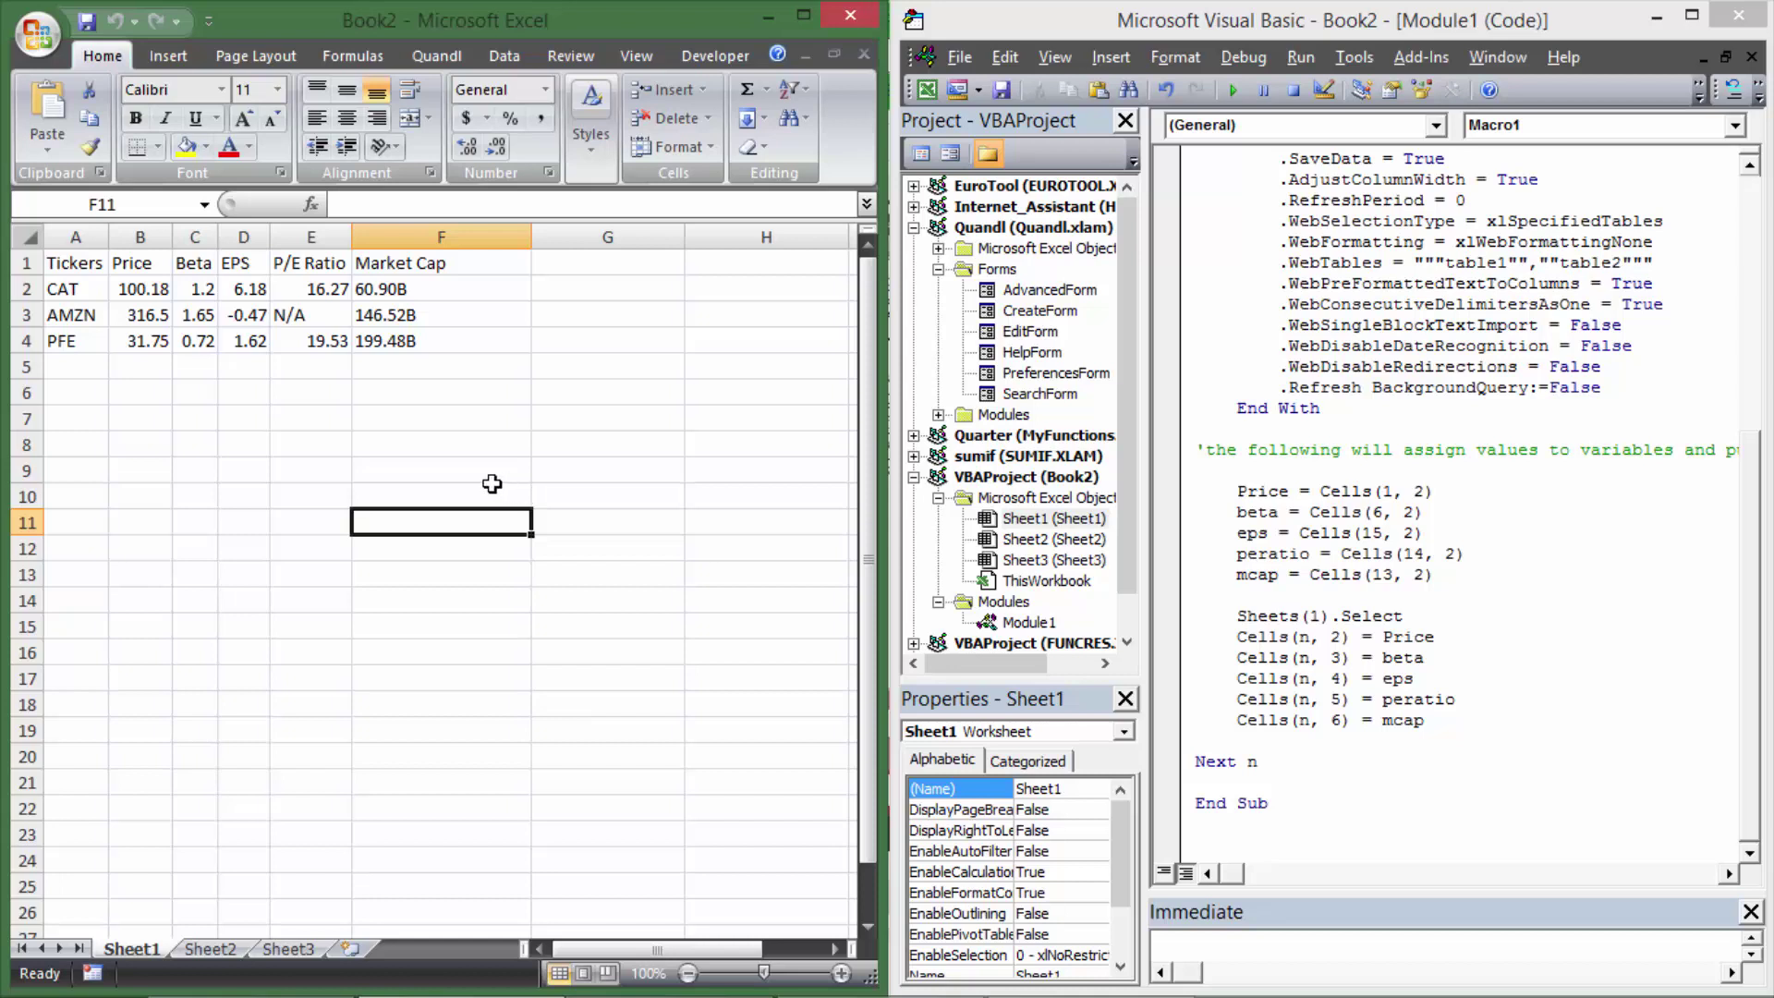
- Review the CAT, AMZN and PFE price and market cap values and the ticker symbols
click(377, 344)
click(150, 291)
drag(147, 316, 379, 365)
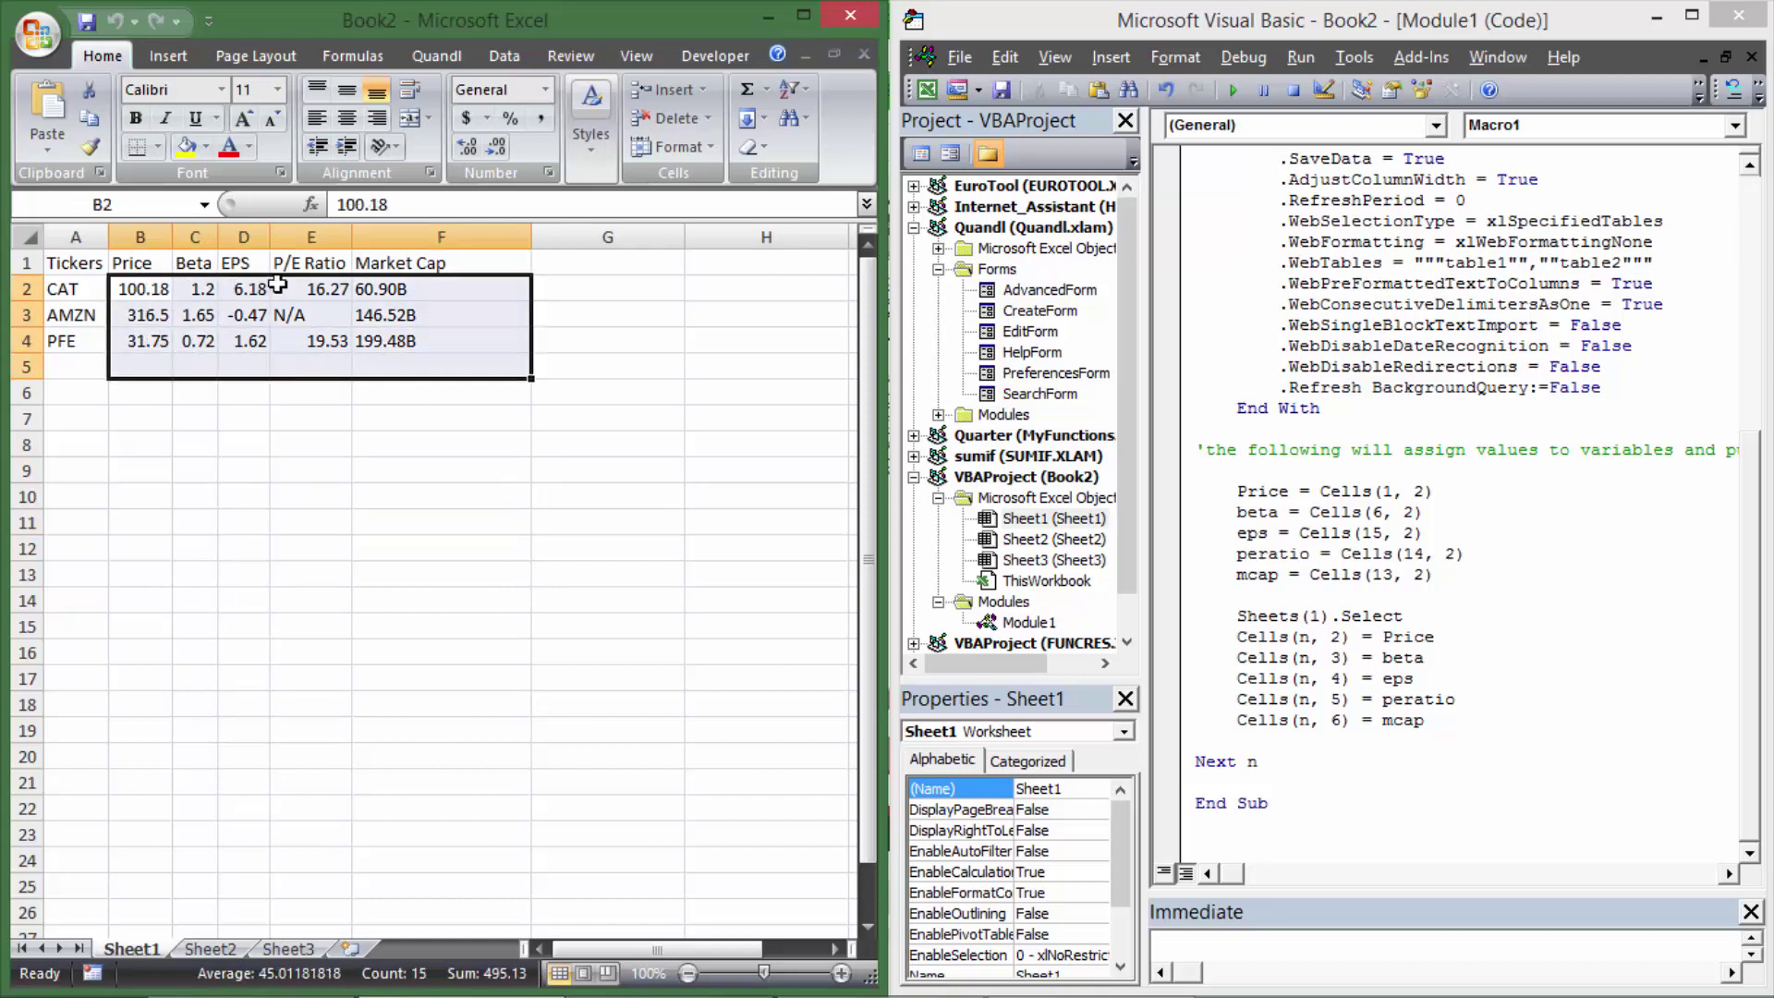
click(434, 289)
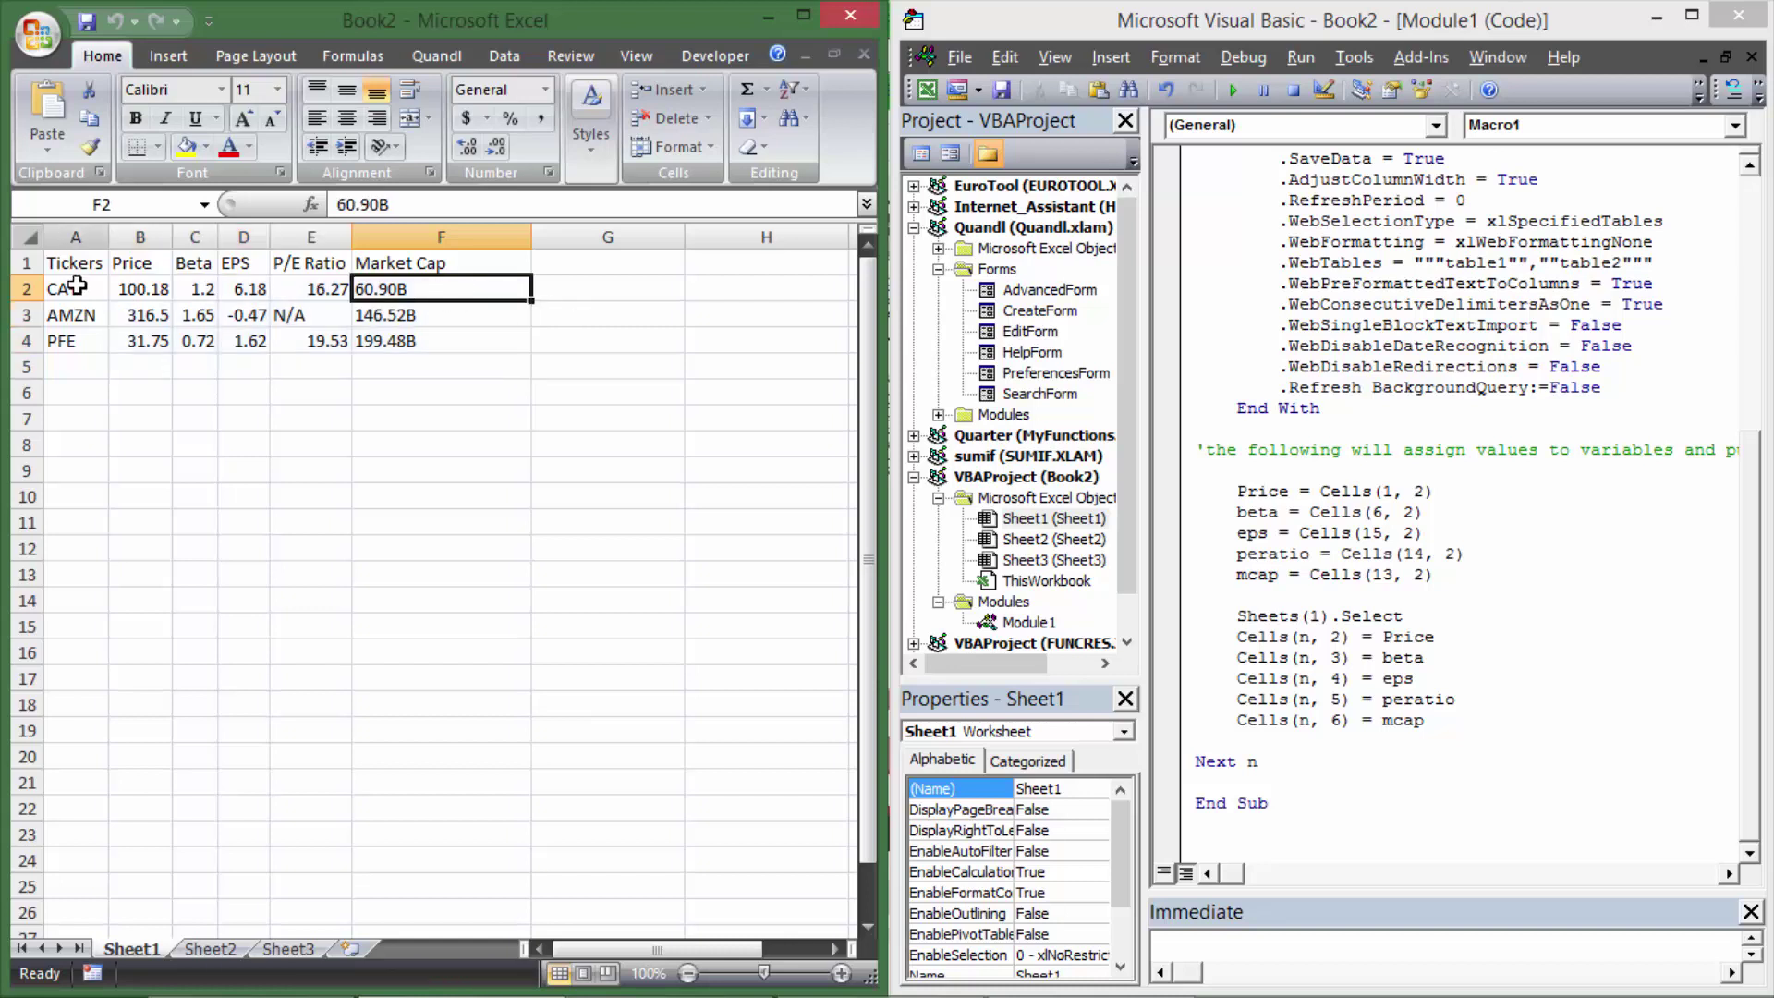
drag(77, 286, 85, 356)
click(92, 368)
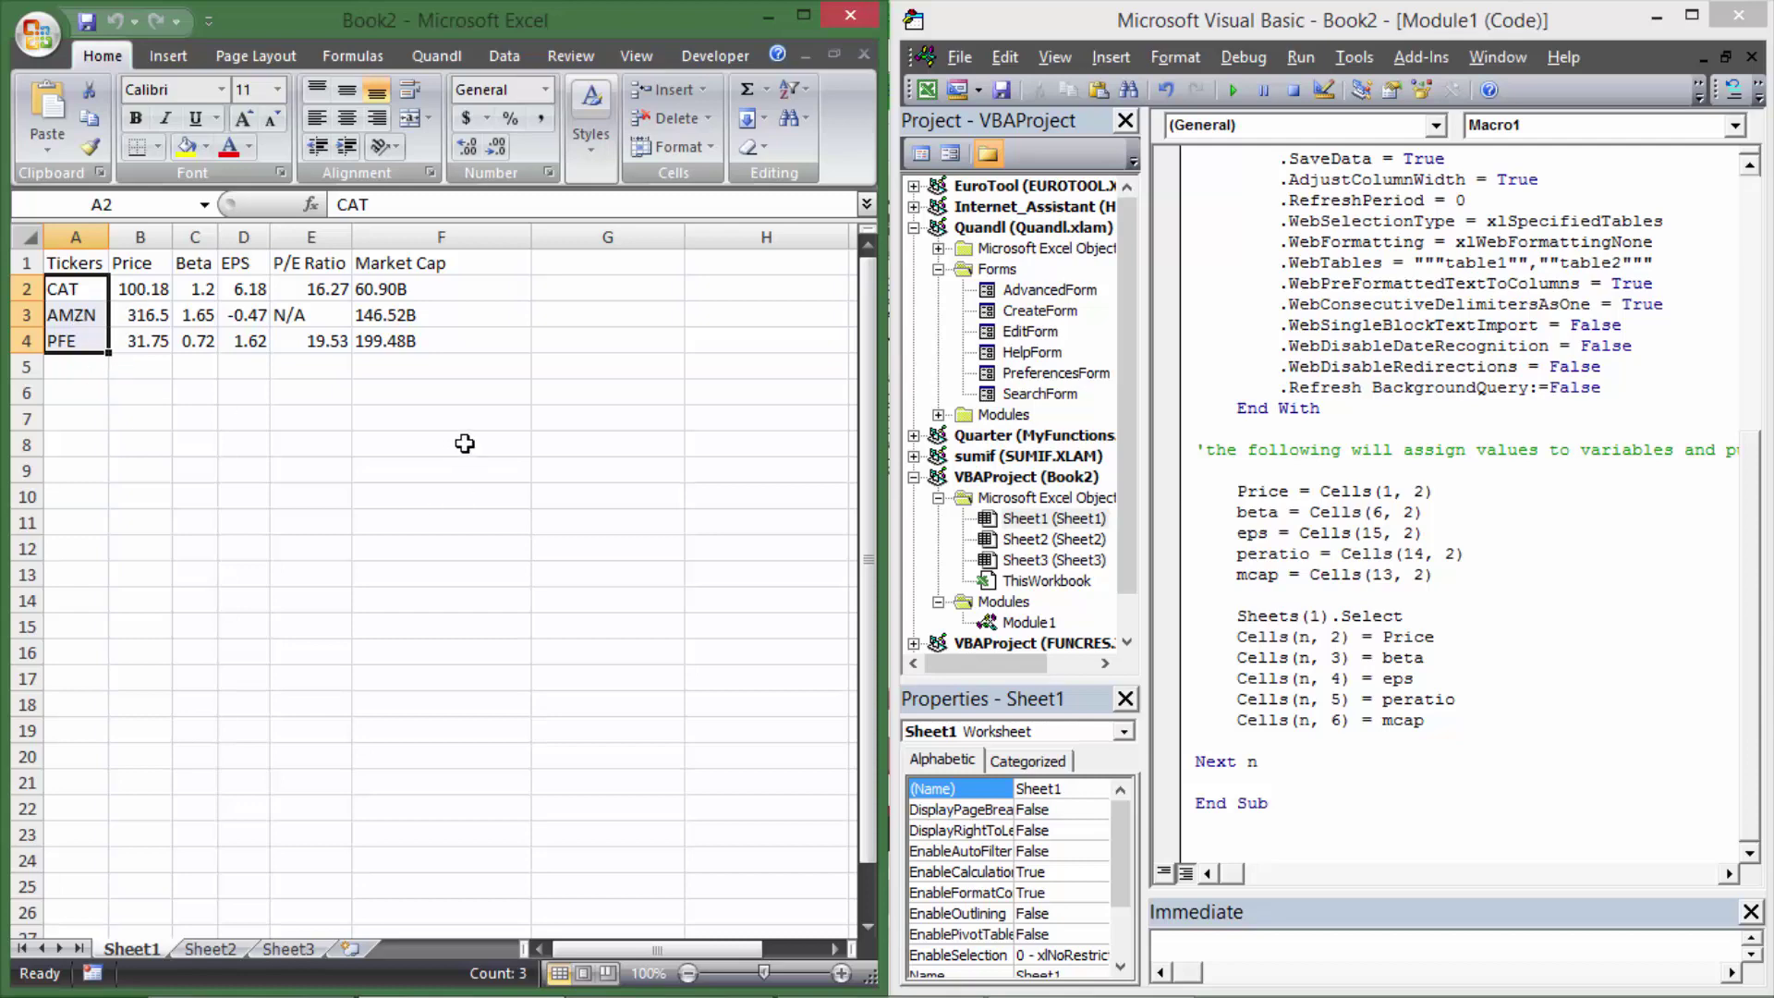
- Review the profile_info macro in Module1, then return to the worksheet's Beta through Market Cap columns
click(1028, 622)
scroll(1364, 399, up, 7)
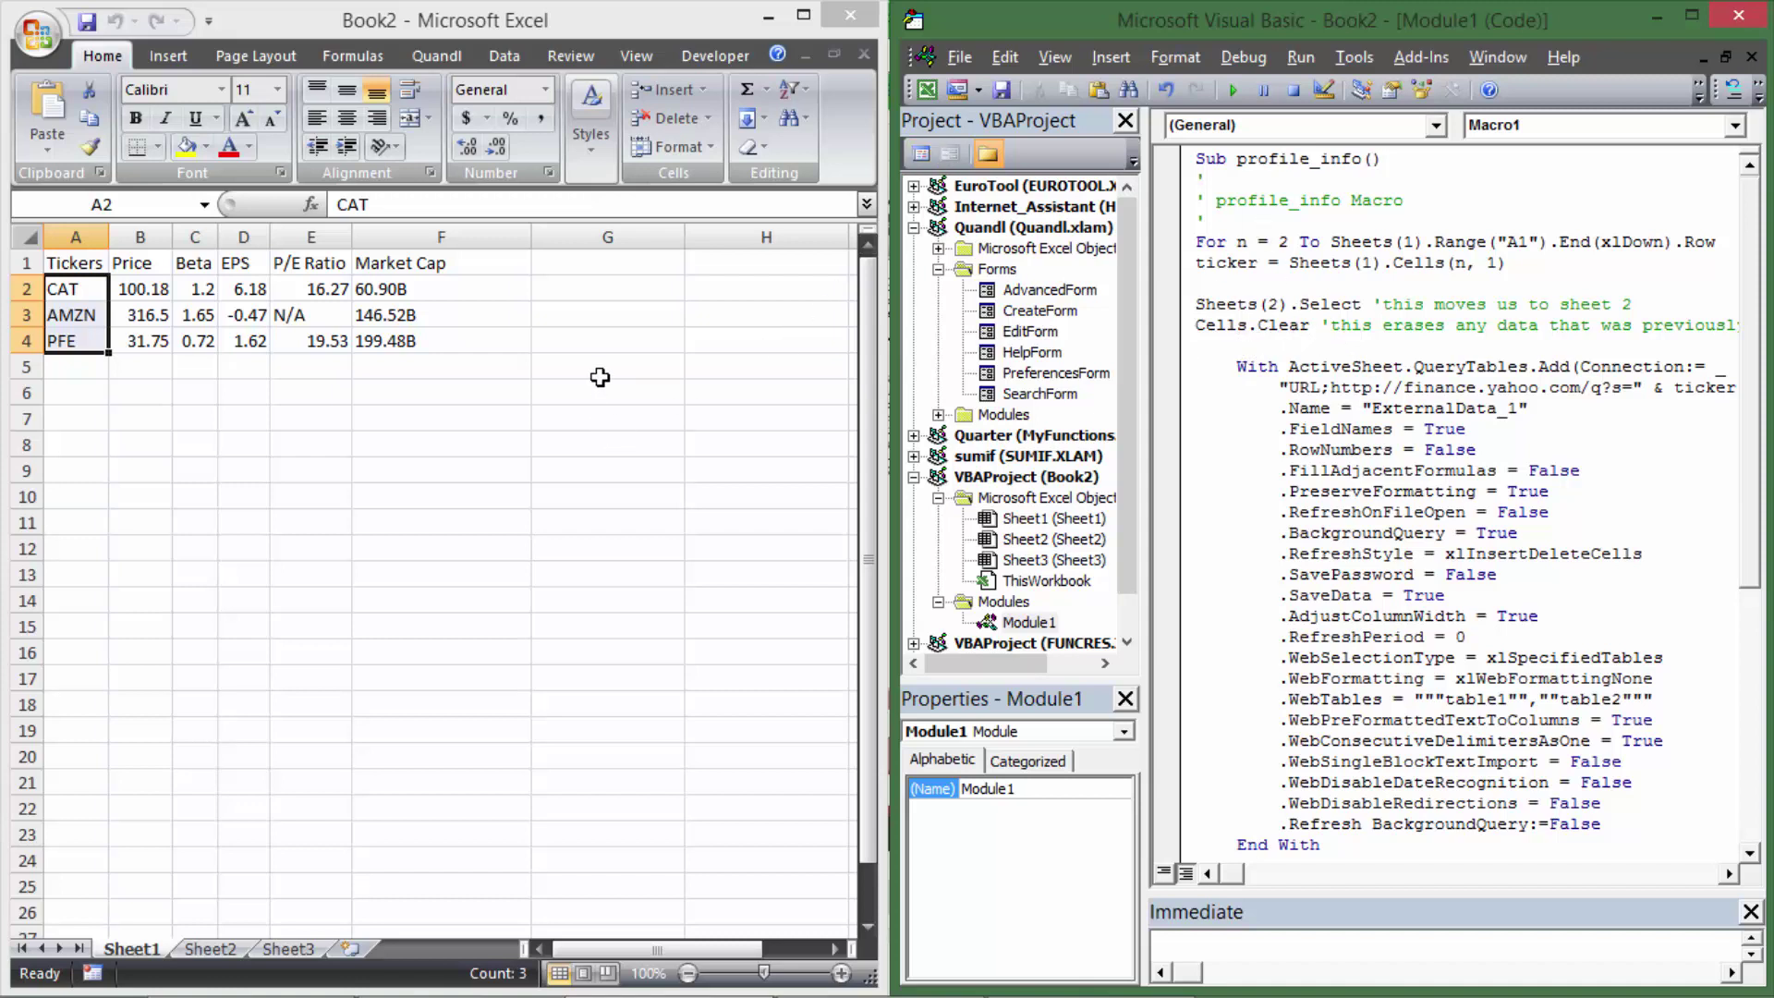
click(568, 345)
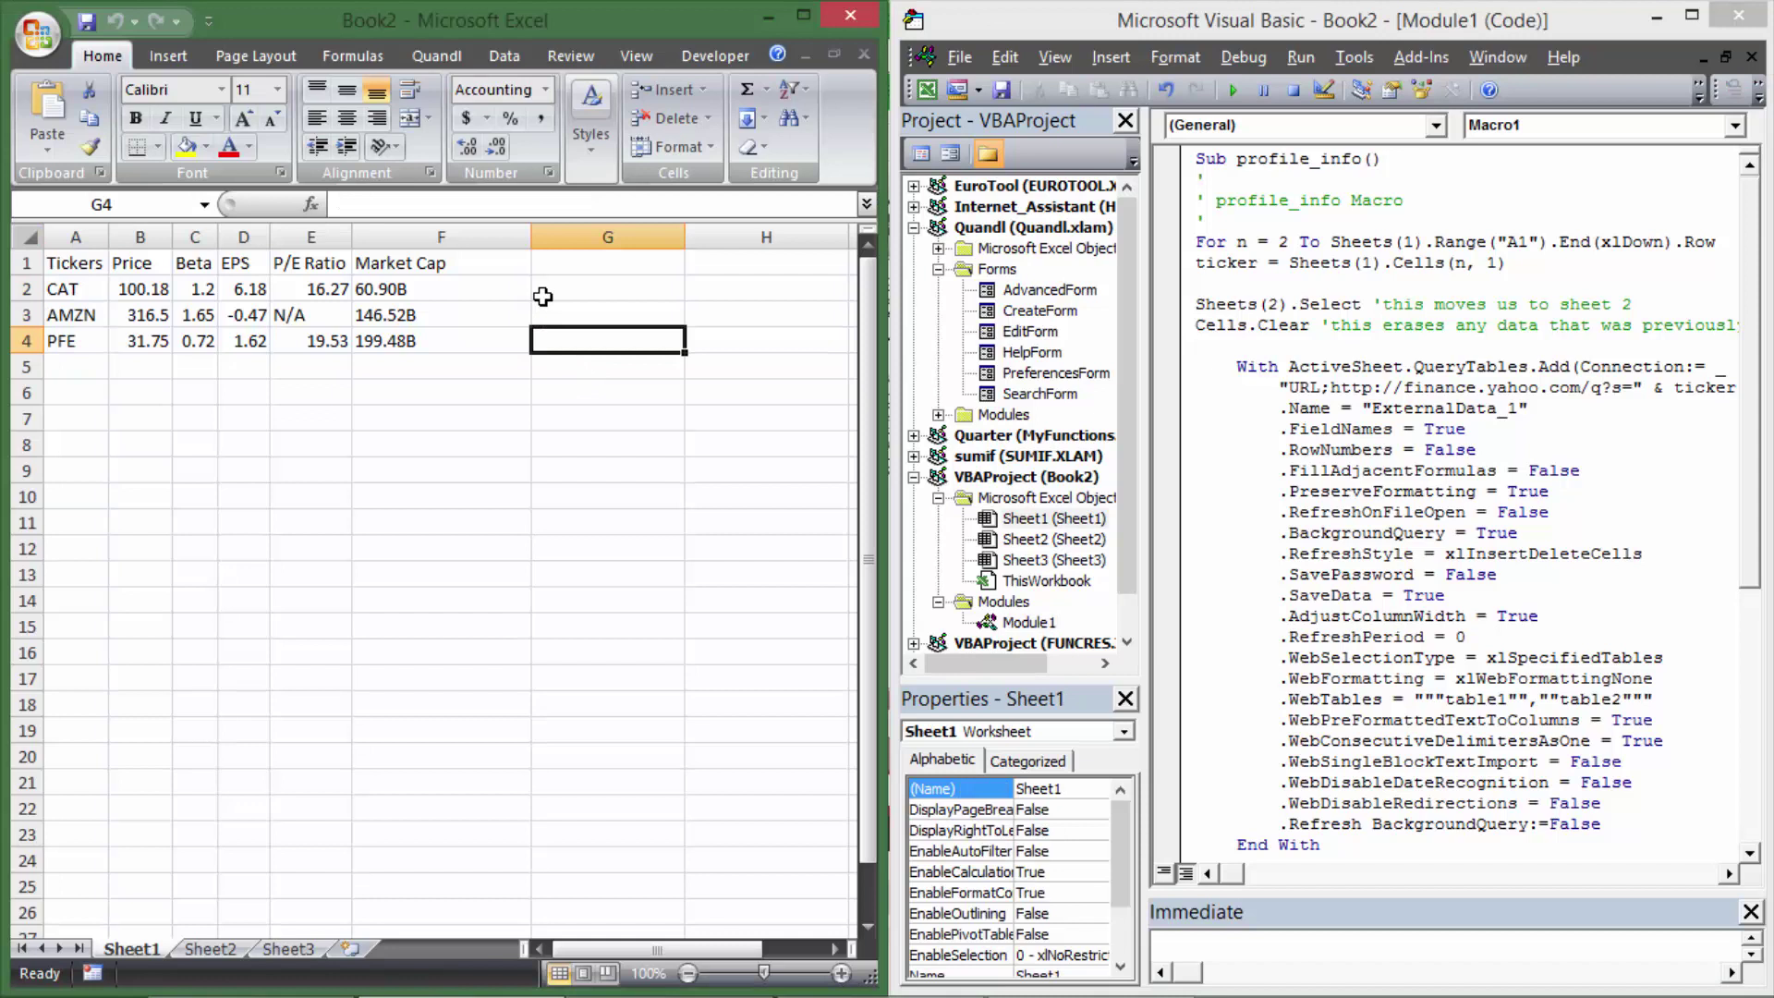
drag(191, 268, 481, 368)
click(634, 357)
click(804, 14)
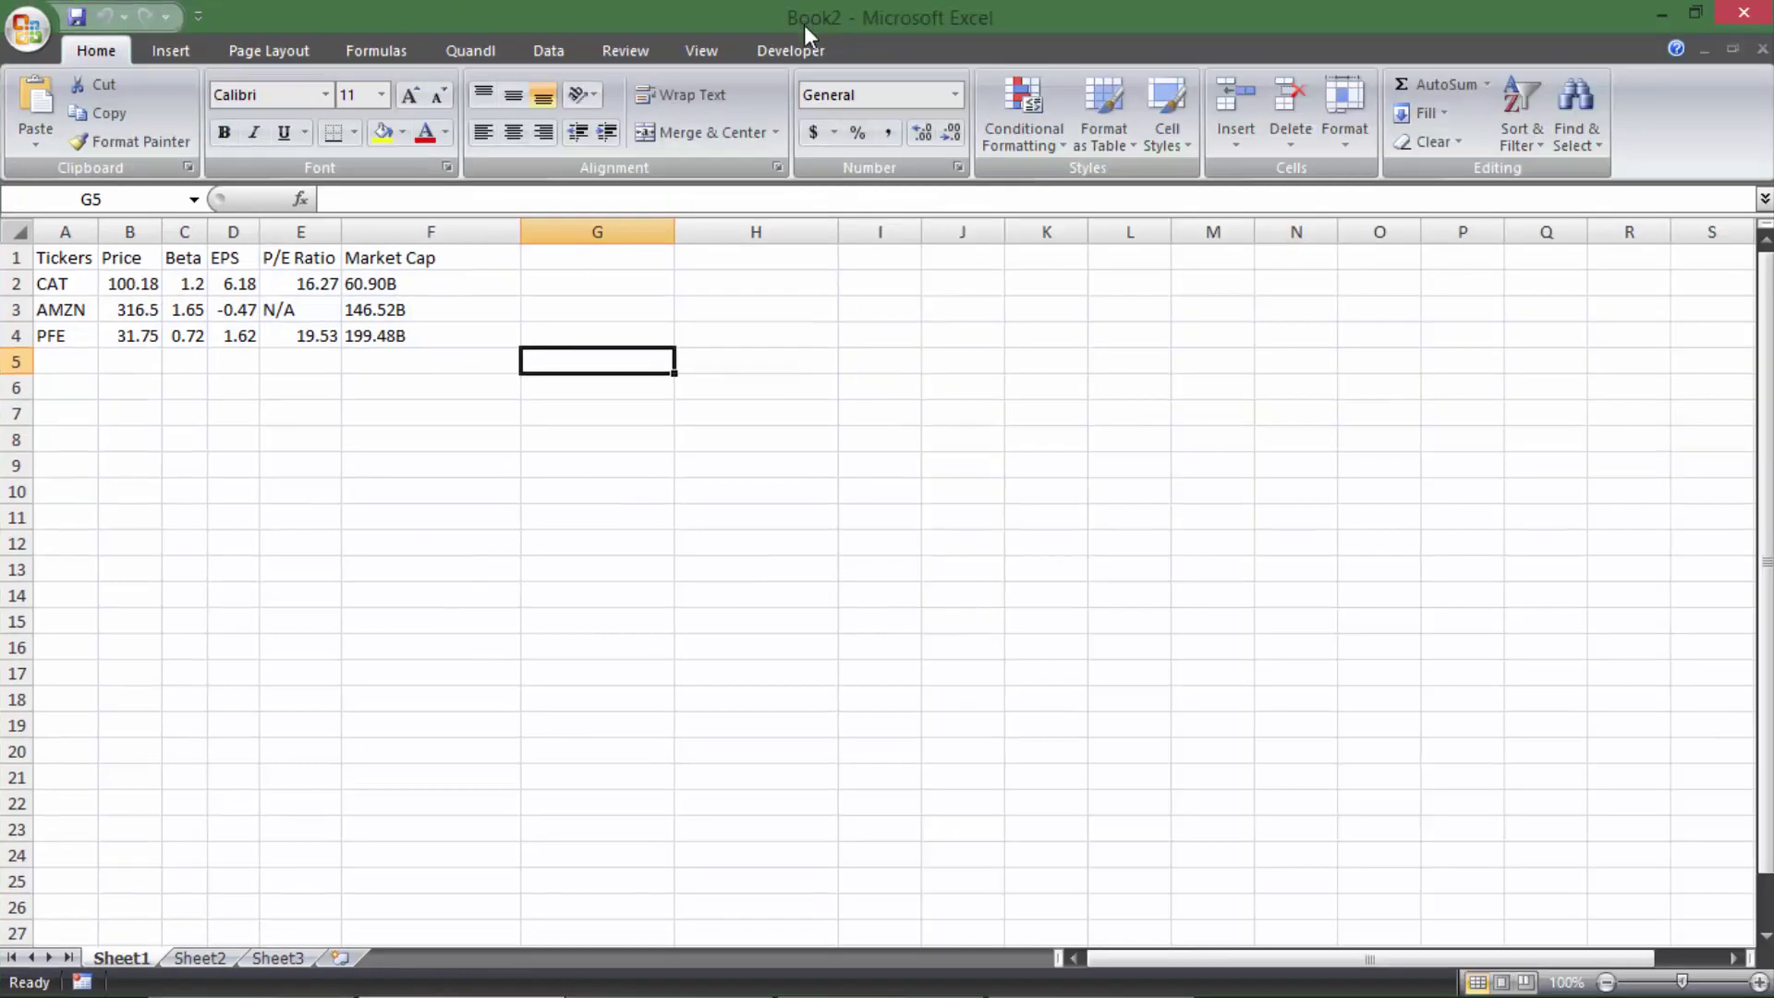
click(557, 466)
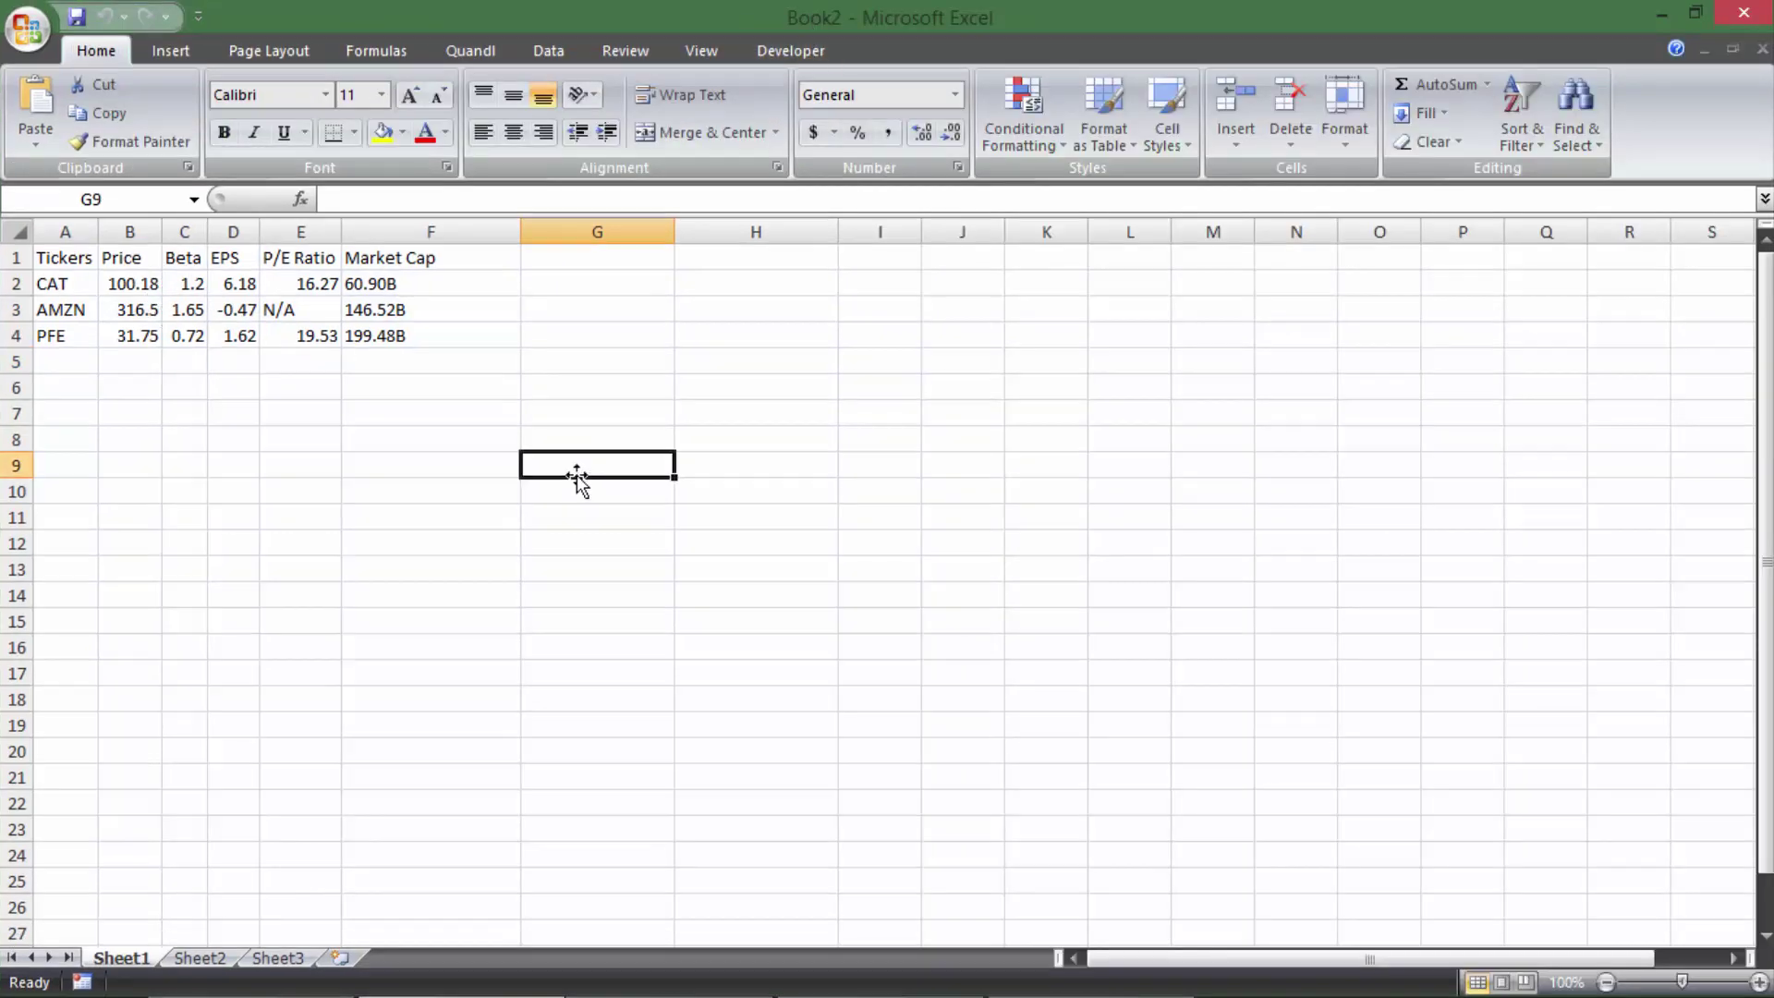
click(437, 418)
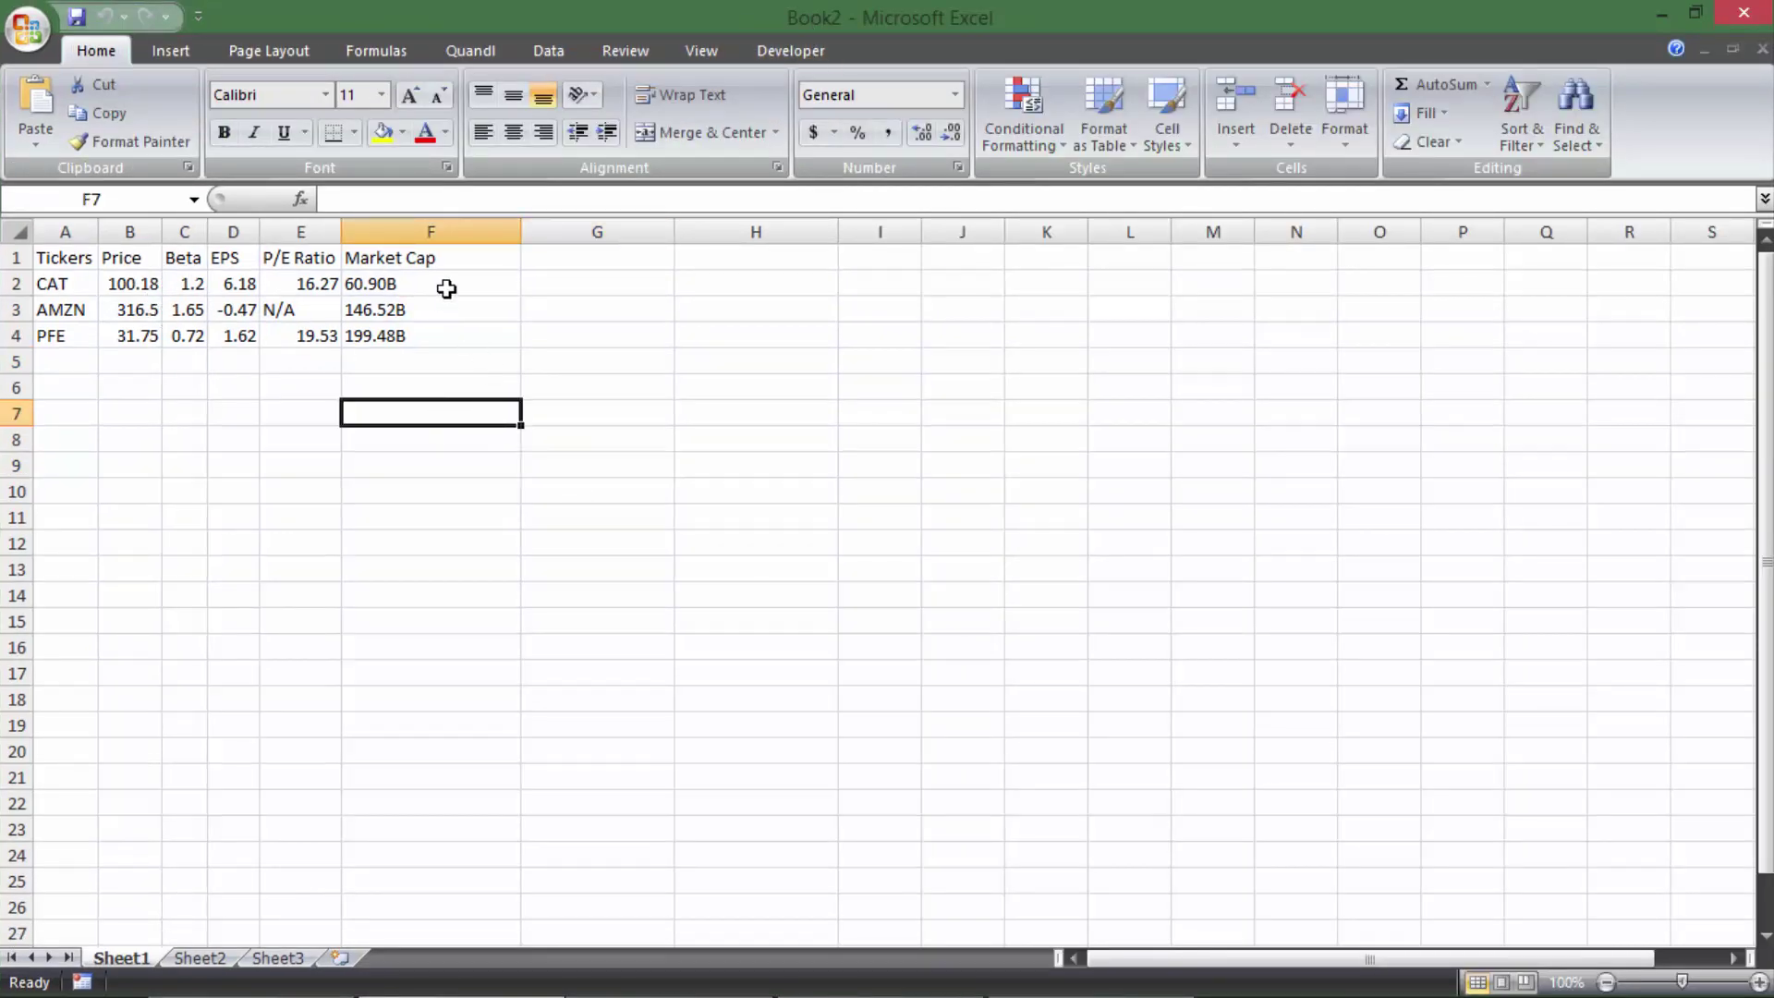
drag(148, 279, 396, 364)
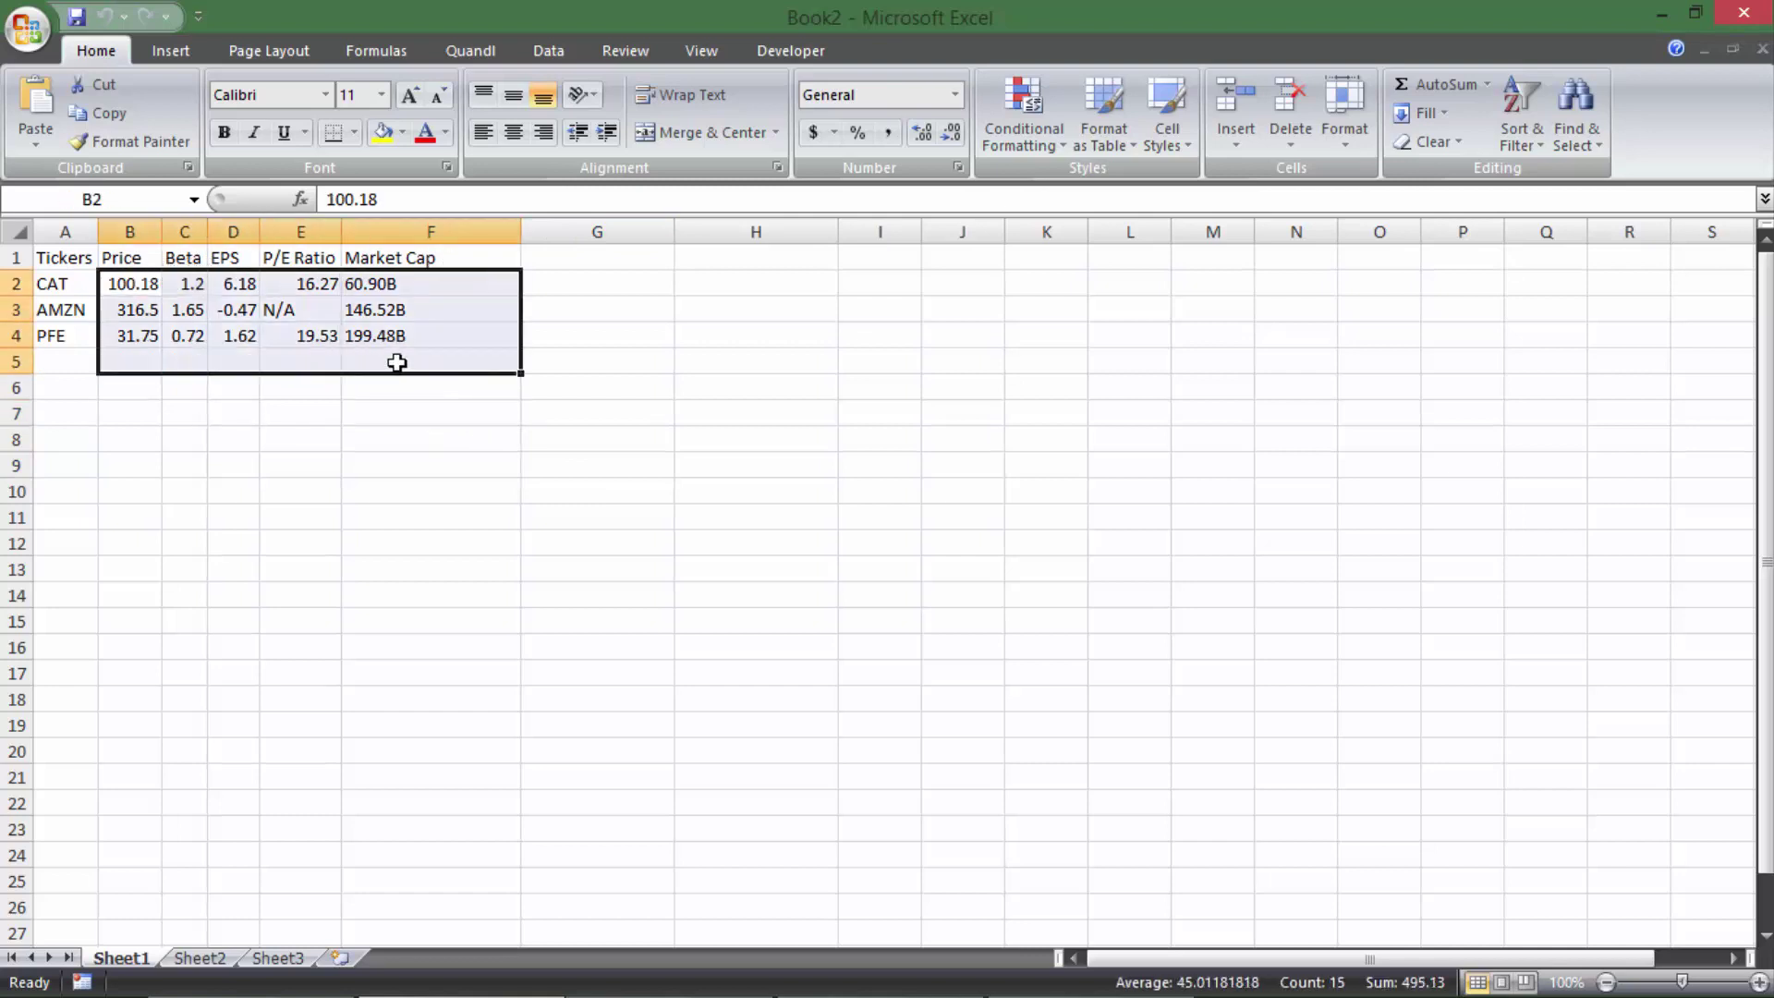
click(149, 288)
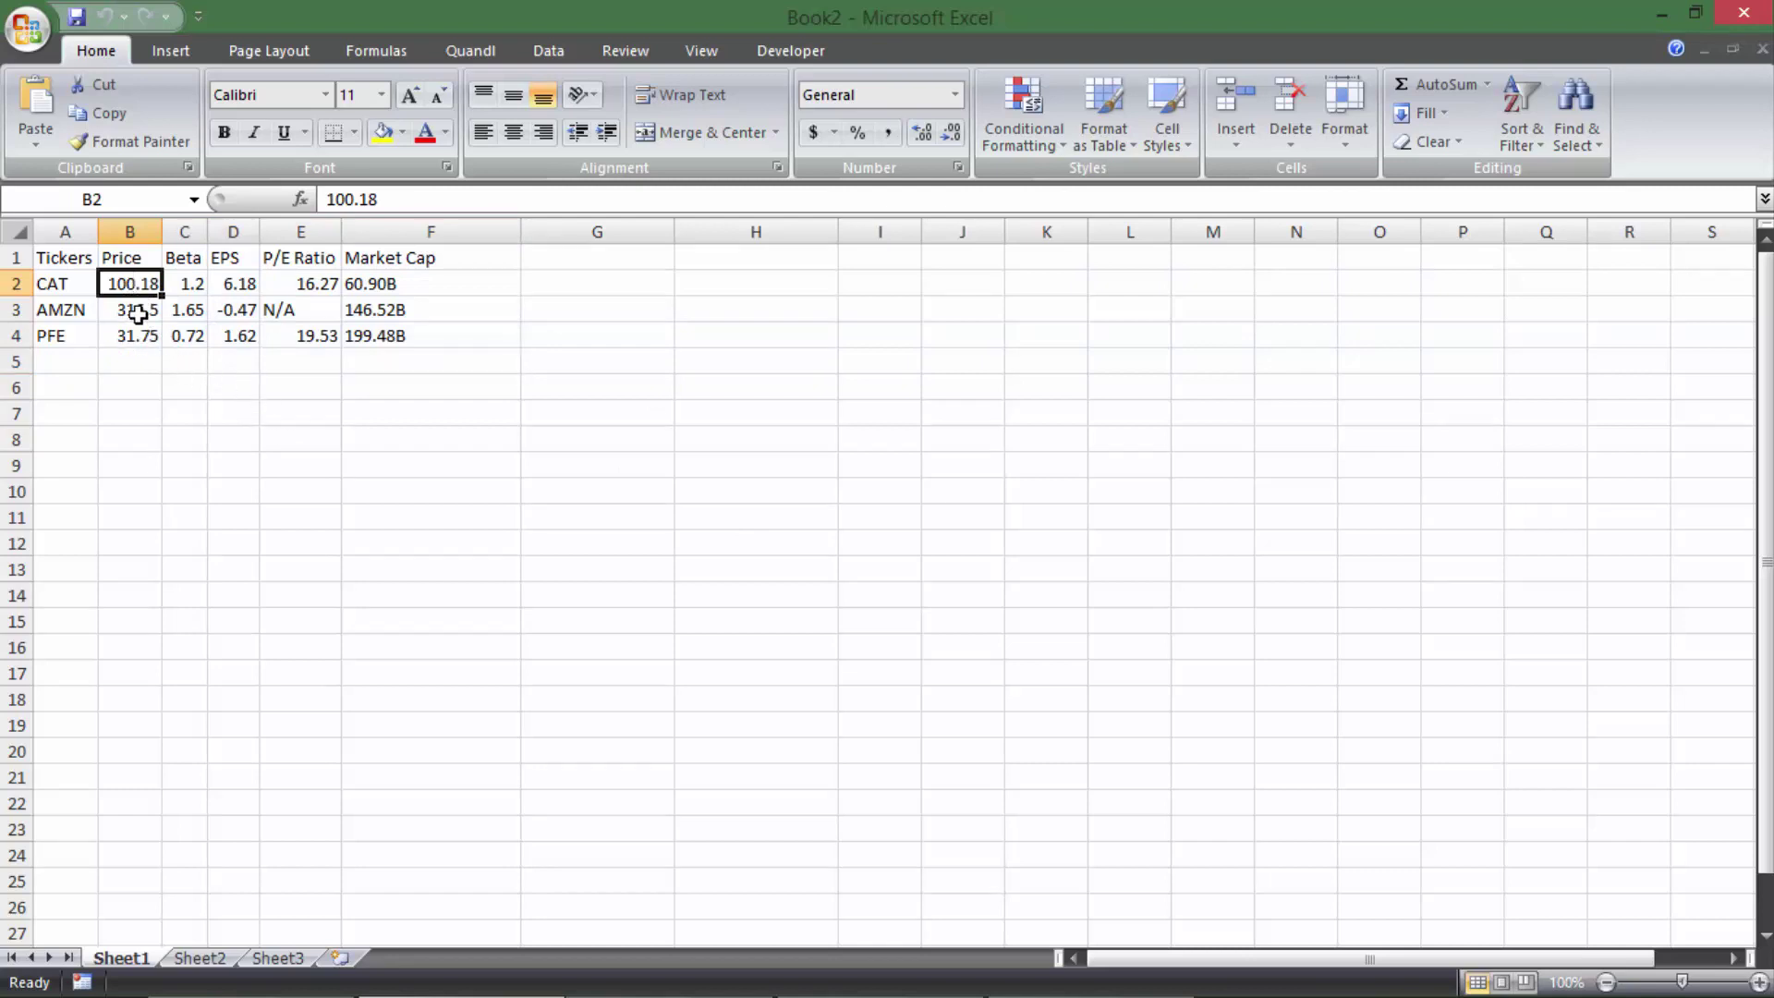
click(135, 355)
drag(194, 286, 365, 379)
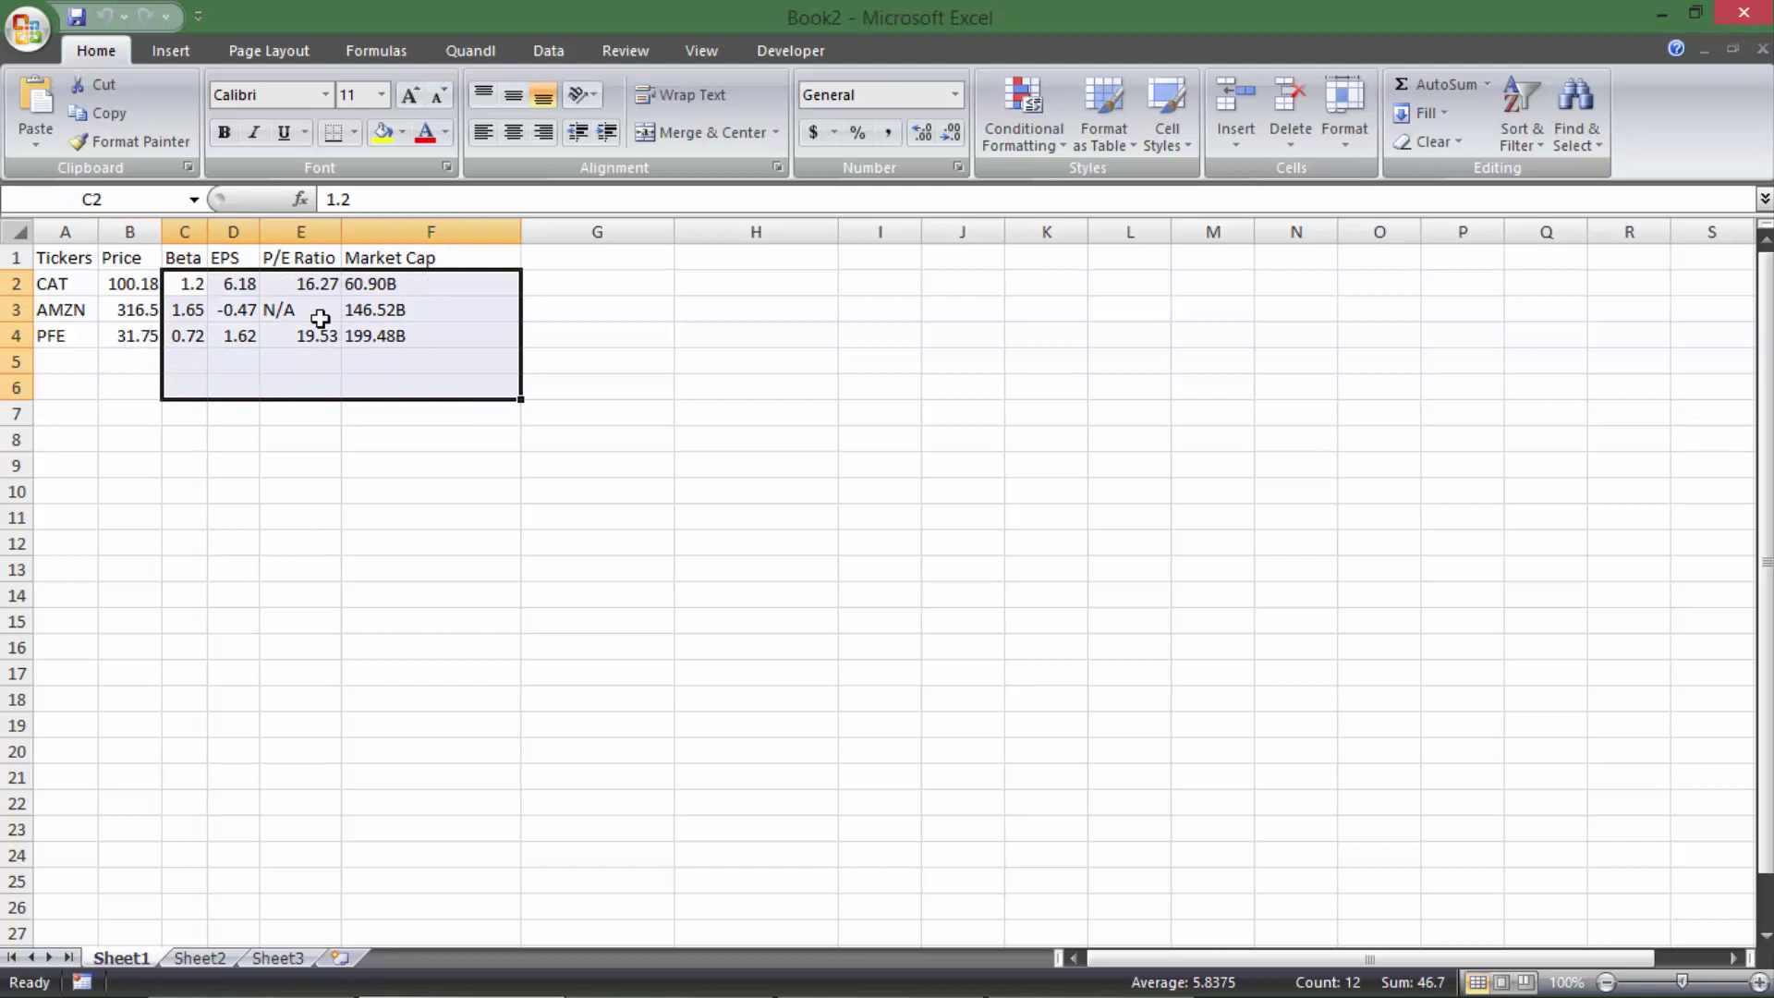
click(394, 342)
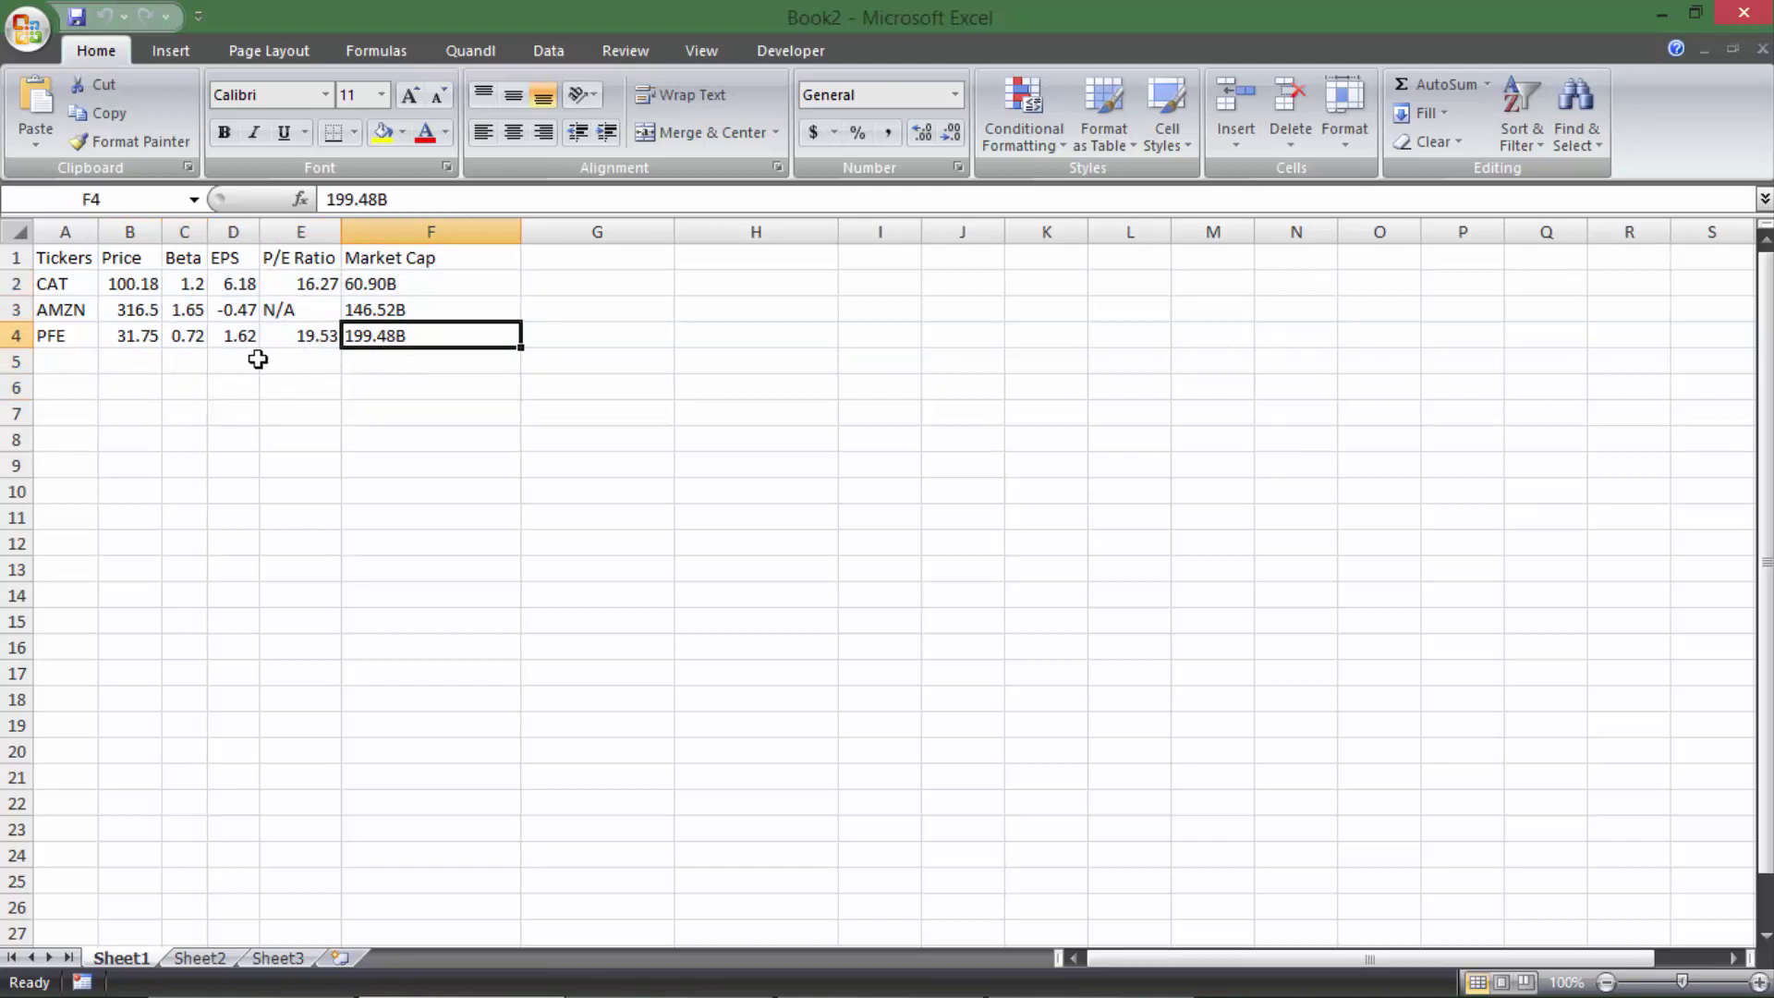
click(529, 308)
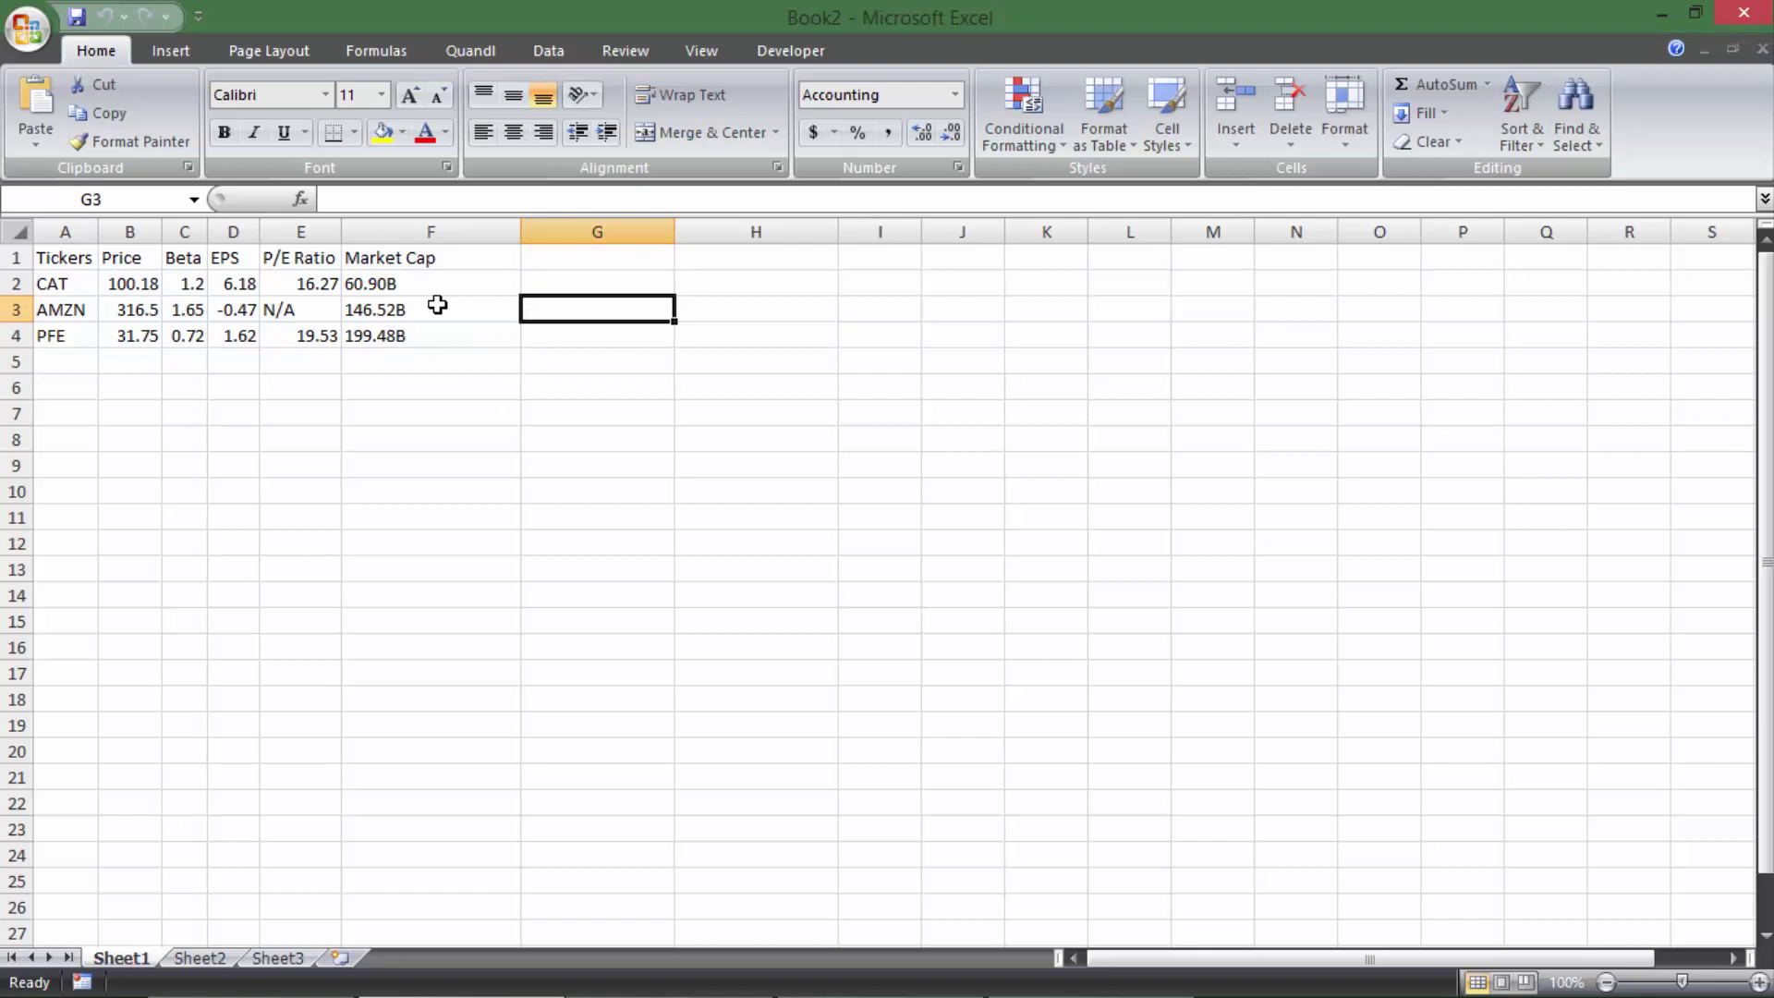
click(406, 285)
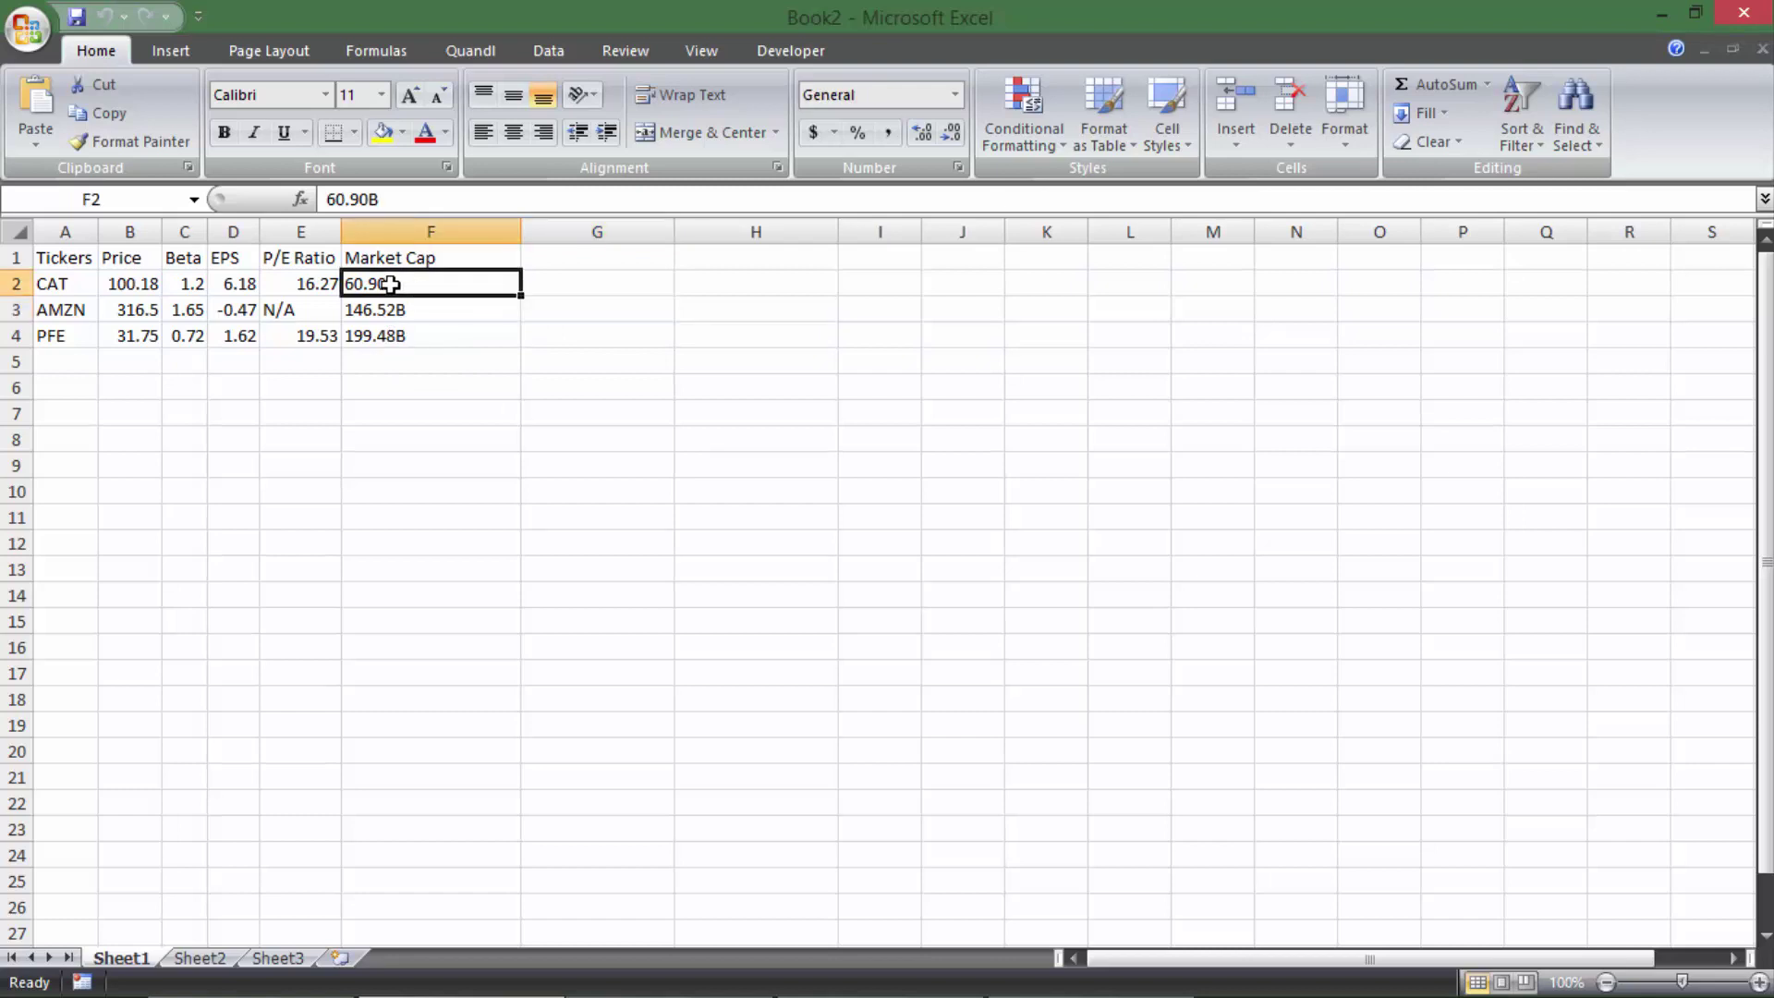
click(309, 277)
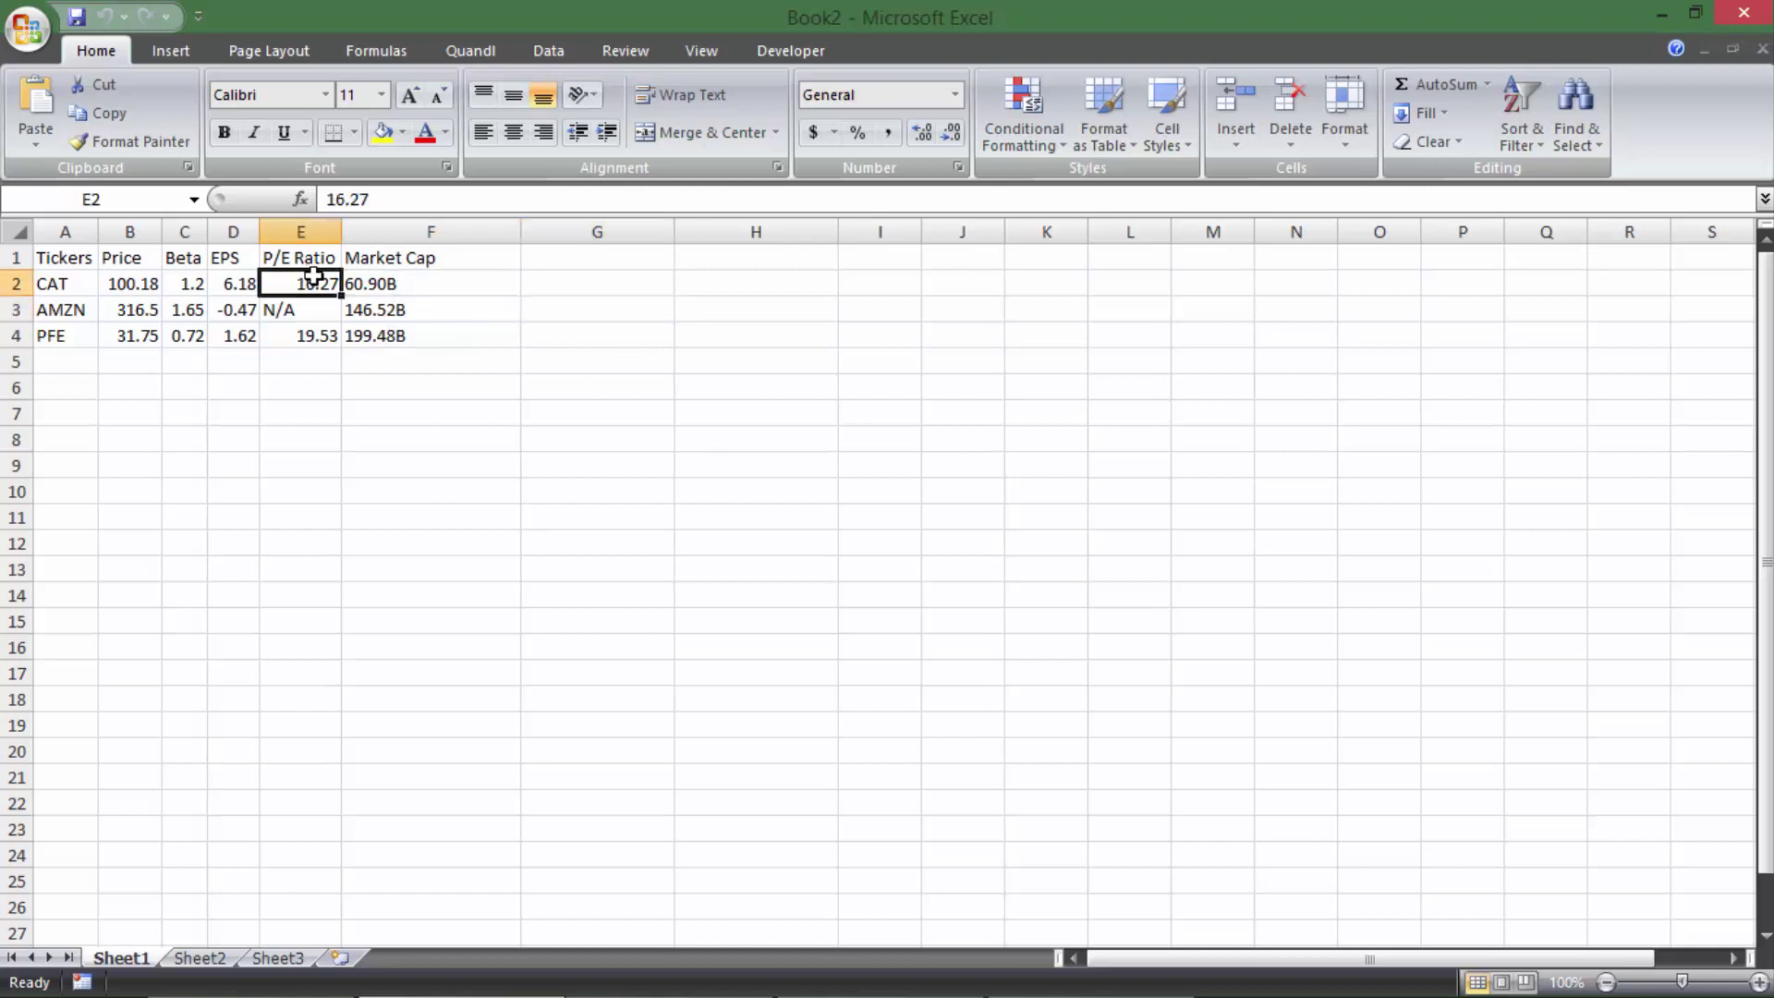
click(400, 285)
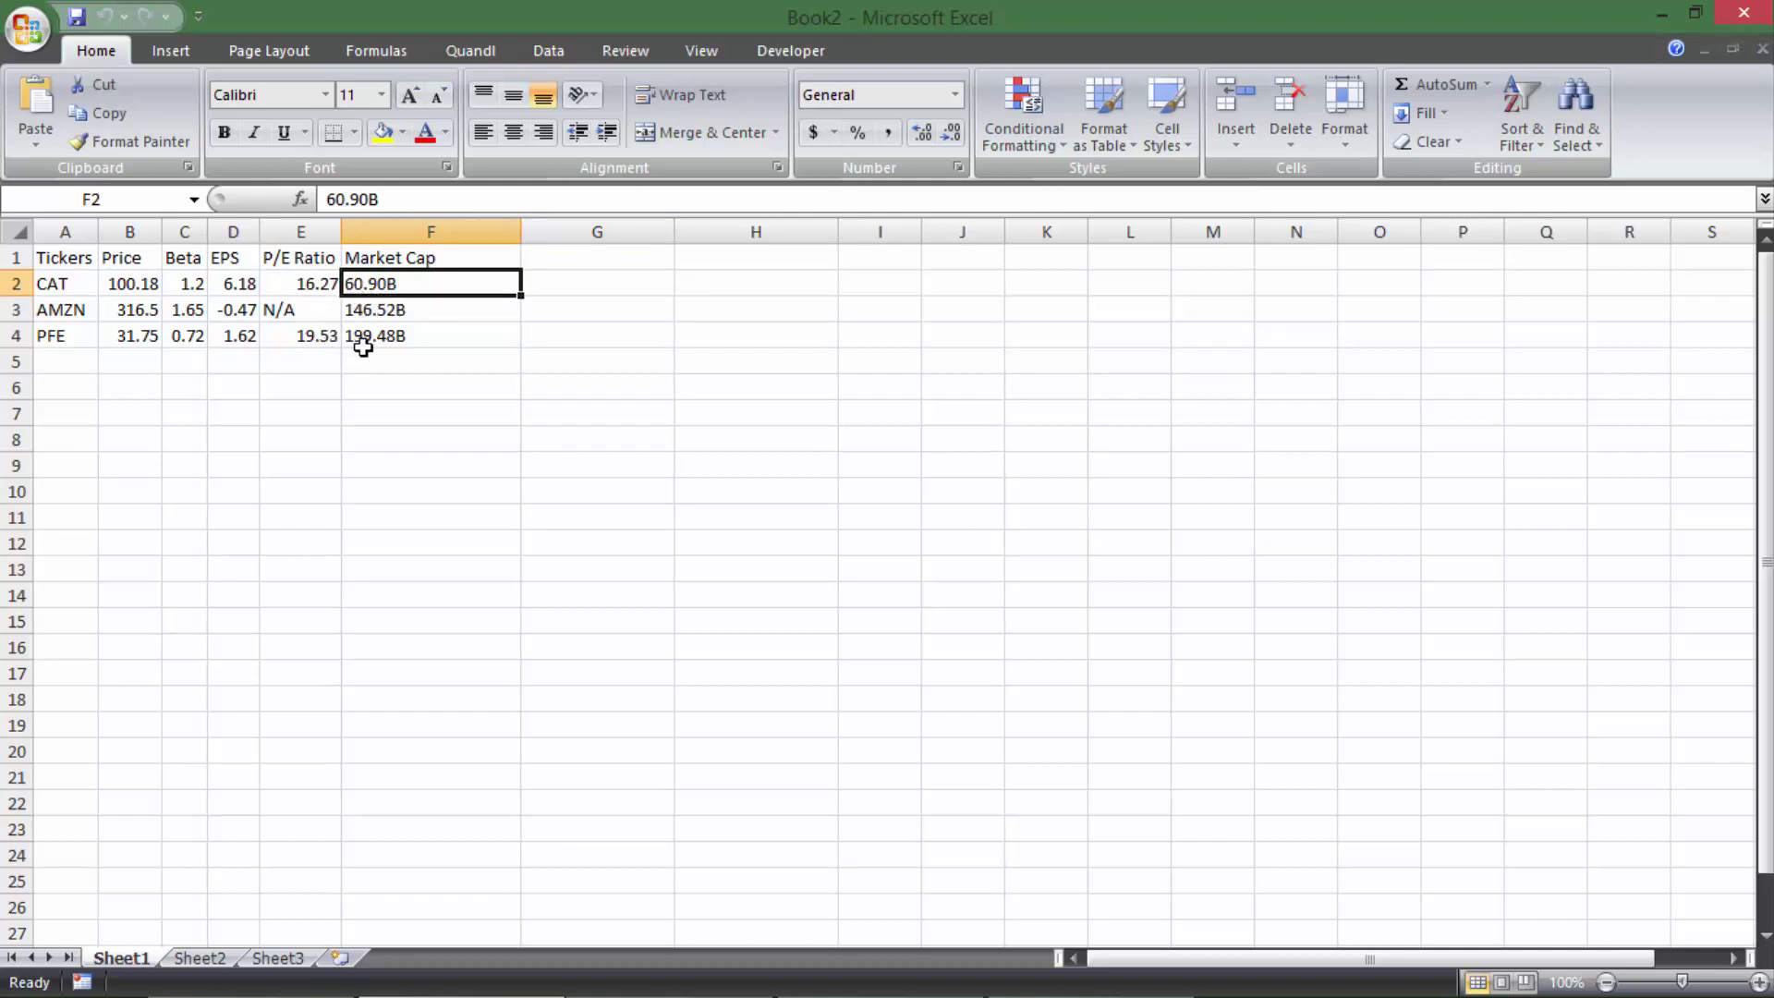
click(373, 311)
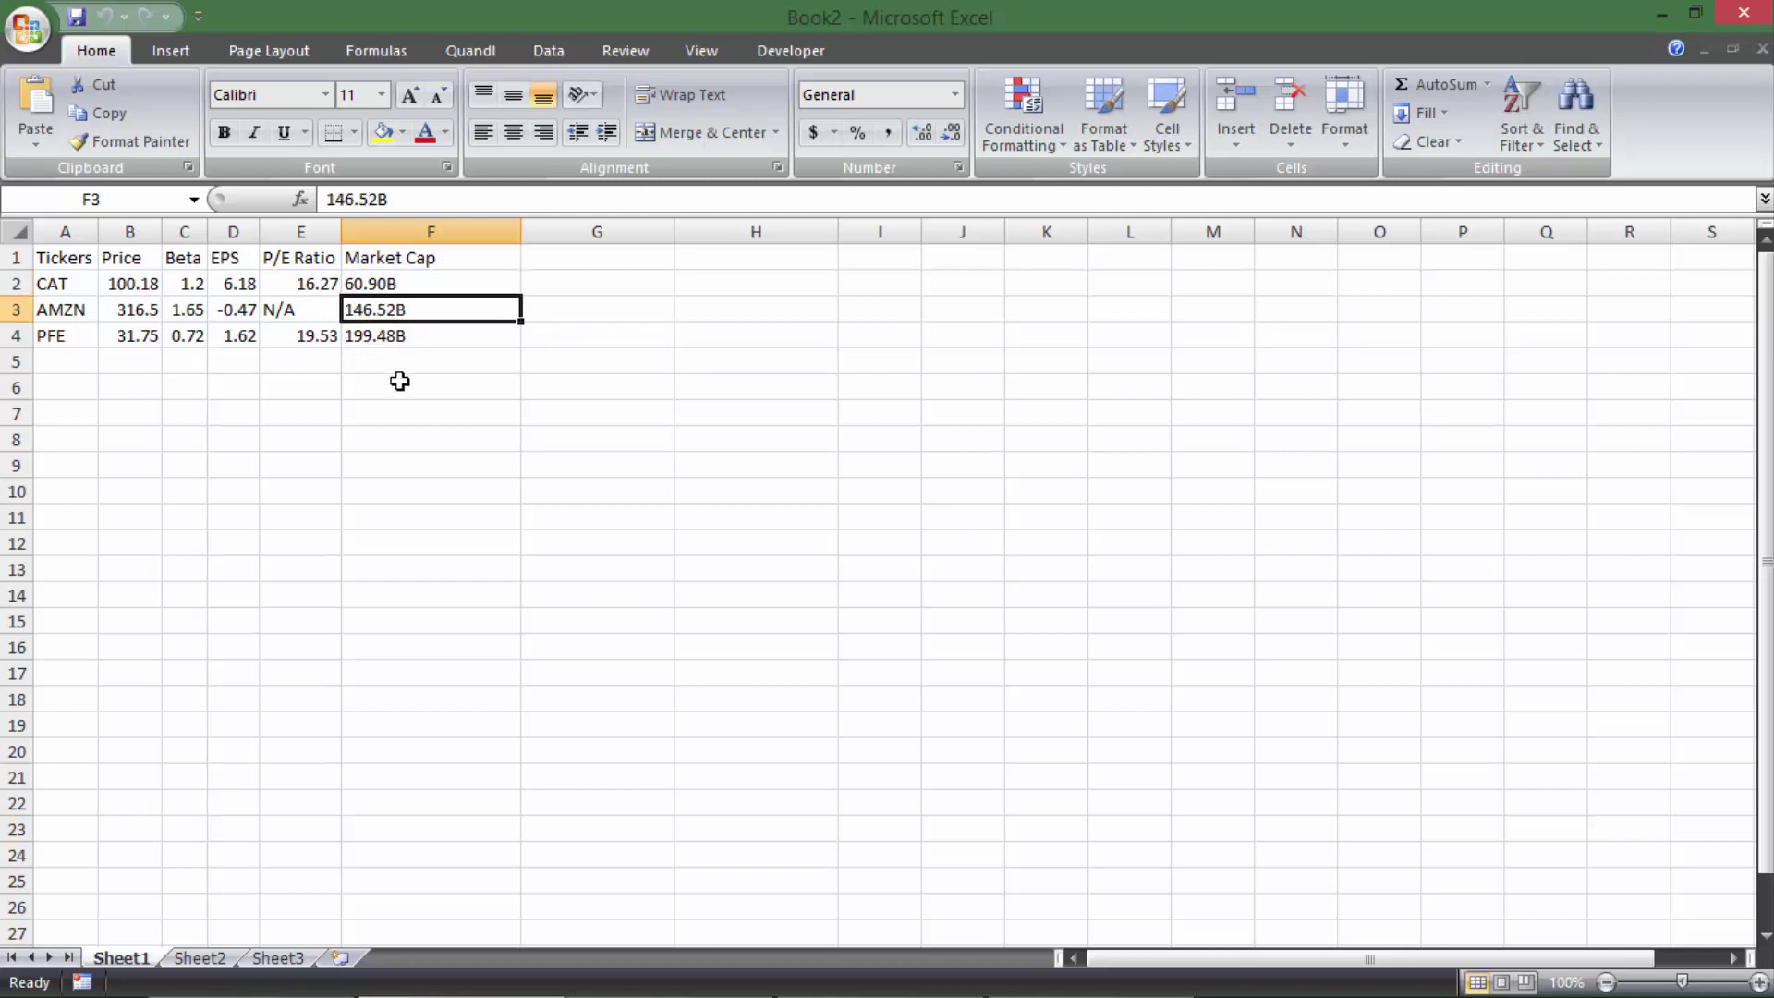
drag(370, 284, 374, 337)
click(377, 333)
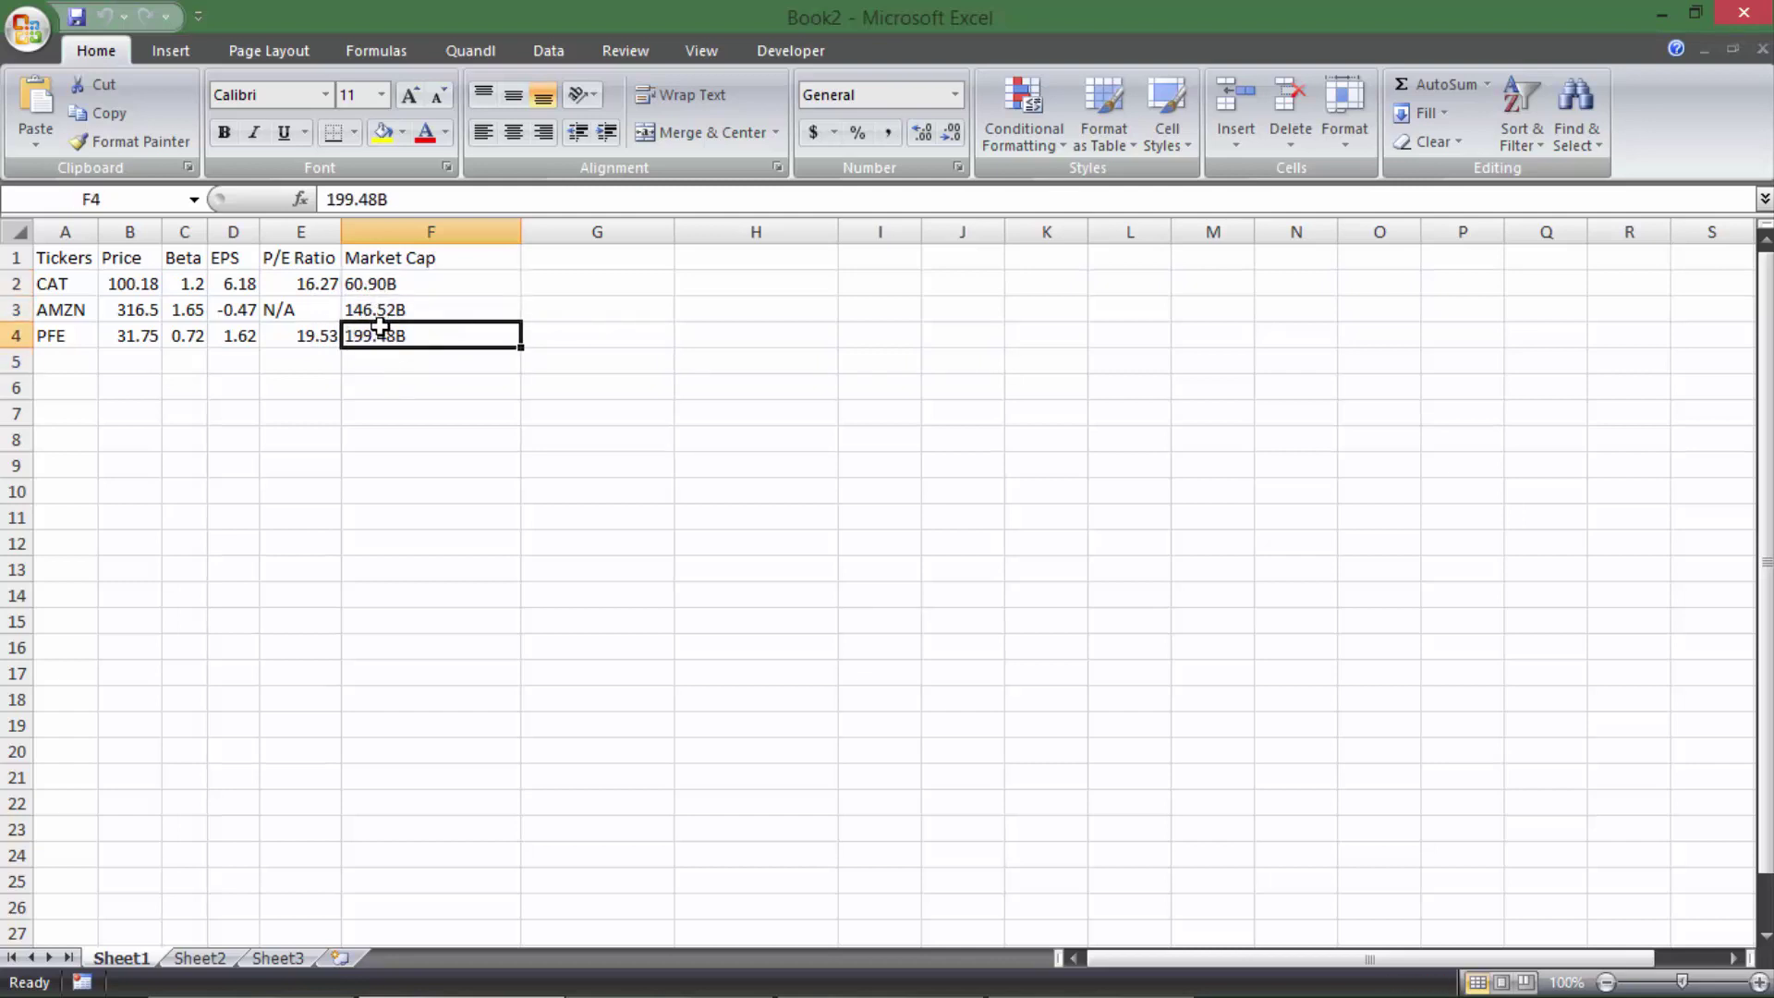
drag(290, 287, 292, 336)
click(297, 311)
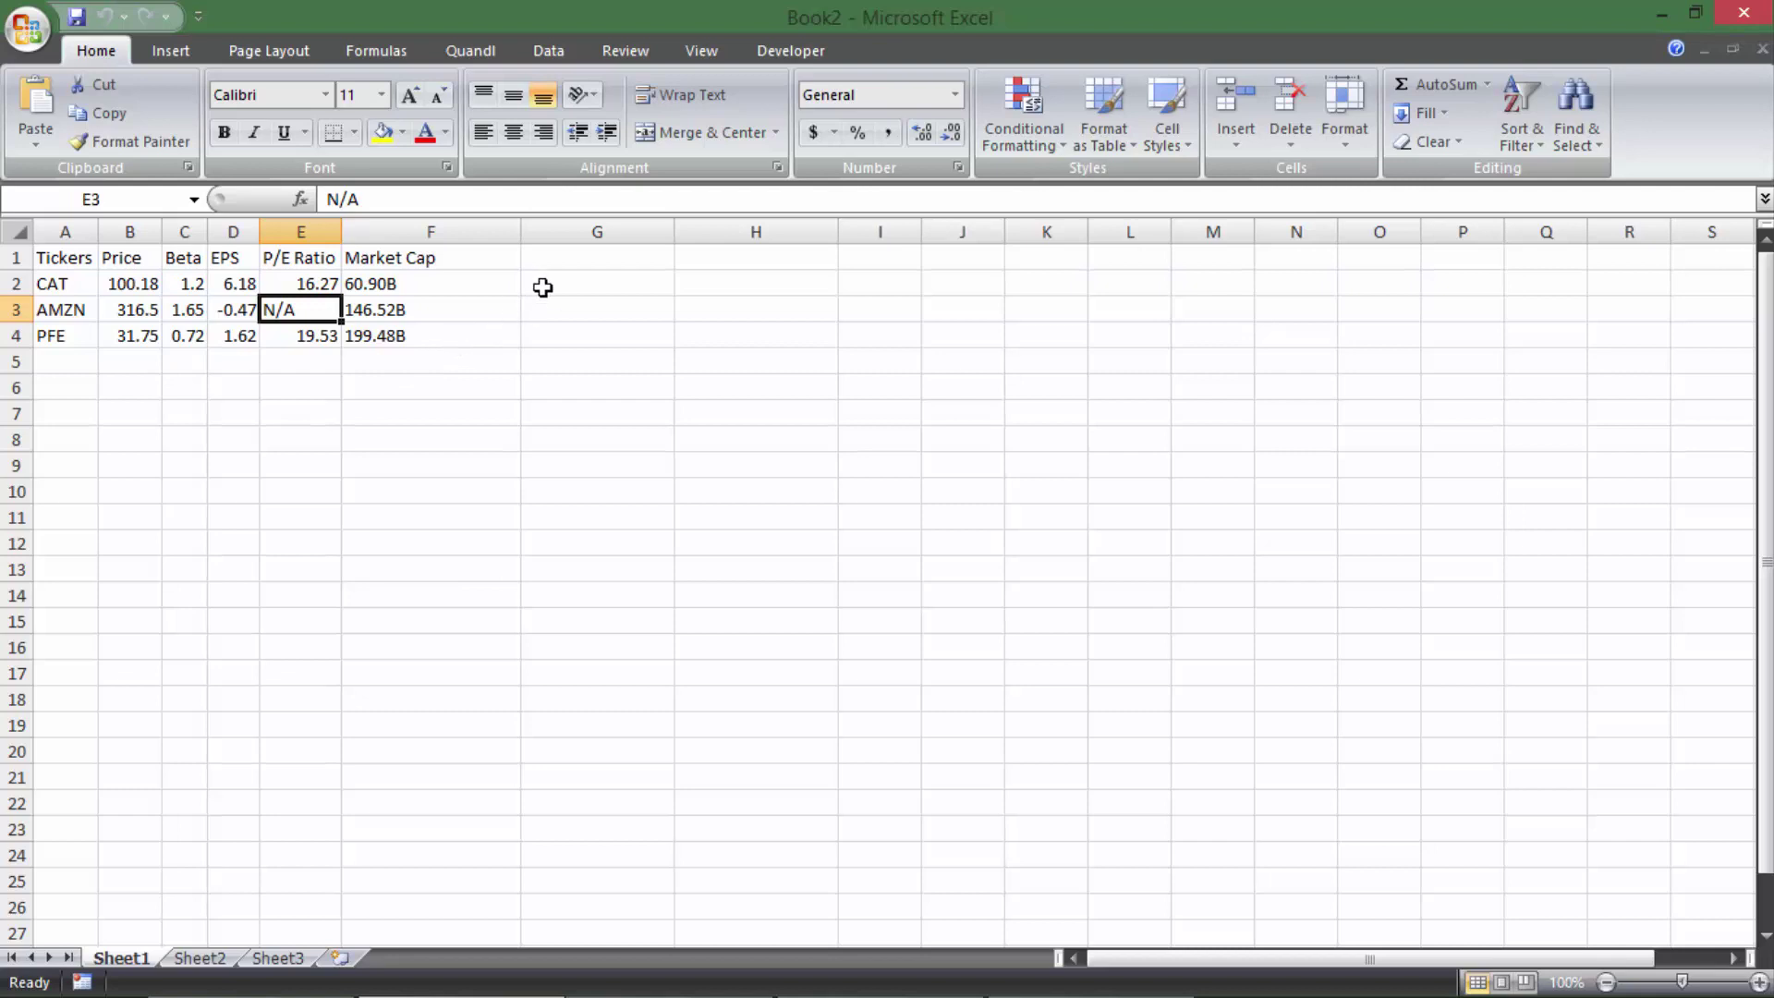
click(558, 258)
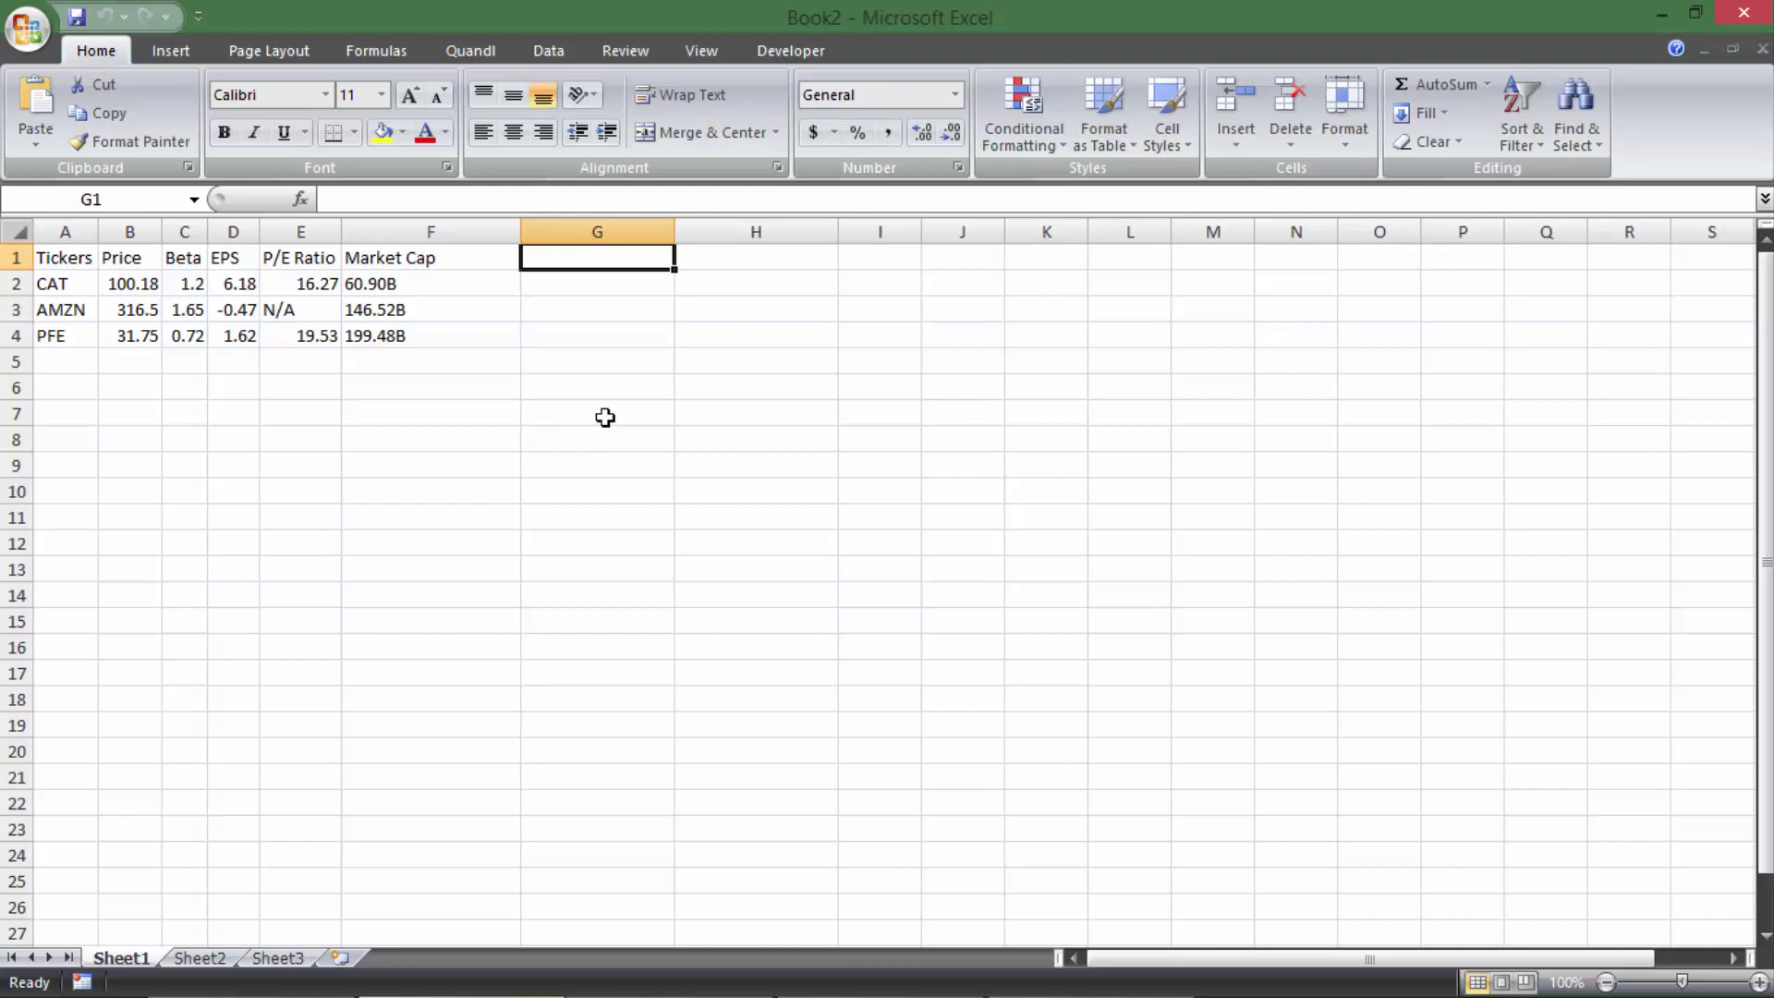
- Autofit column F to the Market Cap values and check CAT's P/E Ratio
double_click(519, 232)
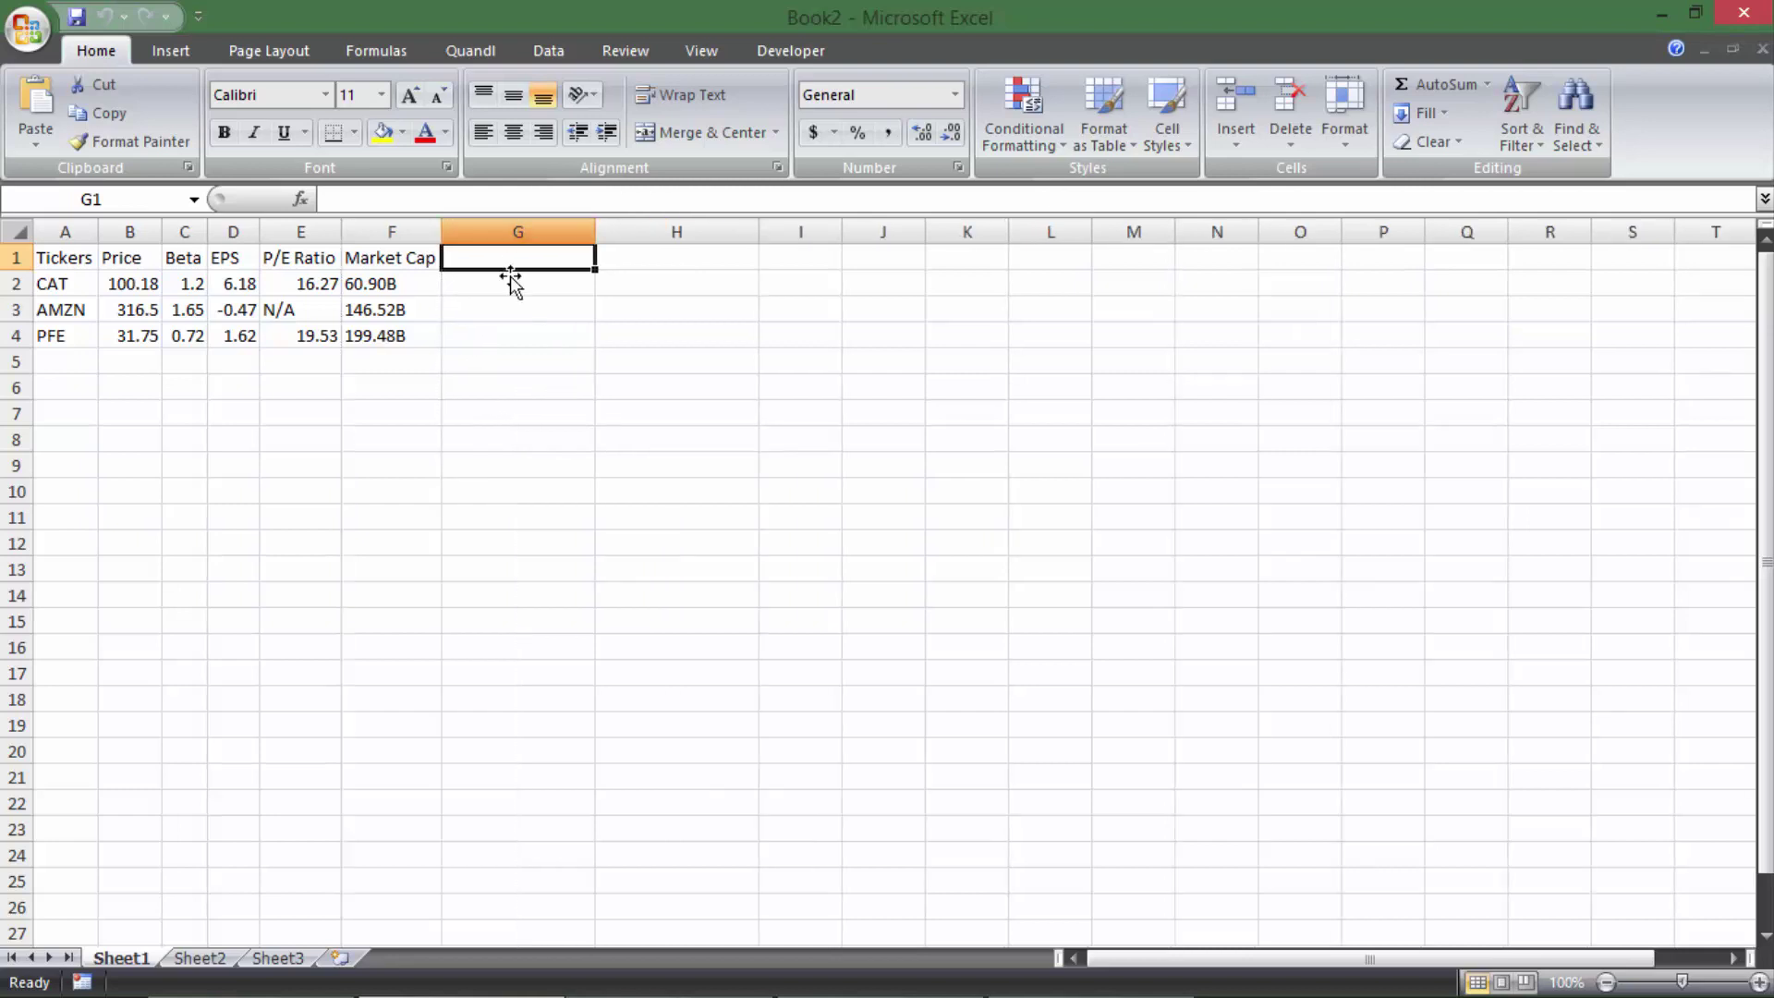
click(506, 387)
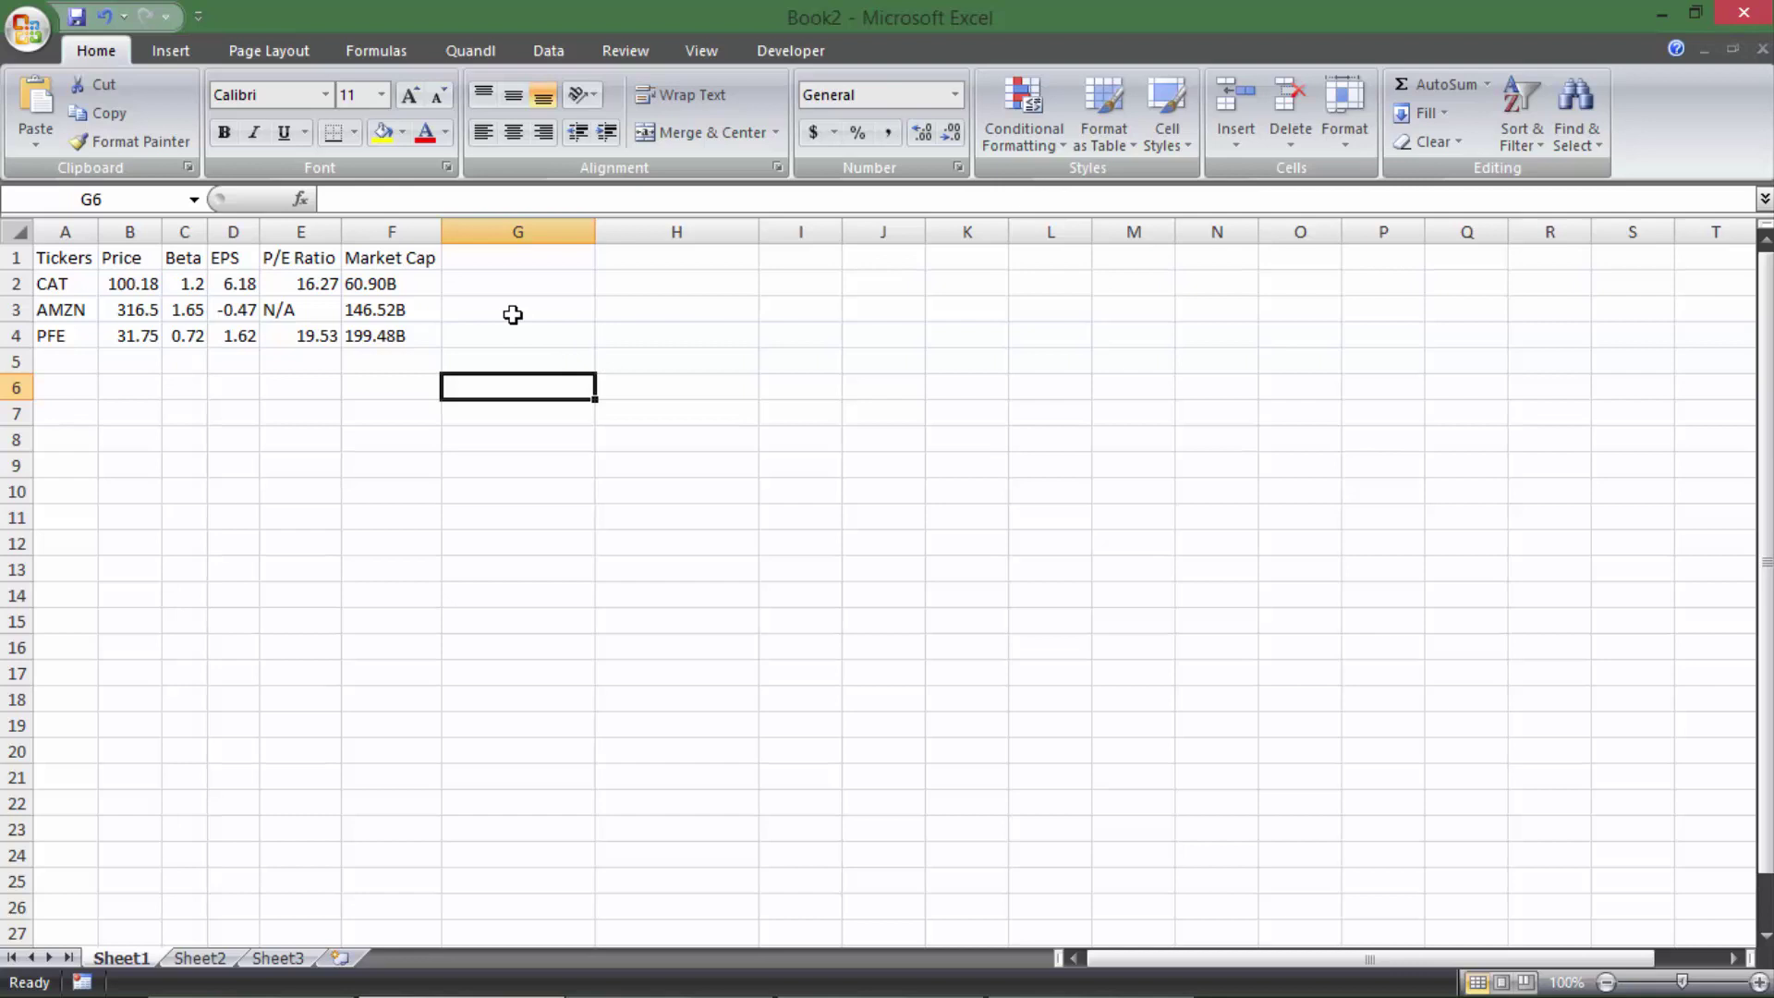
click(479, 280)
click(475, 259)
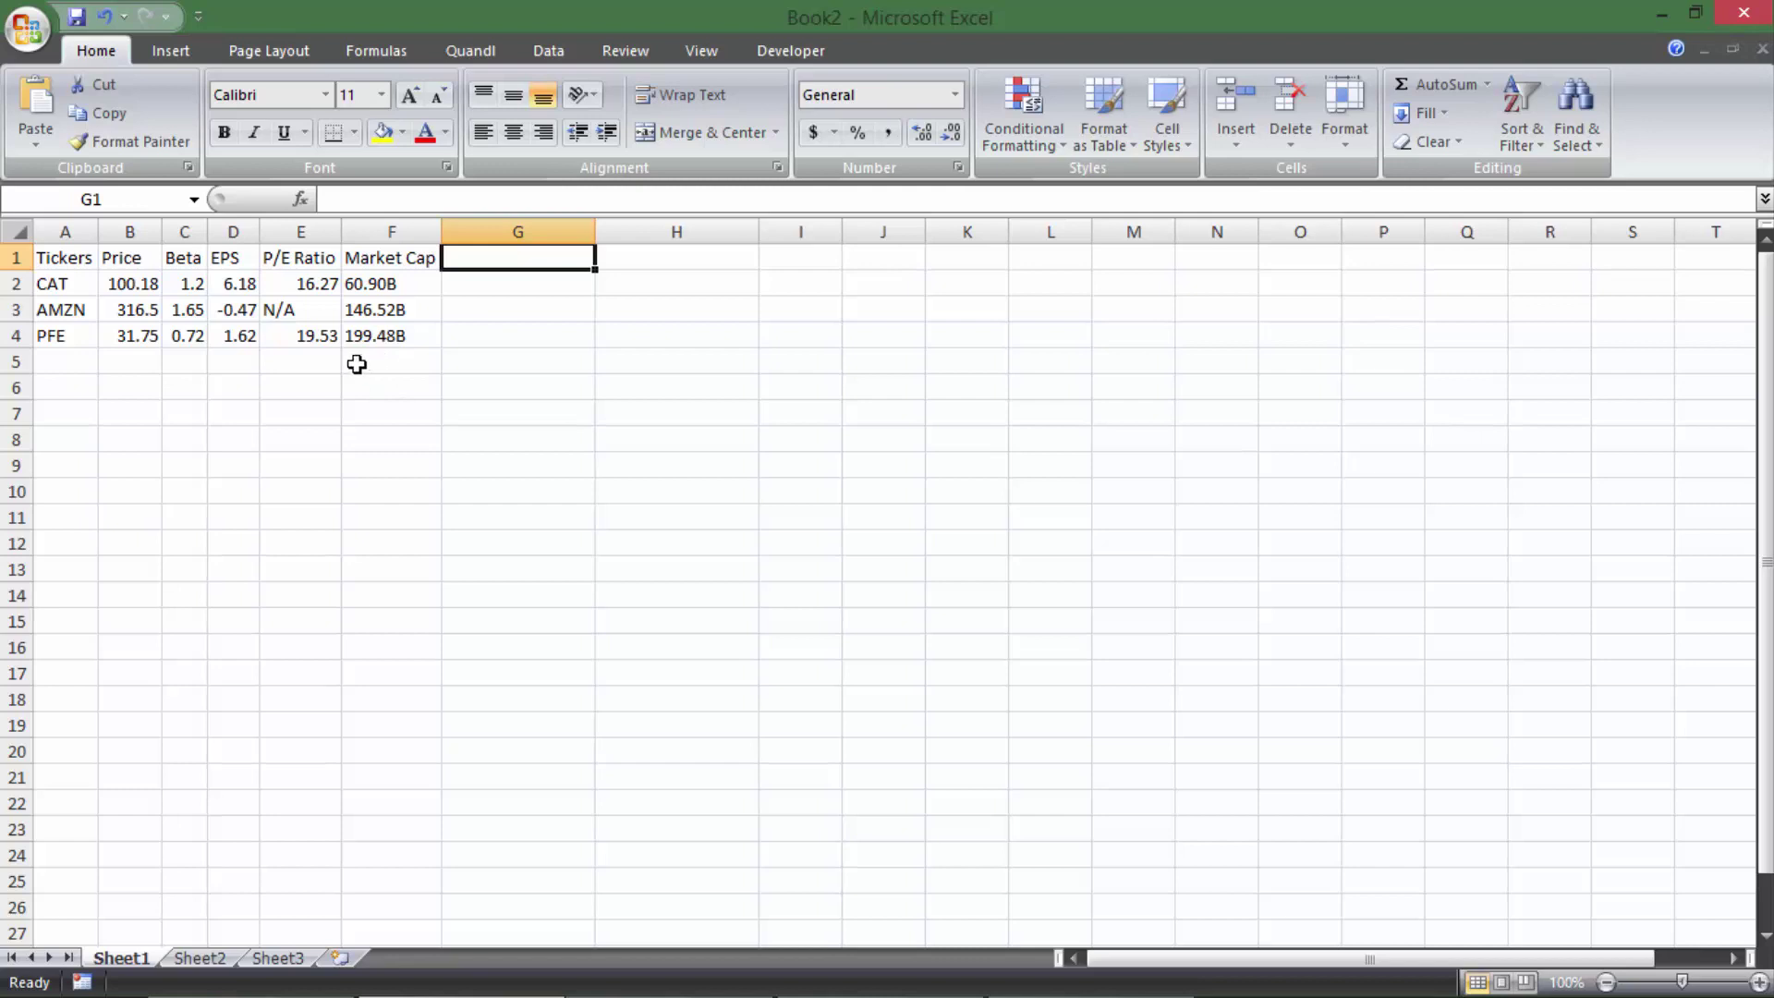
click(310, 287)
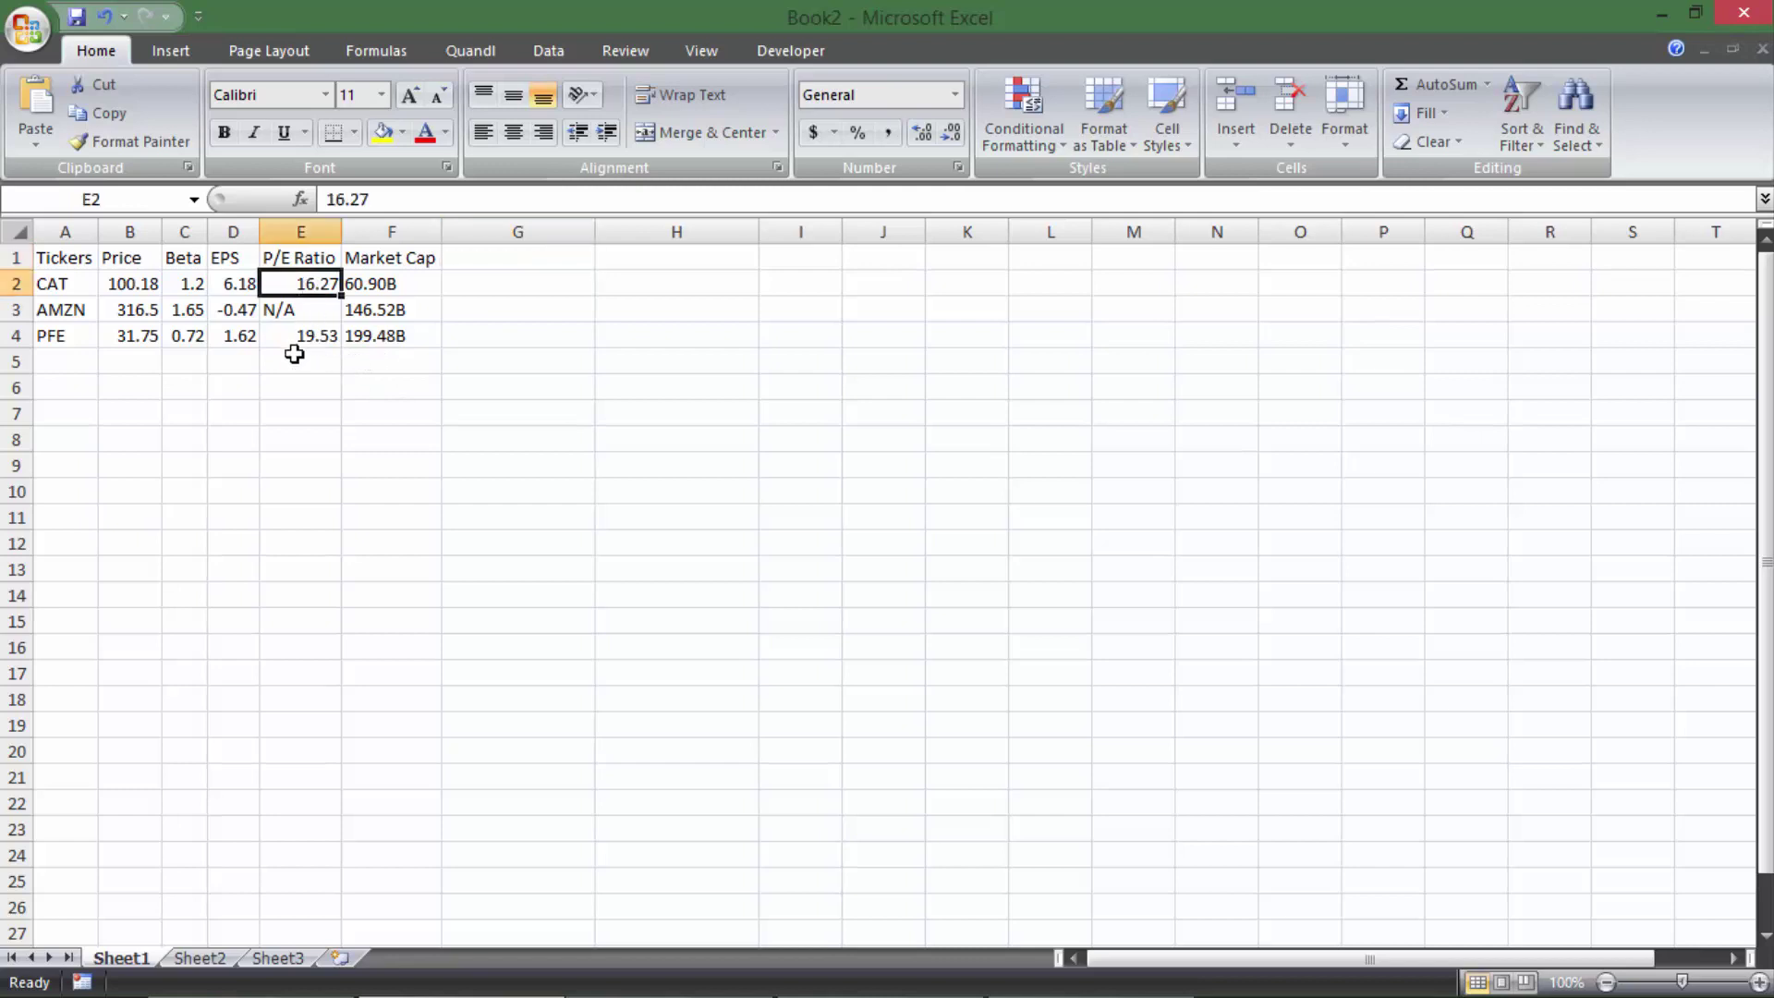
click(508, 262)
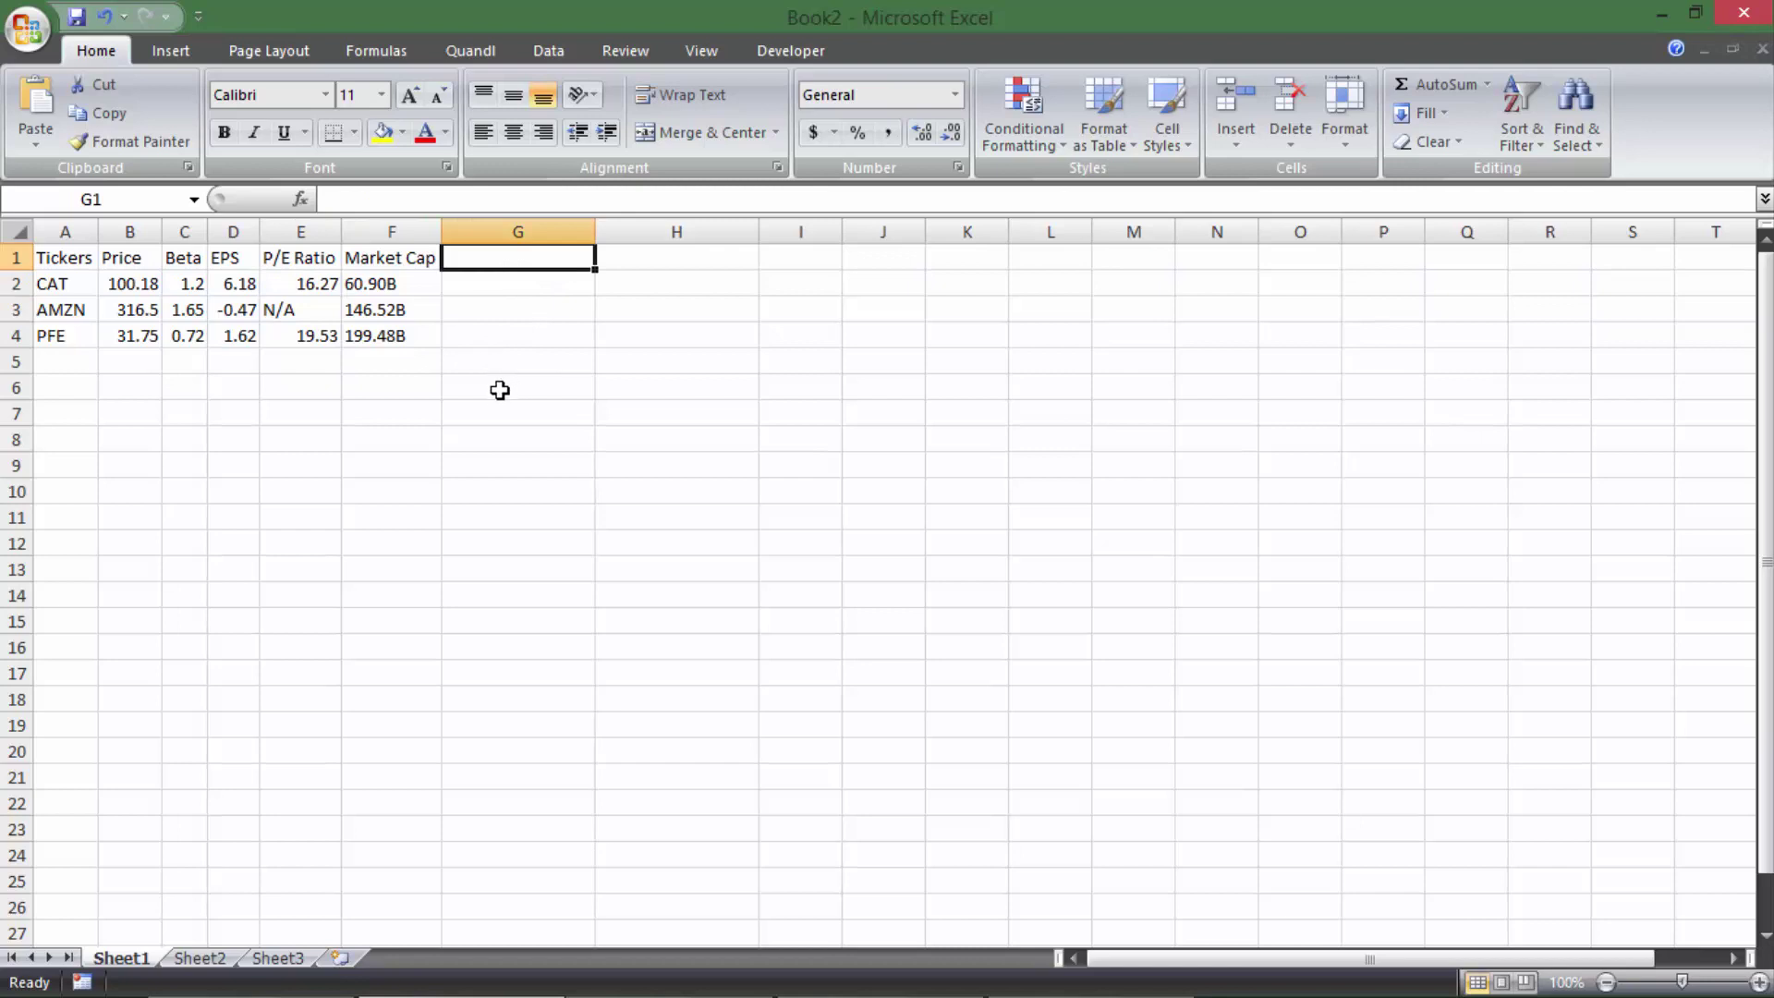
- Review the metric values, including CAT's price in B2 and market cap in F2, before moving to G1
drag(139, 283, 371, 371)
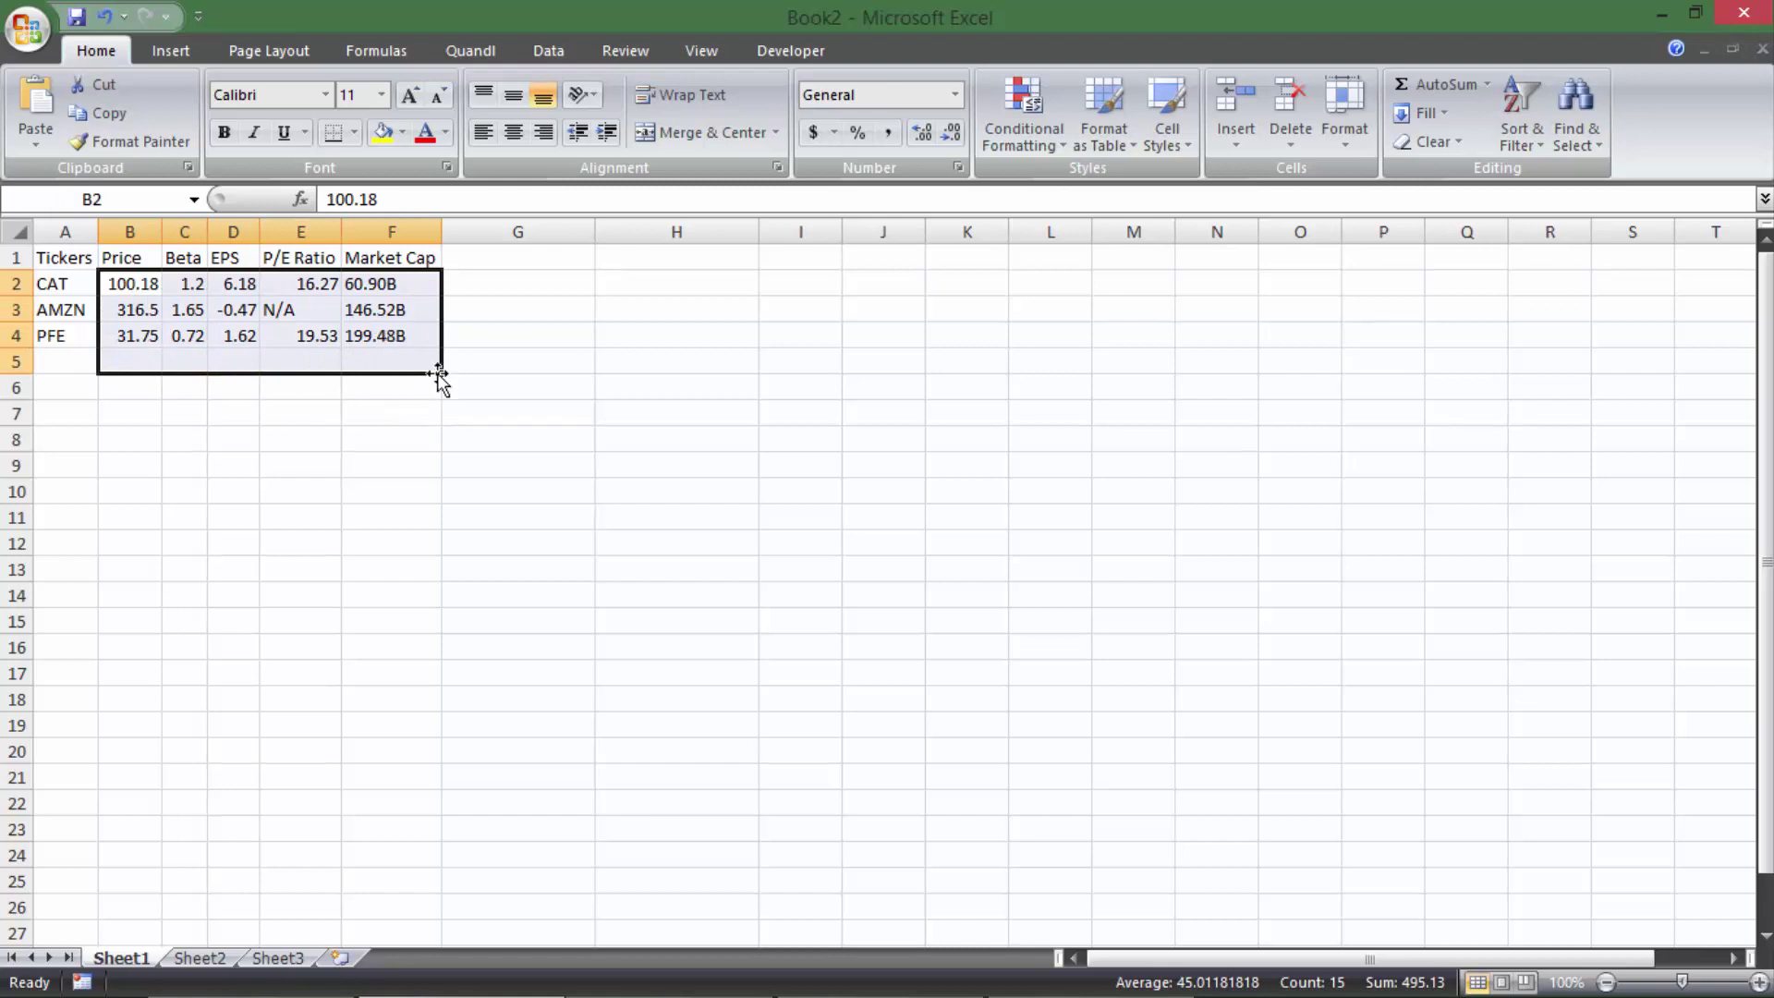
drag(490, 282, 500, 260)
click(488, 266)
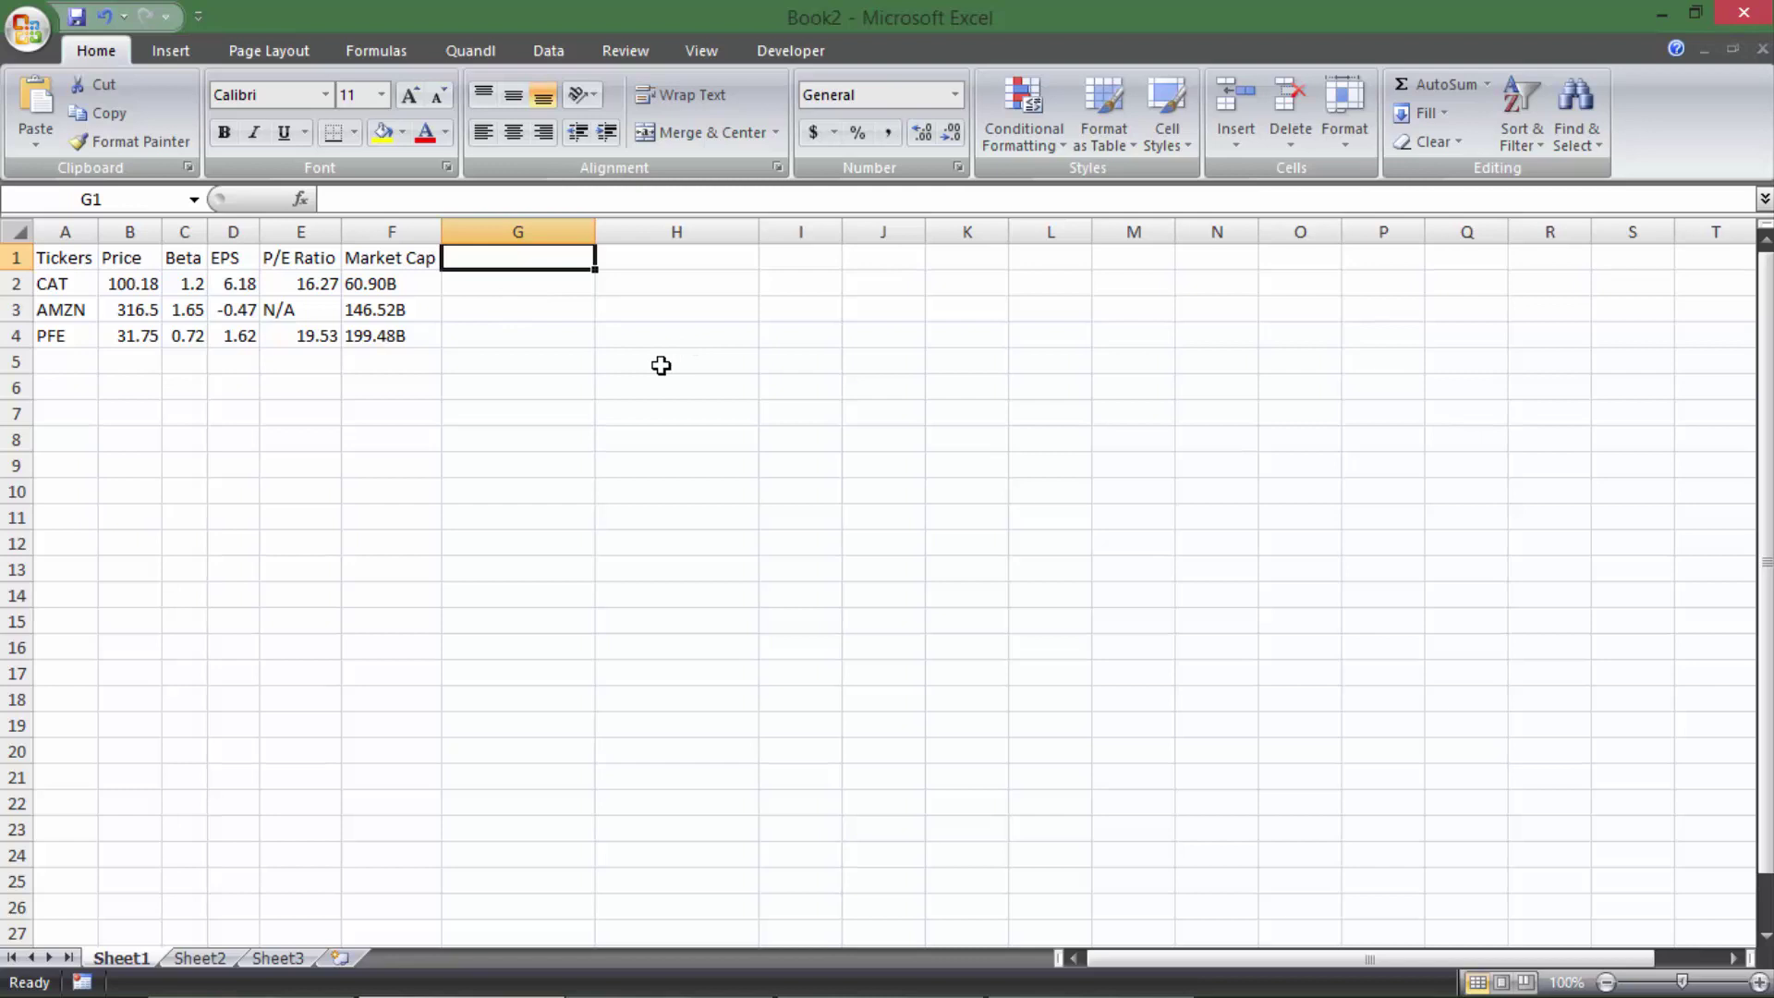
click(427, 290)
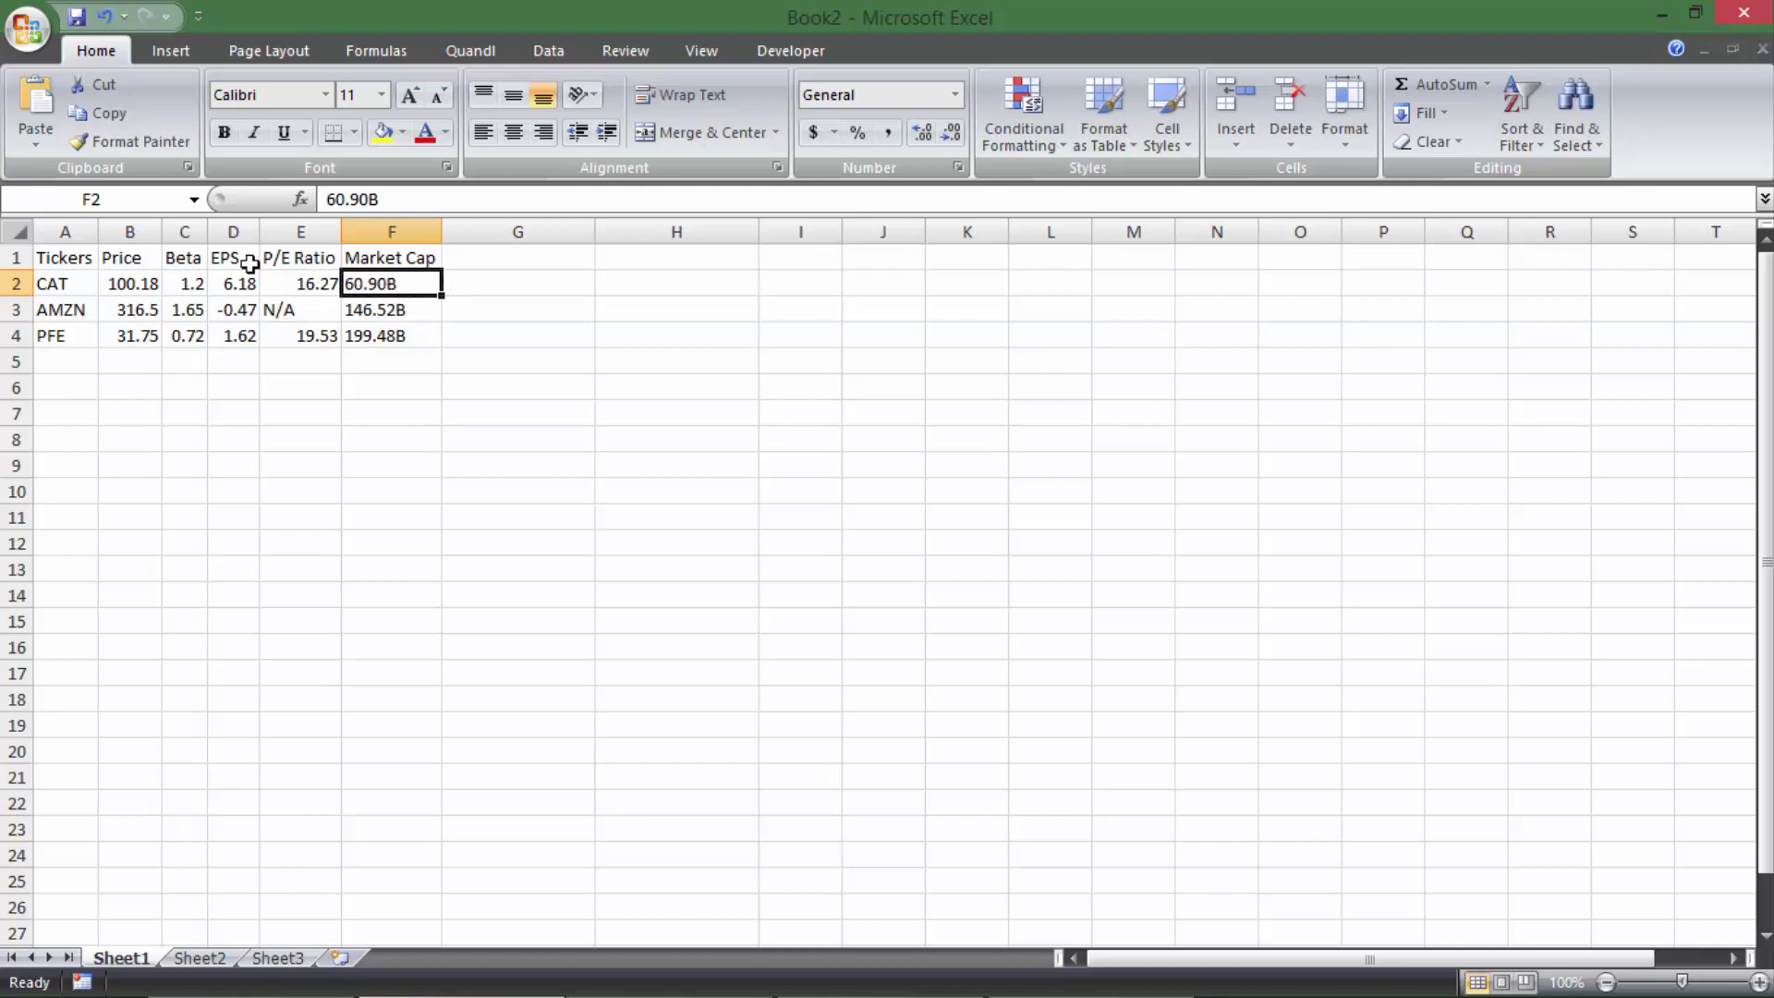
click(129, 287)
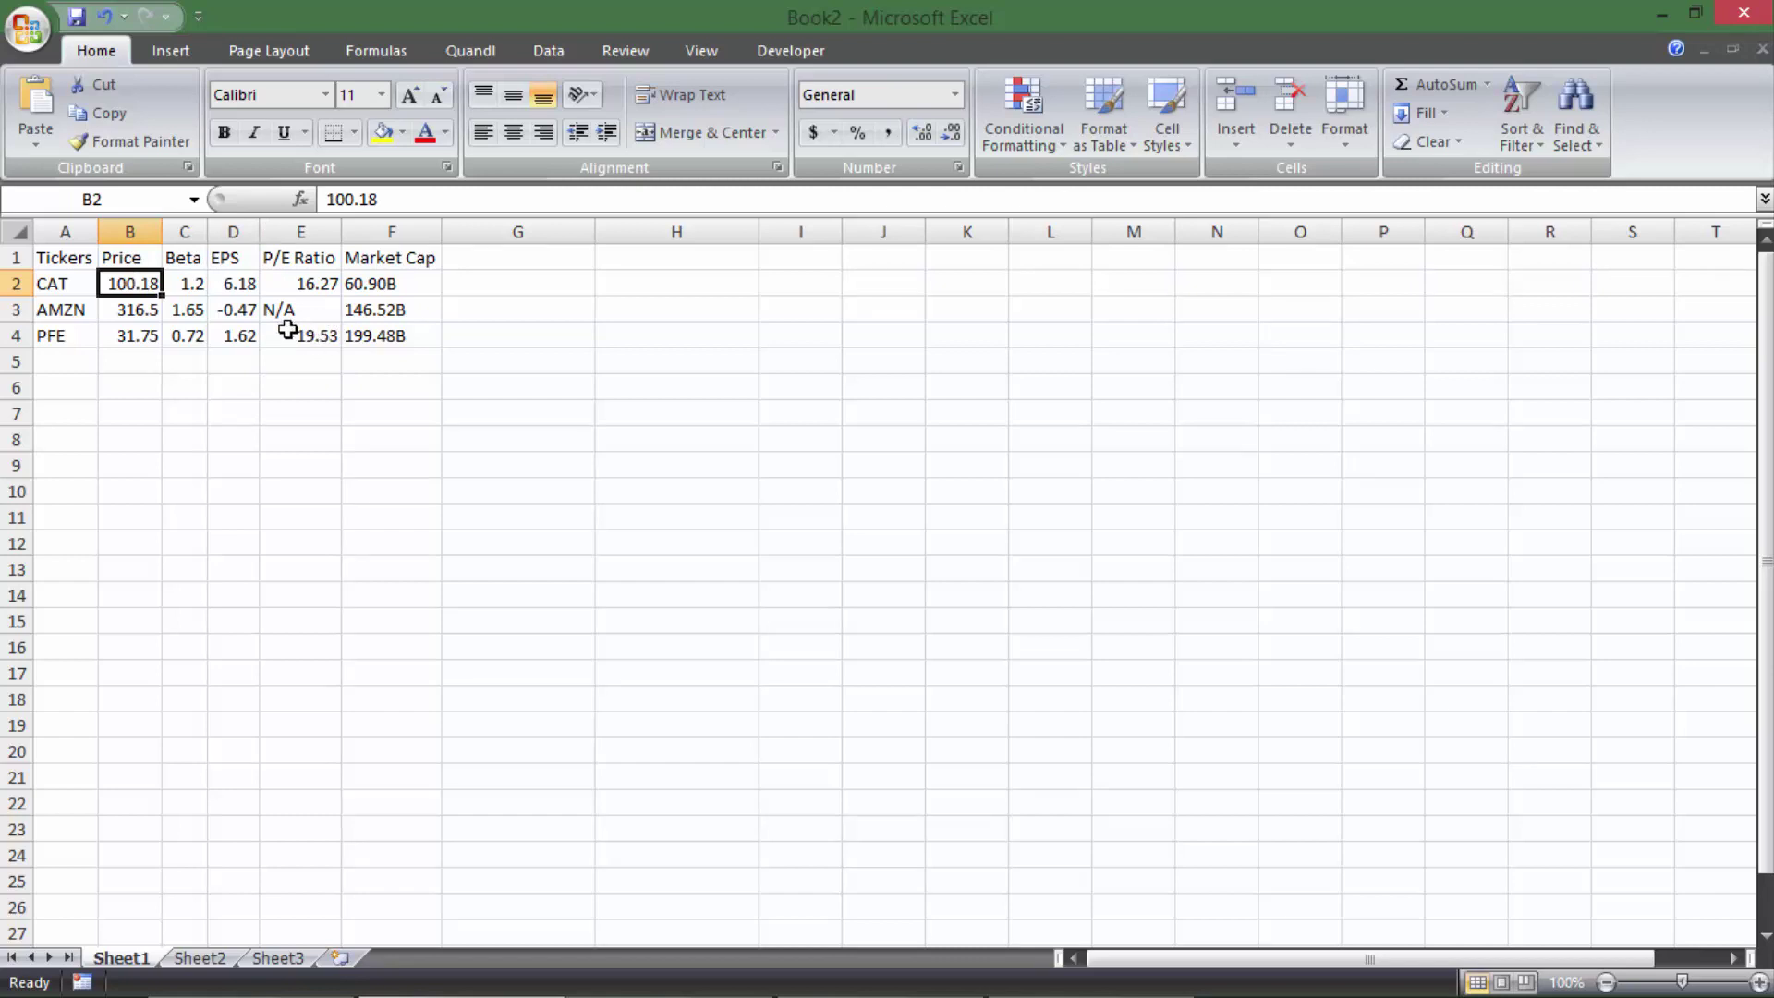
click(370, 287)
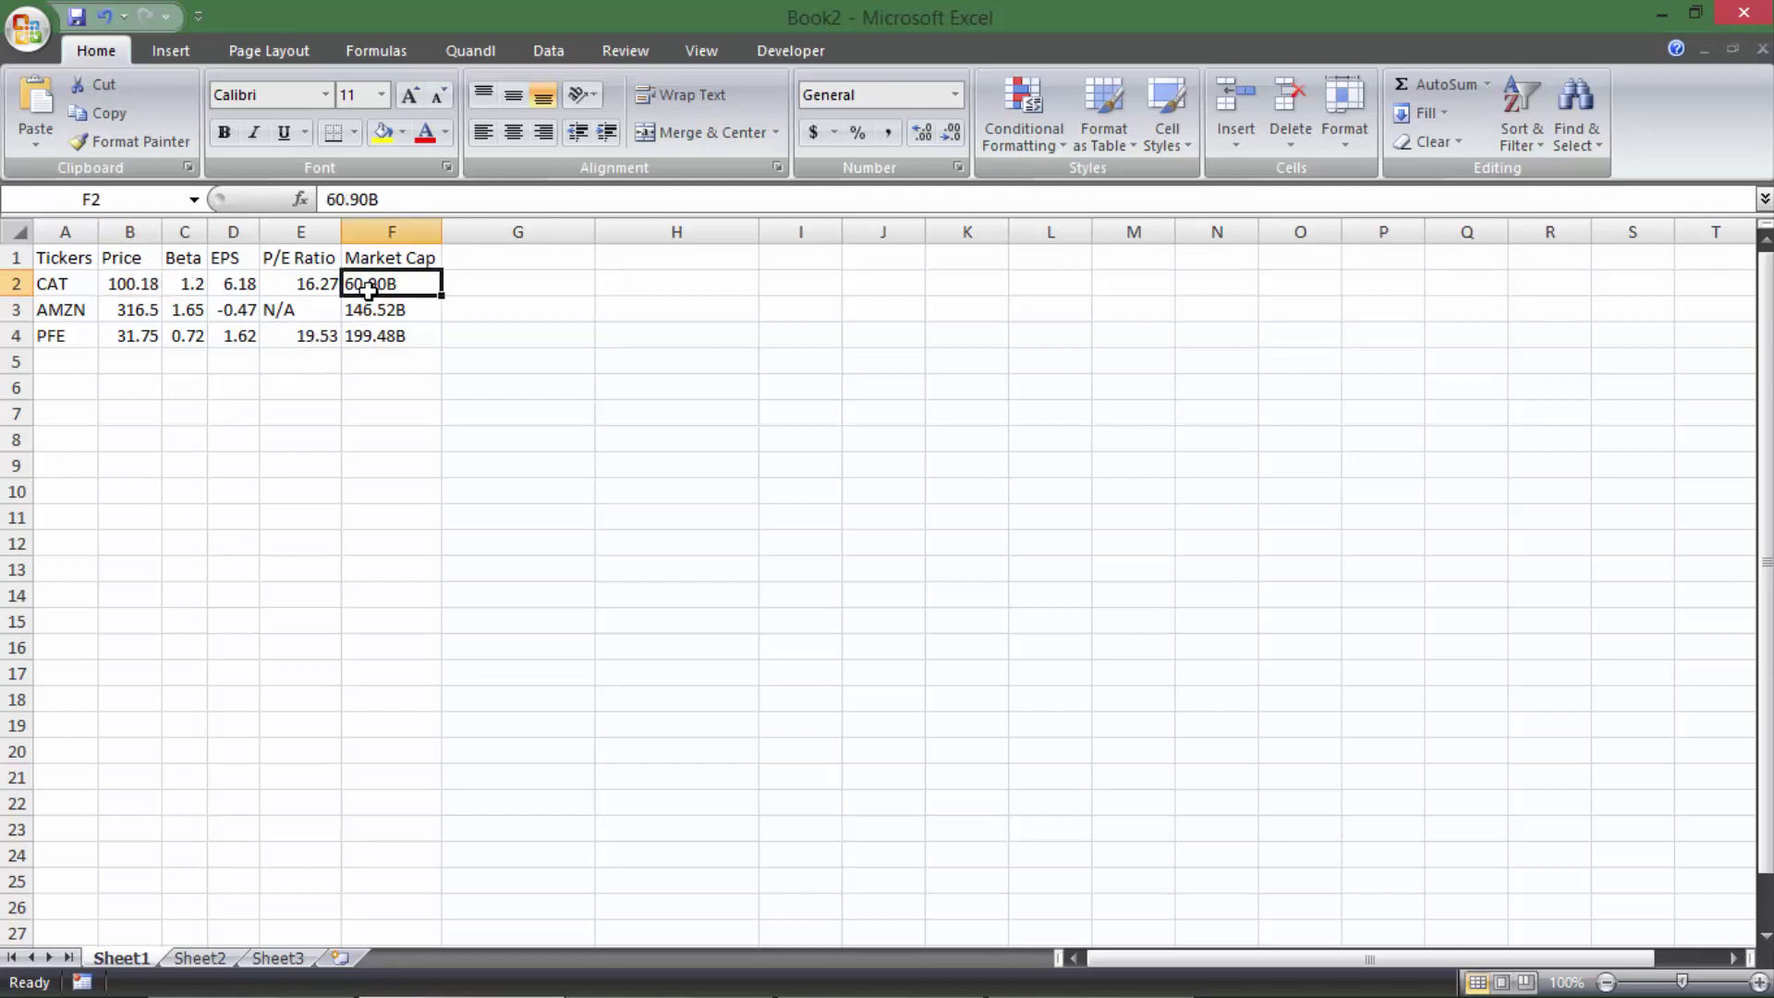
click(469, 261)
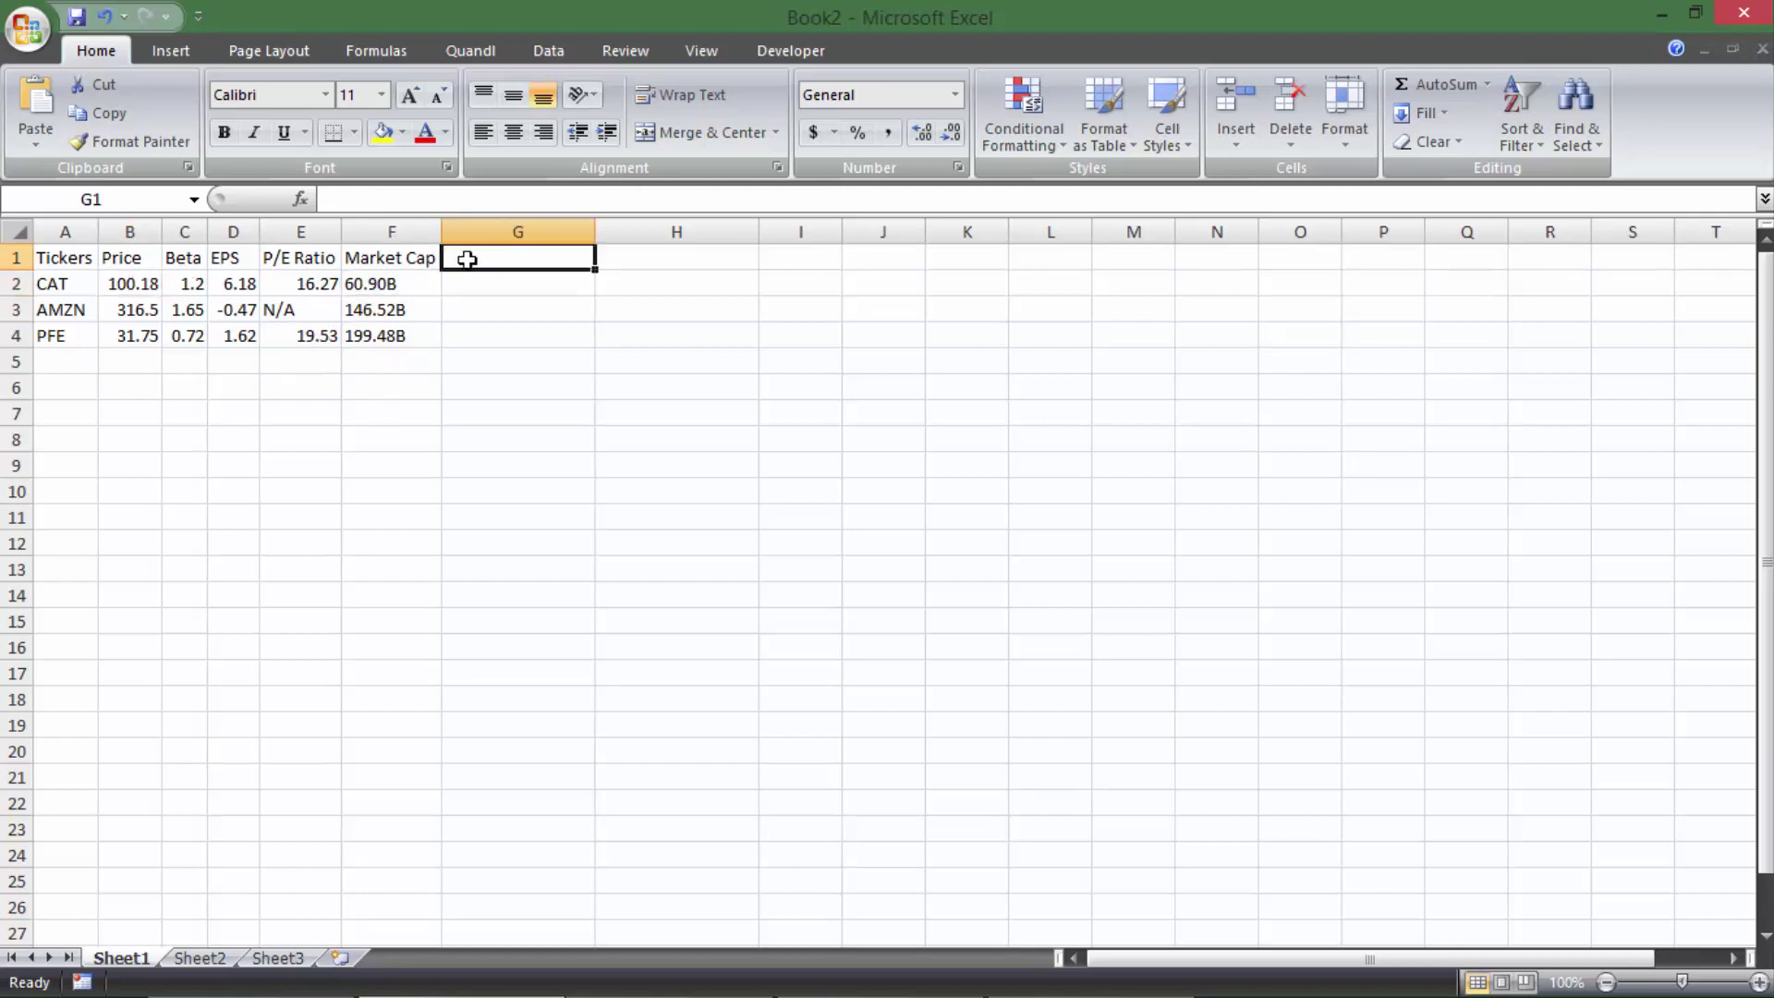
- Enter the heading 'Shares Outstanding' in G1
text(Share)
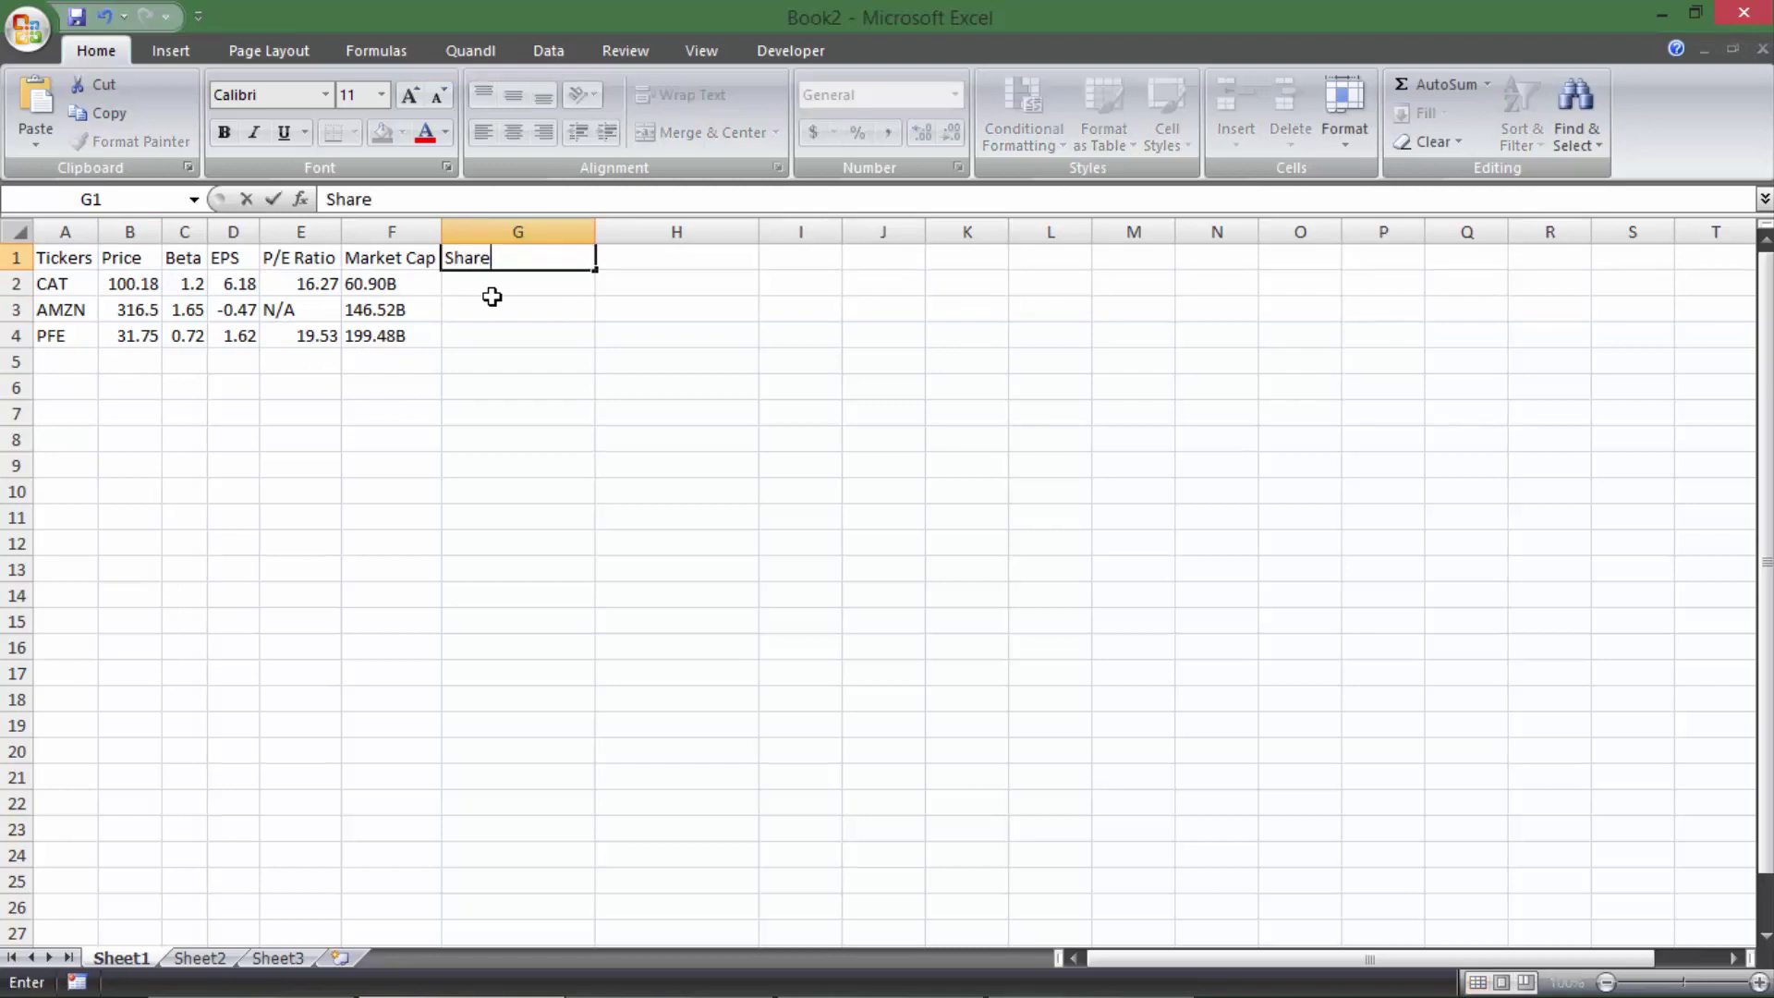
text(s Outstanding)
key(Return)
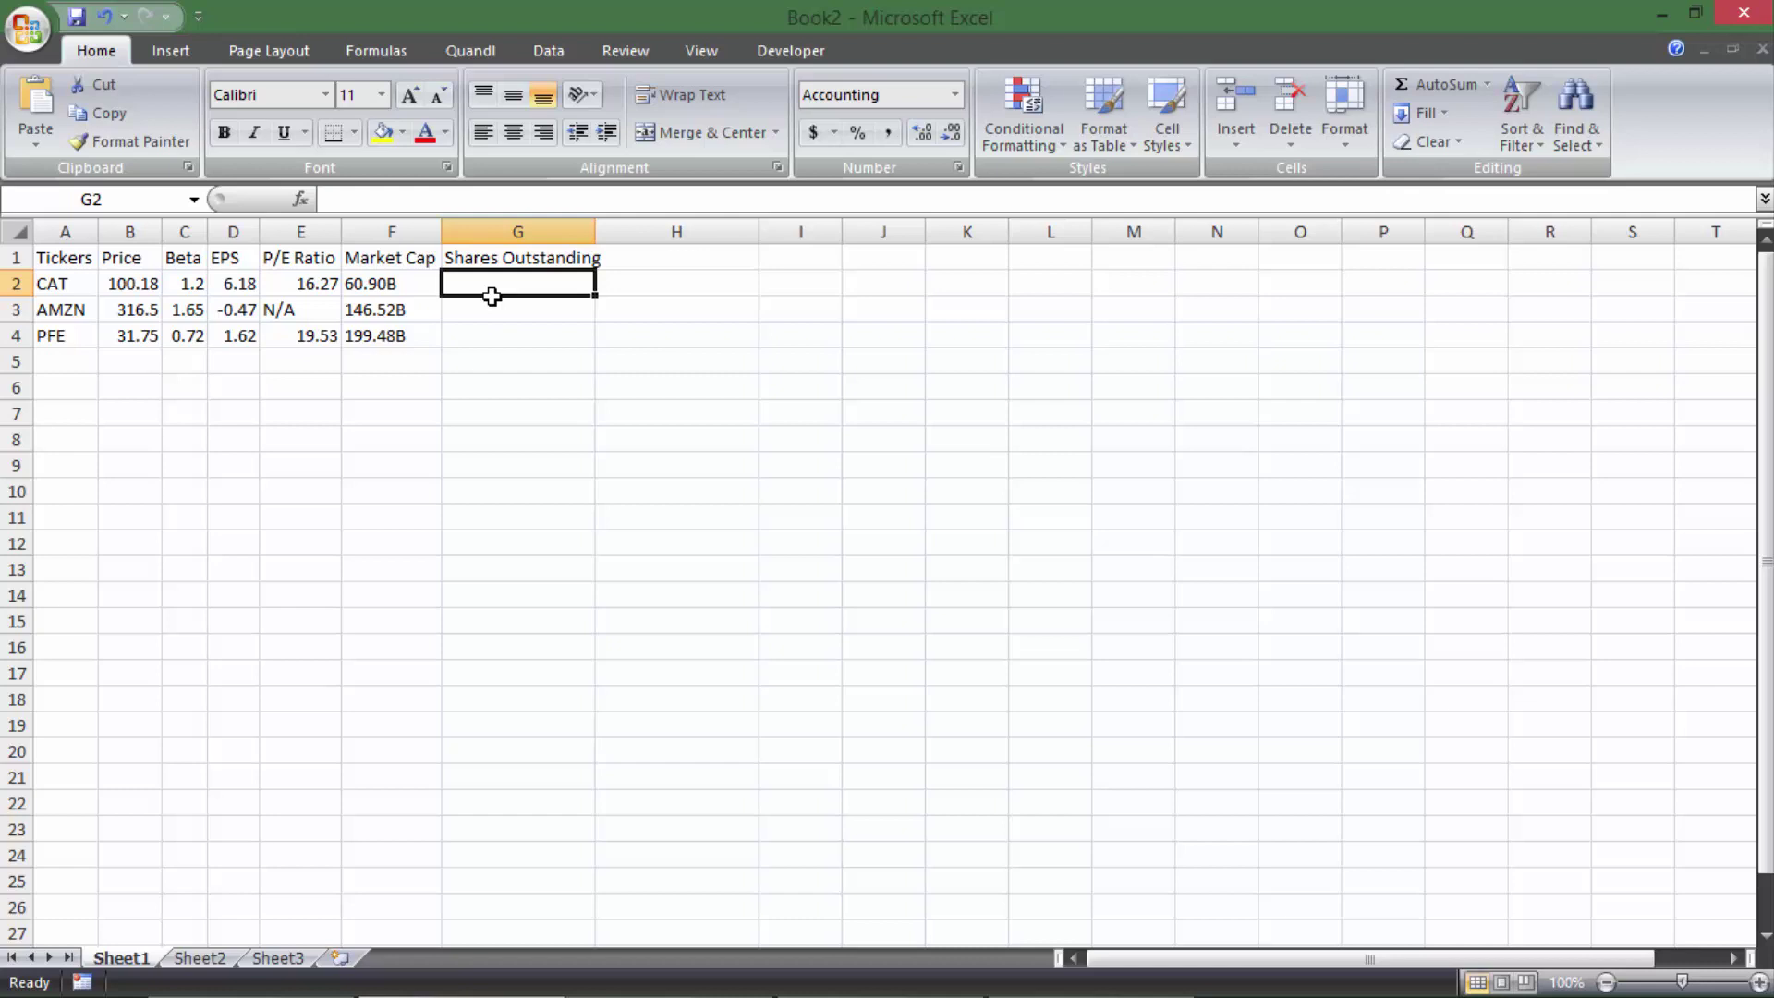
text(=)
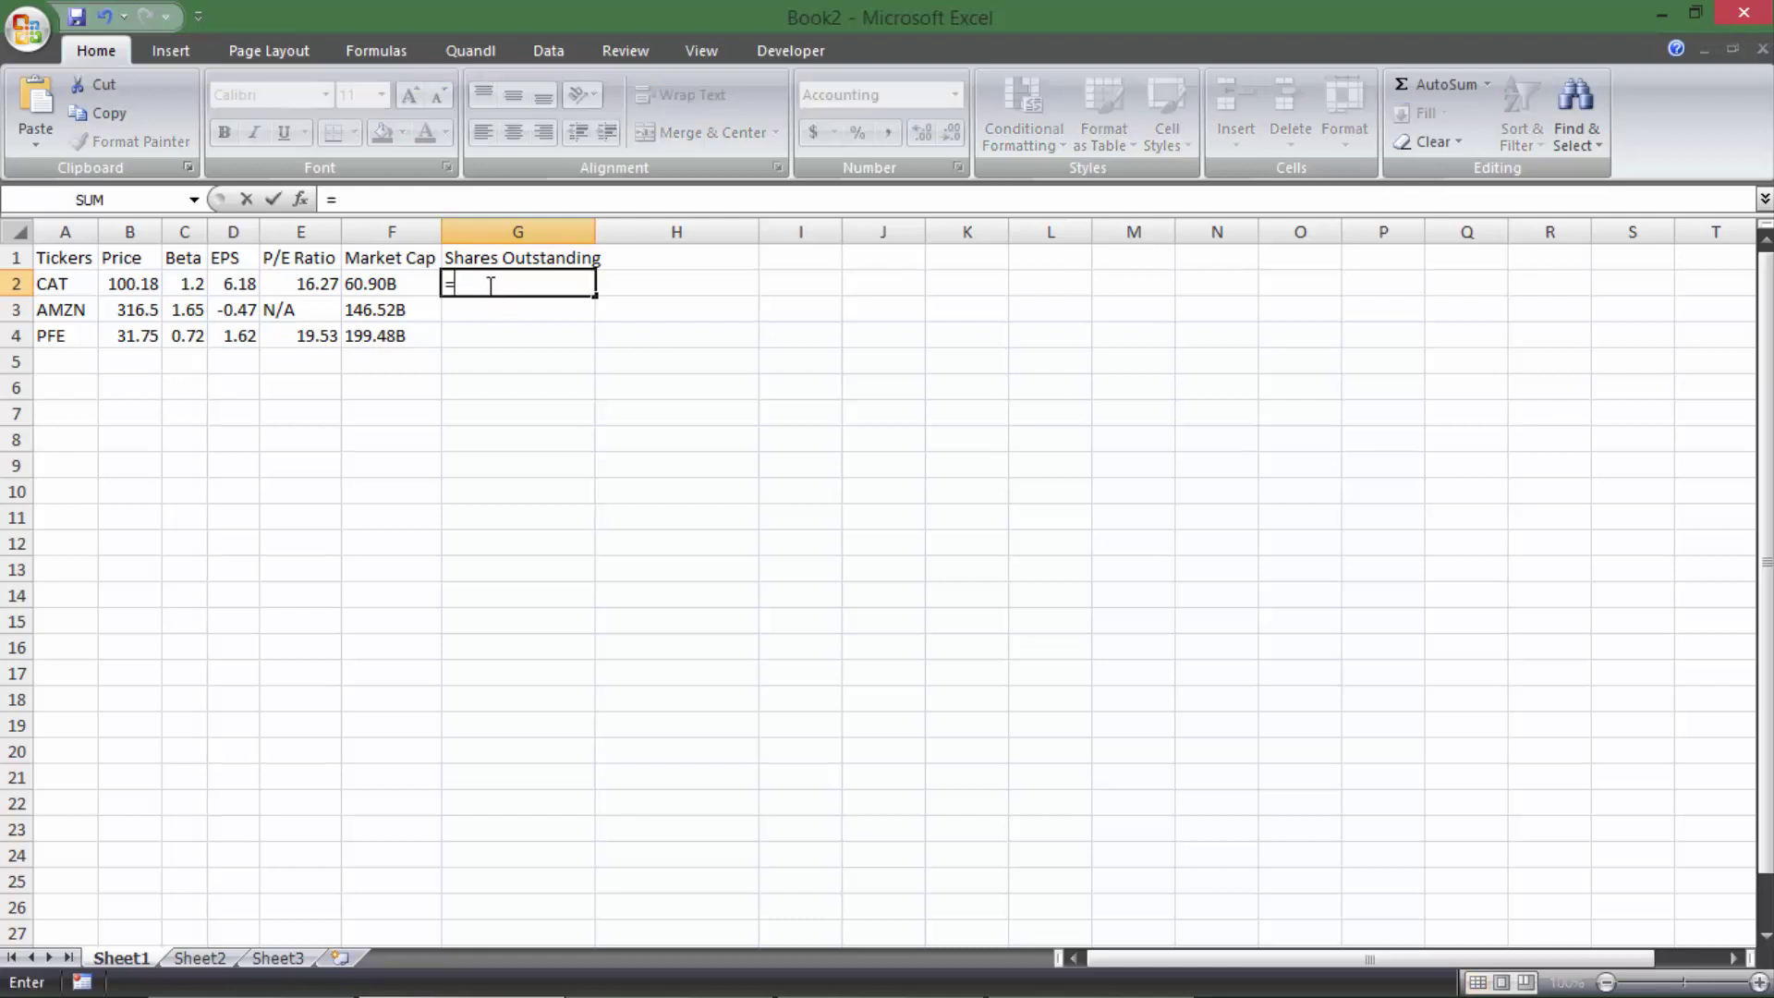
key(Escape)
- Rewrite CAT's market cap in F2 as a full number without the B suffix
double_click(410, 286)
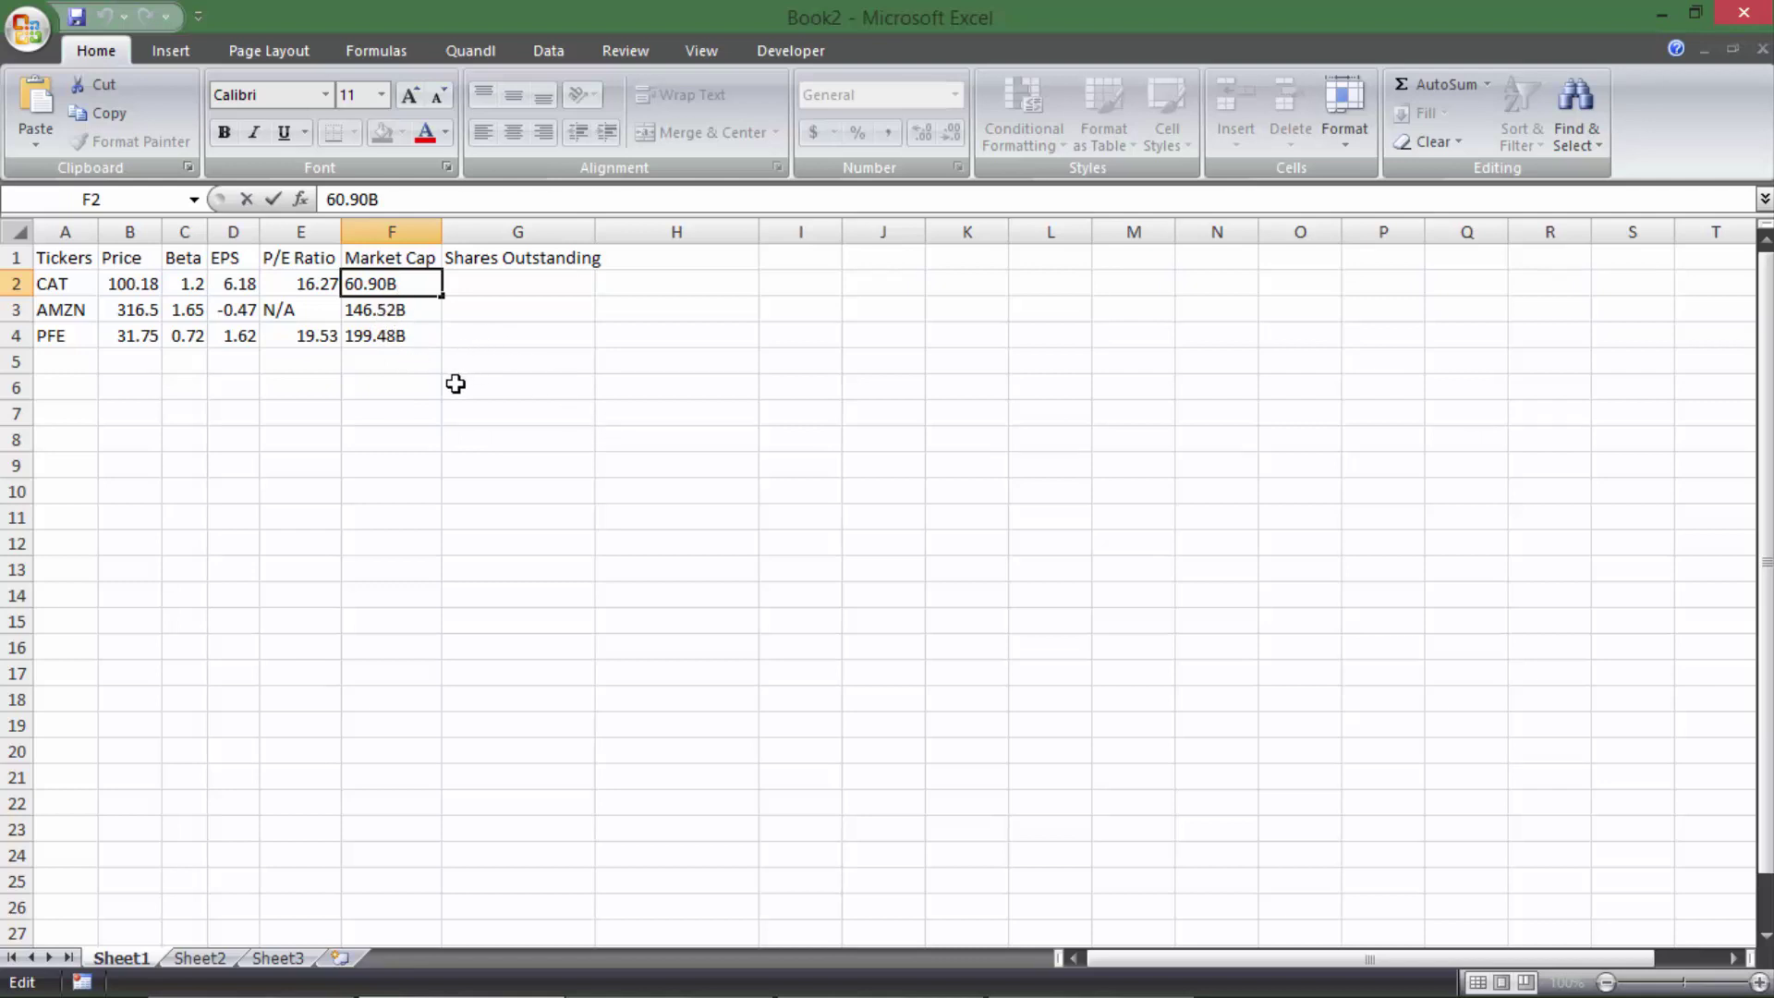
key(BackSpace)
key(Delete)
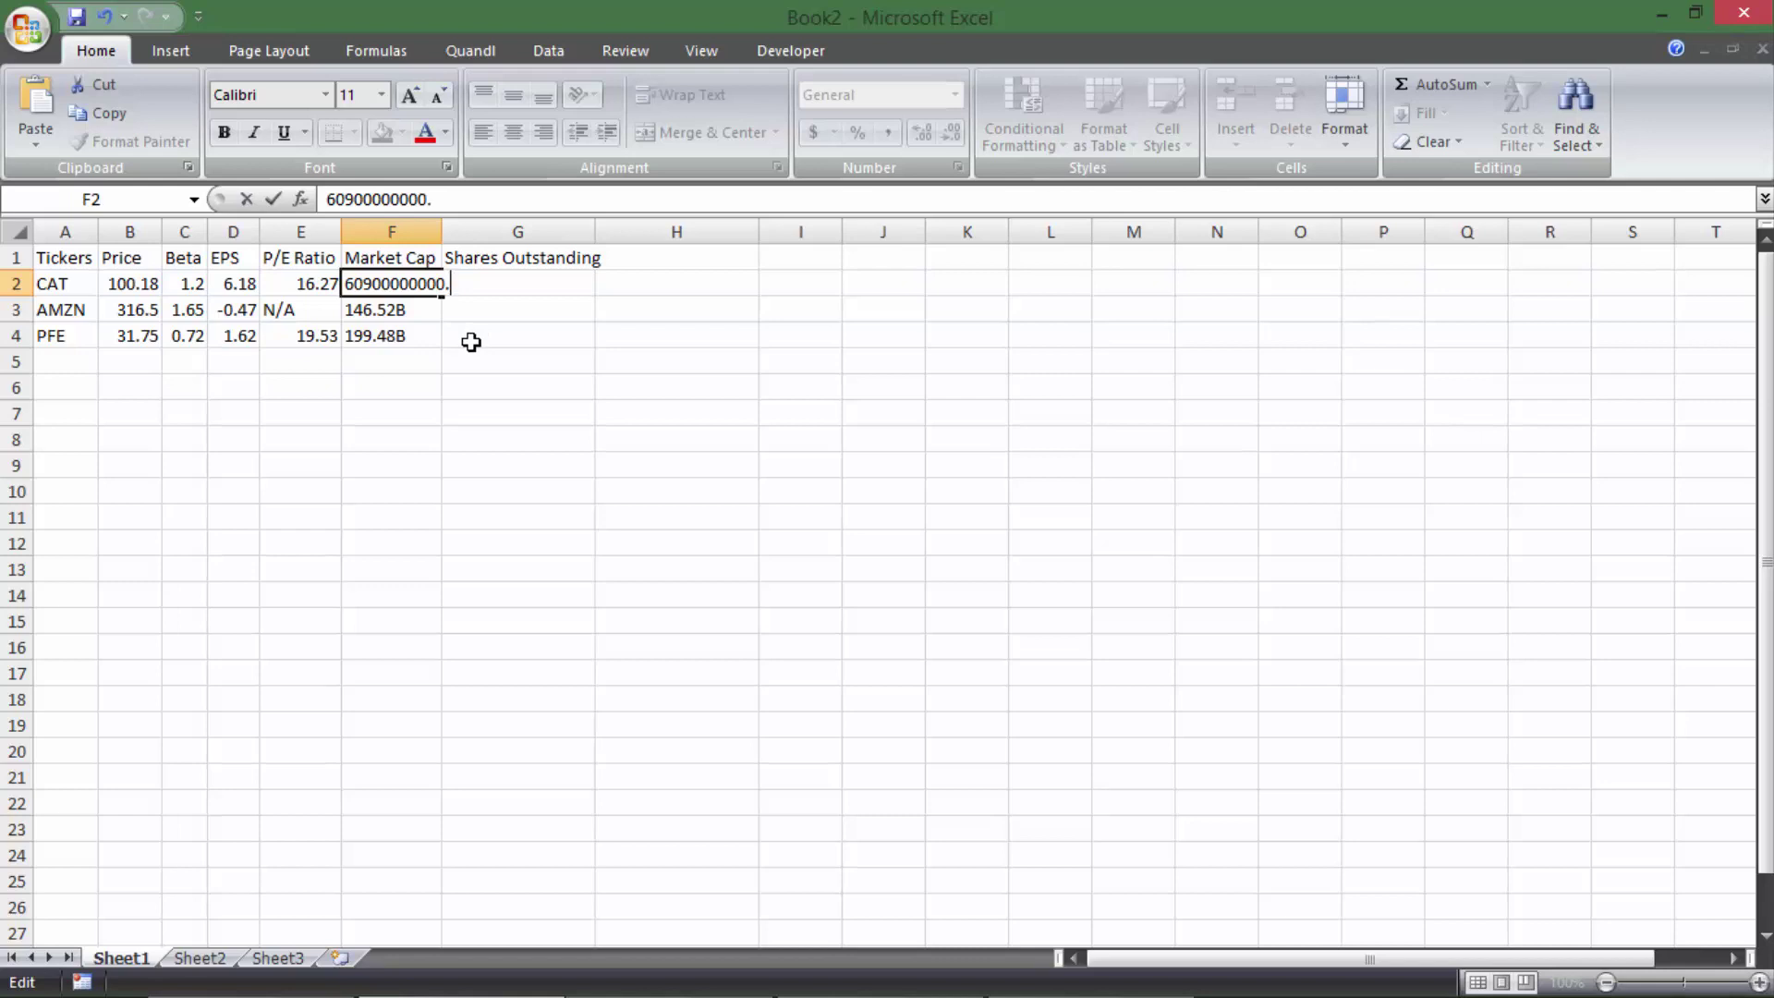
text(00)
key(Return)
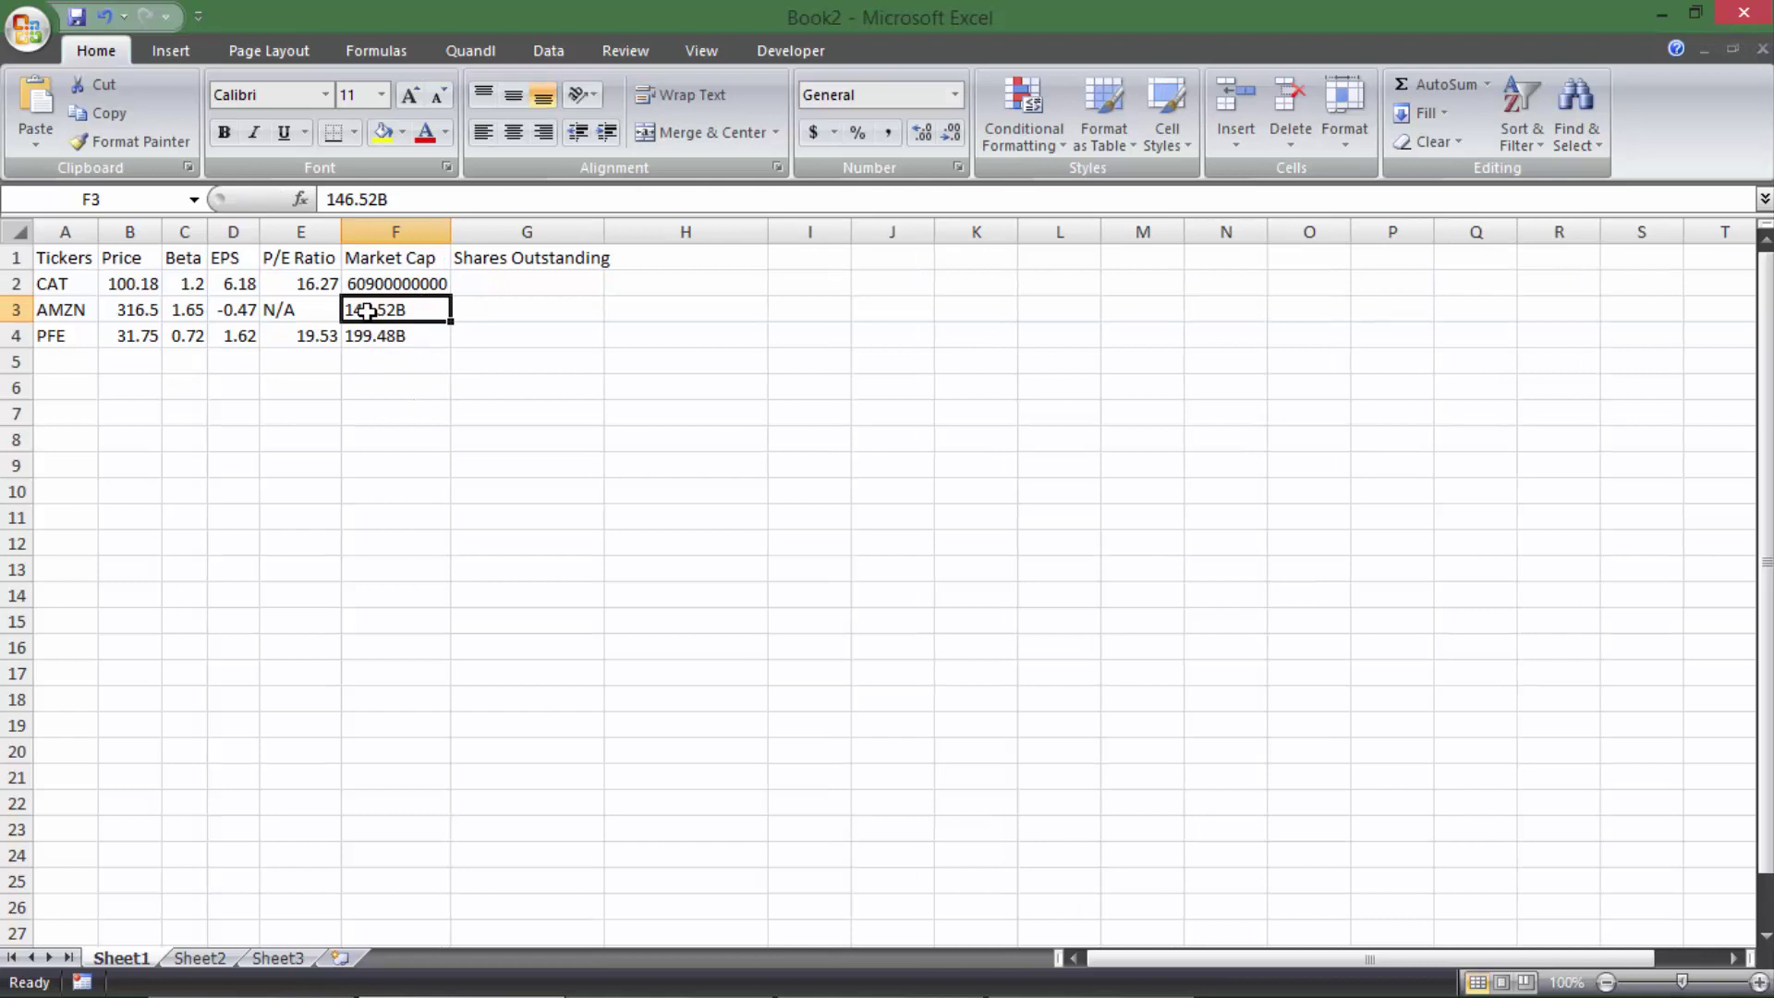
- Apply Comma Style to the market cap and review the full Market Cap column
click(368, 283)
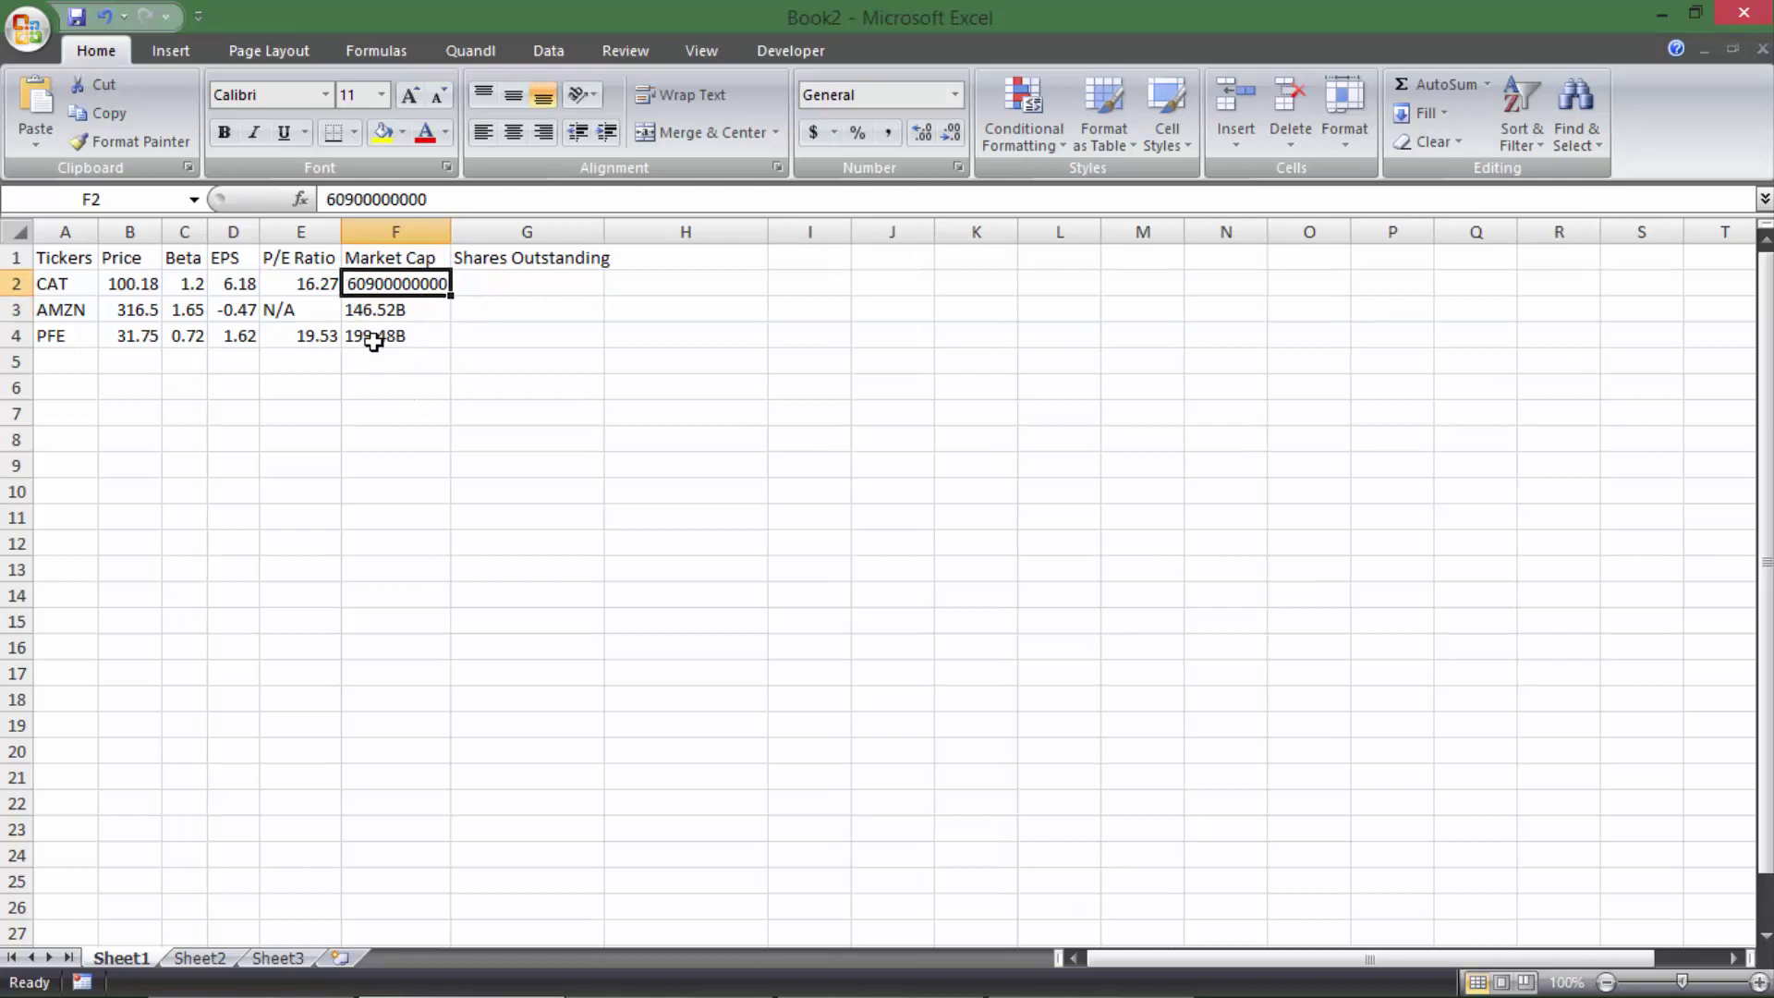
click(887, 133)
click(475, 360)
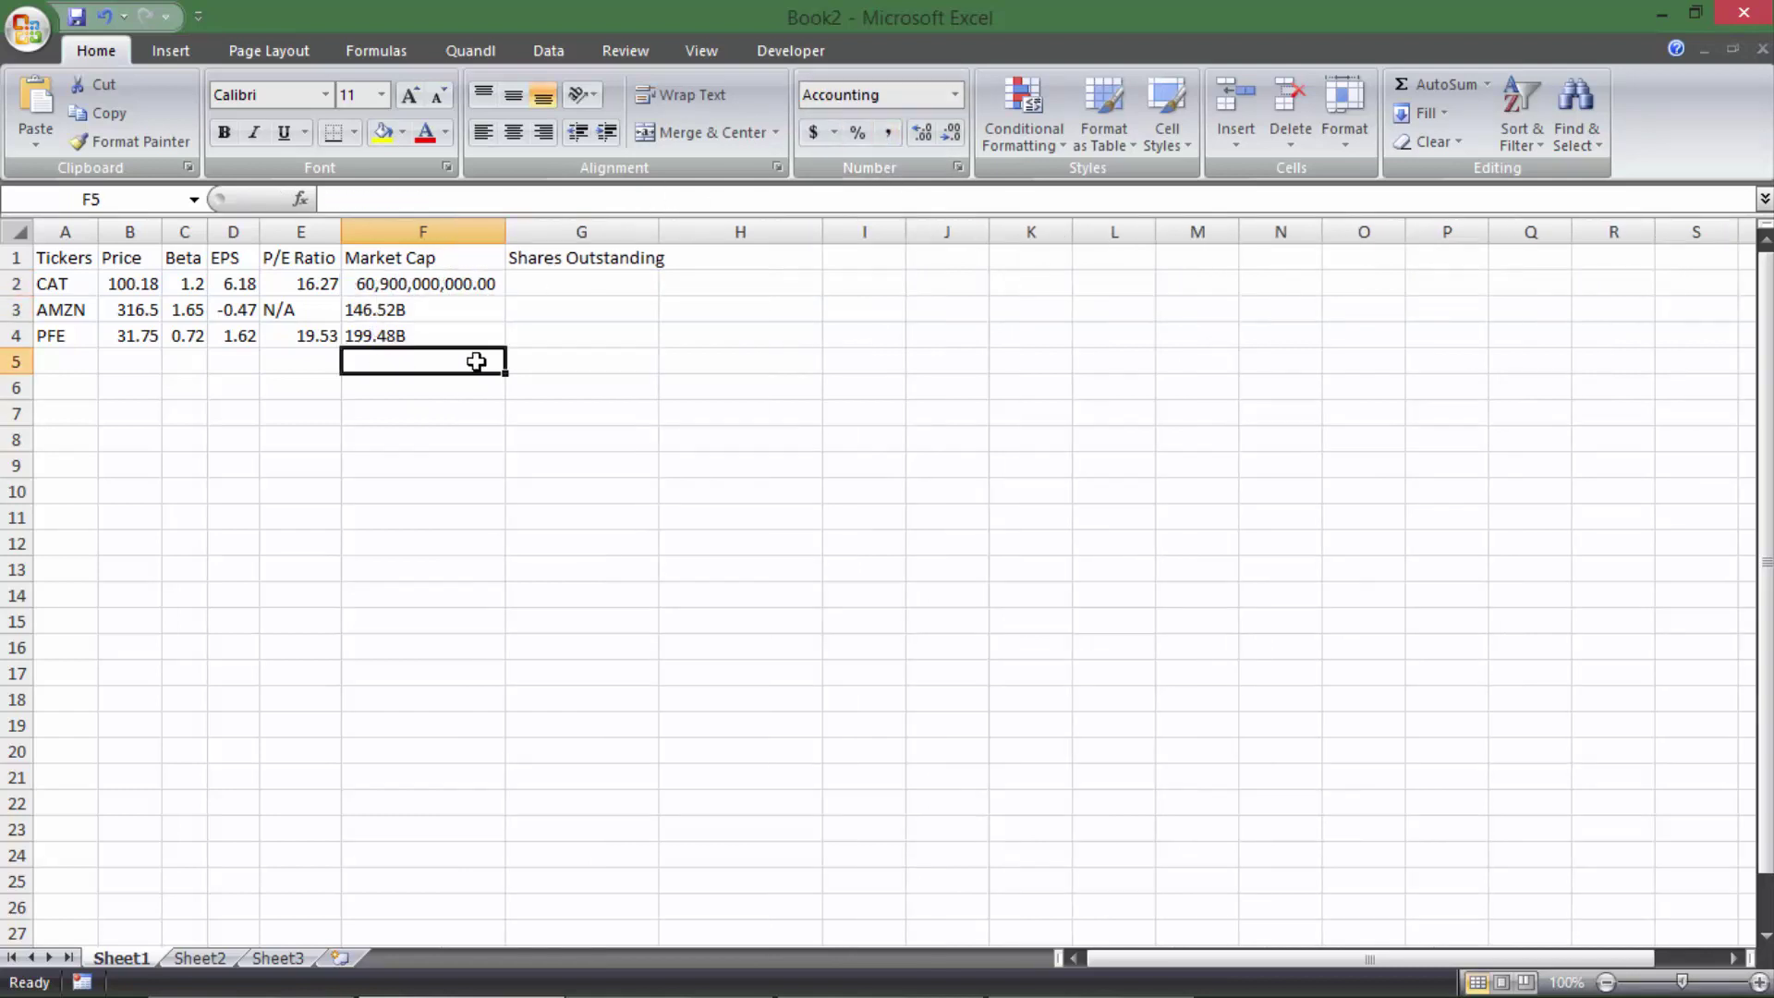
click(388, 277)
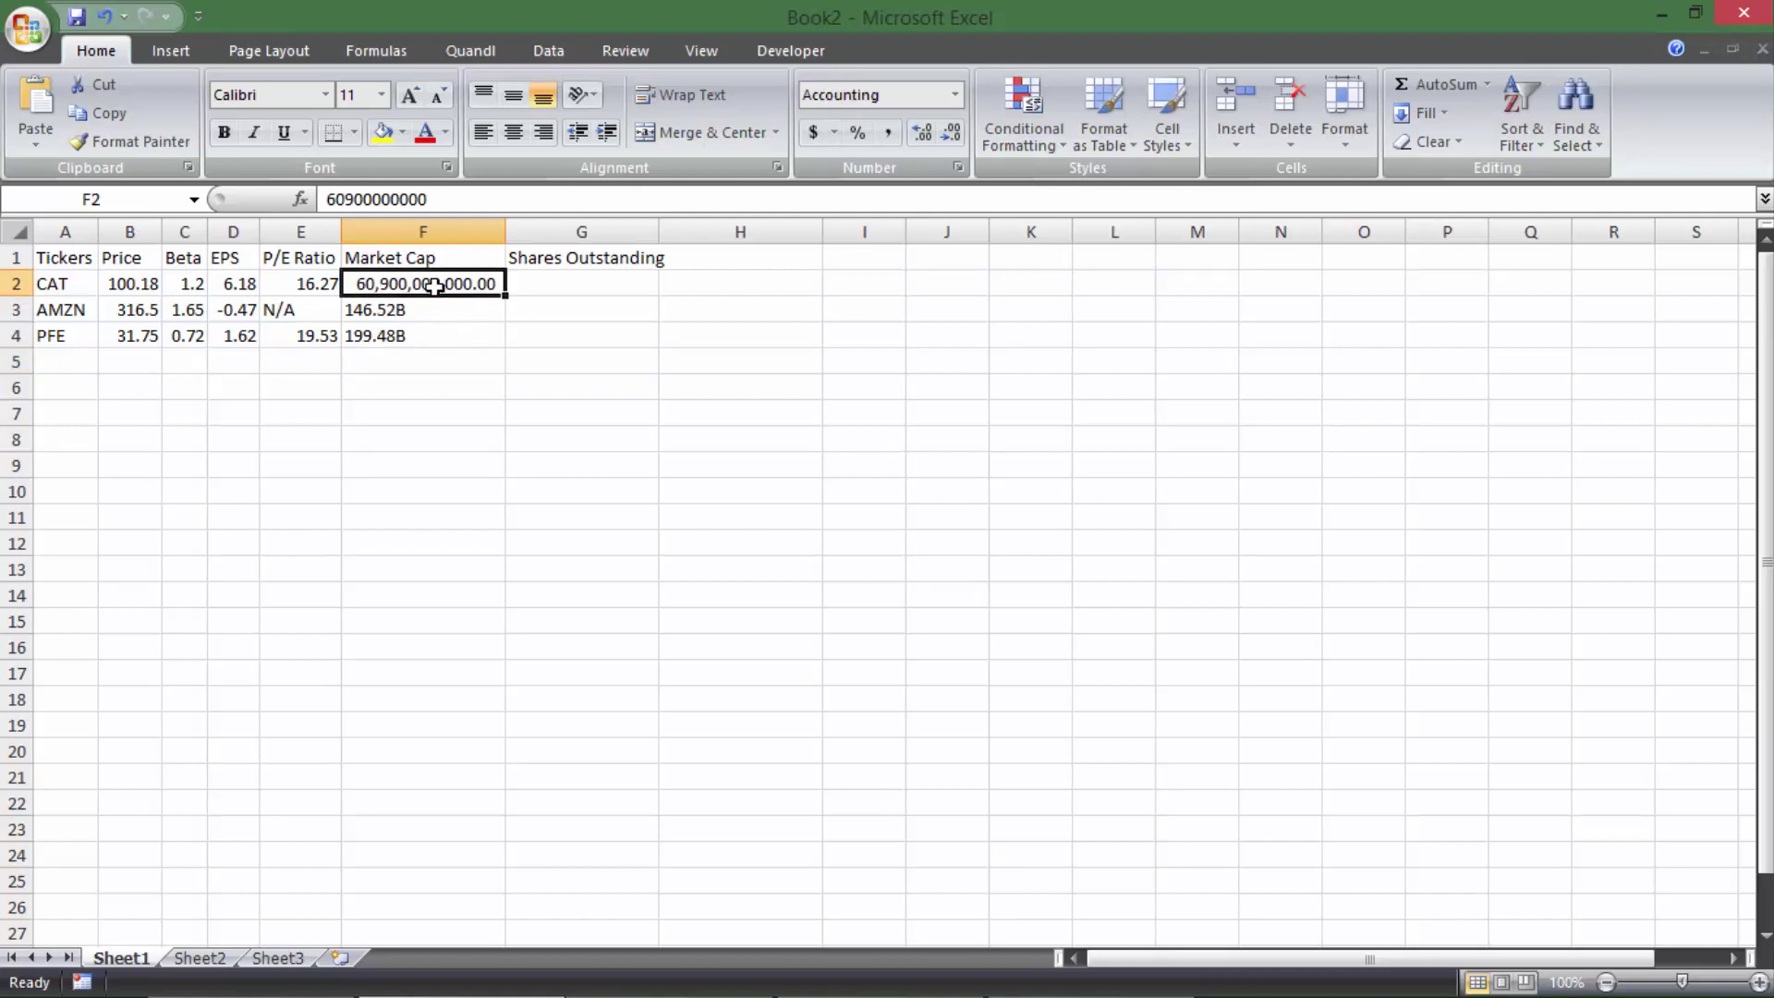
click(437, 305)
double_click(425, 310)
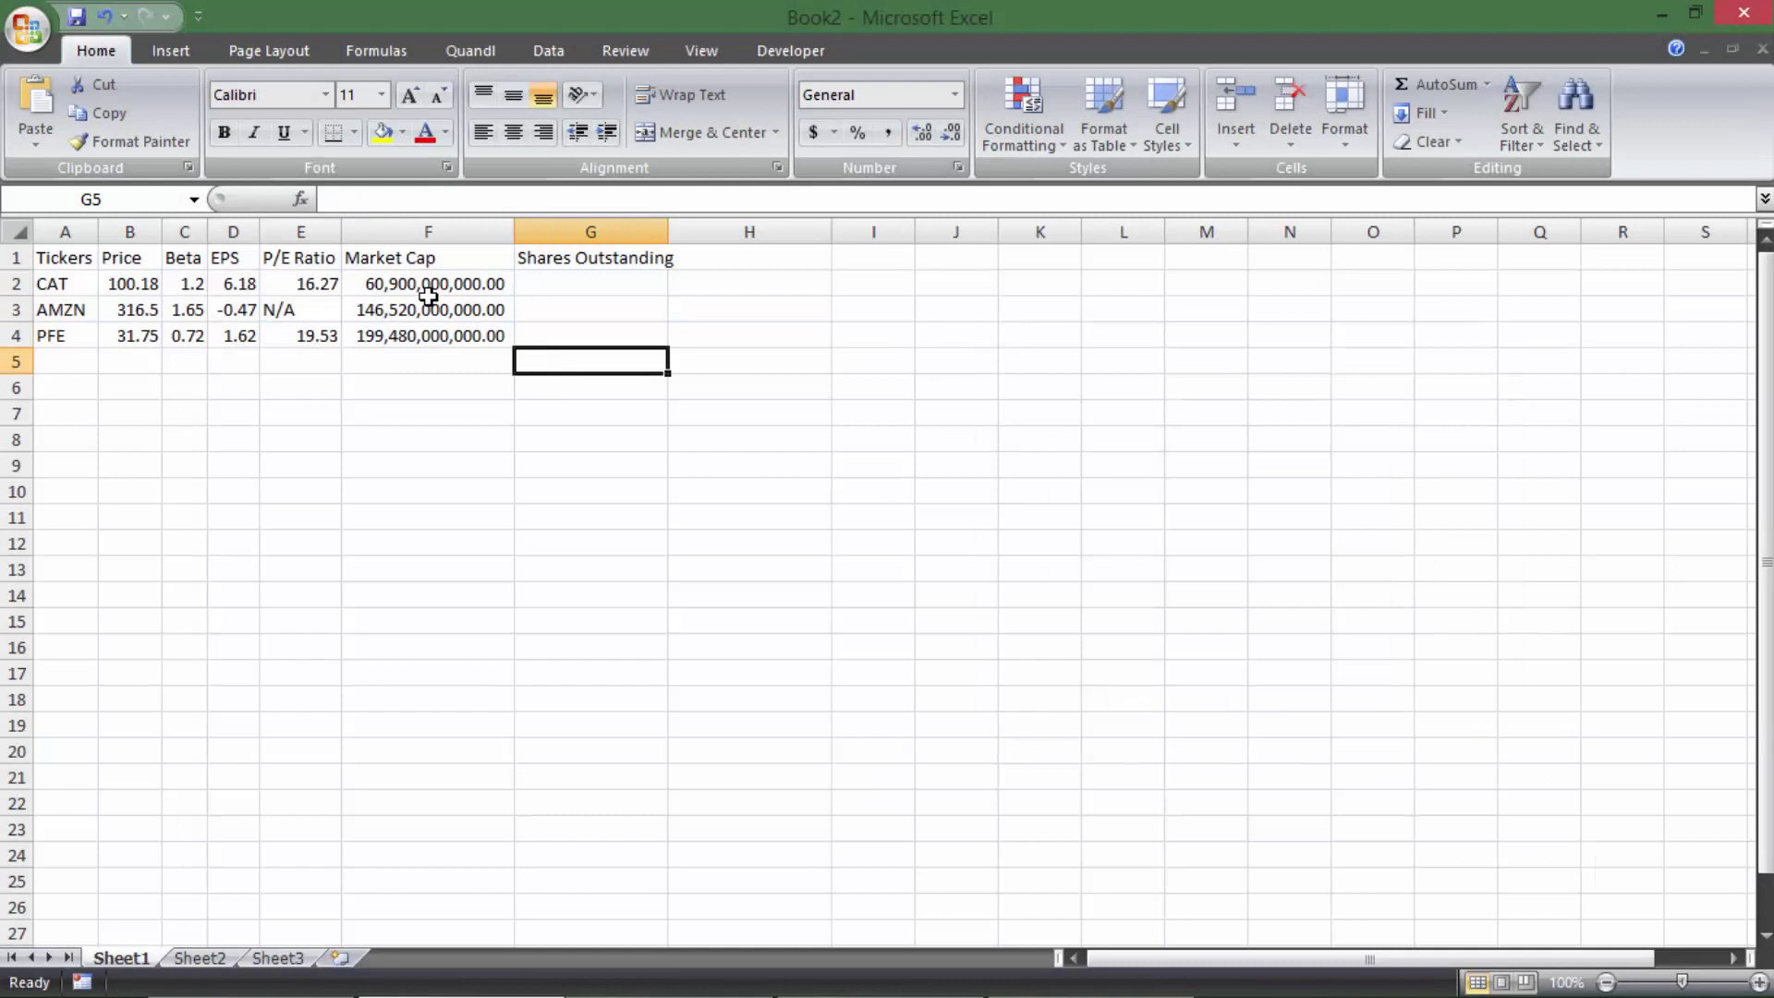
drag(427, 286, 434, 341)
click(482, 363)
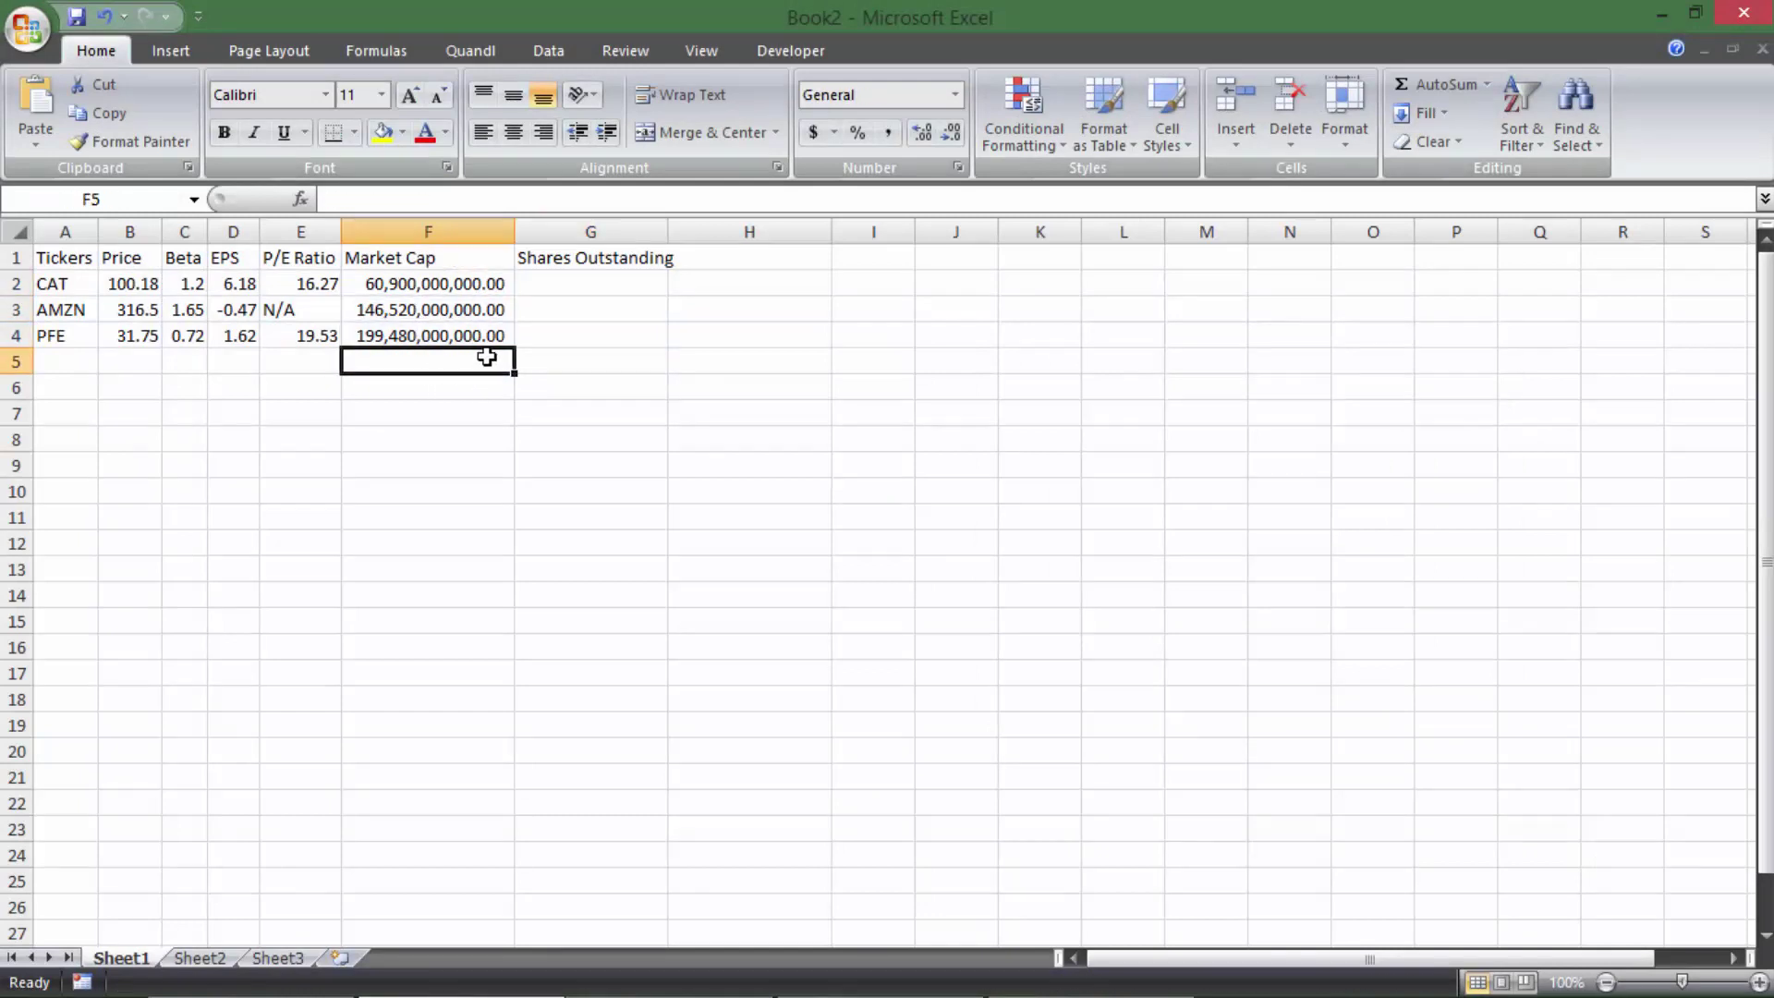
- Enter =F2/B2 in G2 to compute CAT's shares outstanding, 607,905,769.61
click(555, 284)
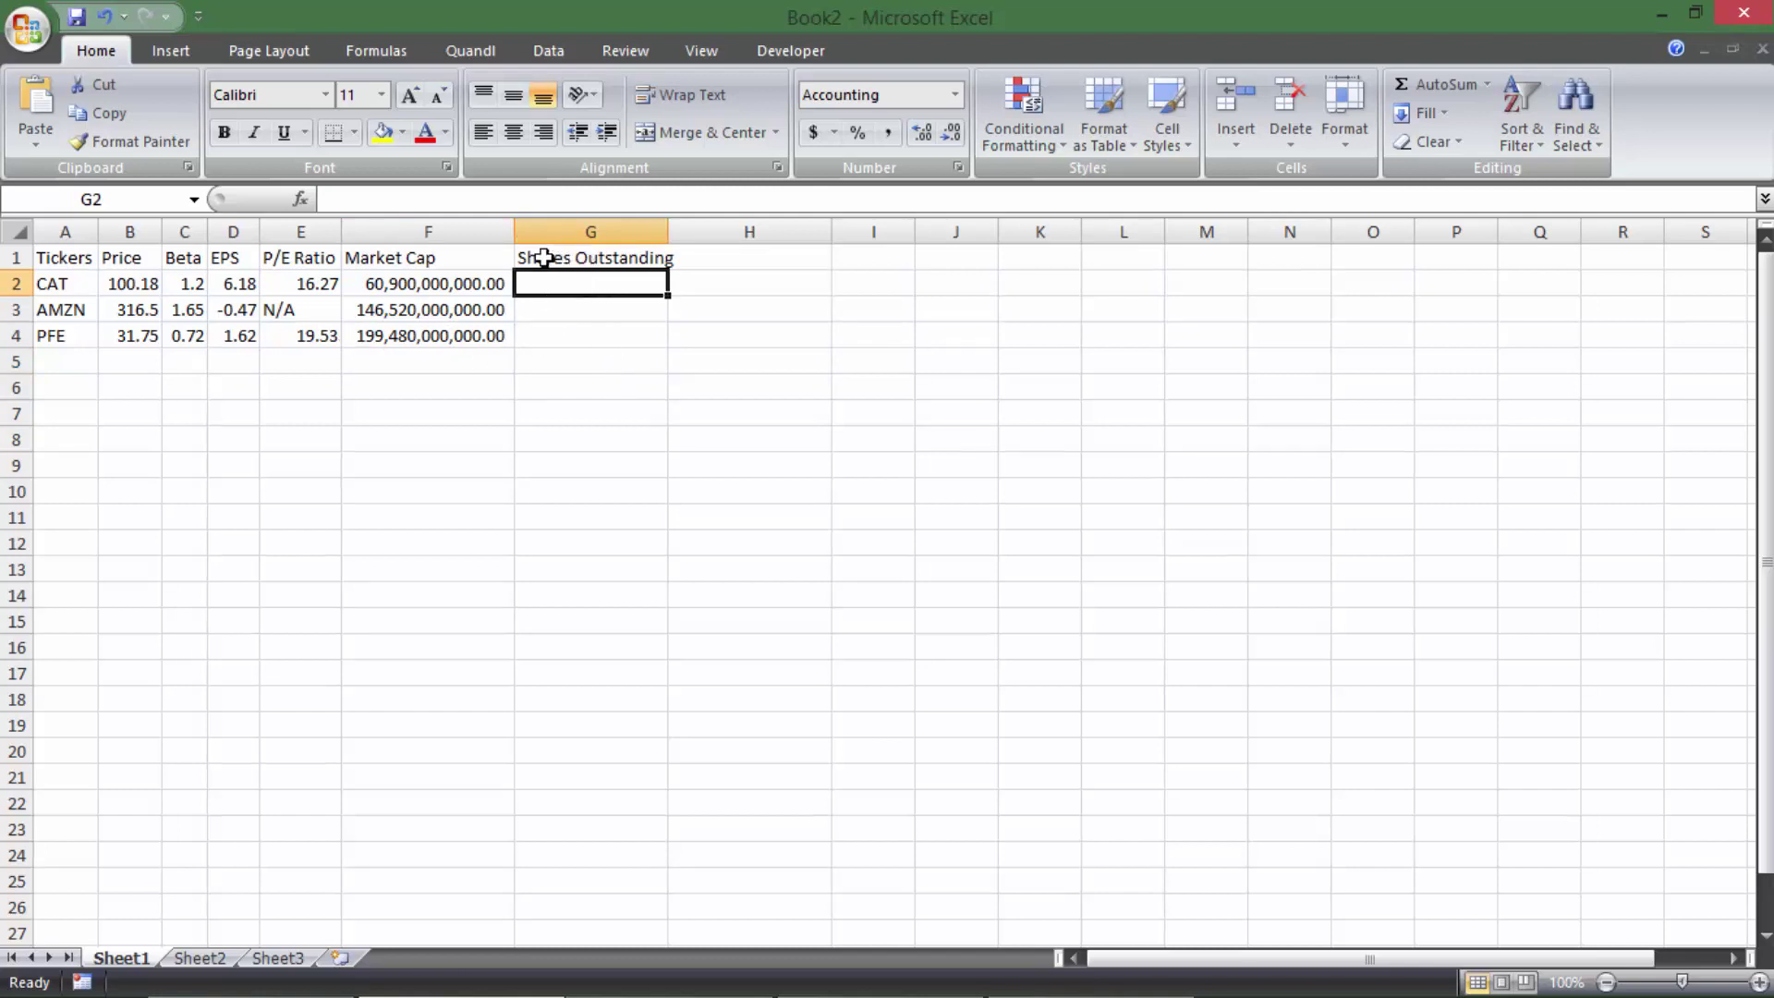
click(427, 283)
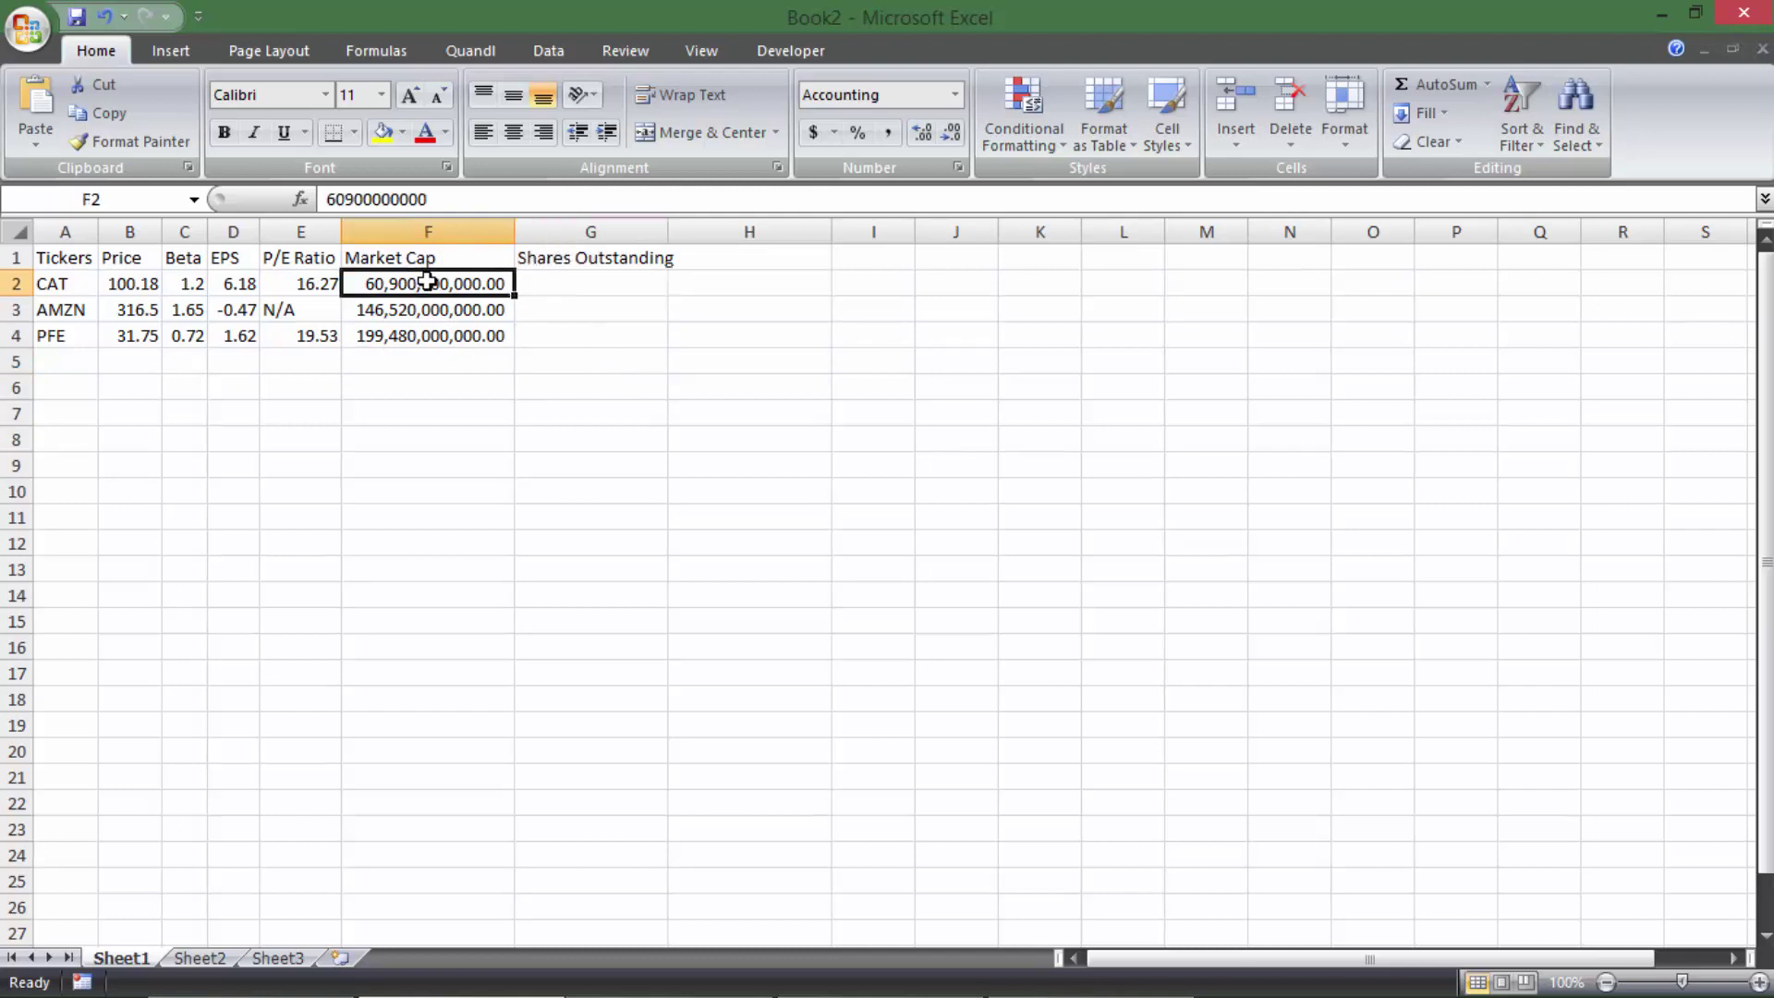
click(144, 284)
click(562, 284)
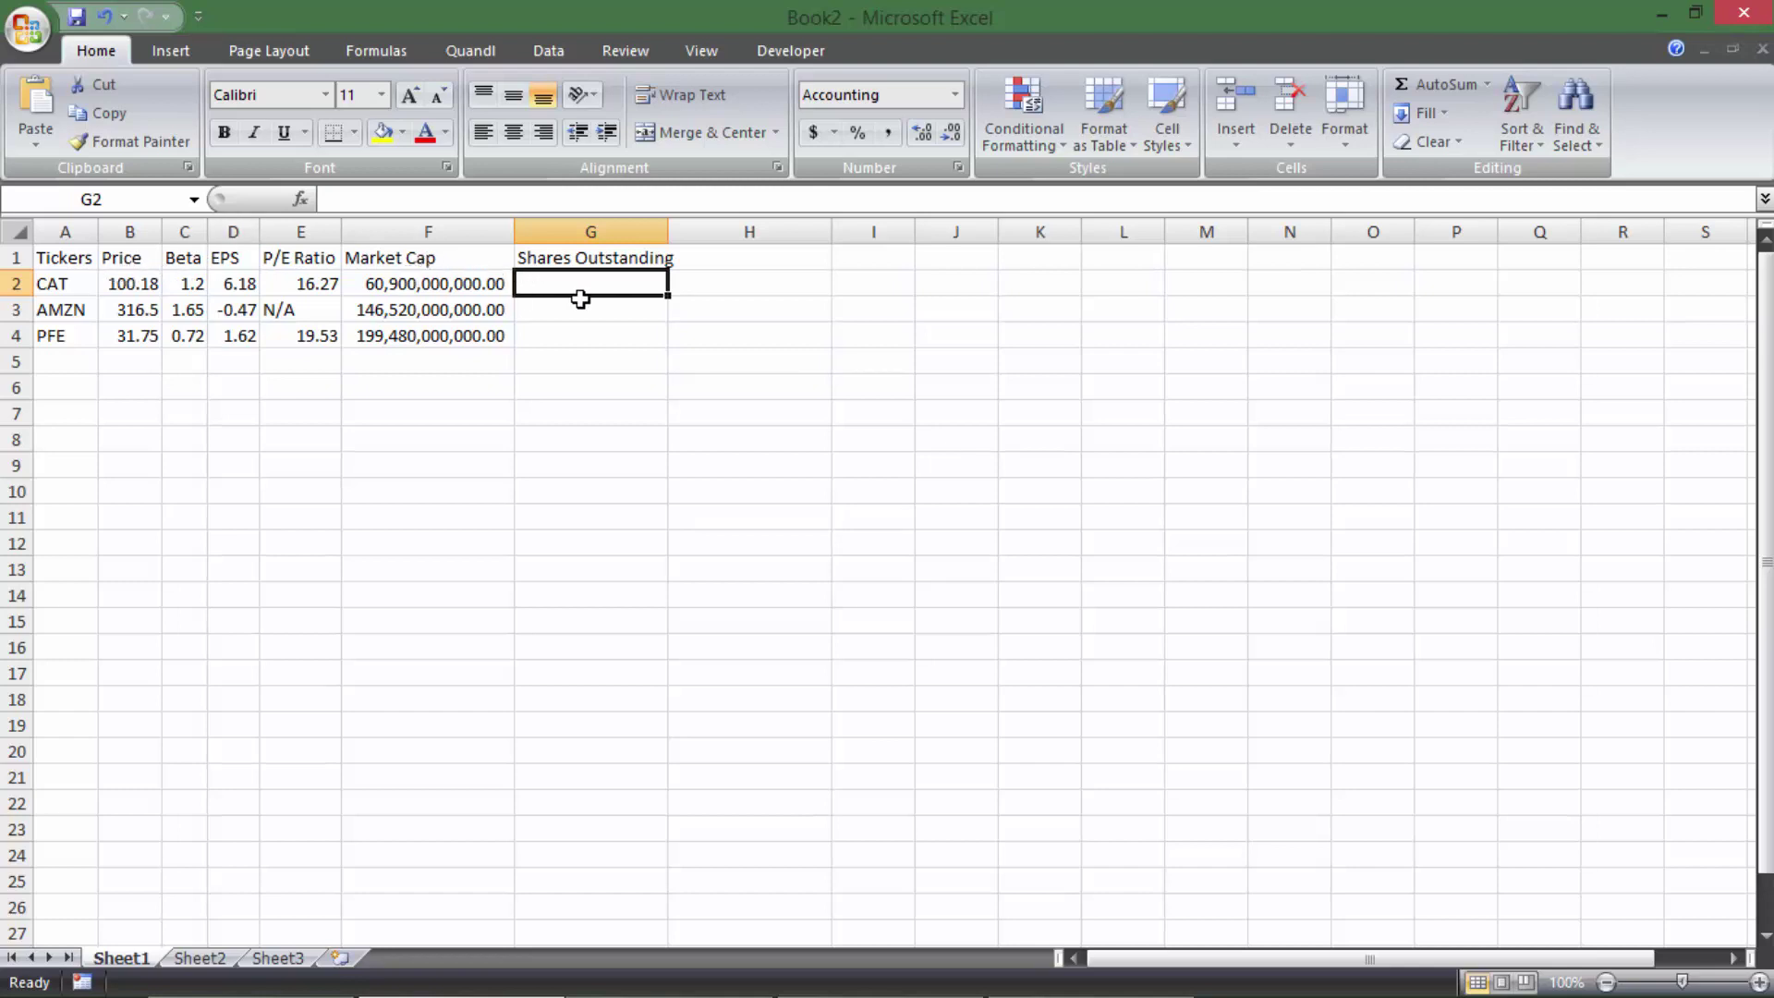
text(=)
click(471, 286)
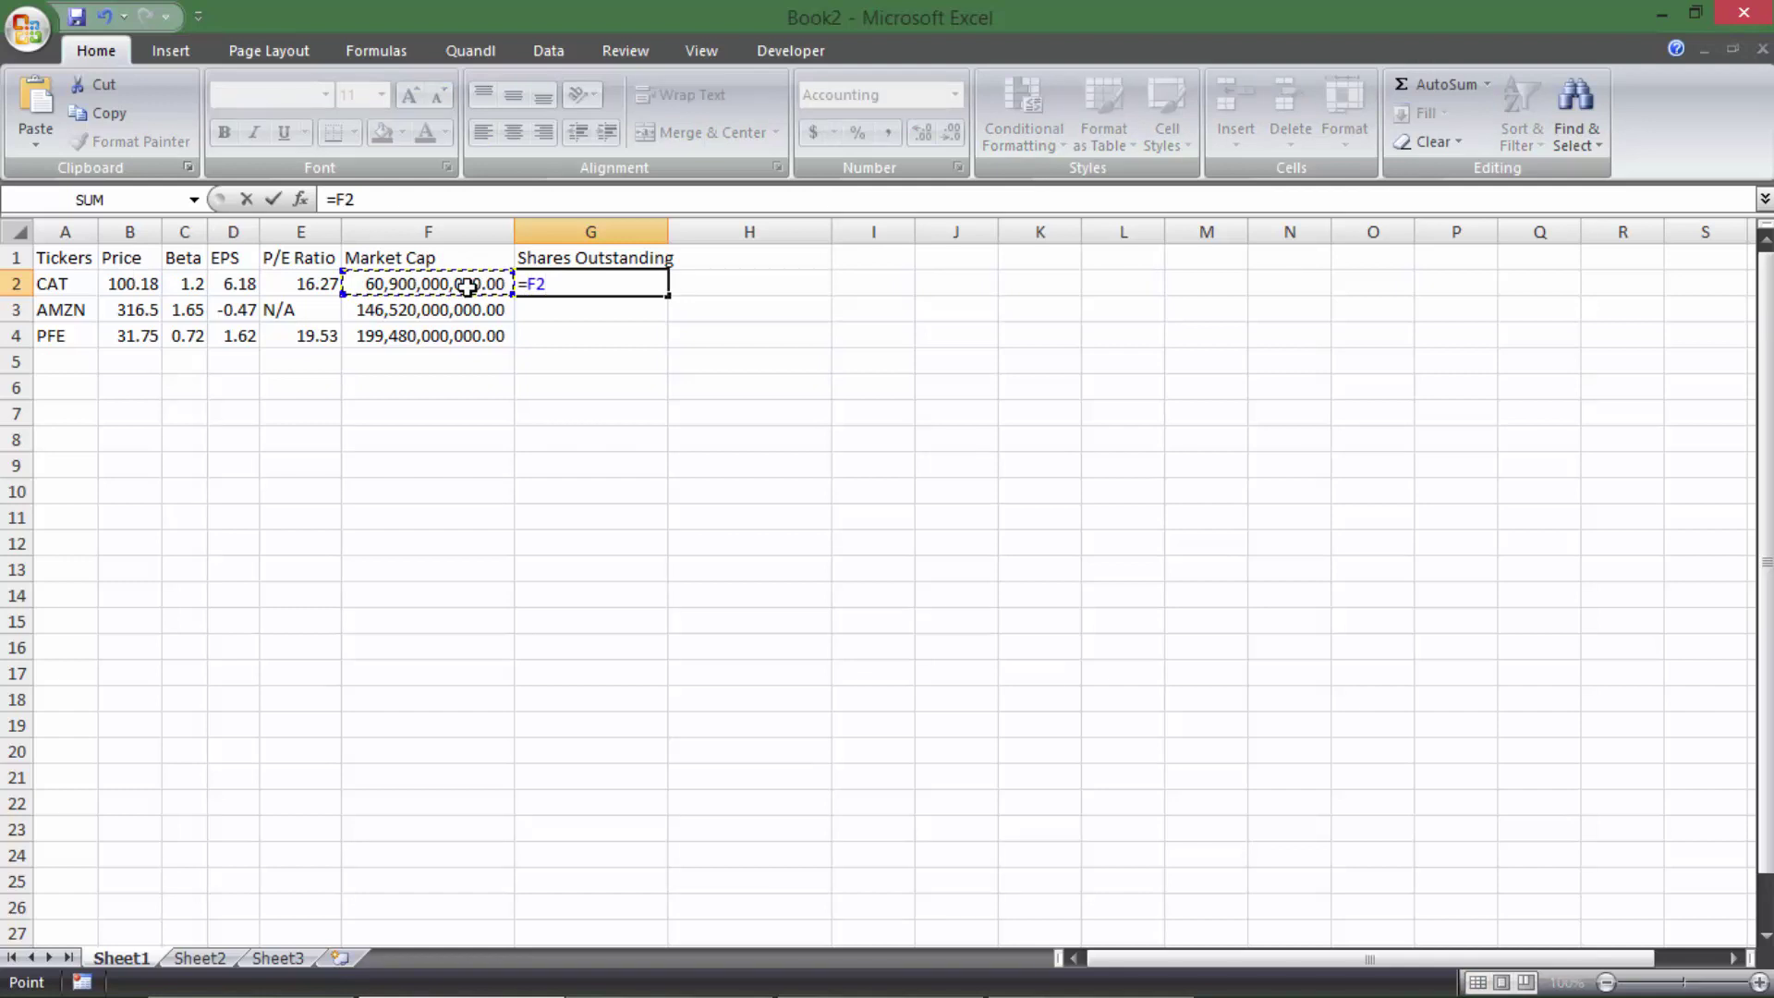
text(/)
click(119, 280)
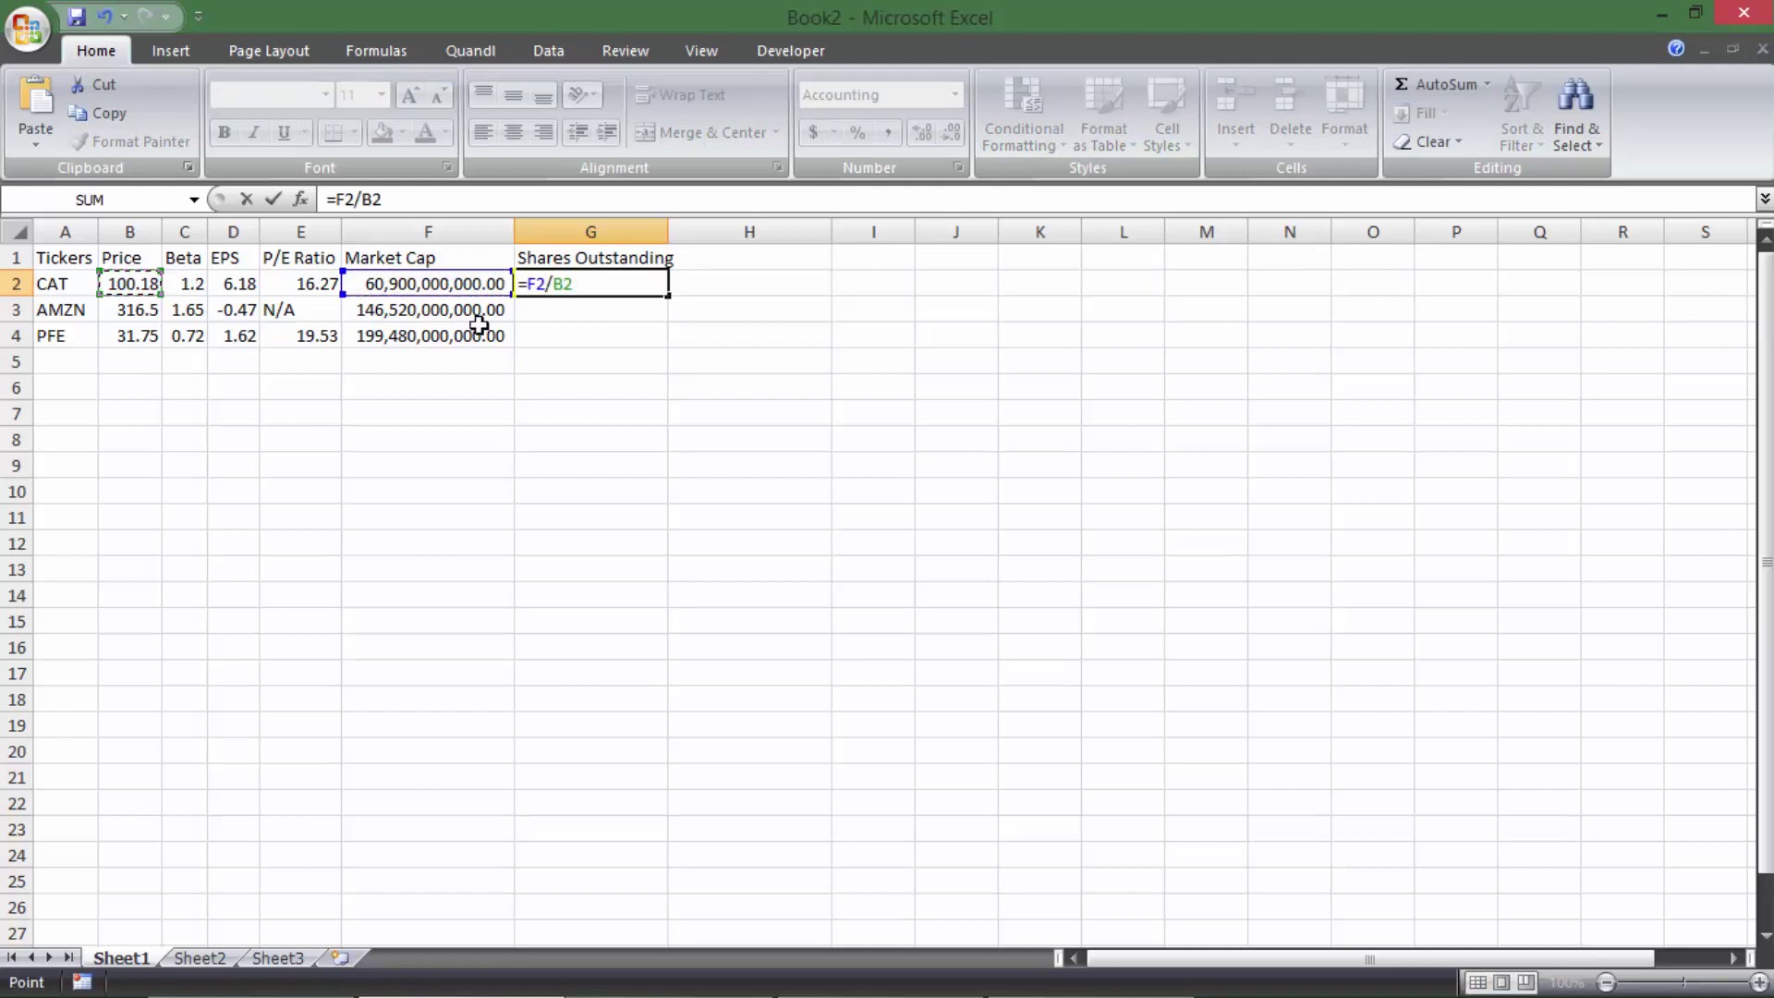
key(Return)
- Fill the formula down to G4, giving 462,938,388.63 and 6,282,834,645.67
click(647, 289)
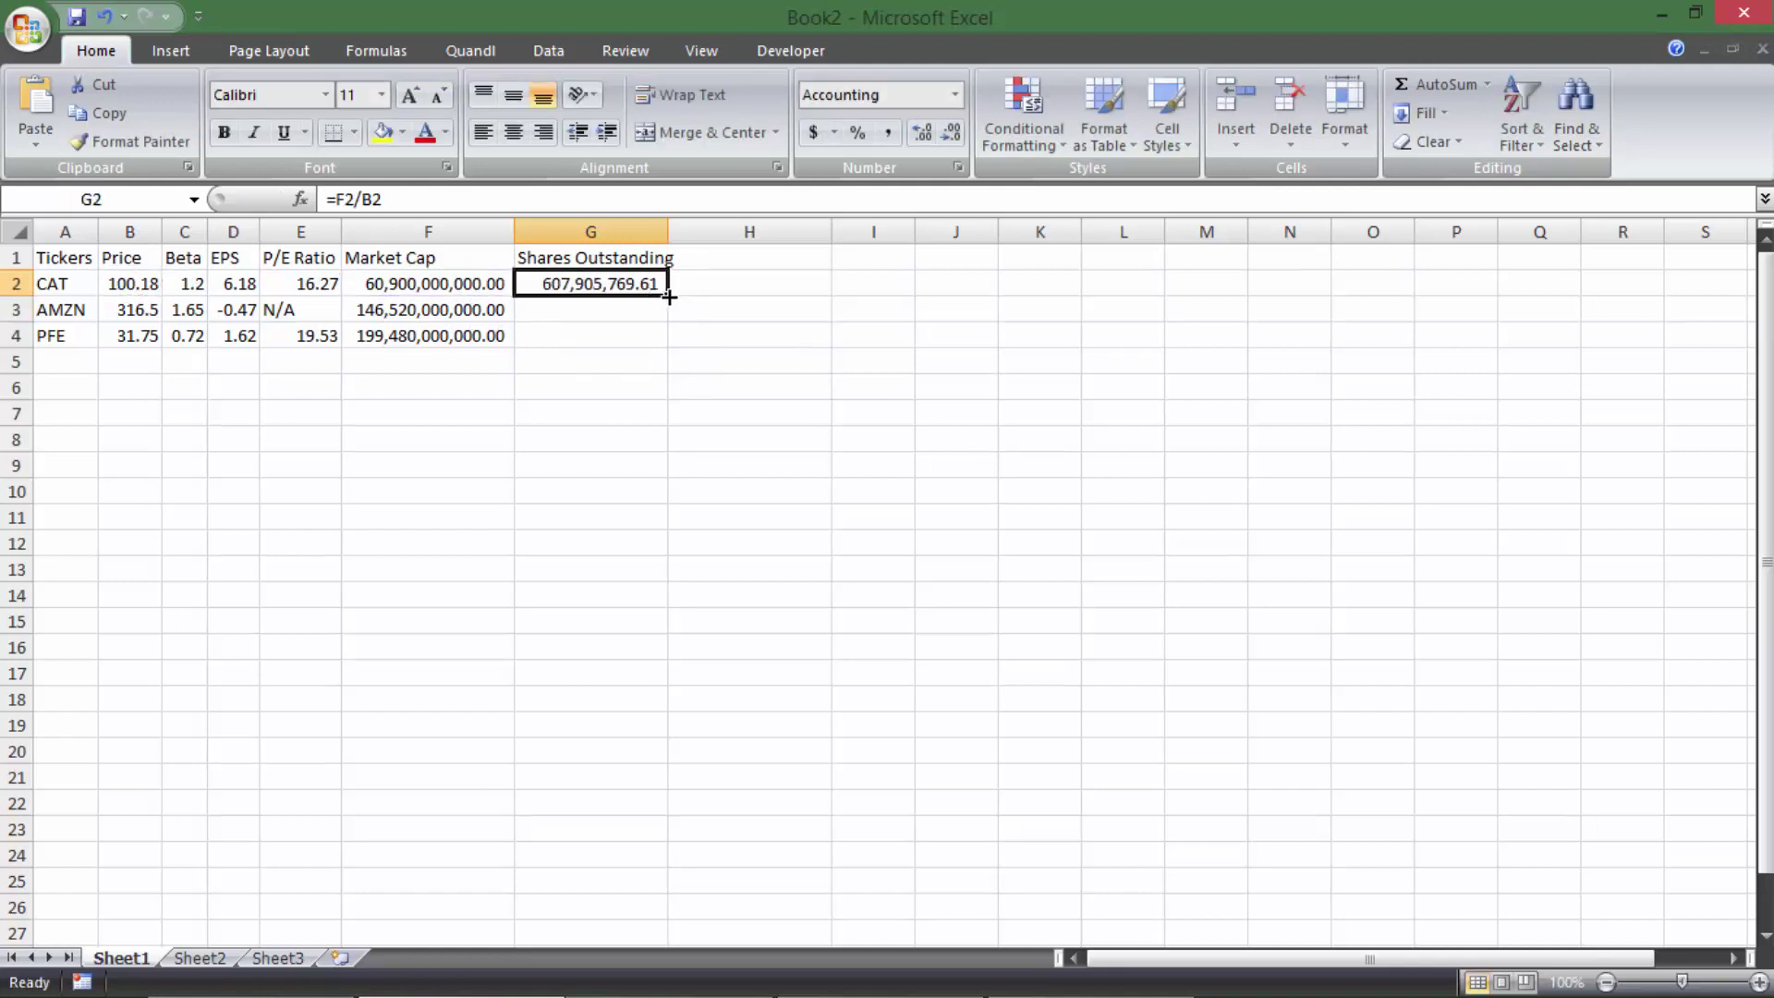
drag(669, 296, 638, 338)
click(594, 364)
drag(593, 280, 588, 342)
click(586, 384)
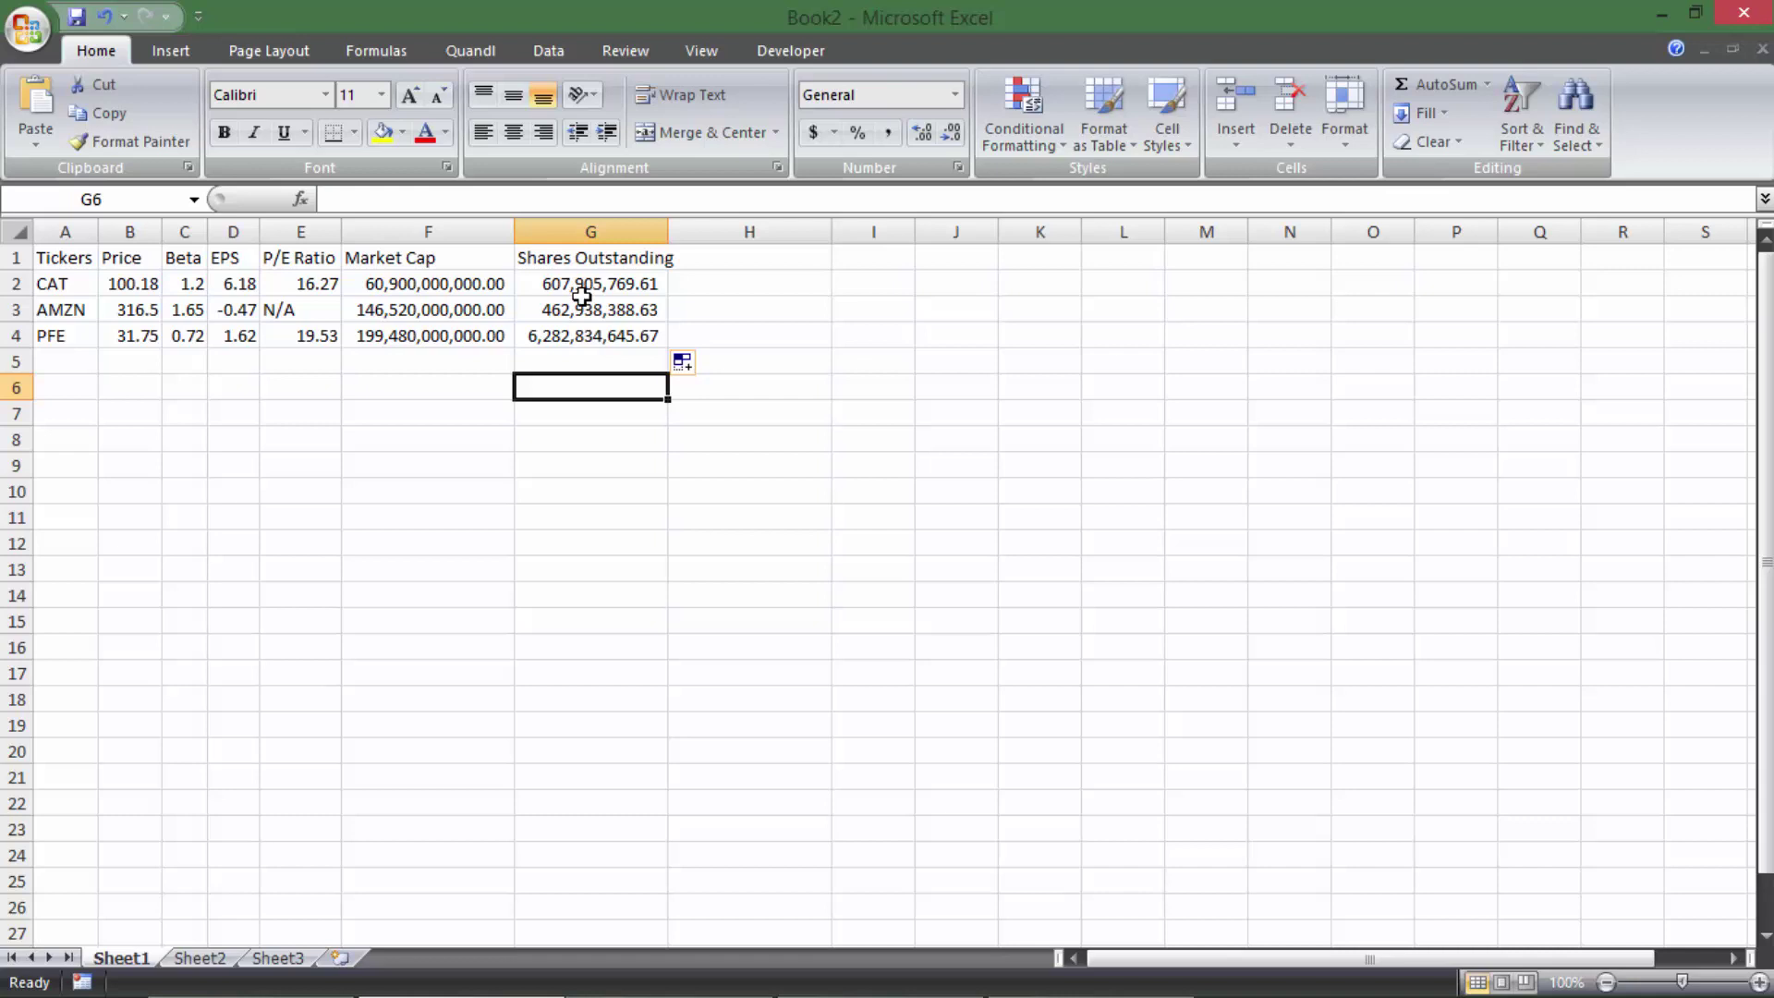
click(134, 340)
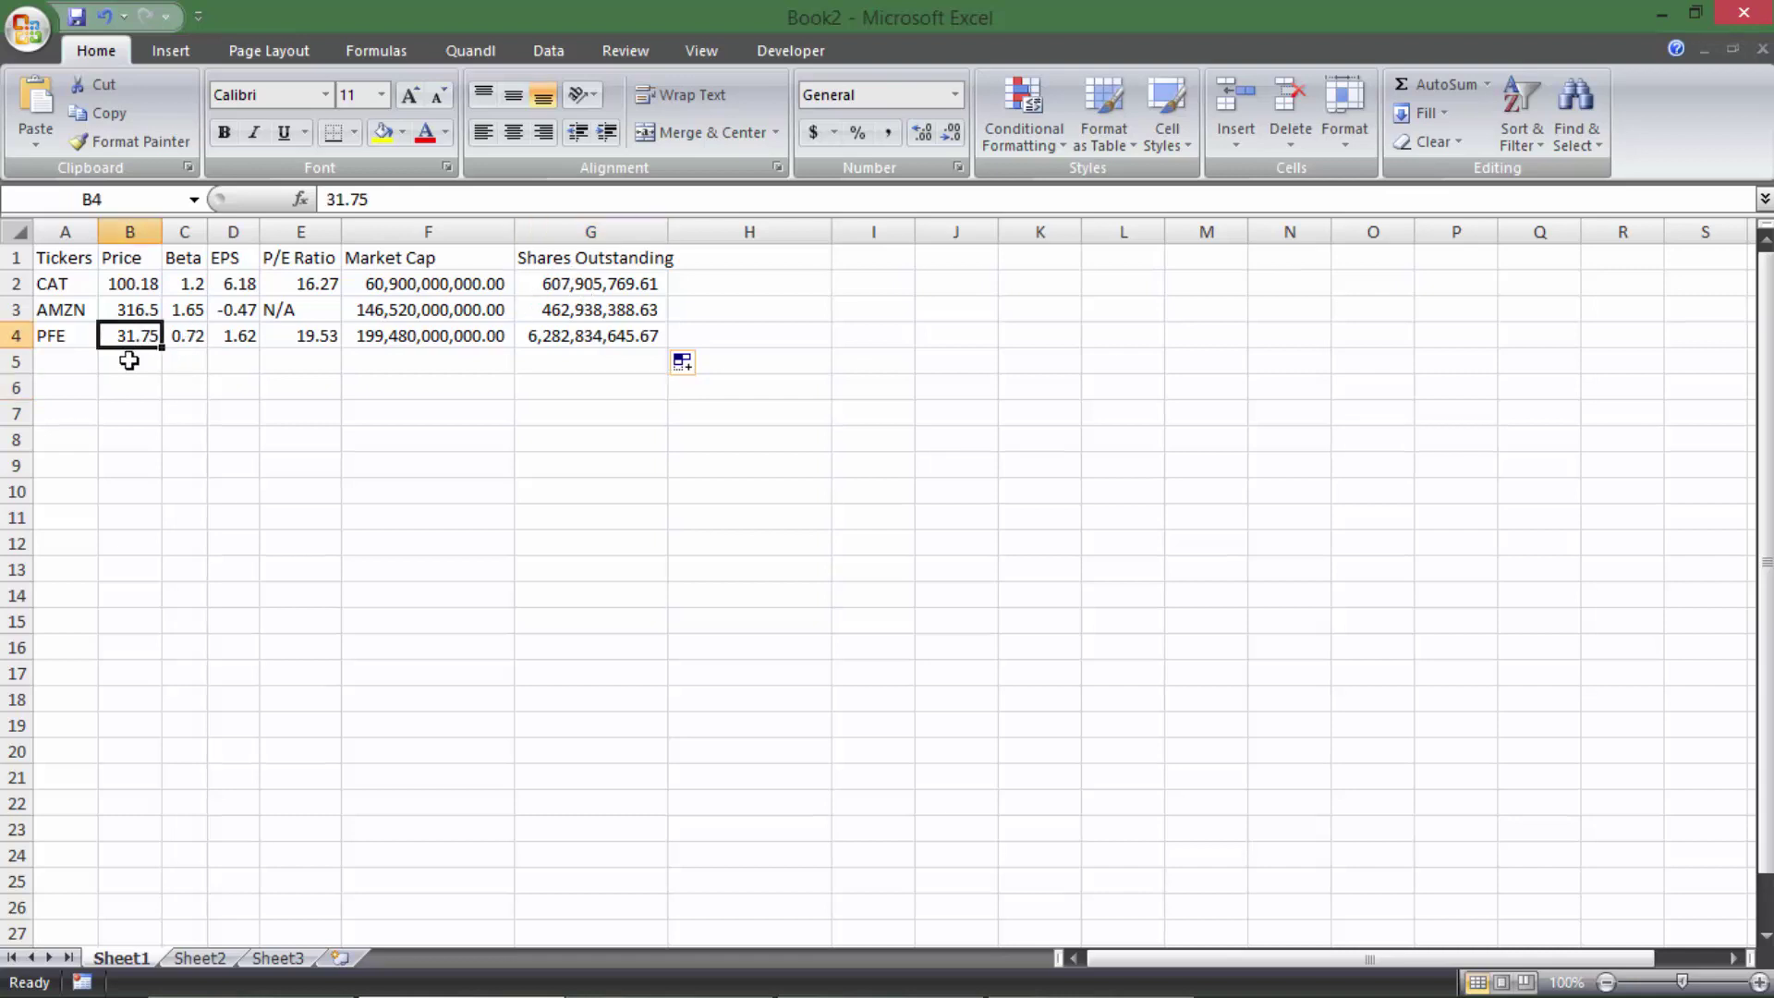
click(554, 339)
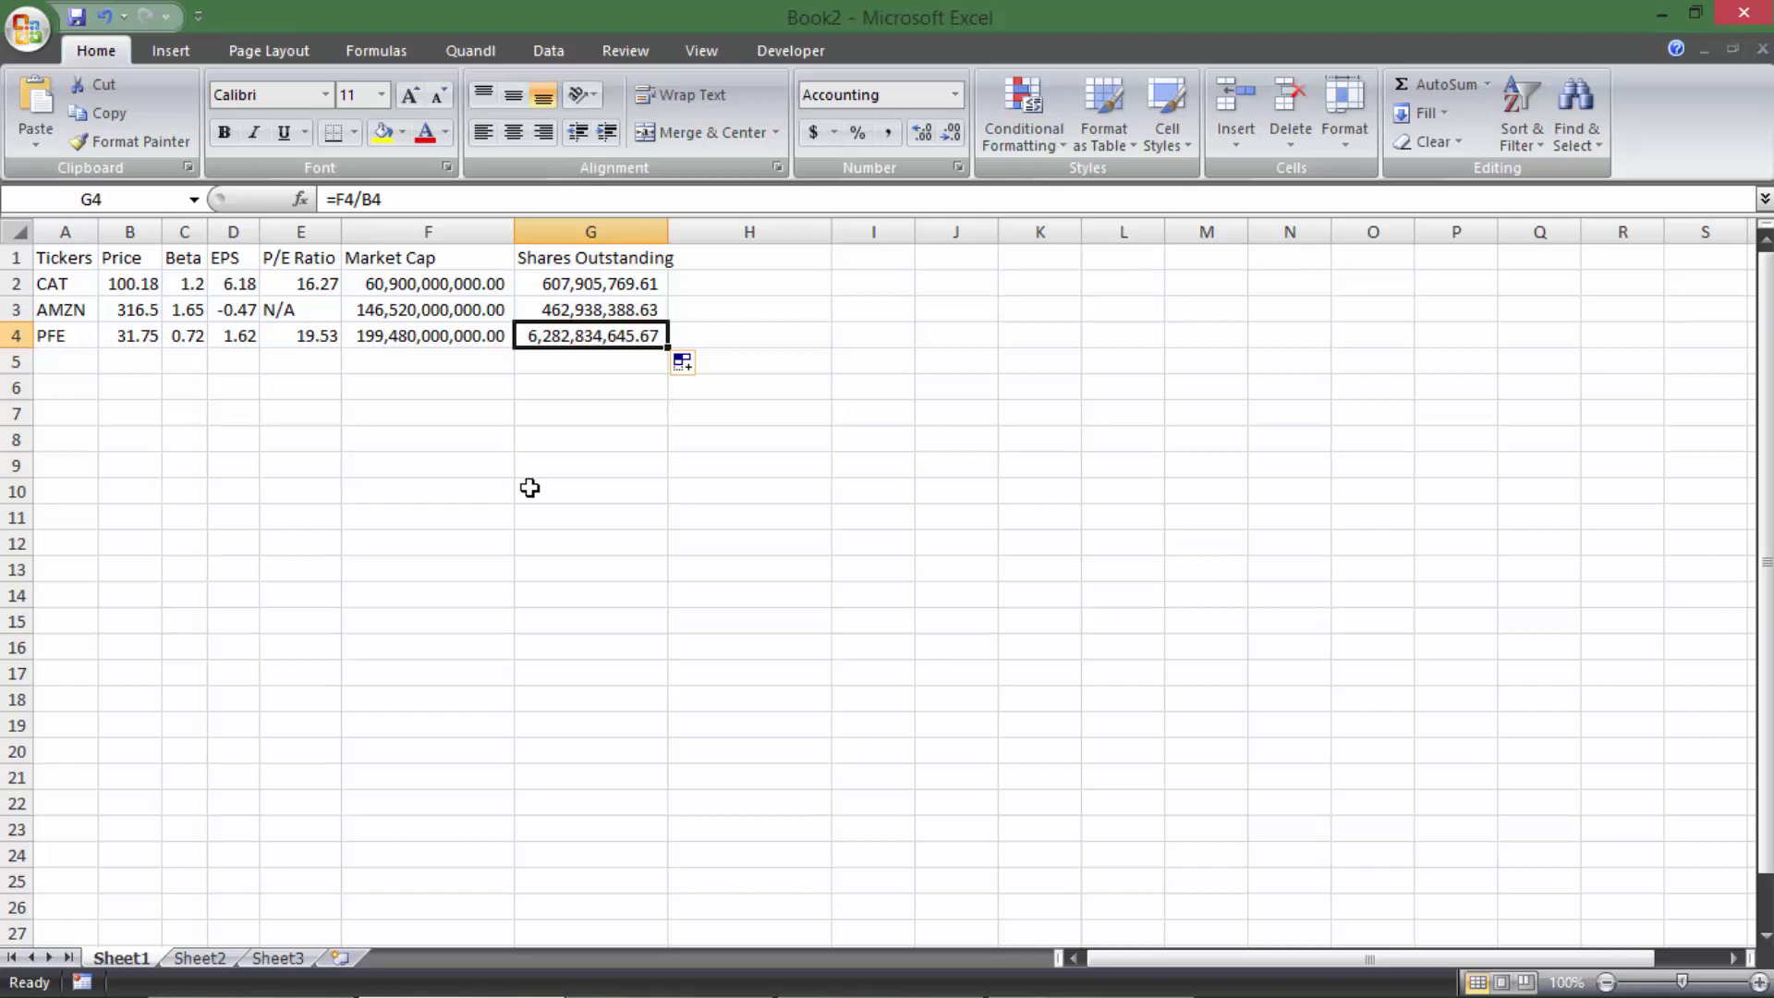
click(132, 310)
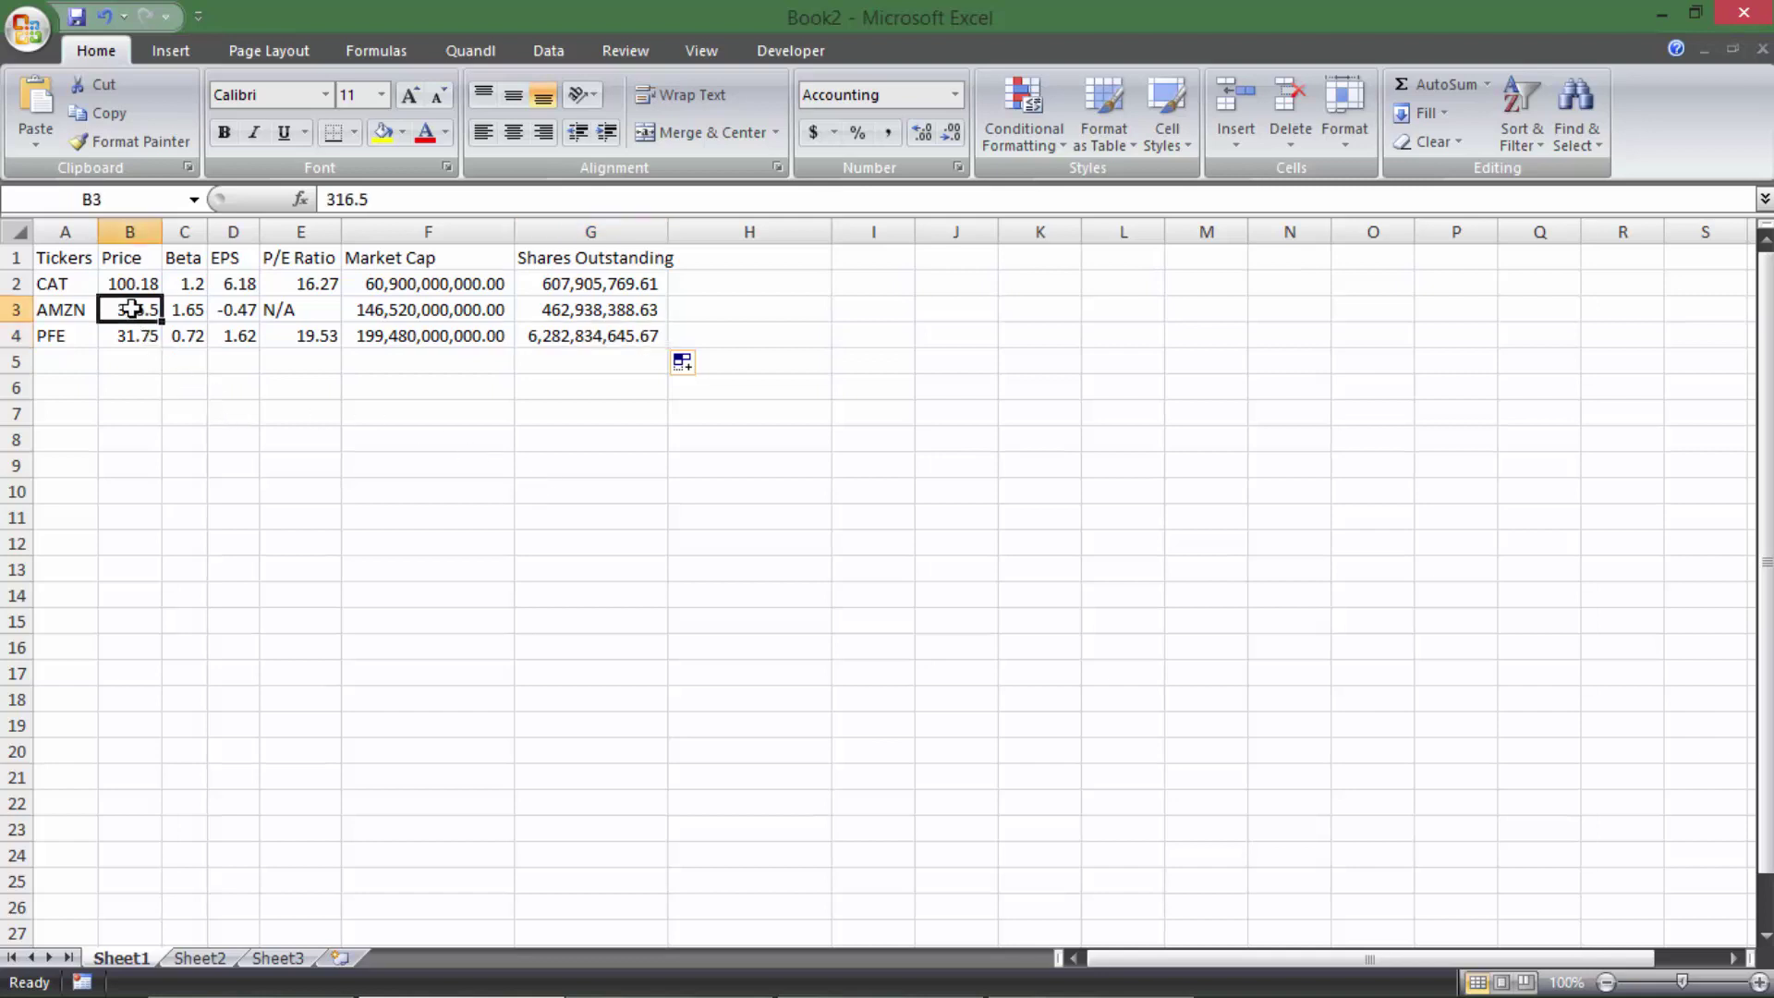
click(560, 313)
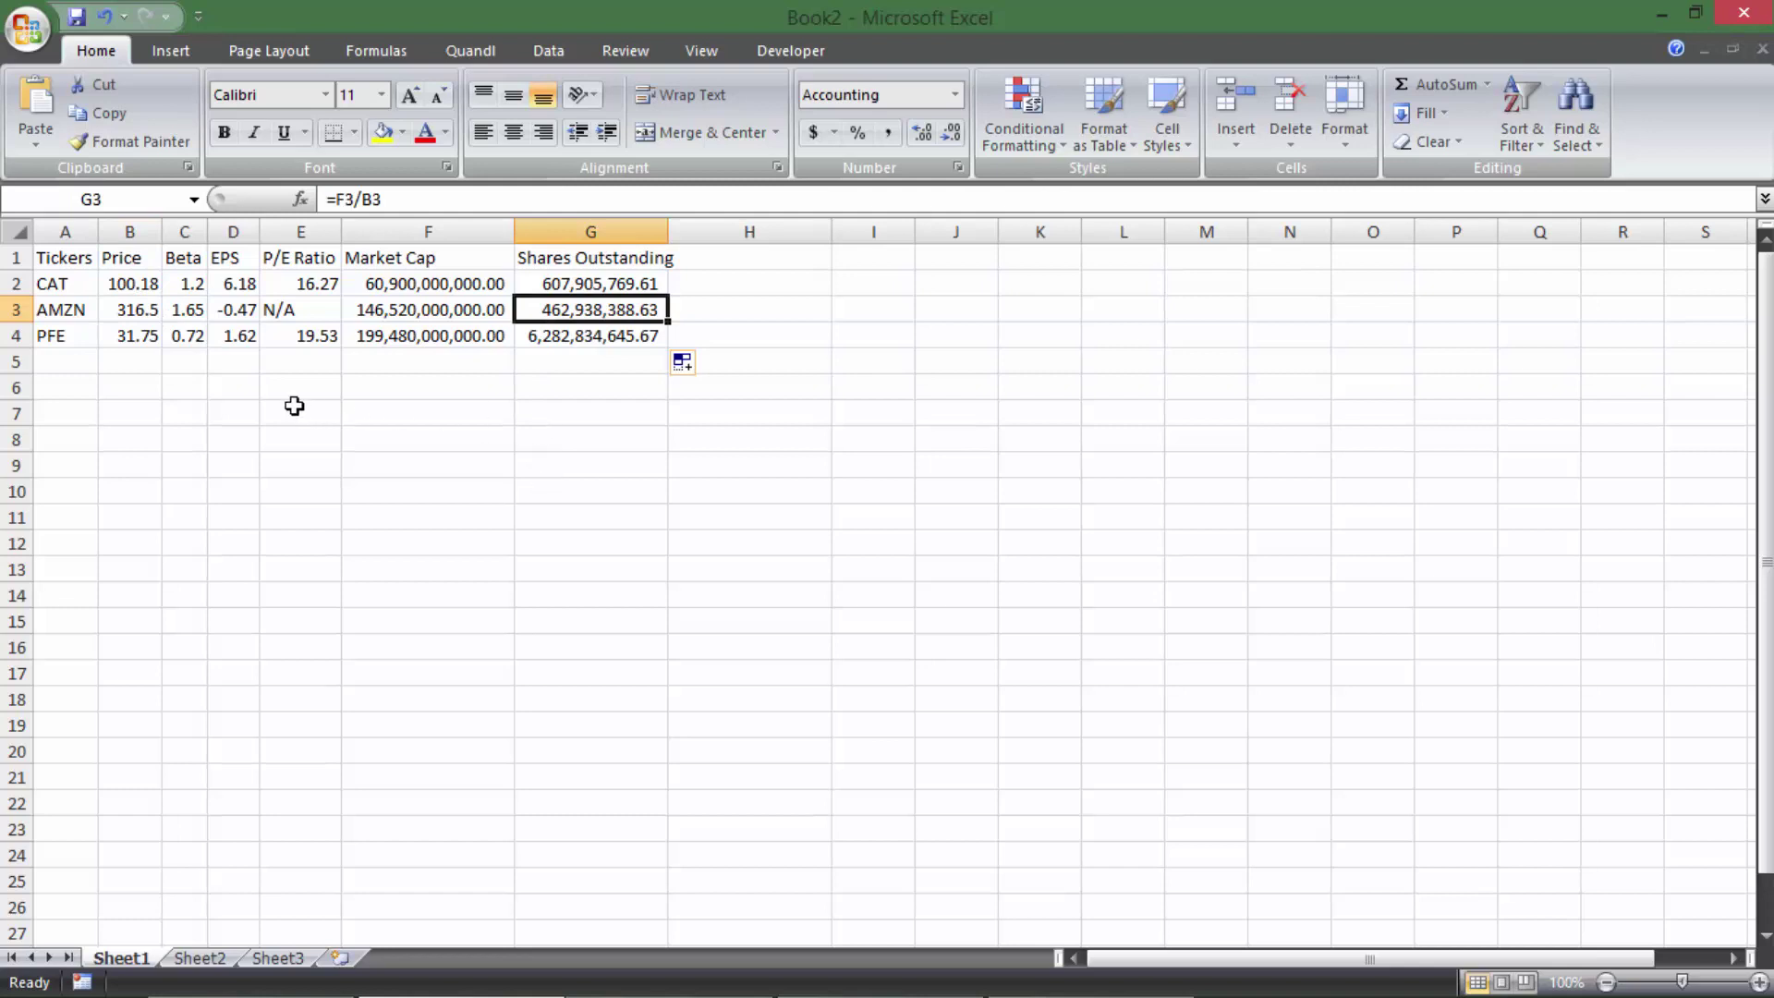
click(117, 312)
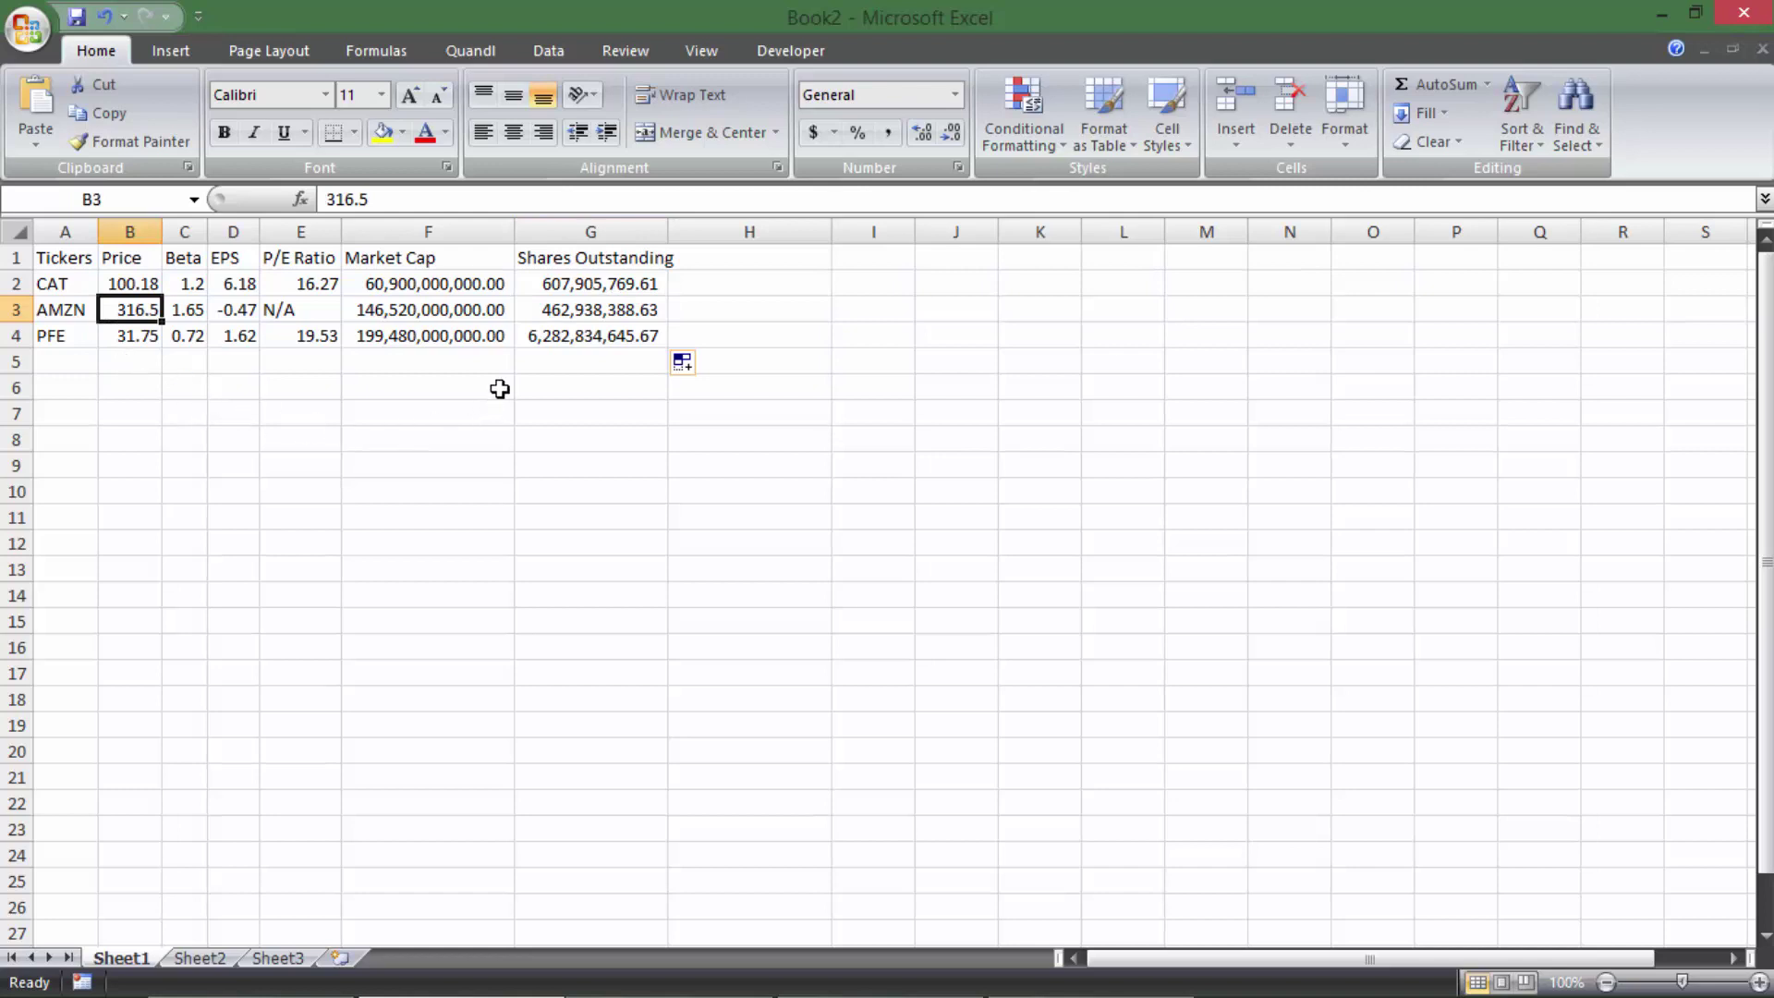
click(131, 338)
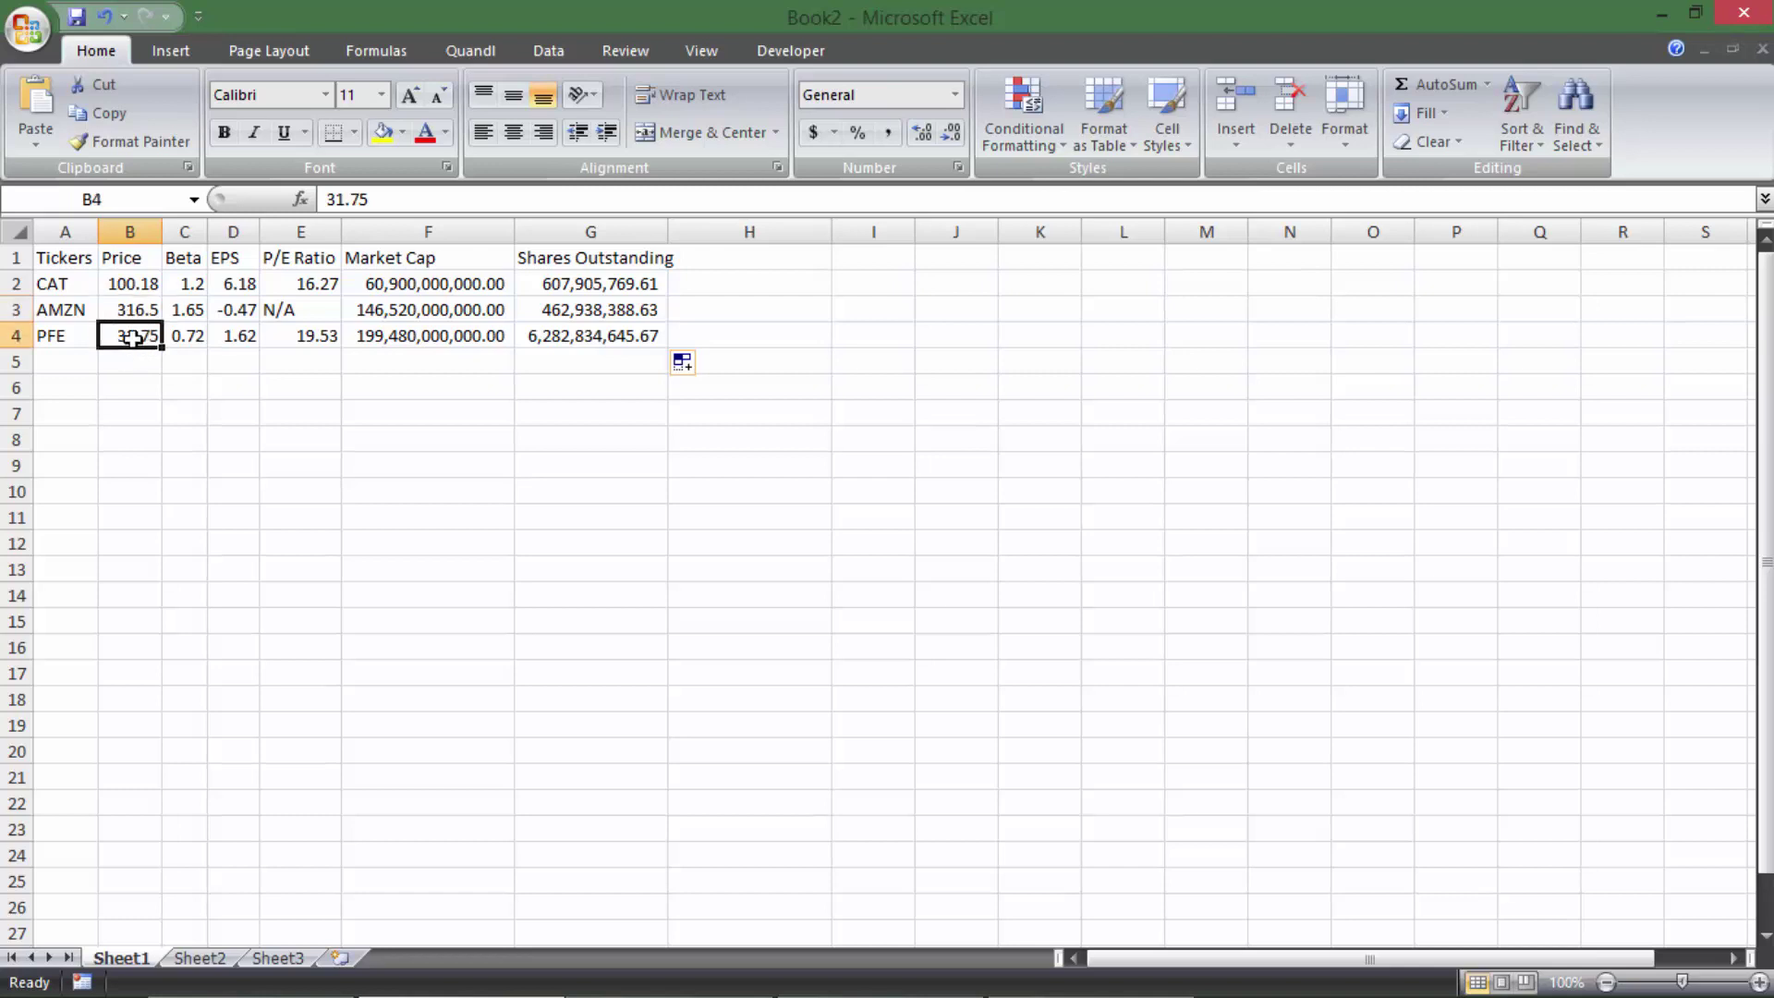
click(589, 342)
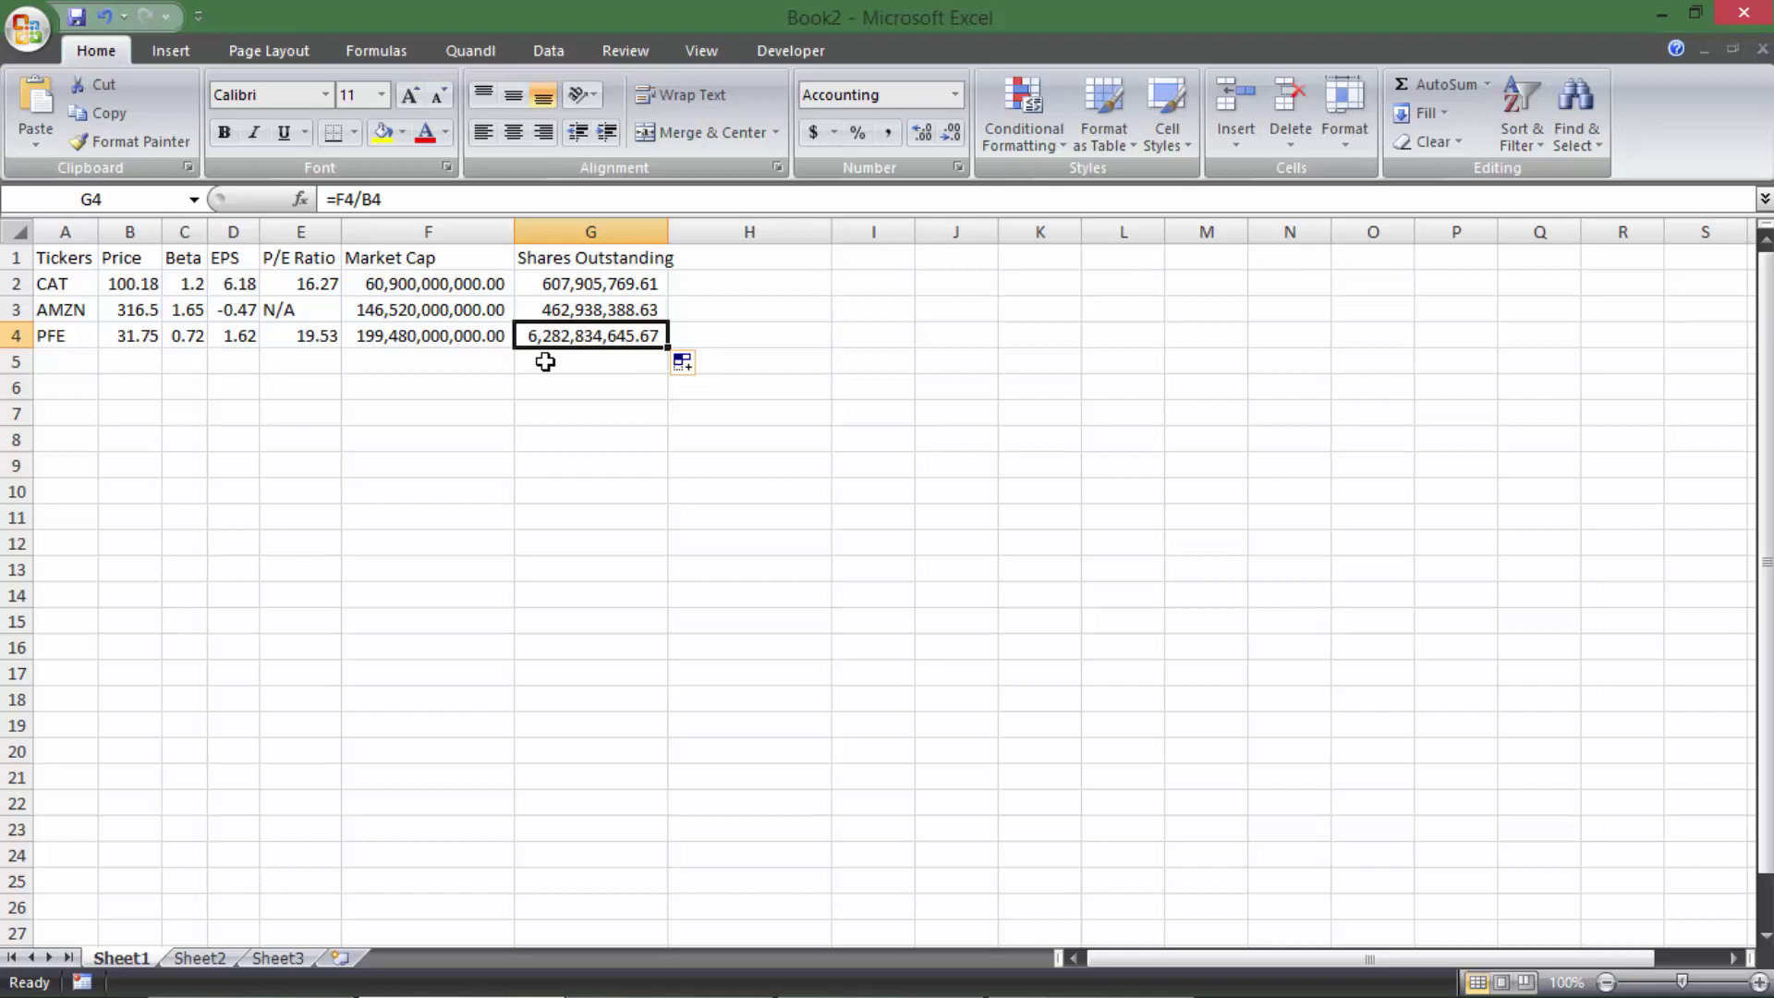
click(534, 313)
click(127, 337)
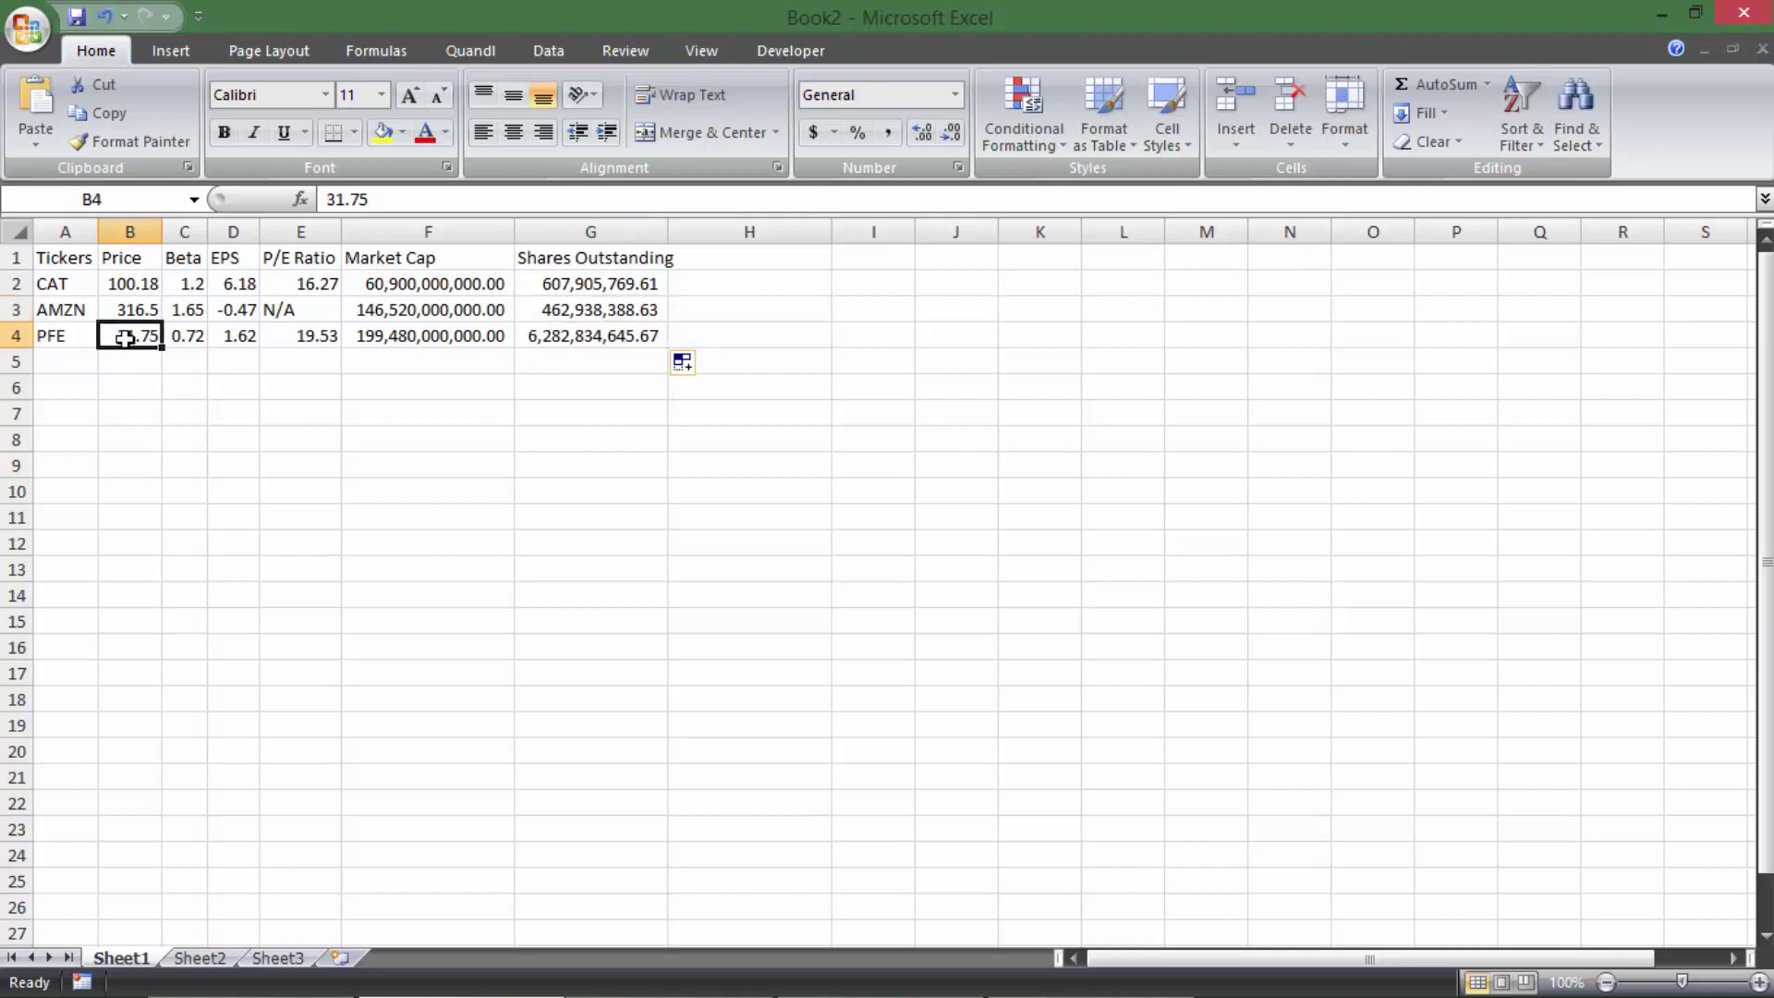
click(123, 312)
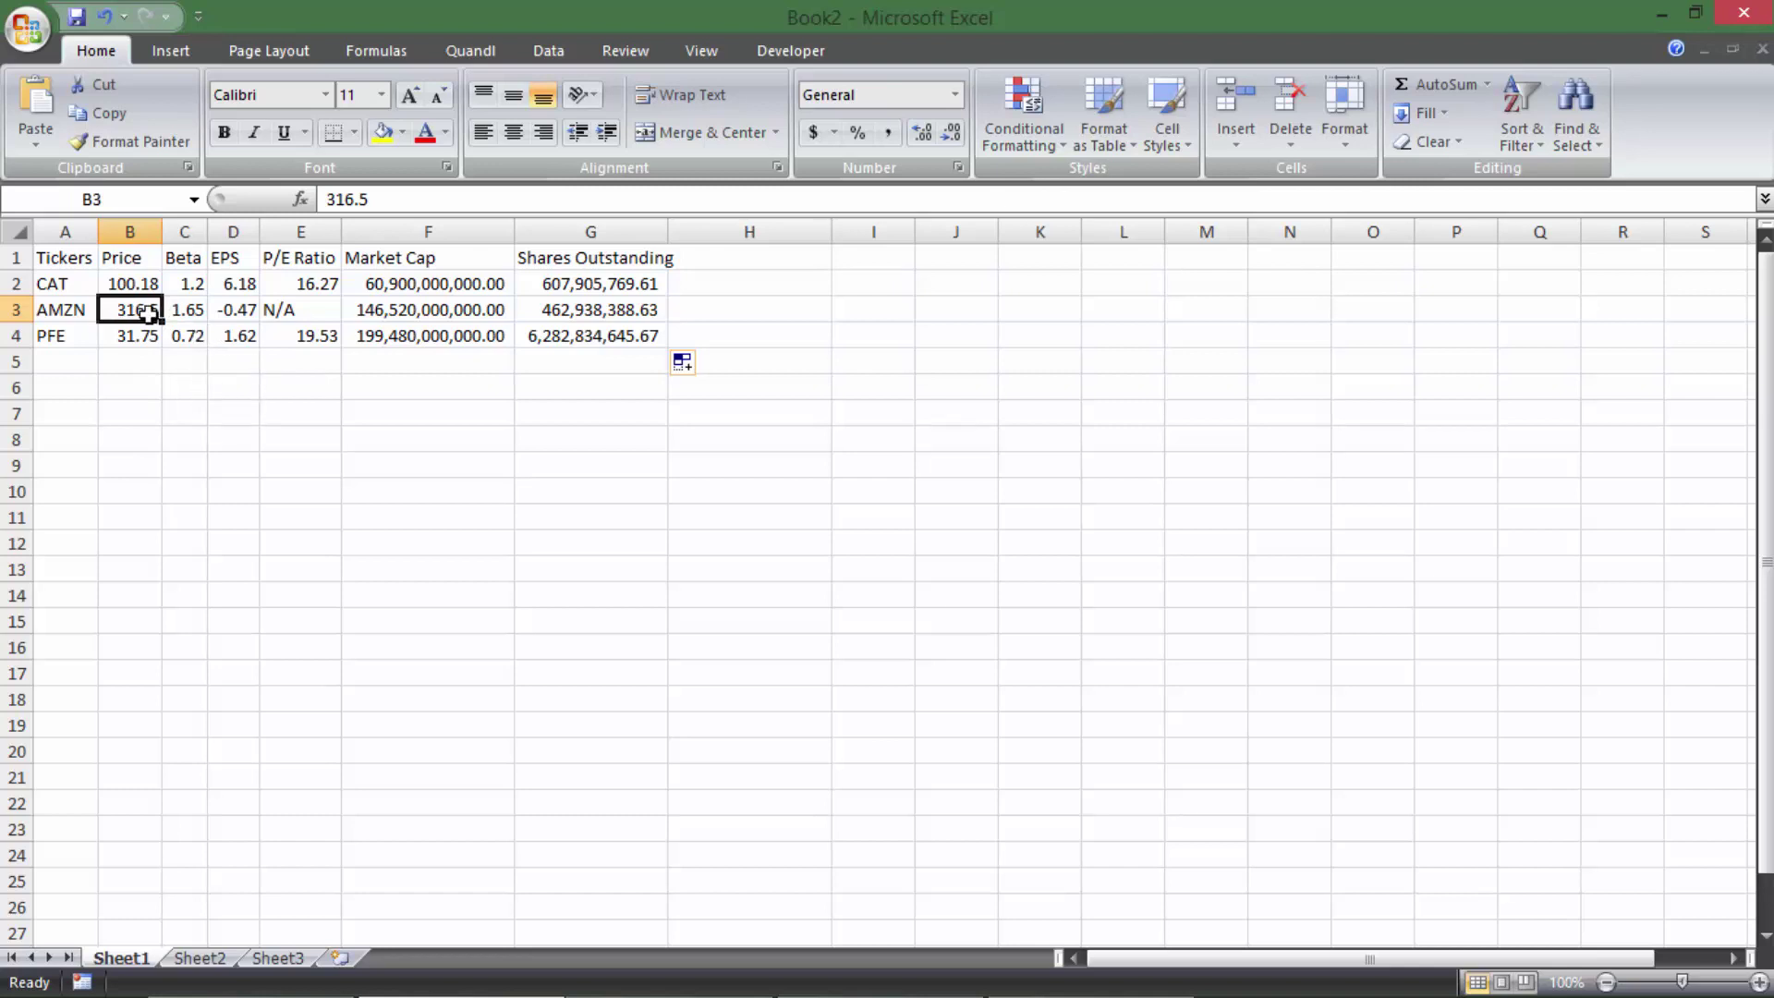
click(118, 335)
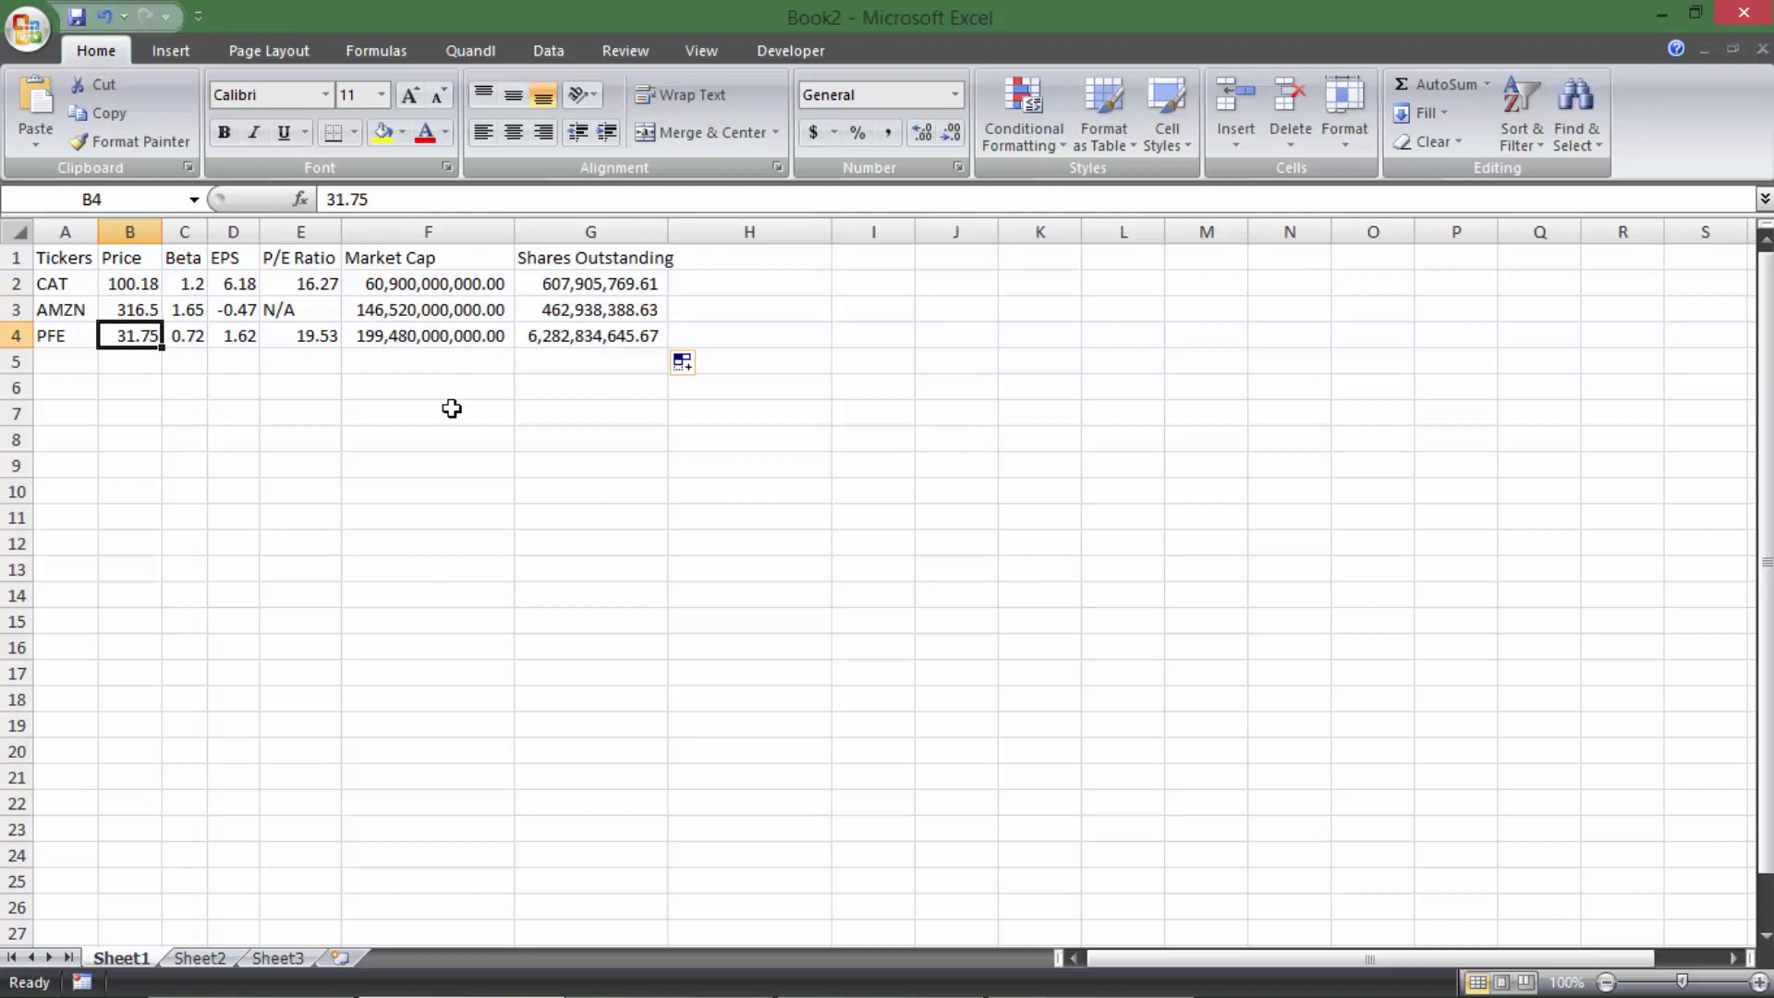
click(541, 310)
click(394, 307)
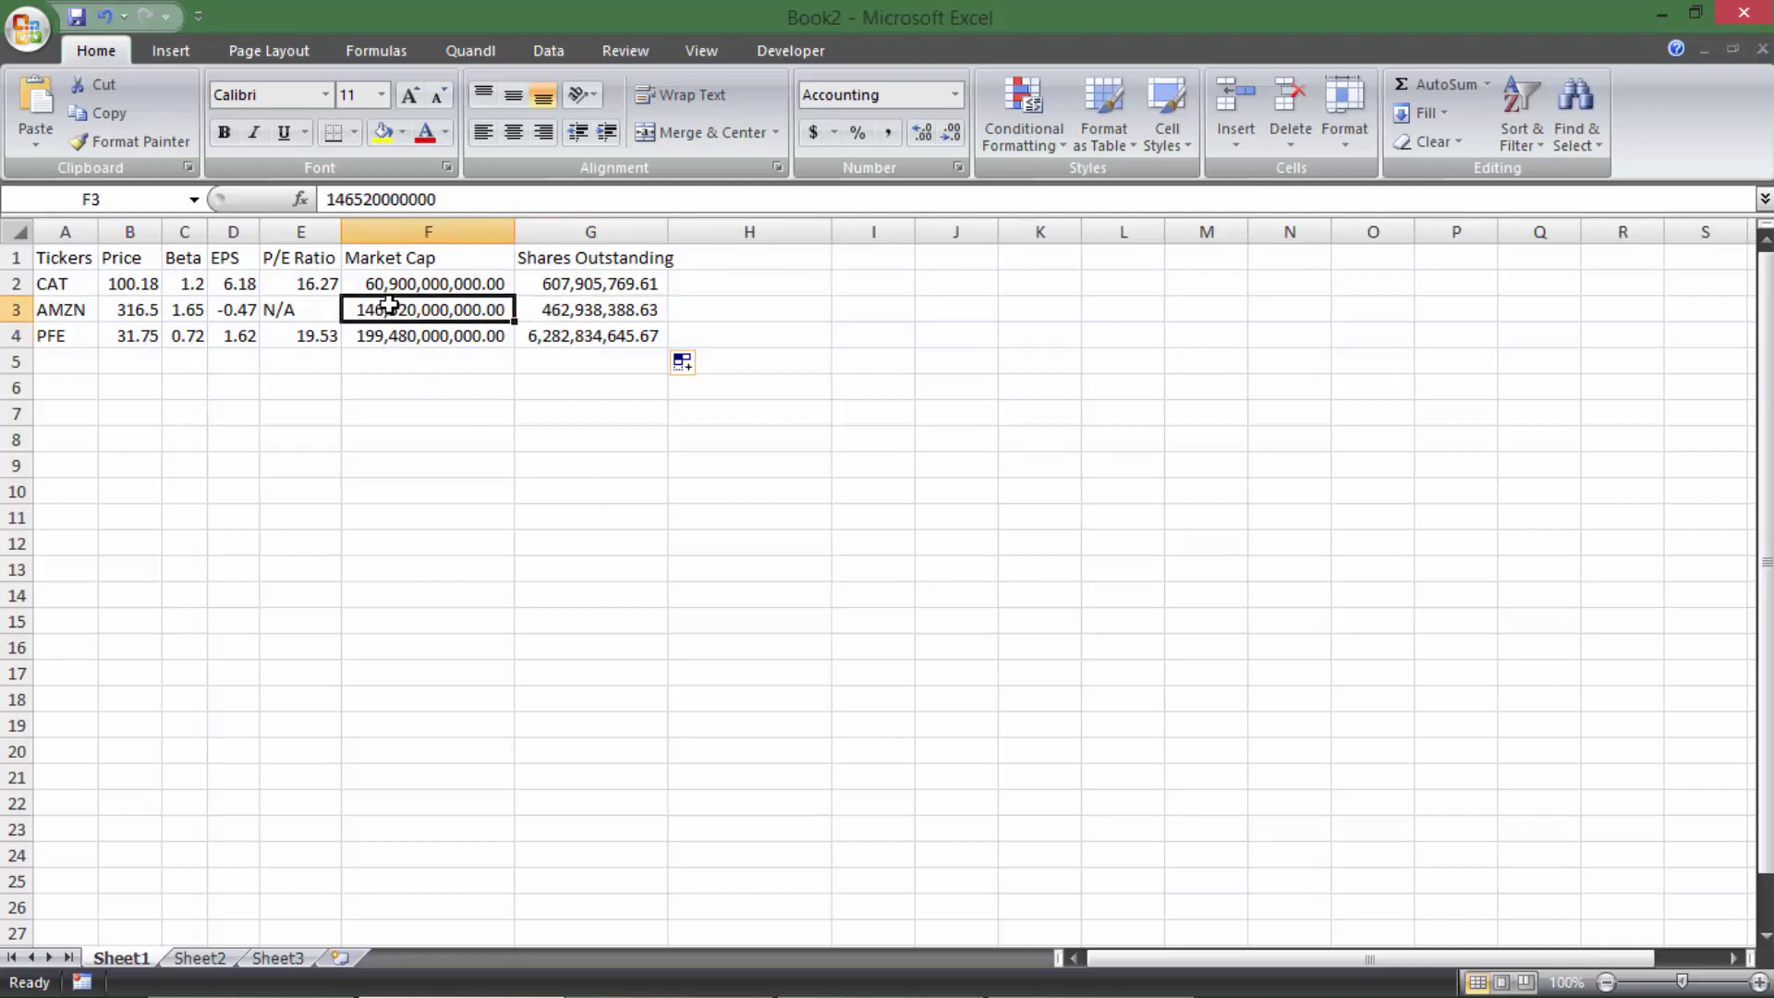
click(120, 313)
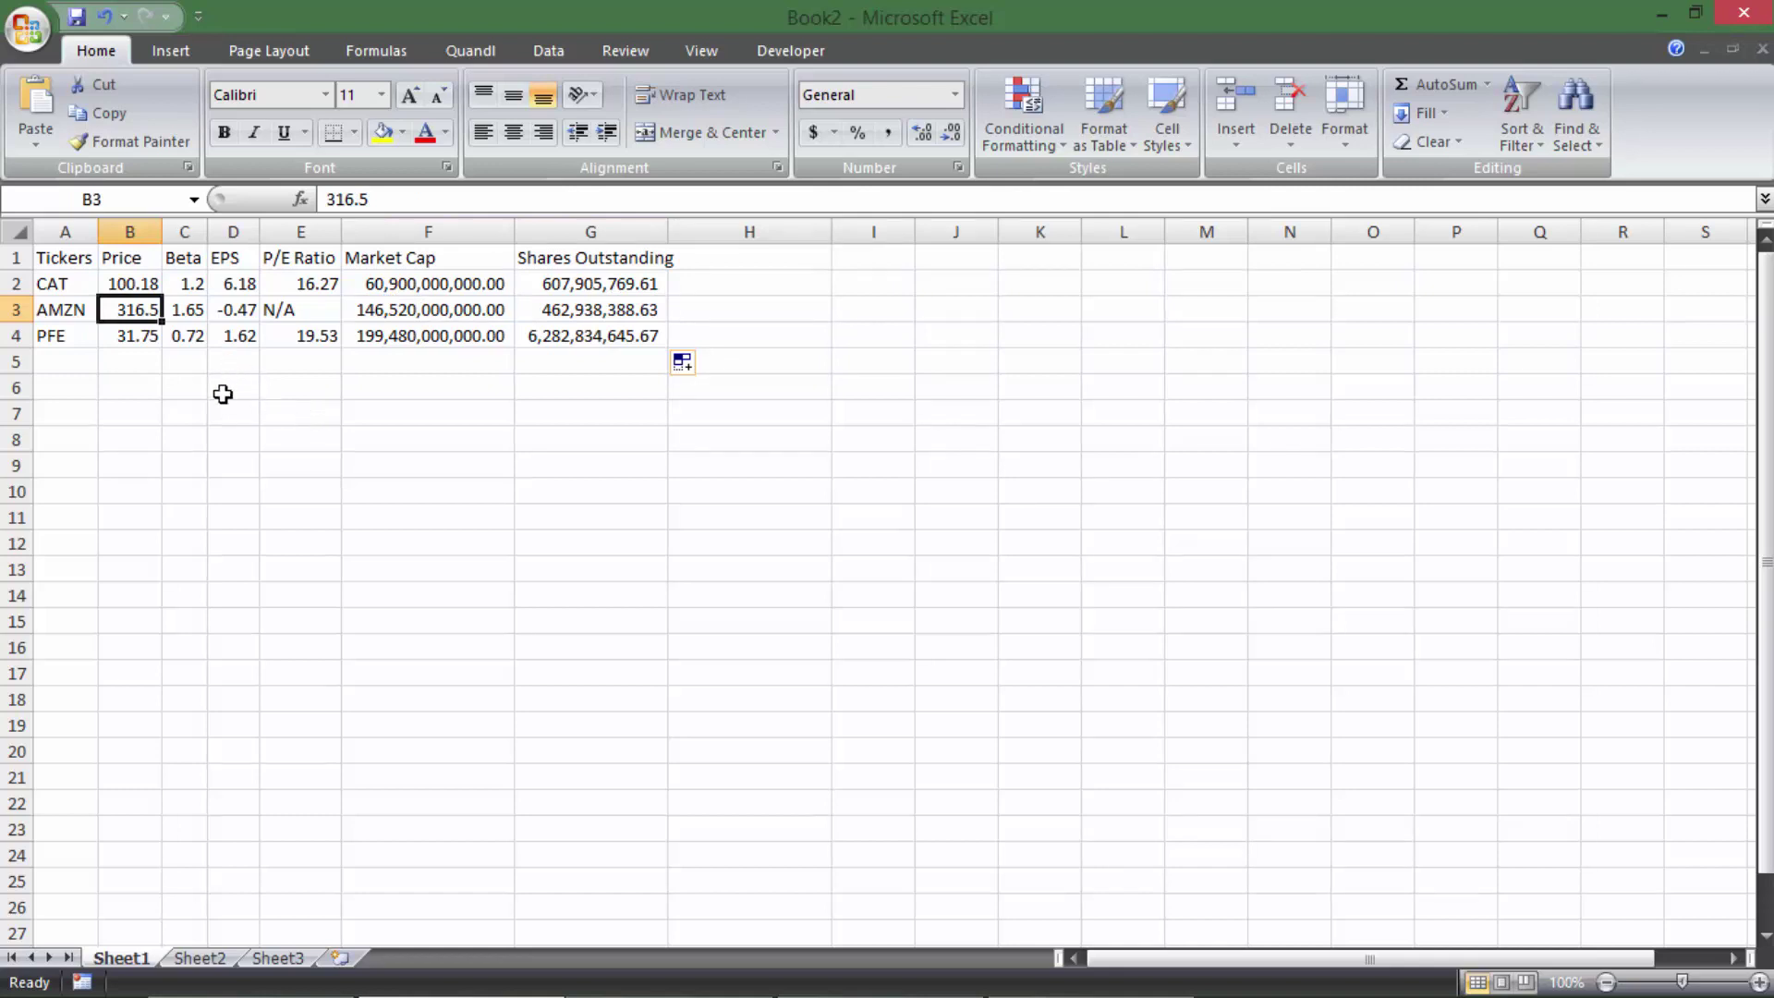
click(219, 315)
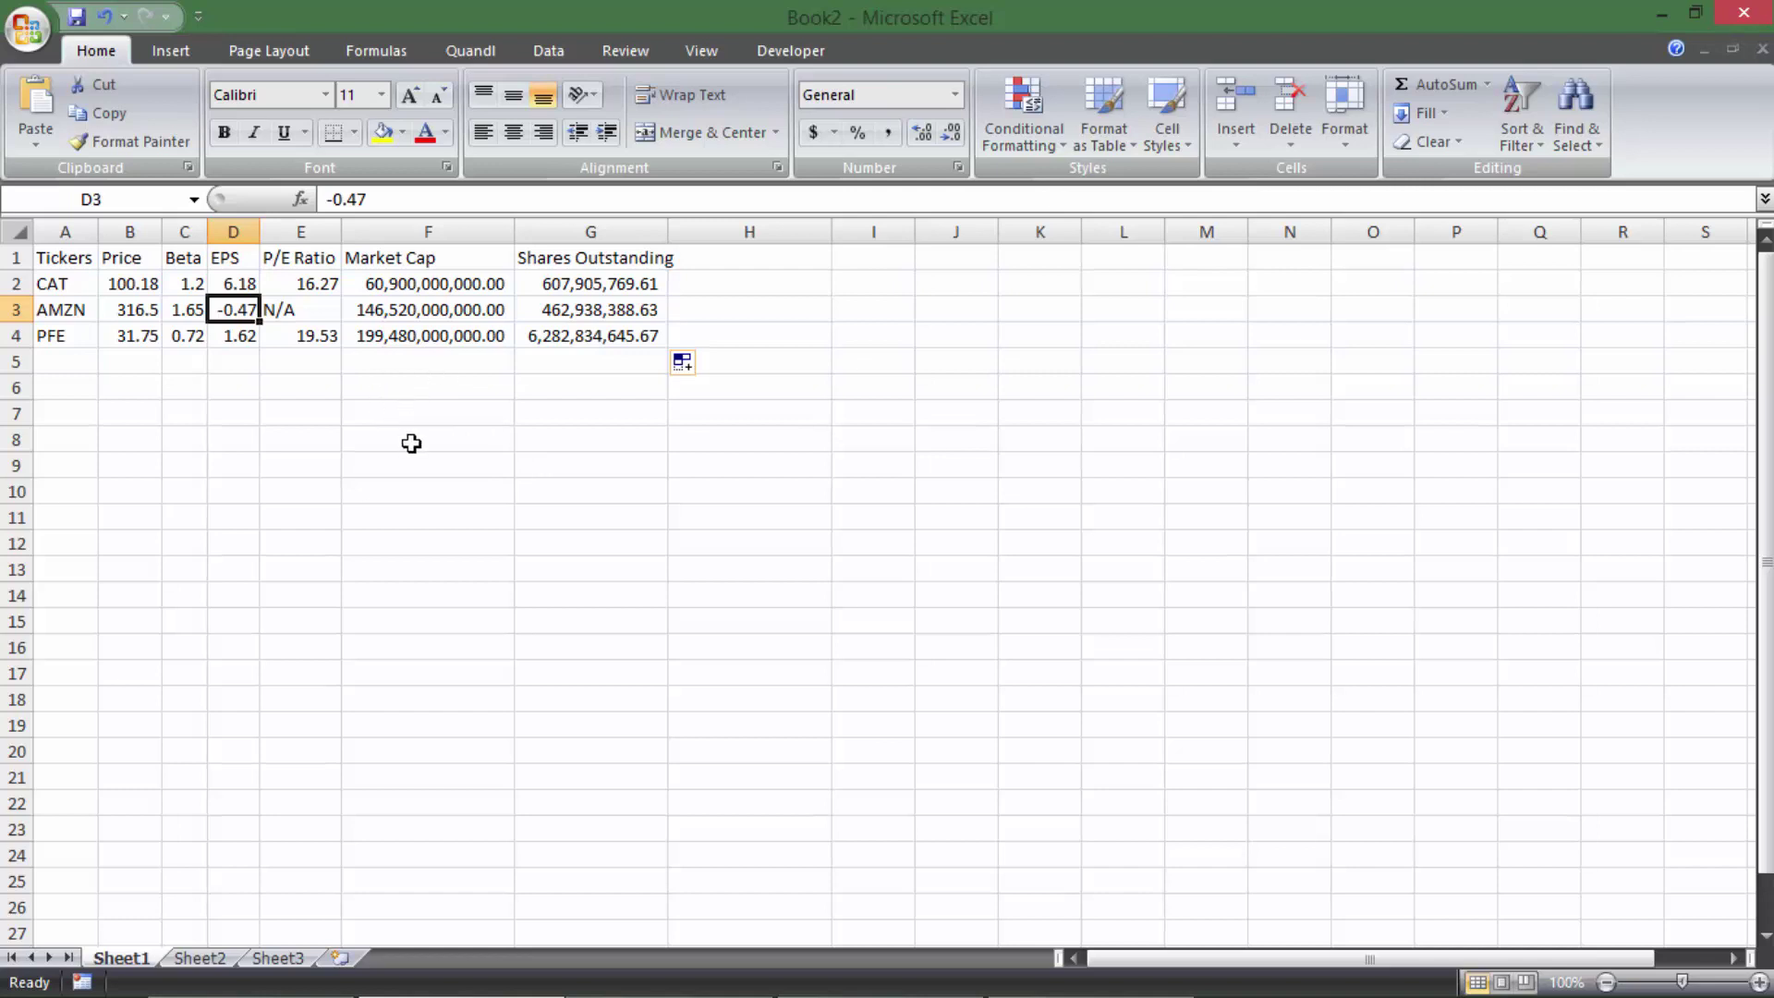
click(72, 359)
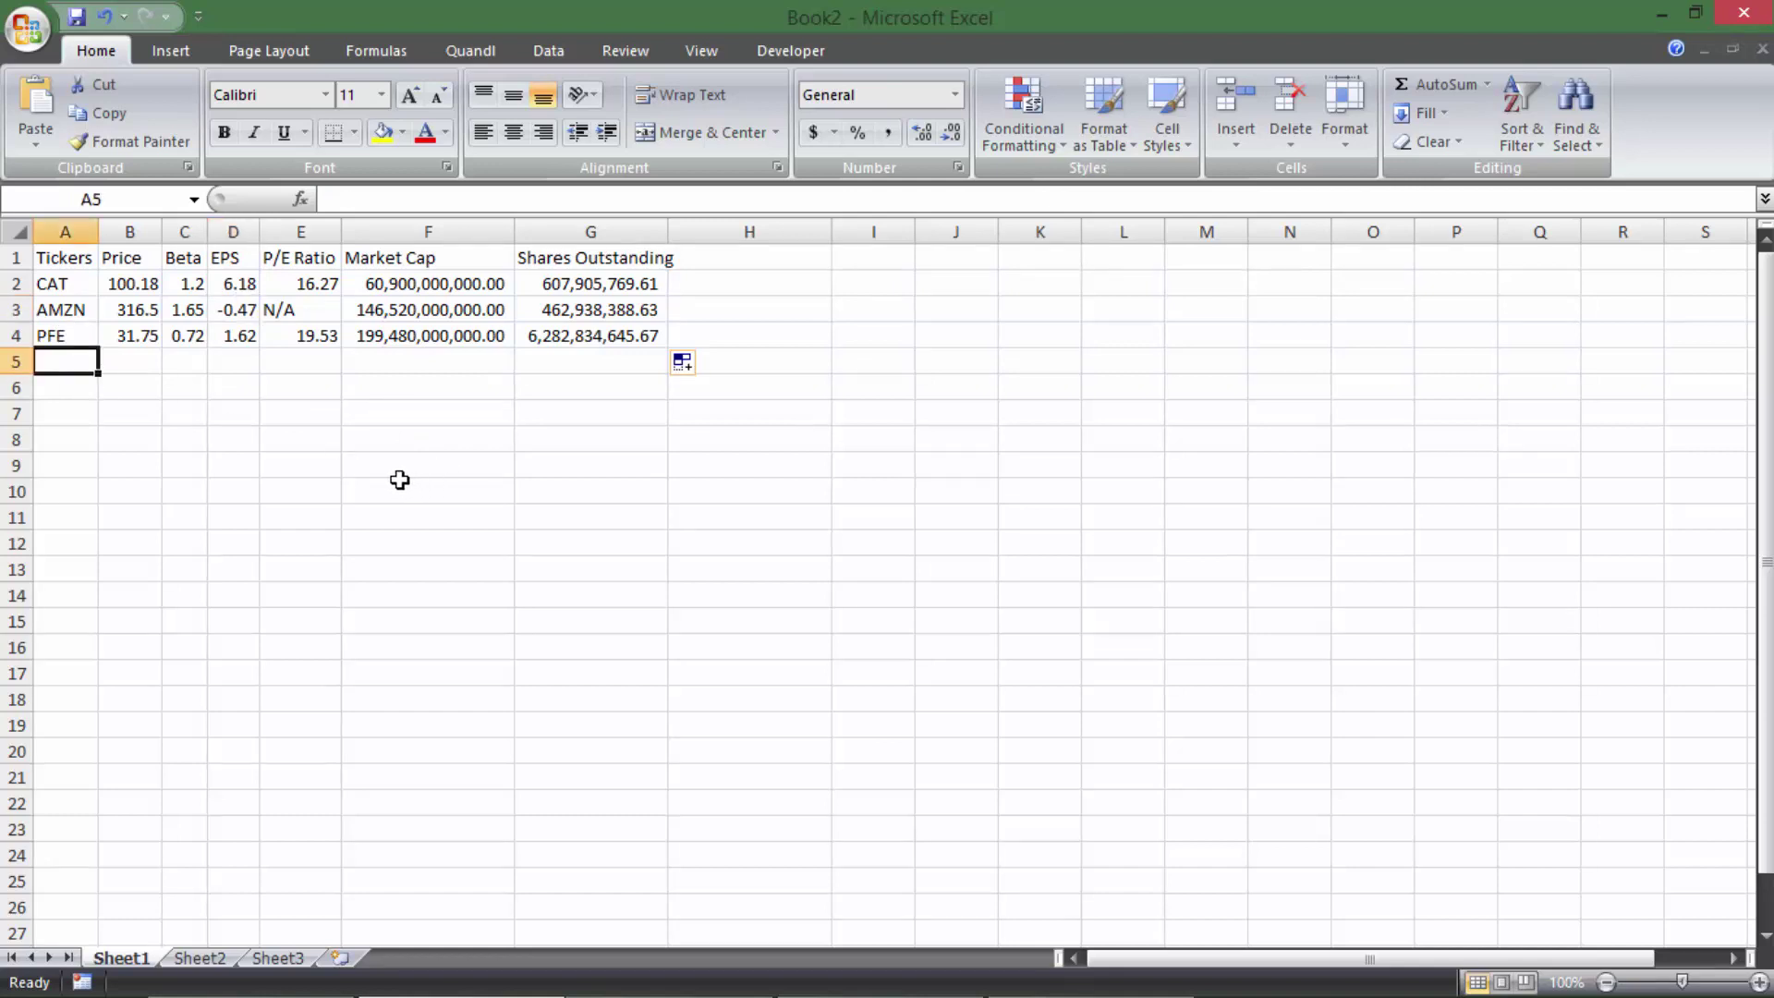
click(78, 310)
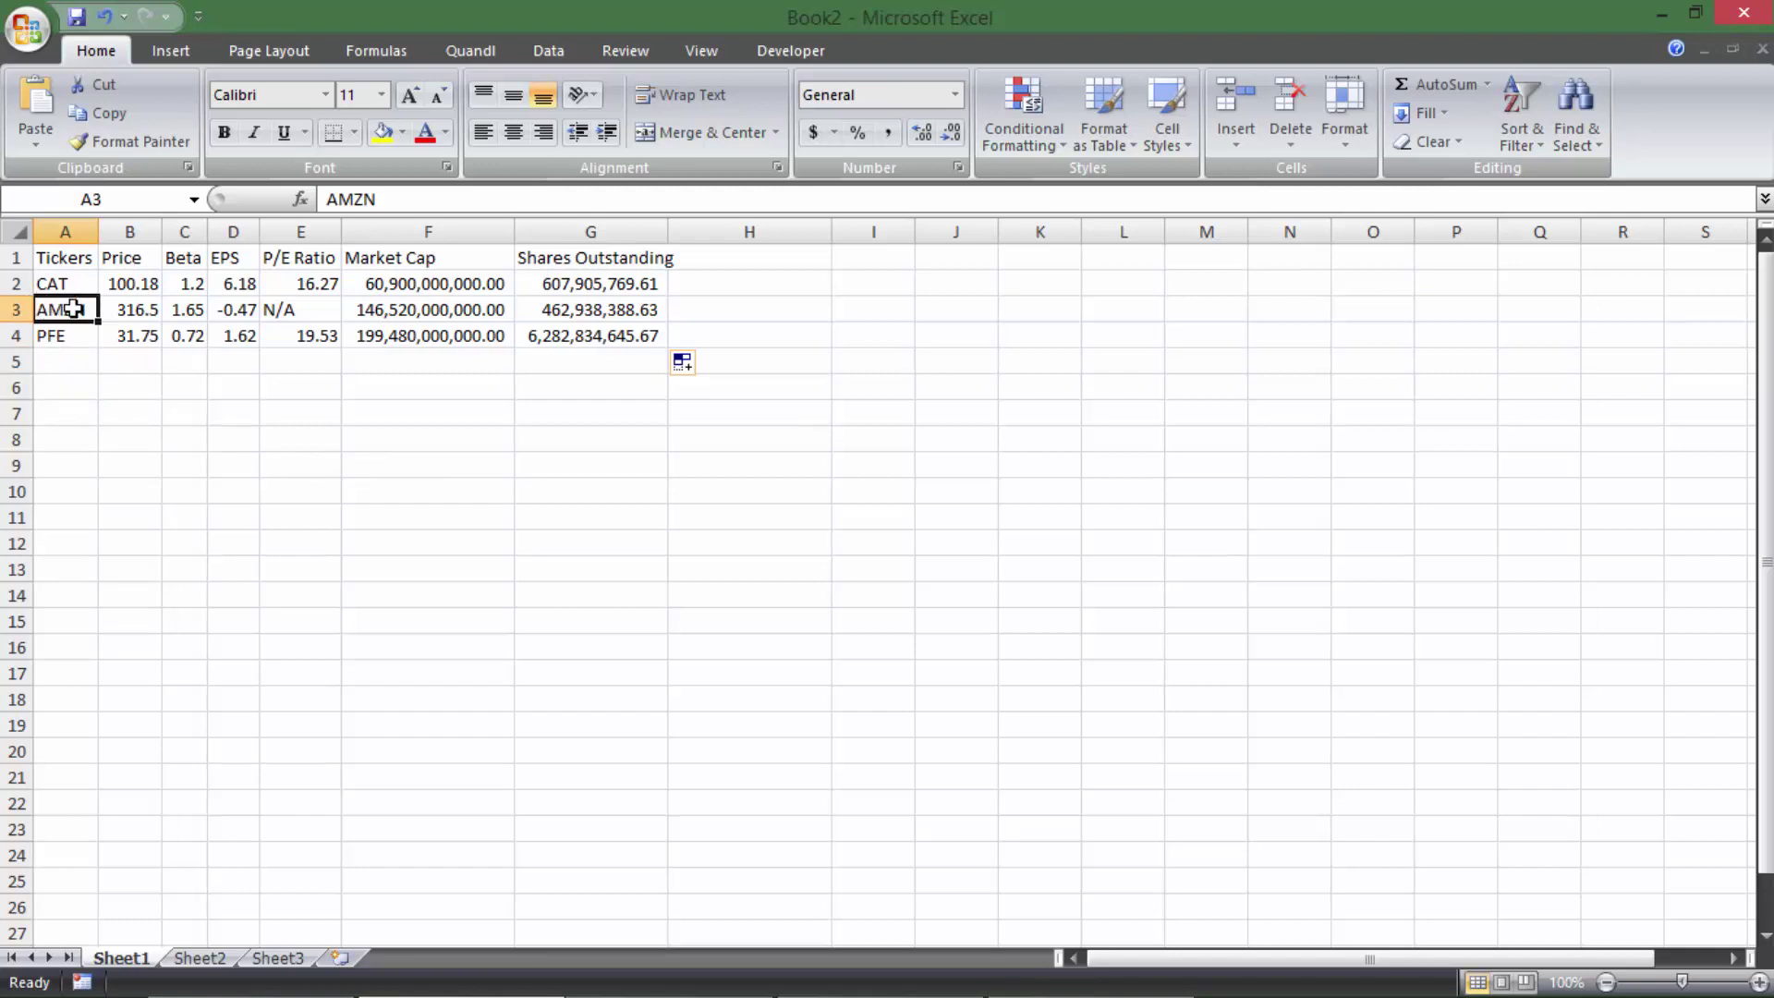
click(127, 308)
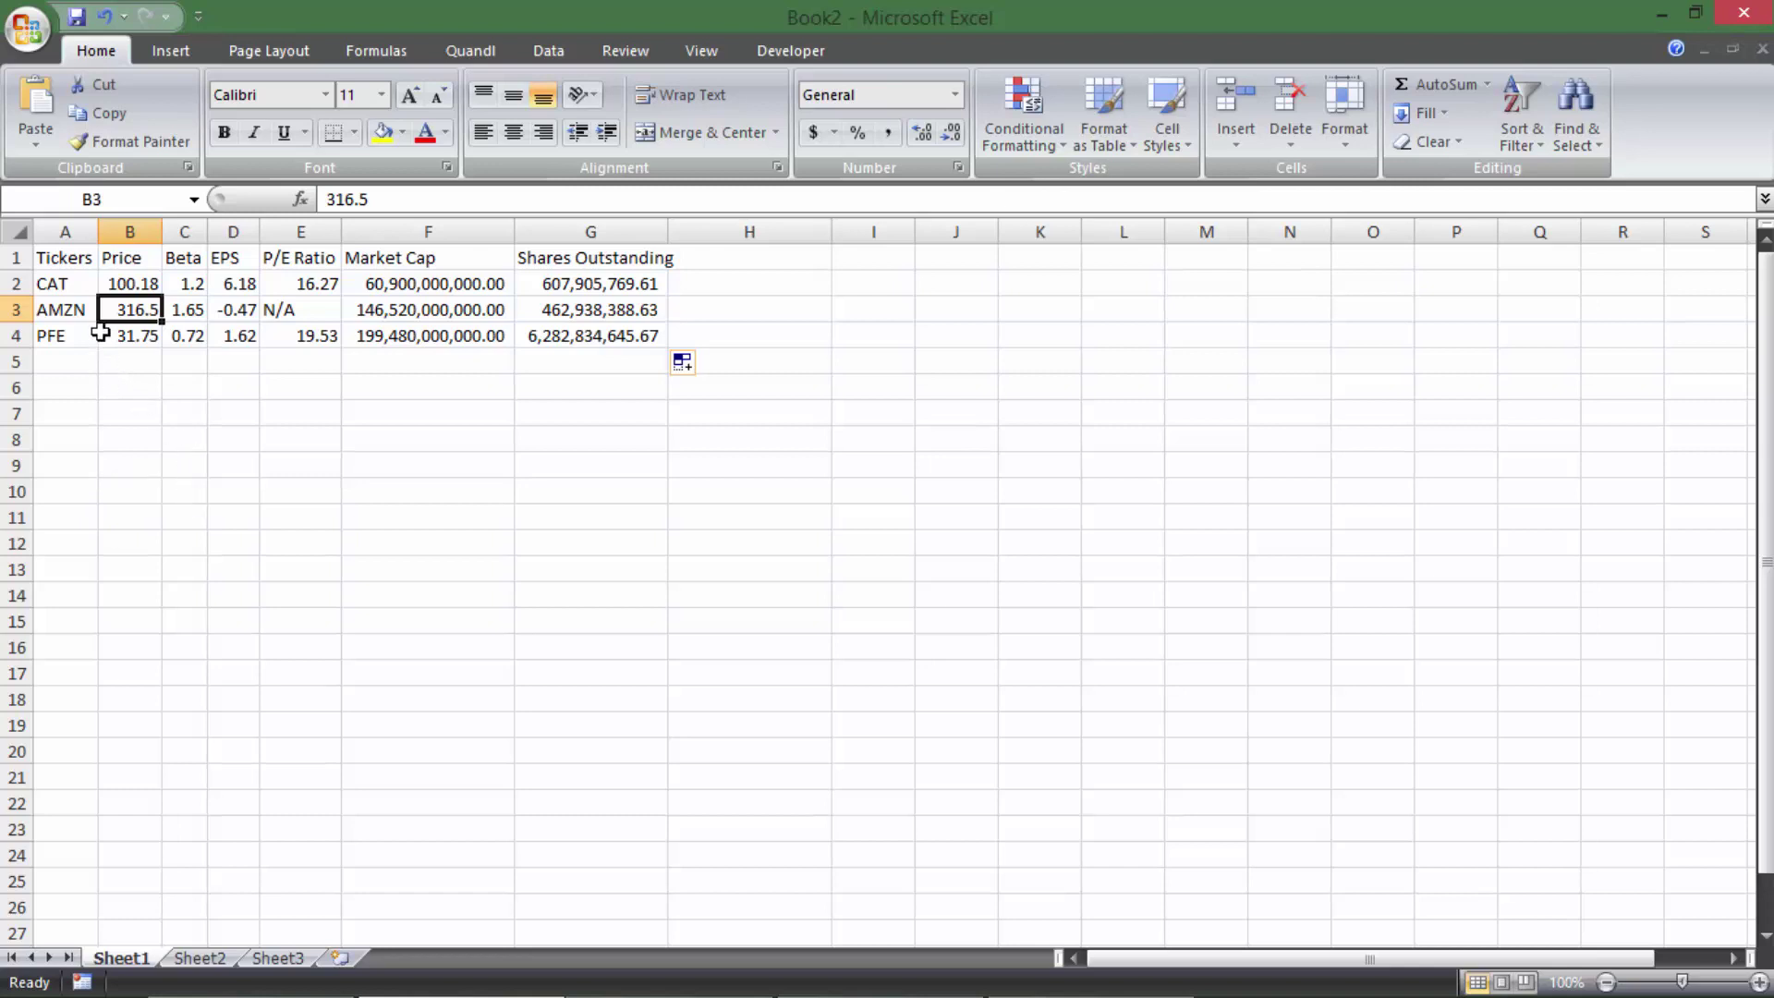
click(84, 311)
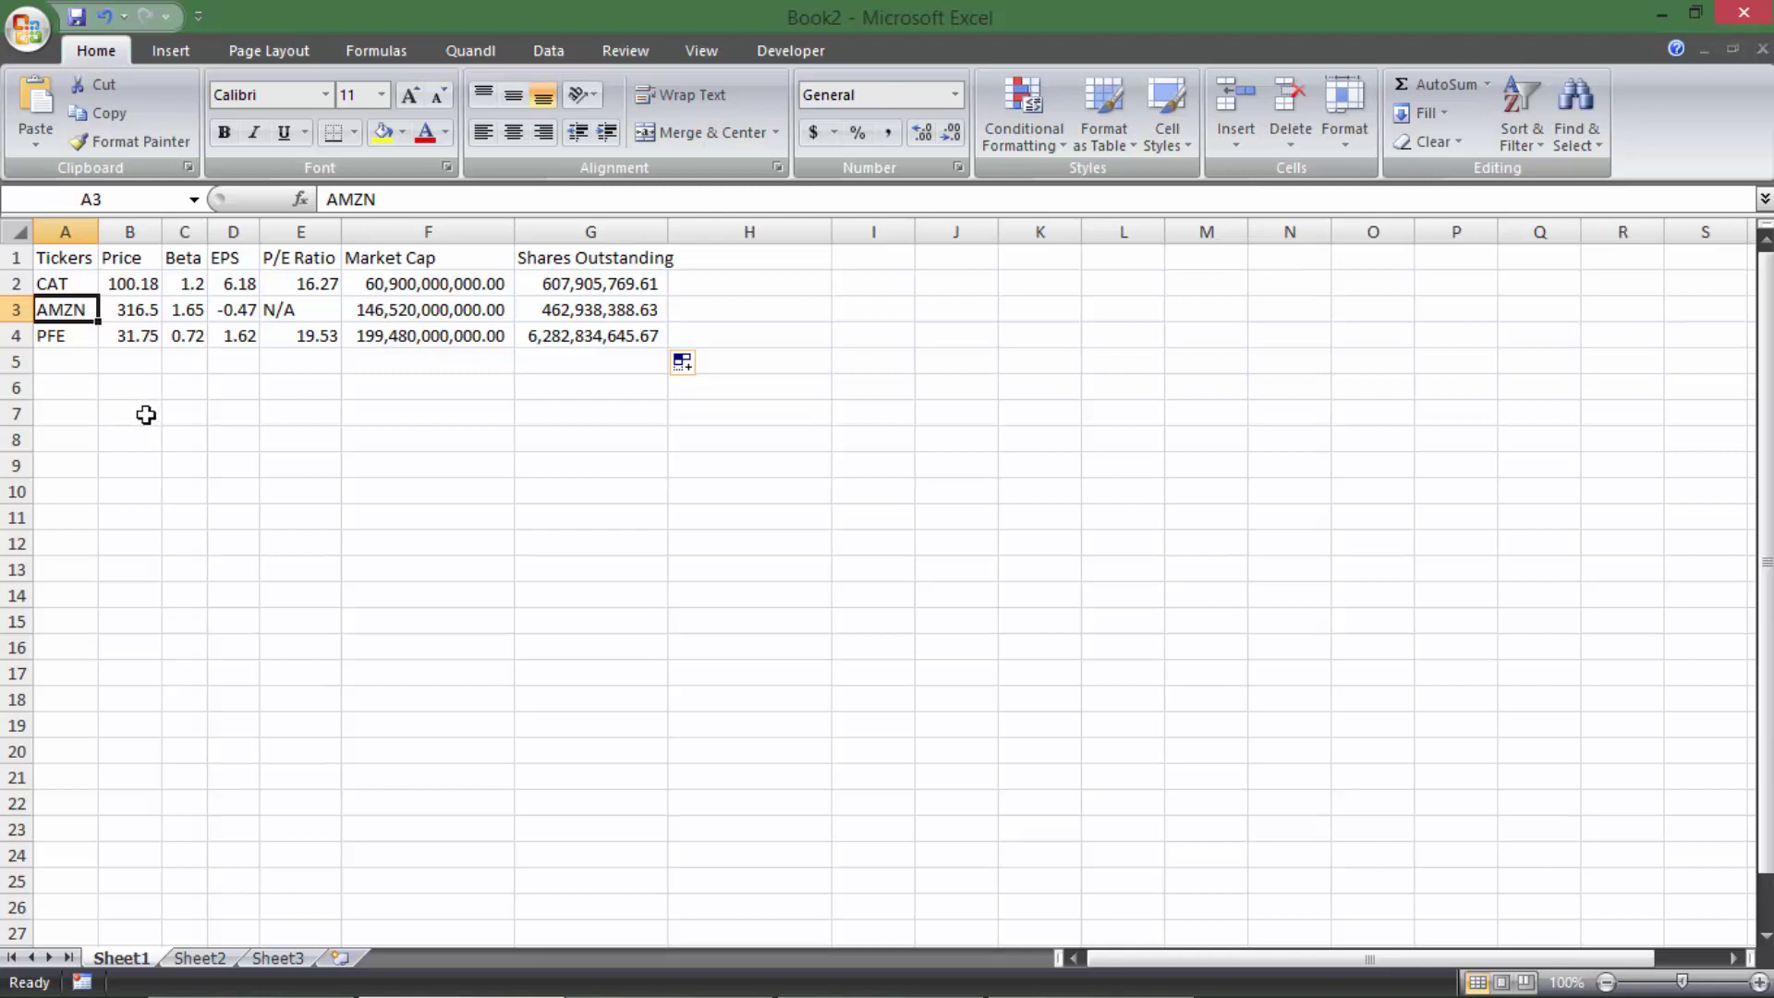
click(73, 367)
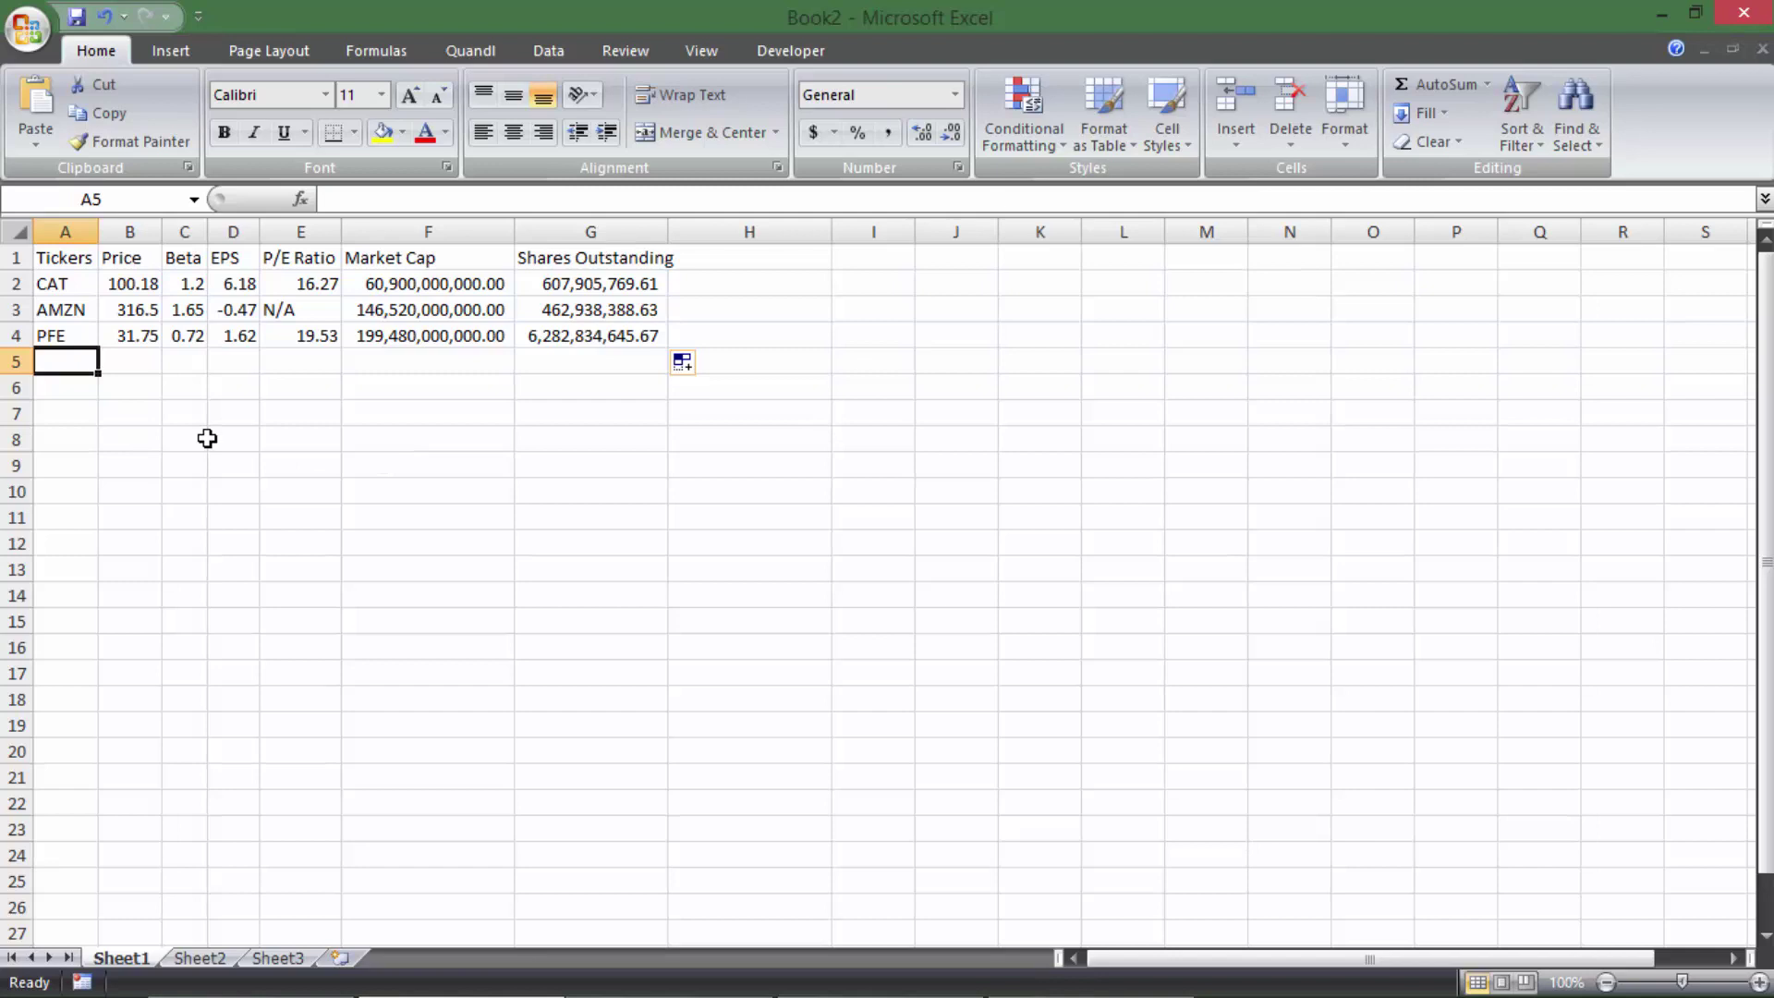
click(68, 313)
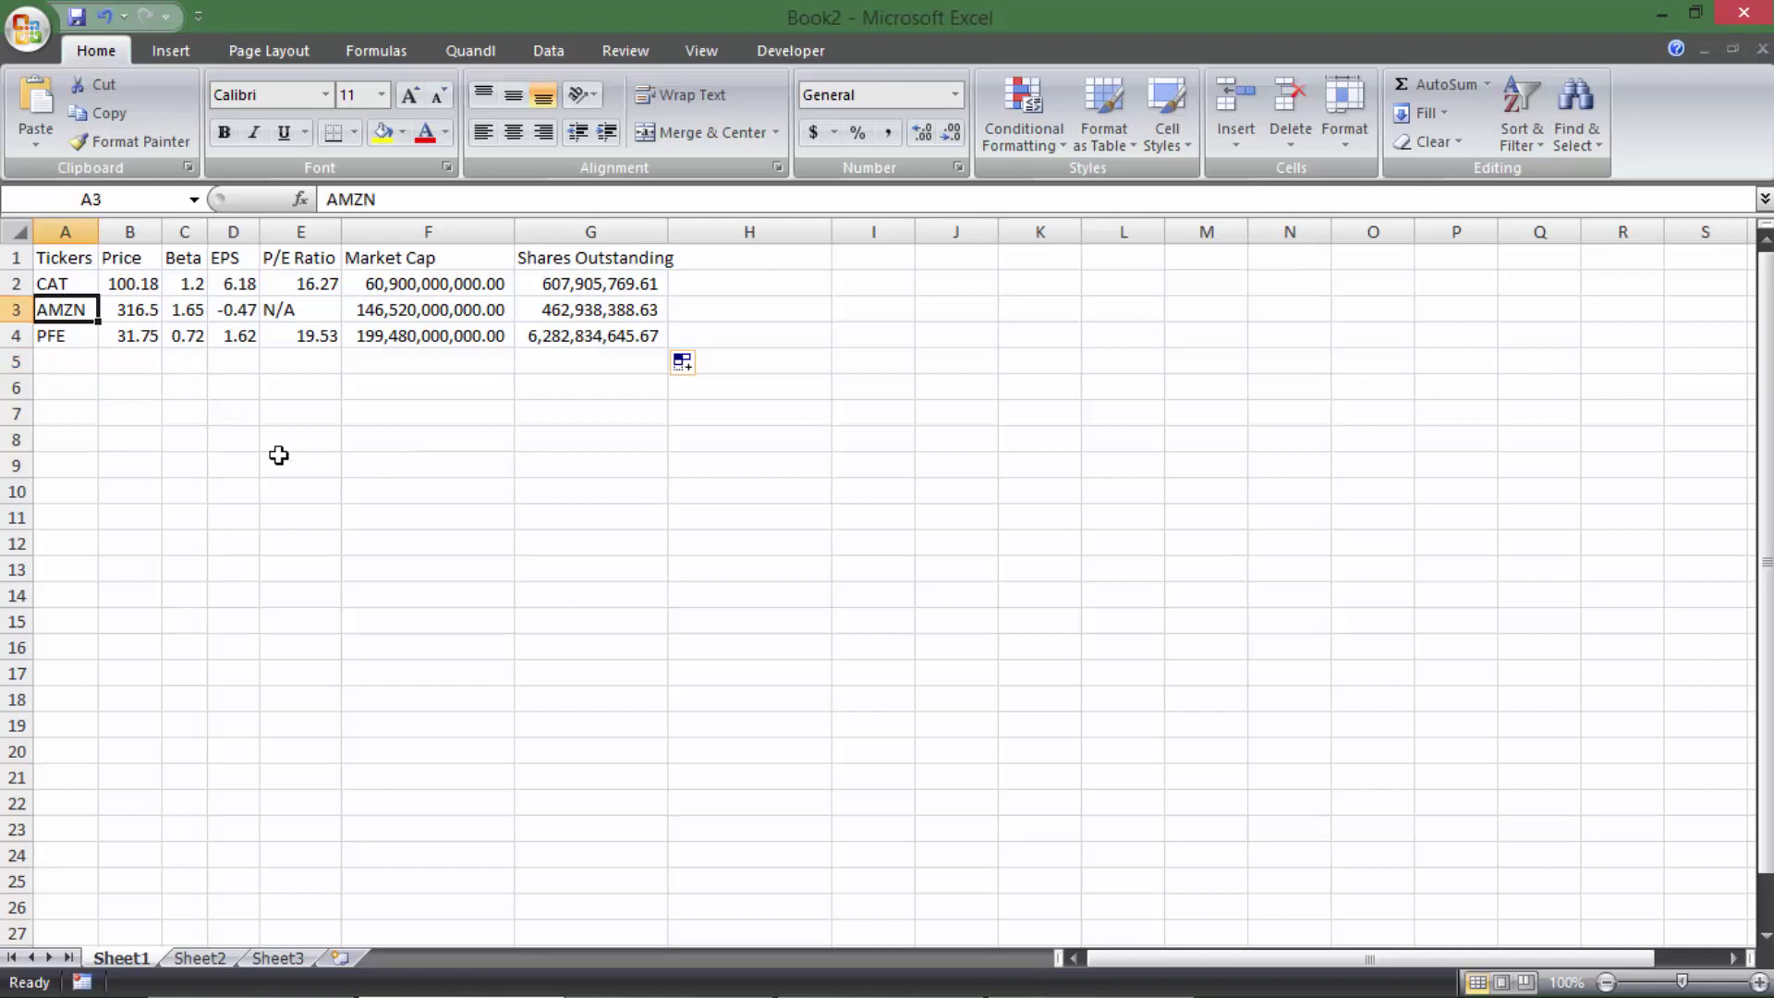
- Review the Market Cap and CAT shares values, cancelling an accidental move onto G3
drag(386, 283, 388, 329)
click(428, 281)
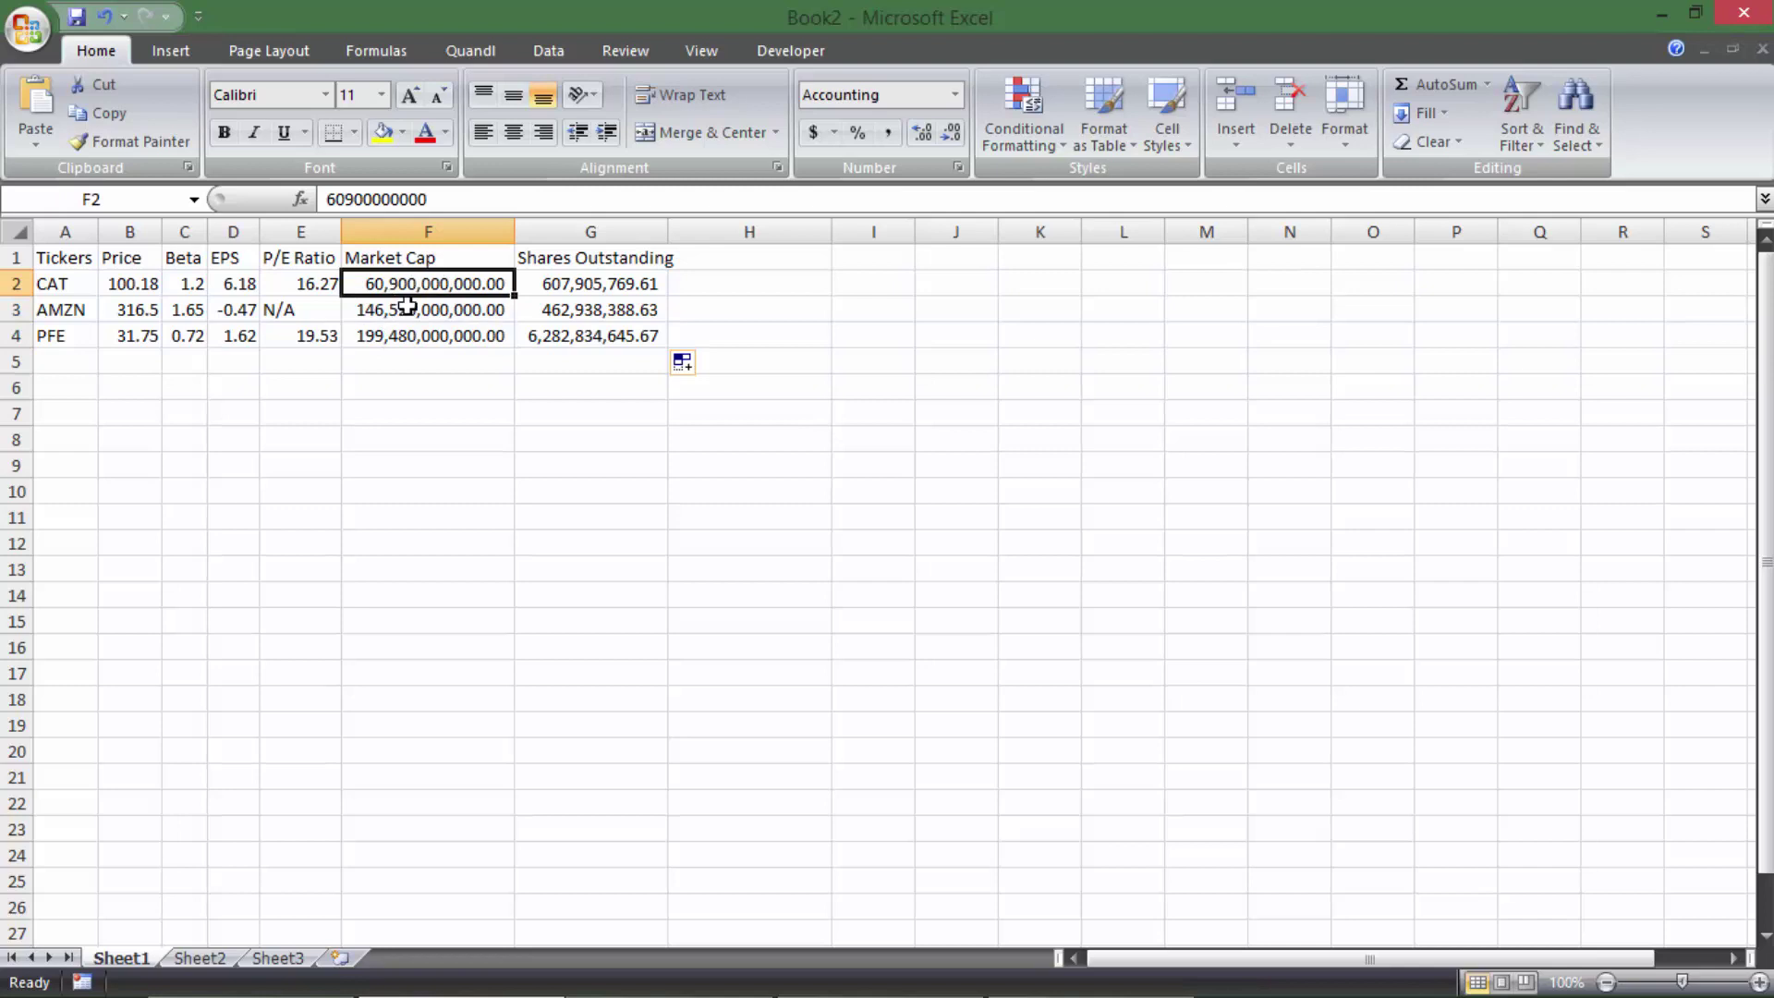
click(534, 285)
drag(545, 296, 545, 319)
click(924, 578)
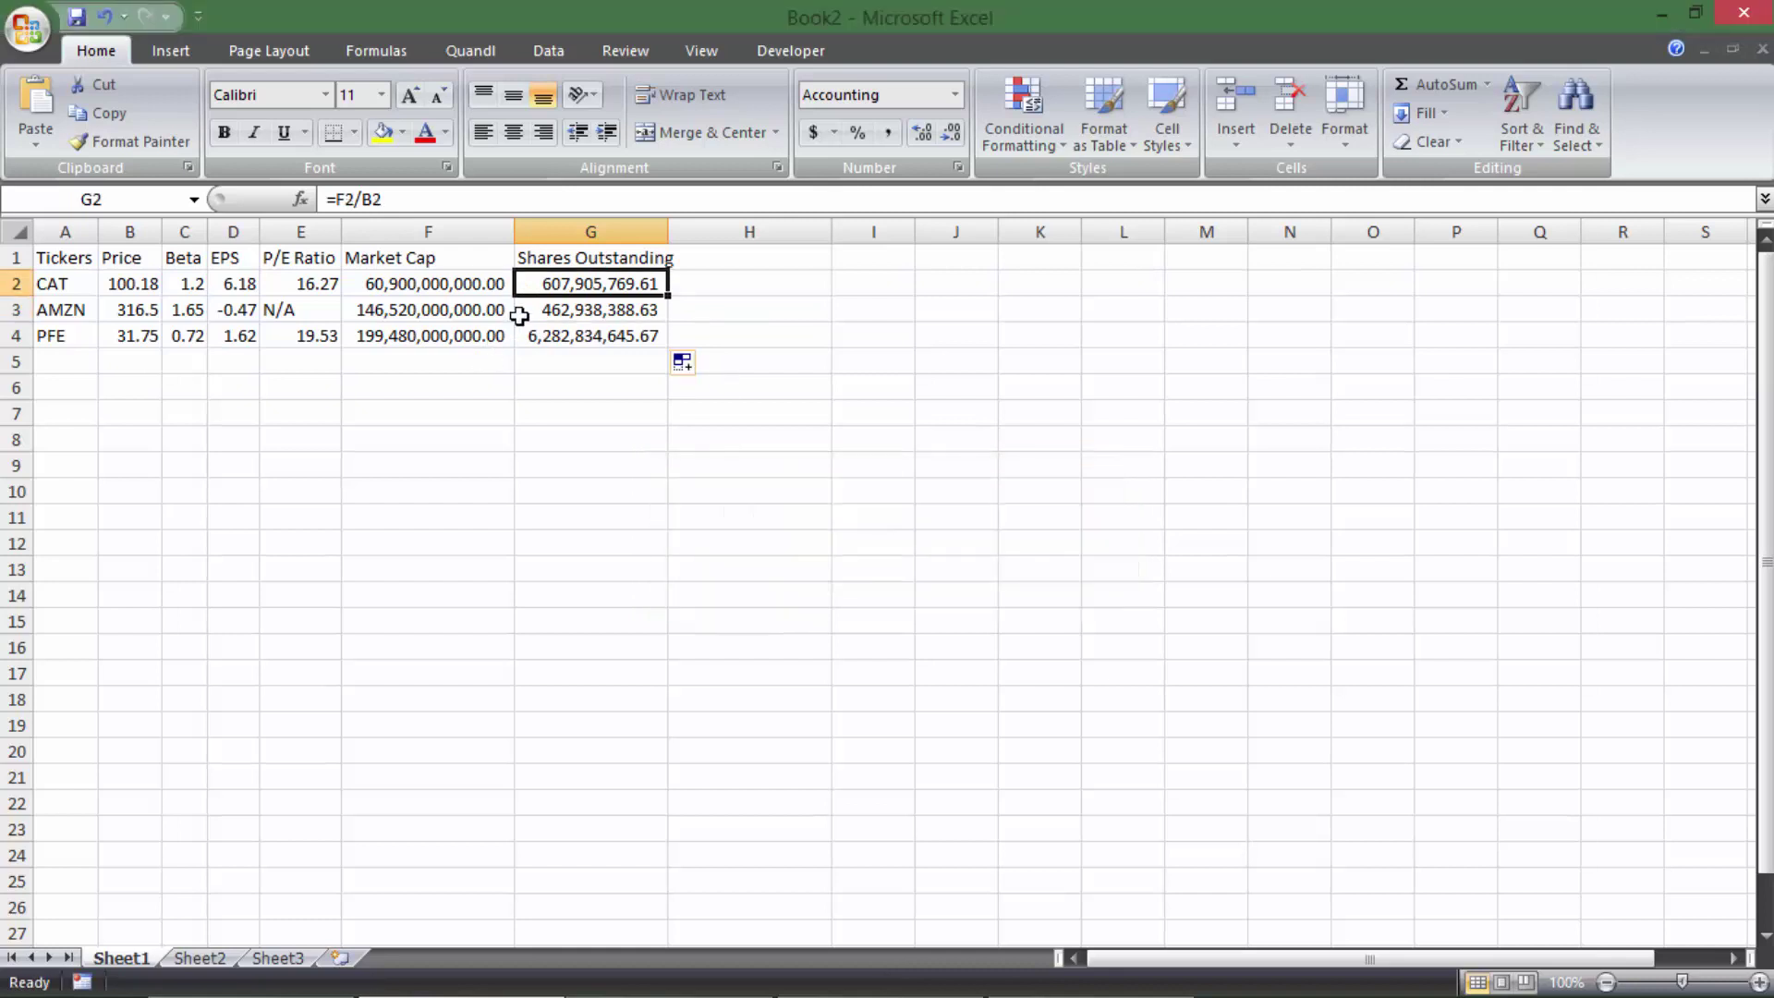
- Autofit column G so the Shares Outstanding heading and its values fit
click(544, 325)
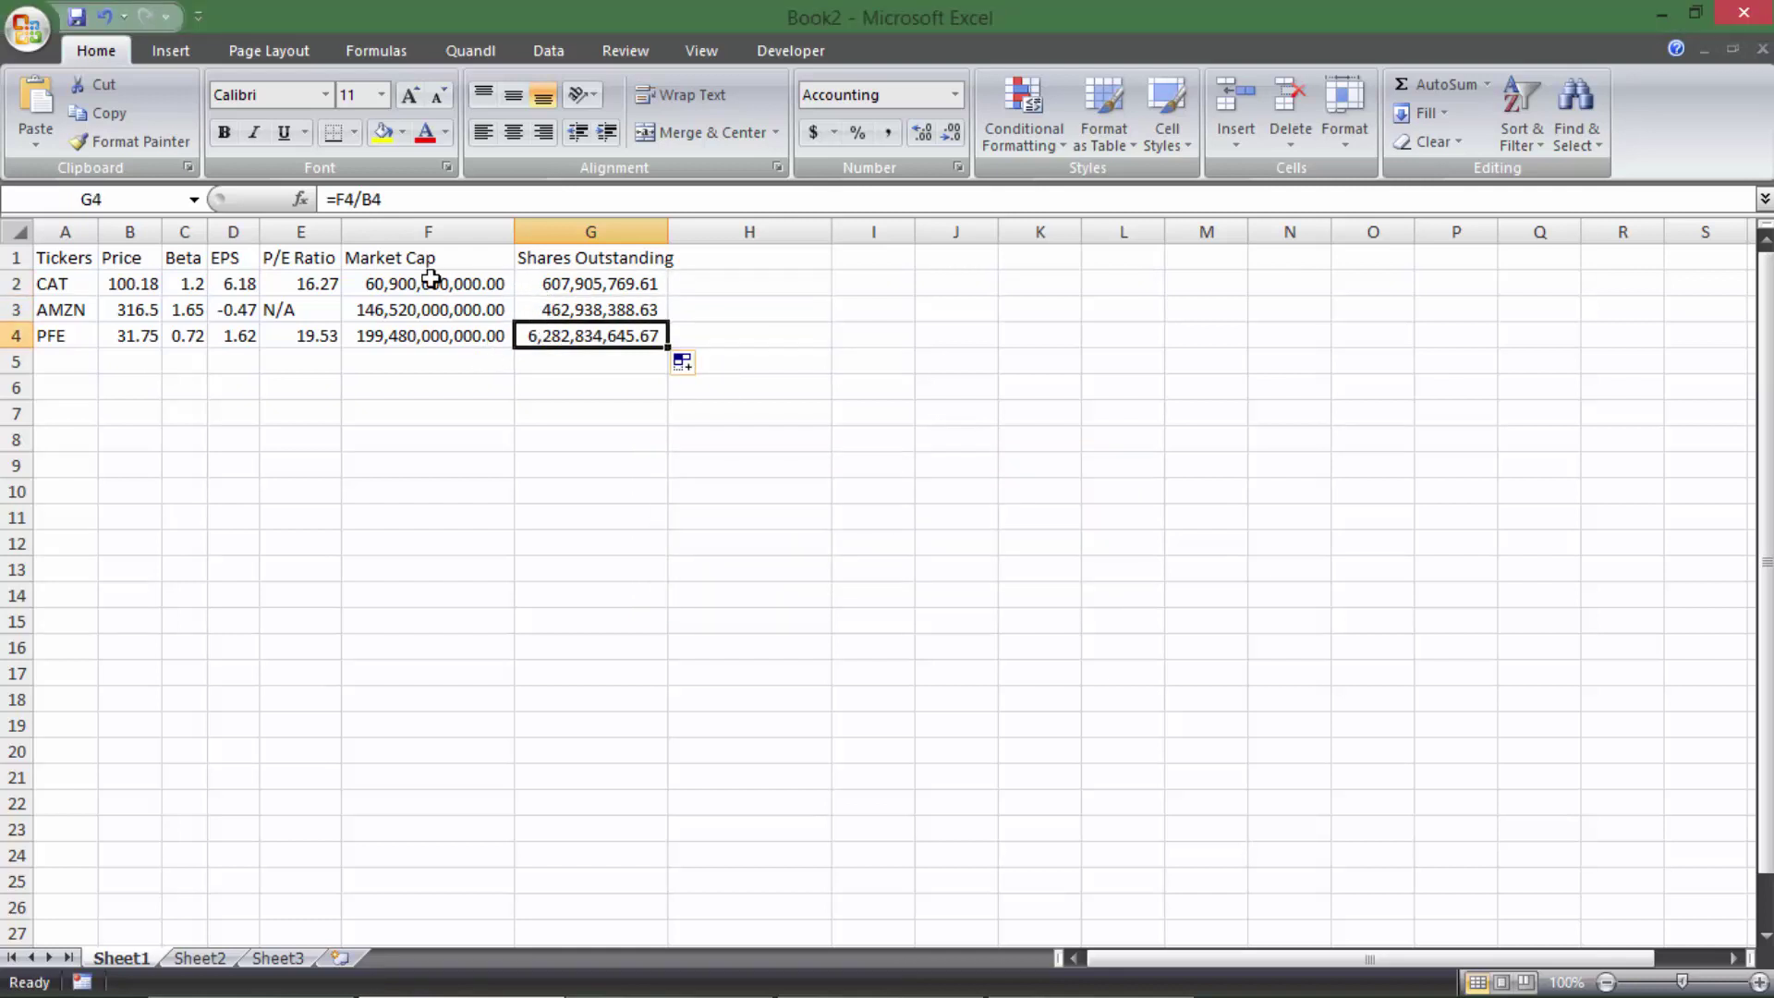
click(554, 286)
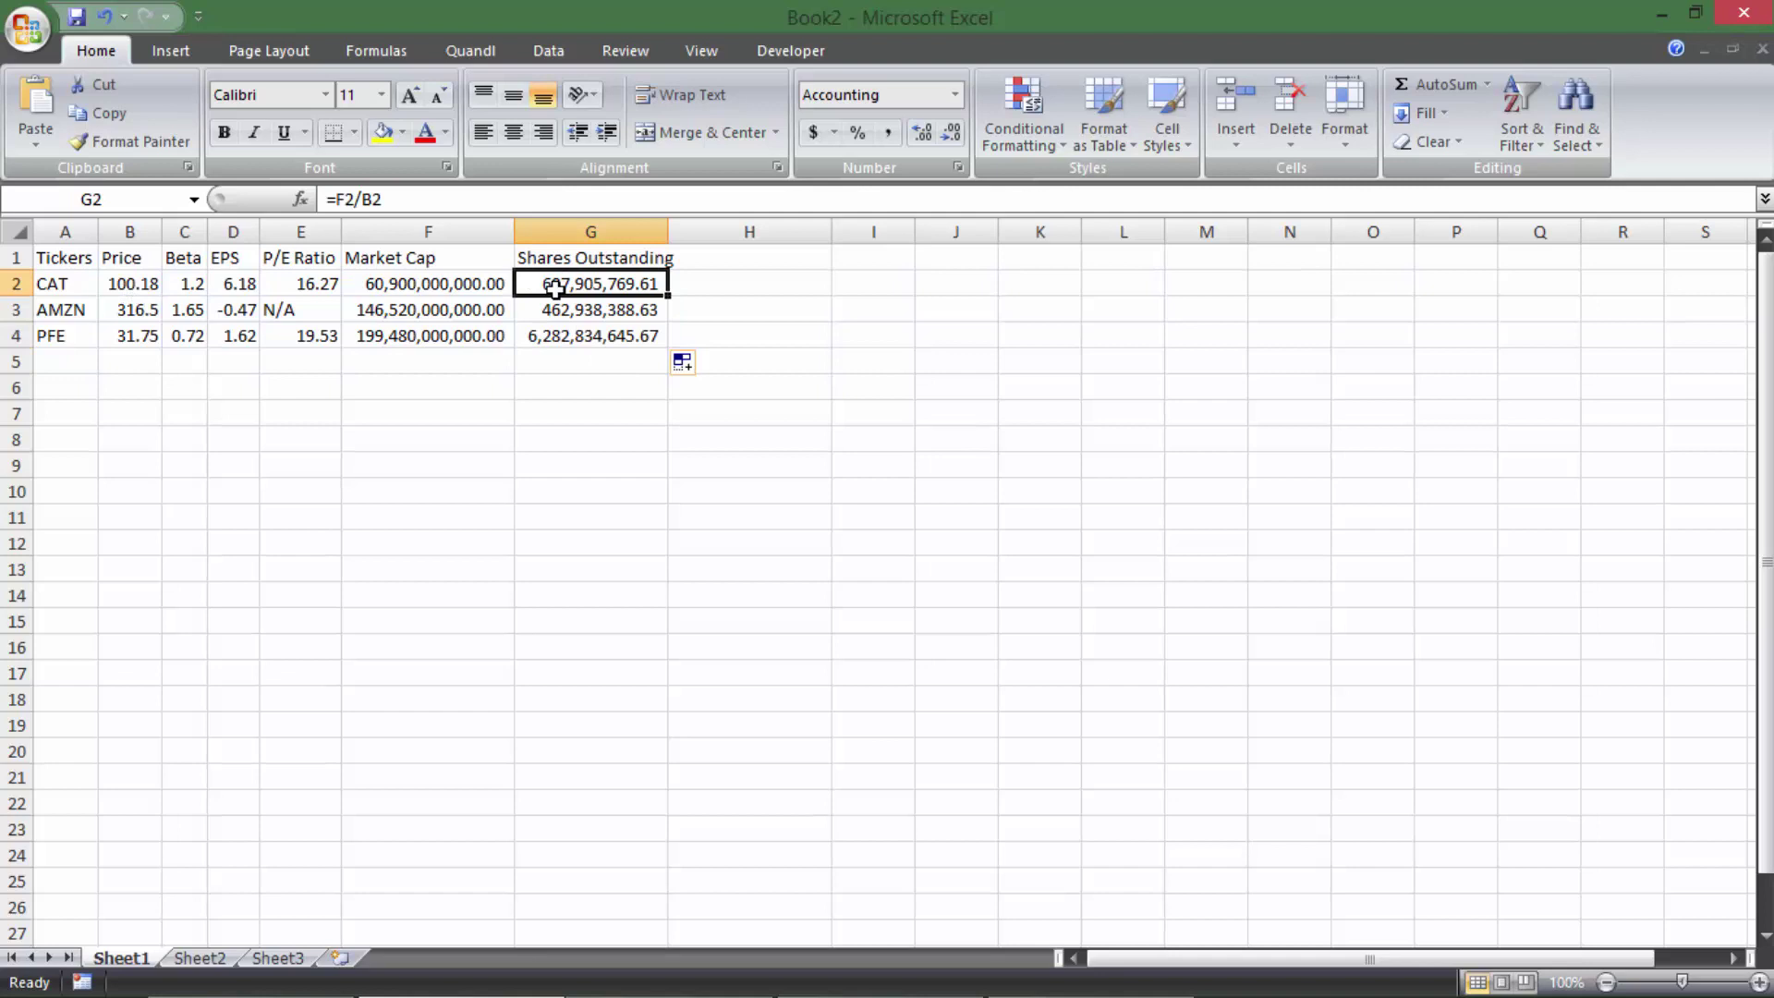
drag(555, 286, 555, 325)
click(557, 335)
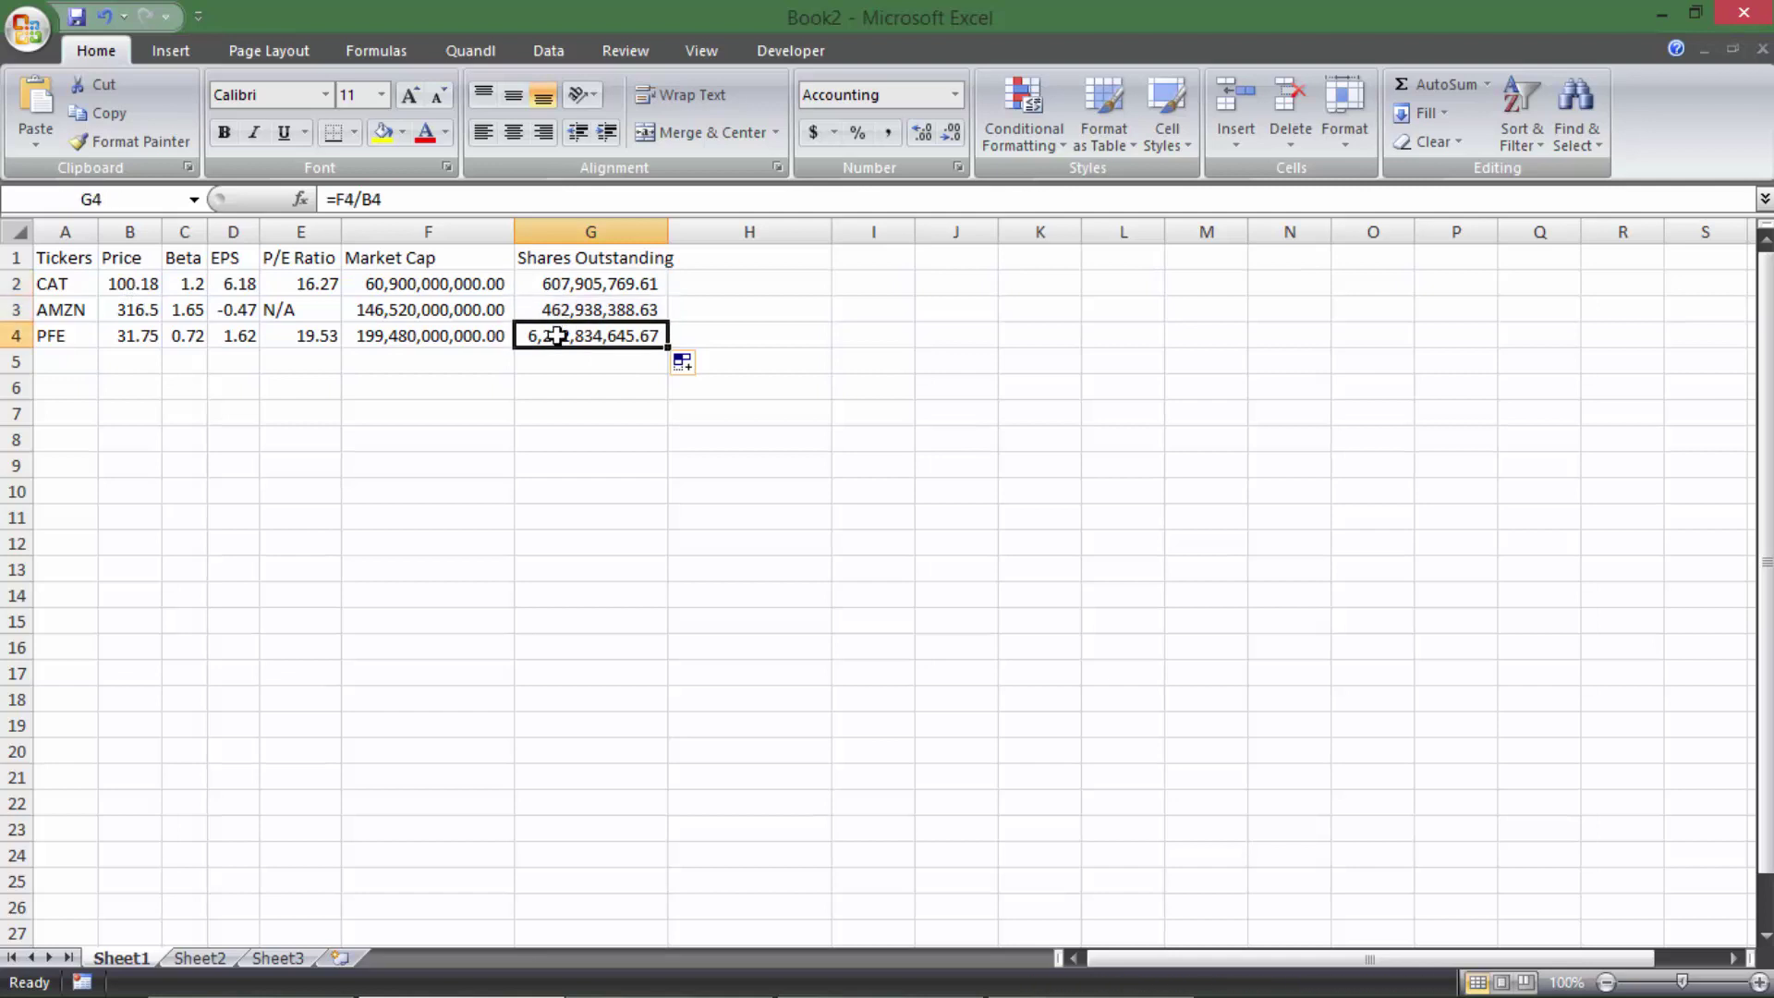
double_click(668, 232)
click(583, 286)
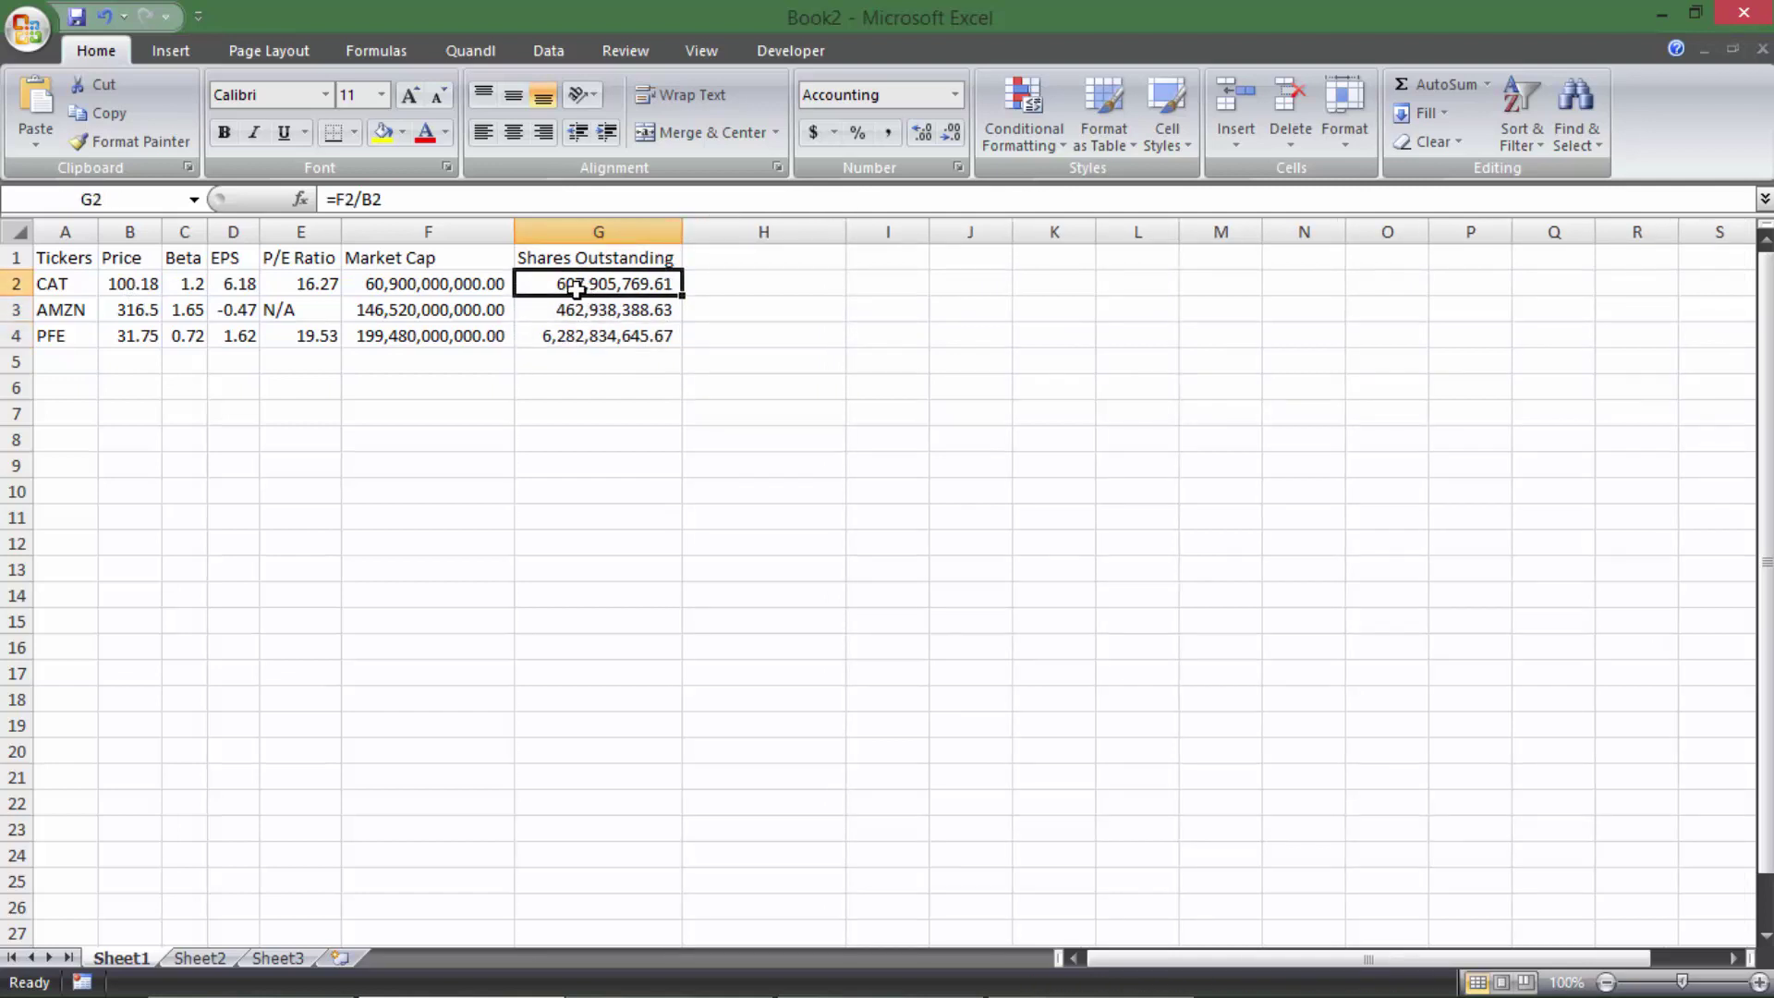
drag(303, 291, 303, 337)
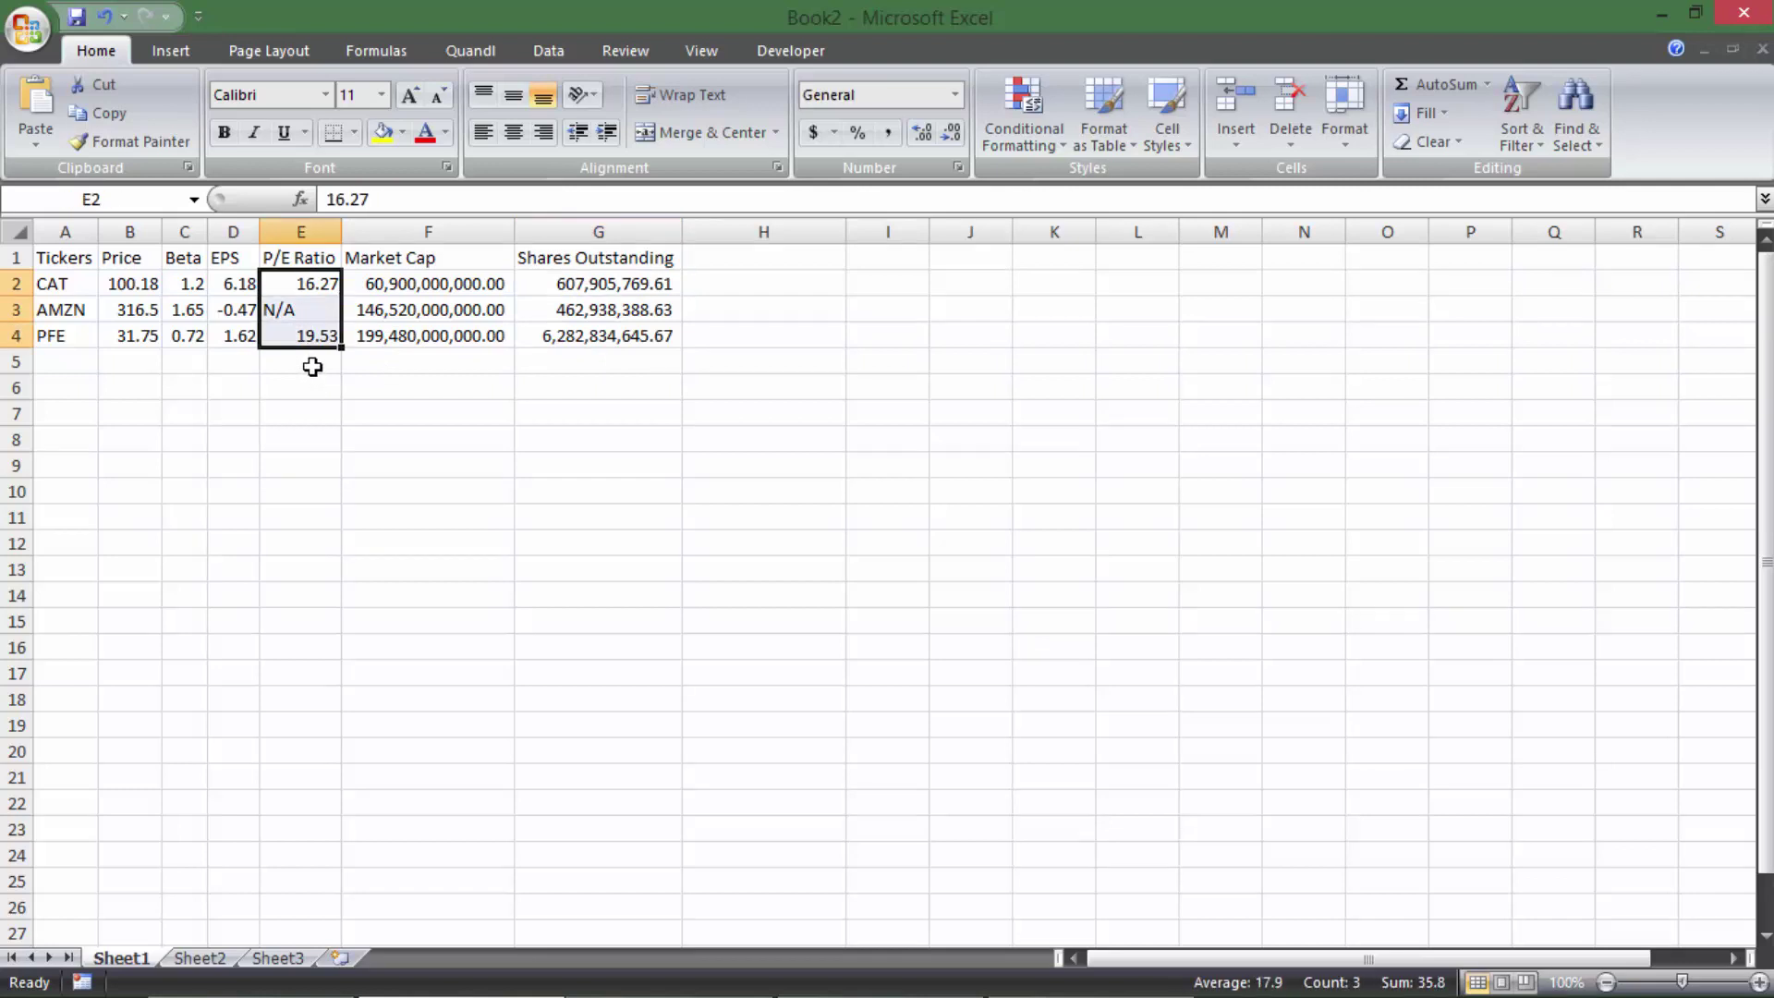
click(309, 308)
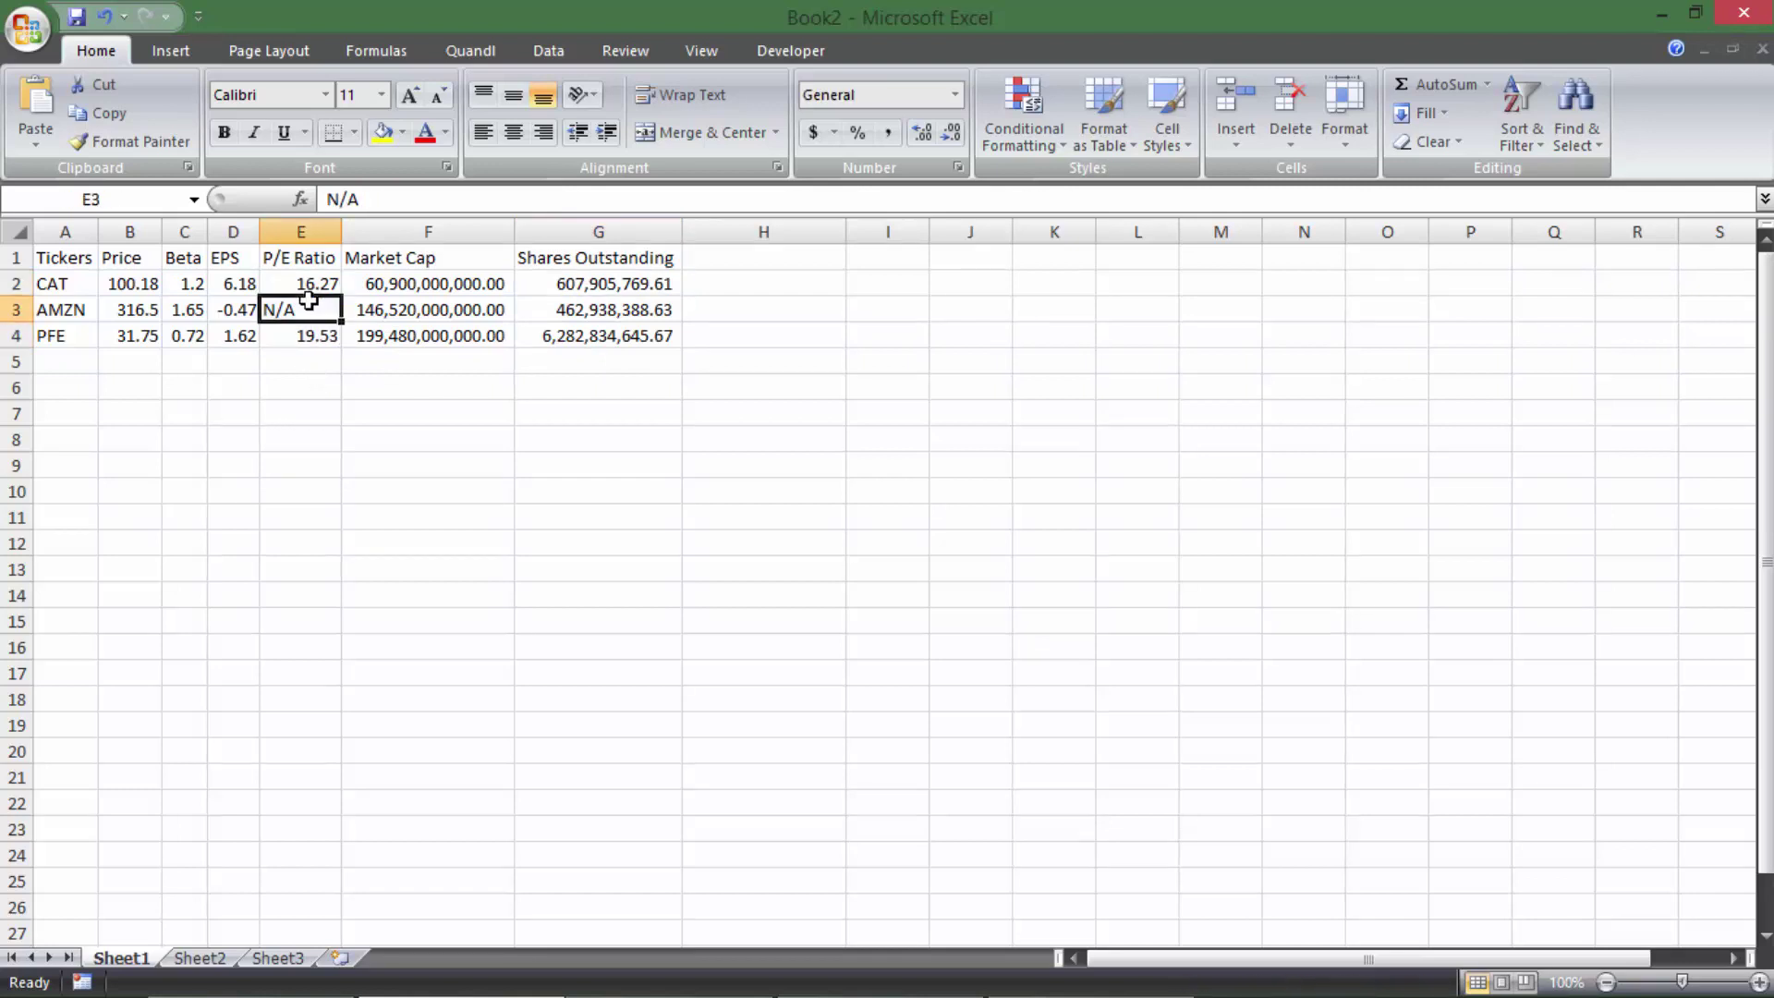
click(390, 367)
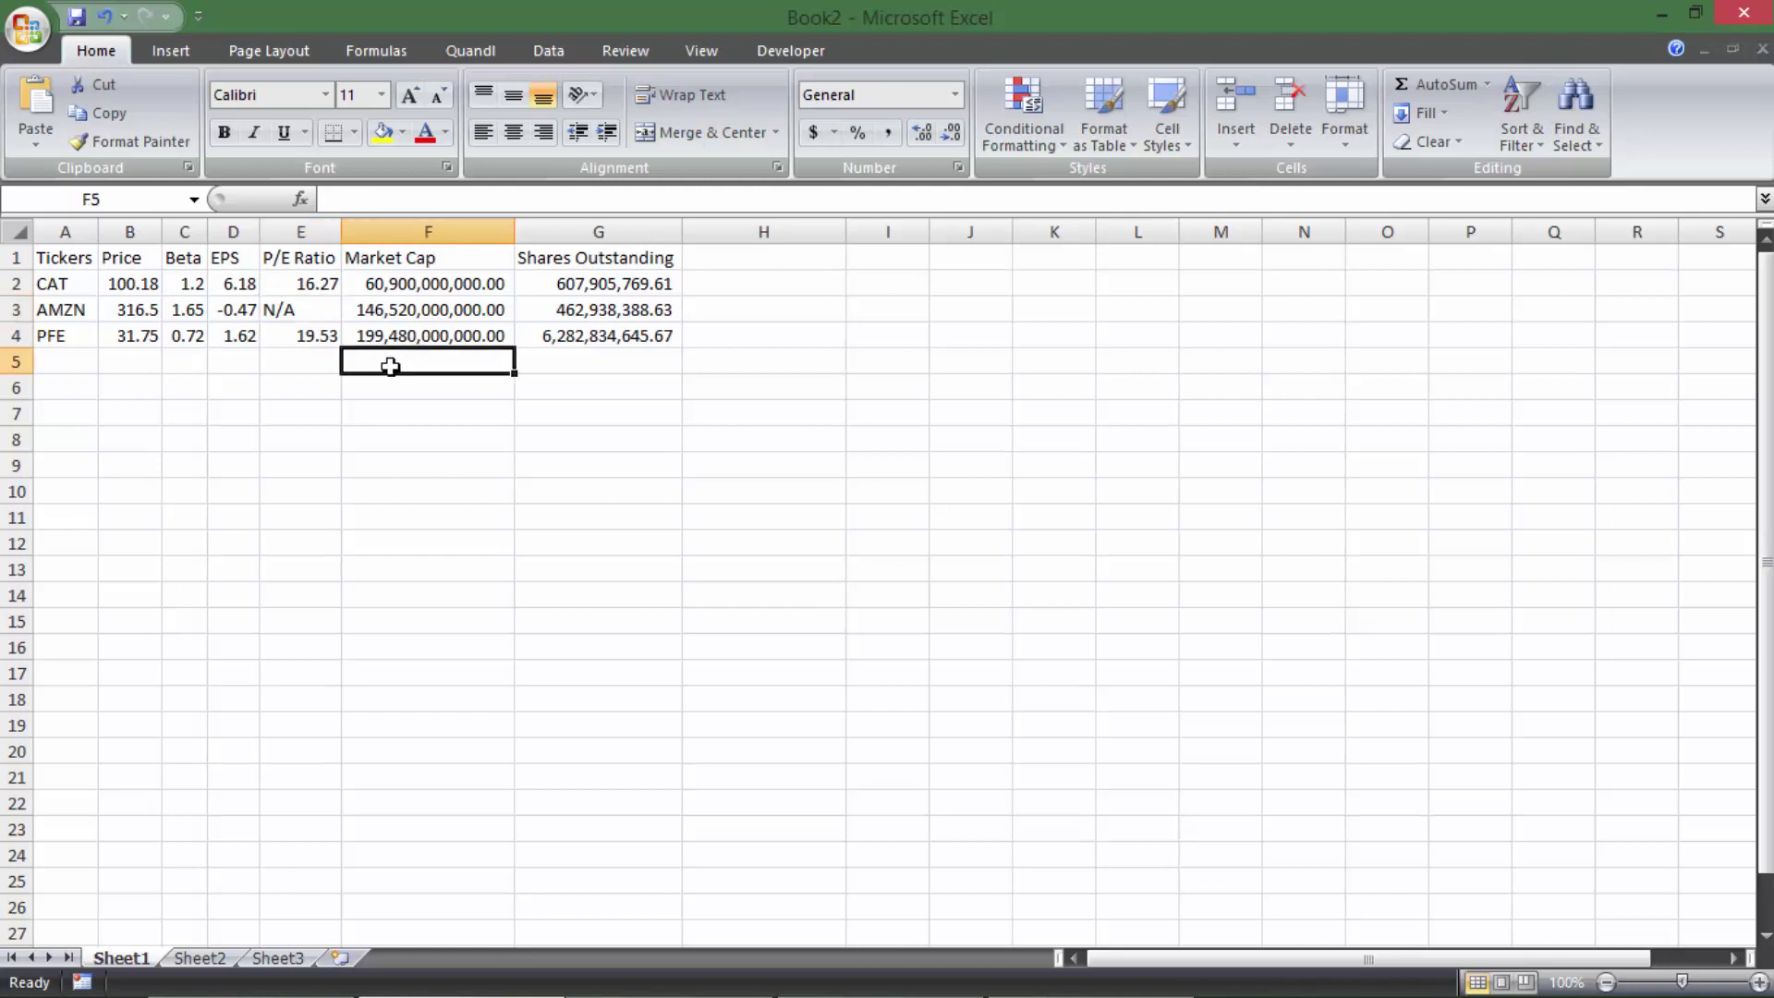
click(319, 290)
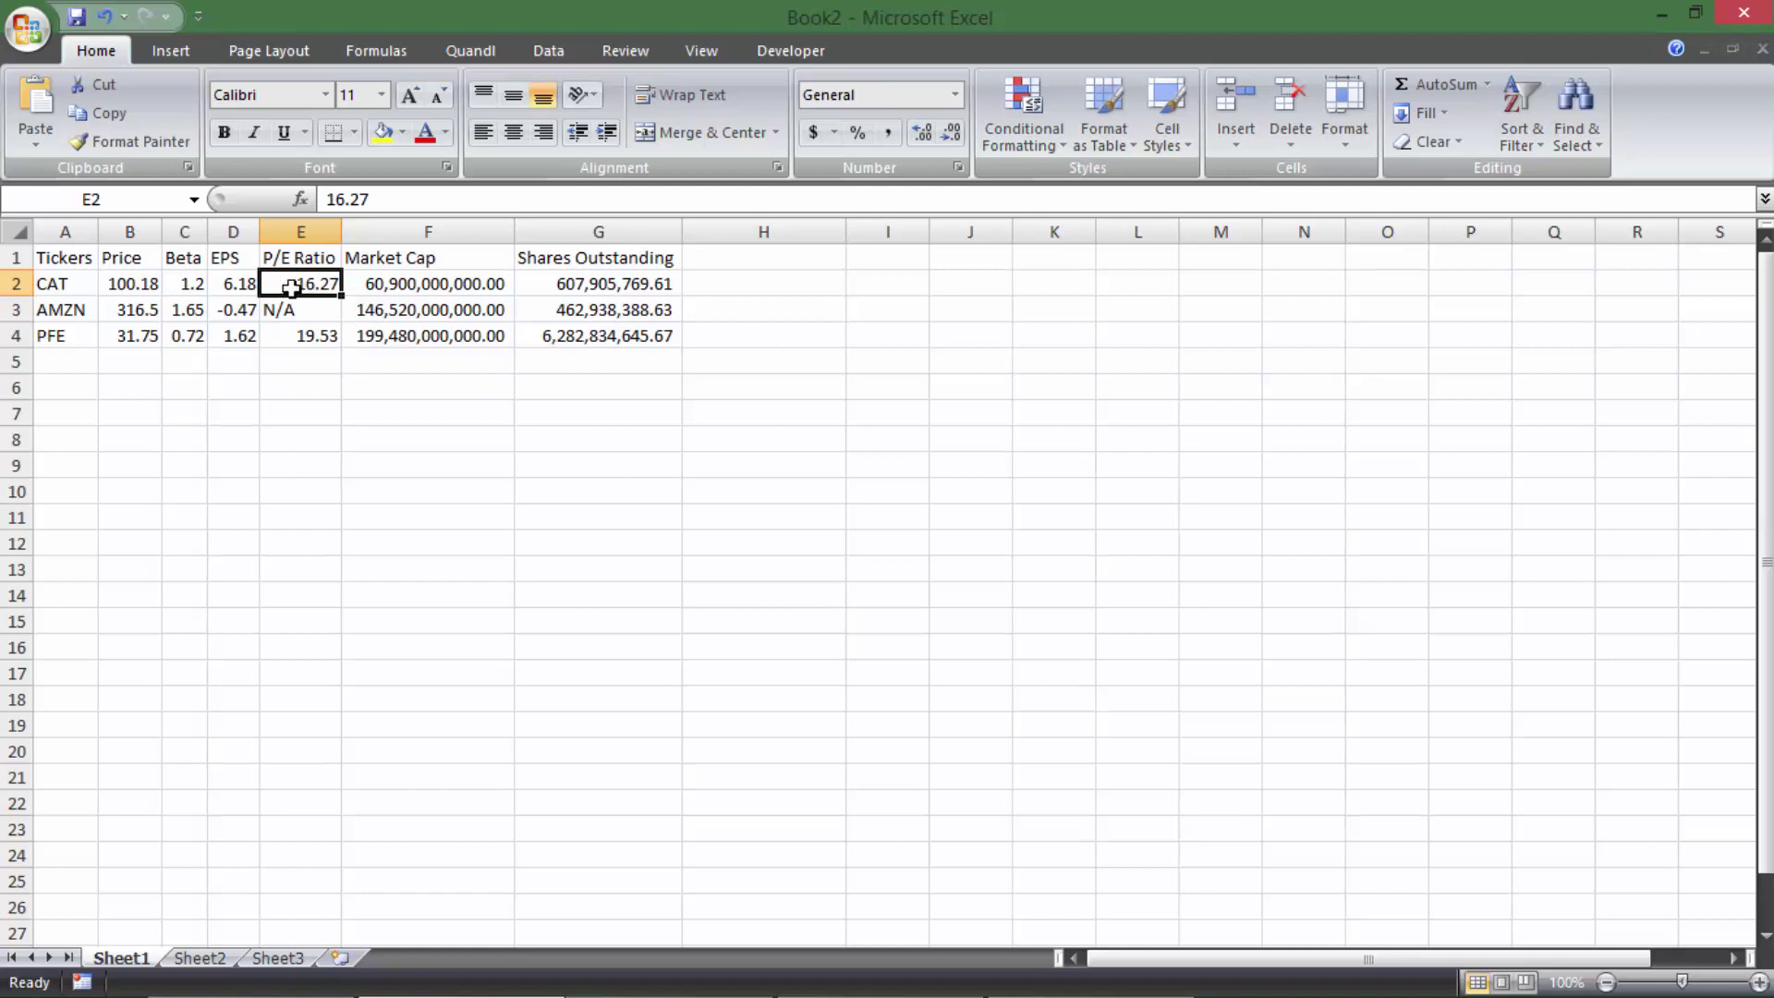
click(215, 287)
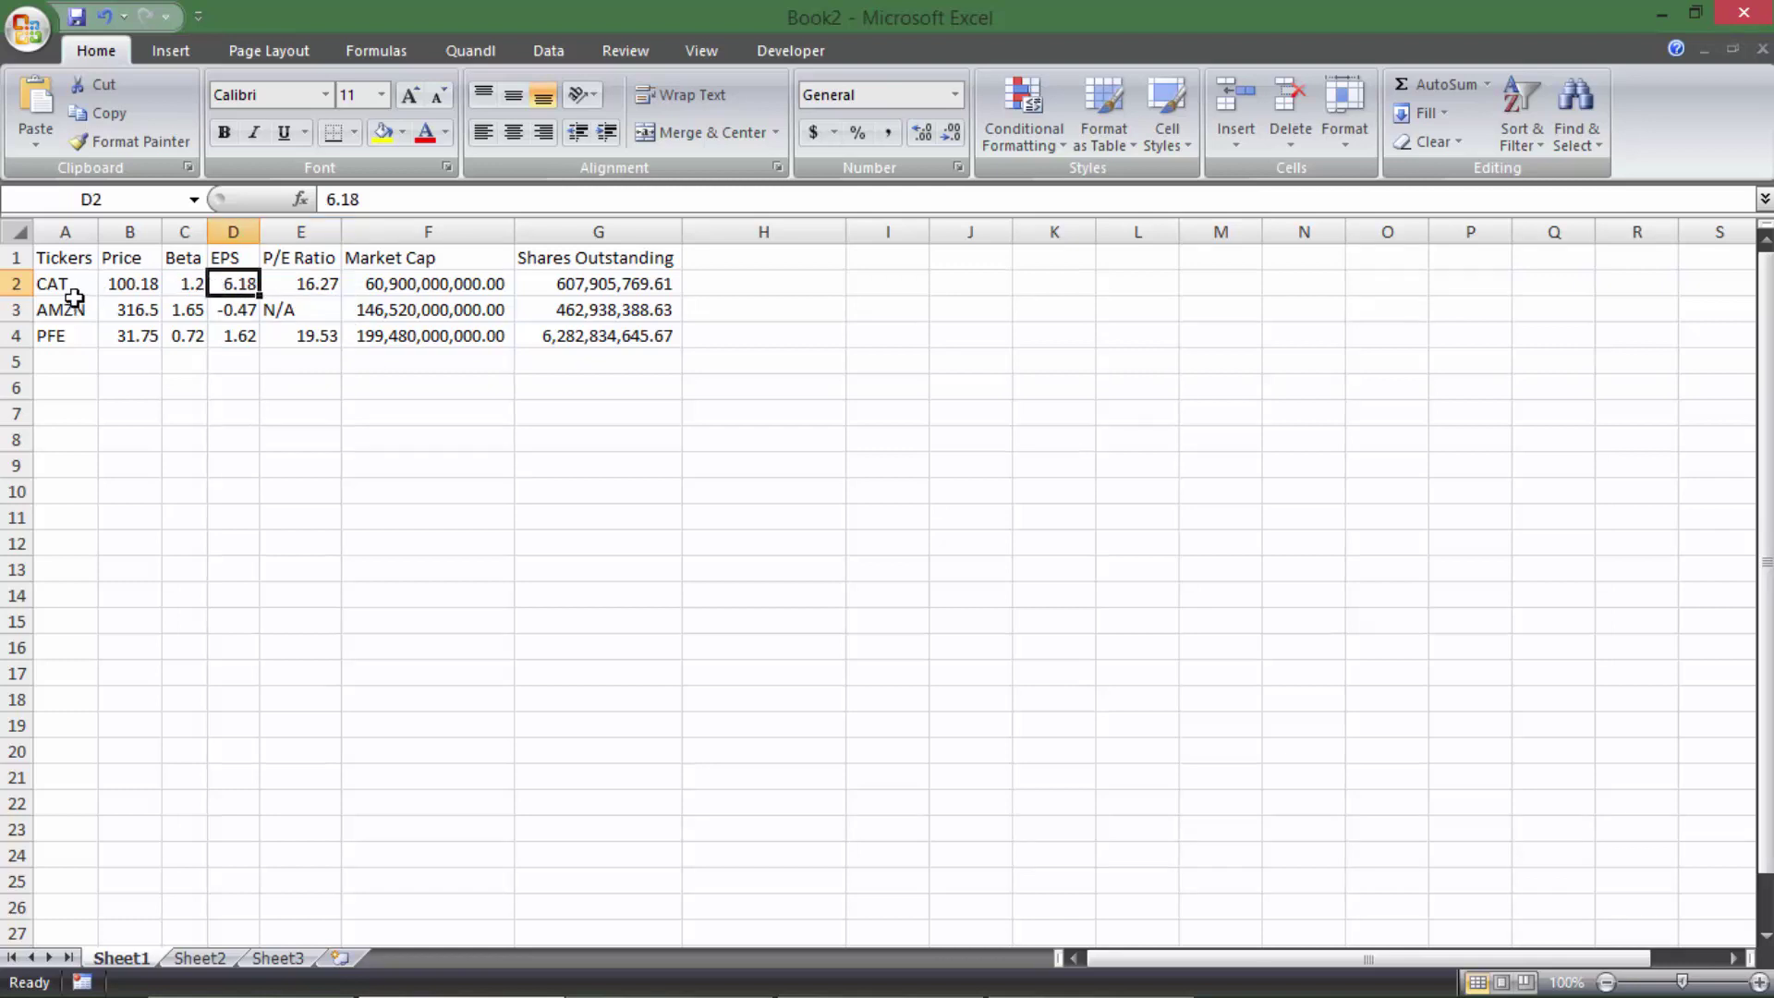
click(127, 283)
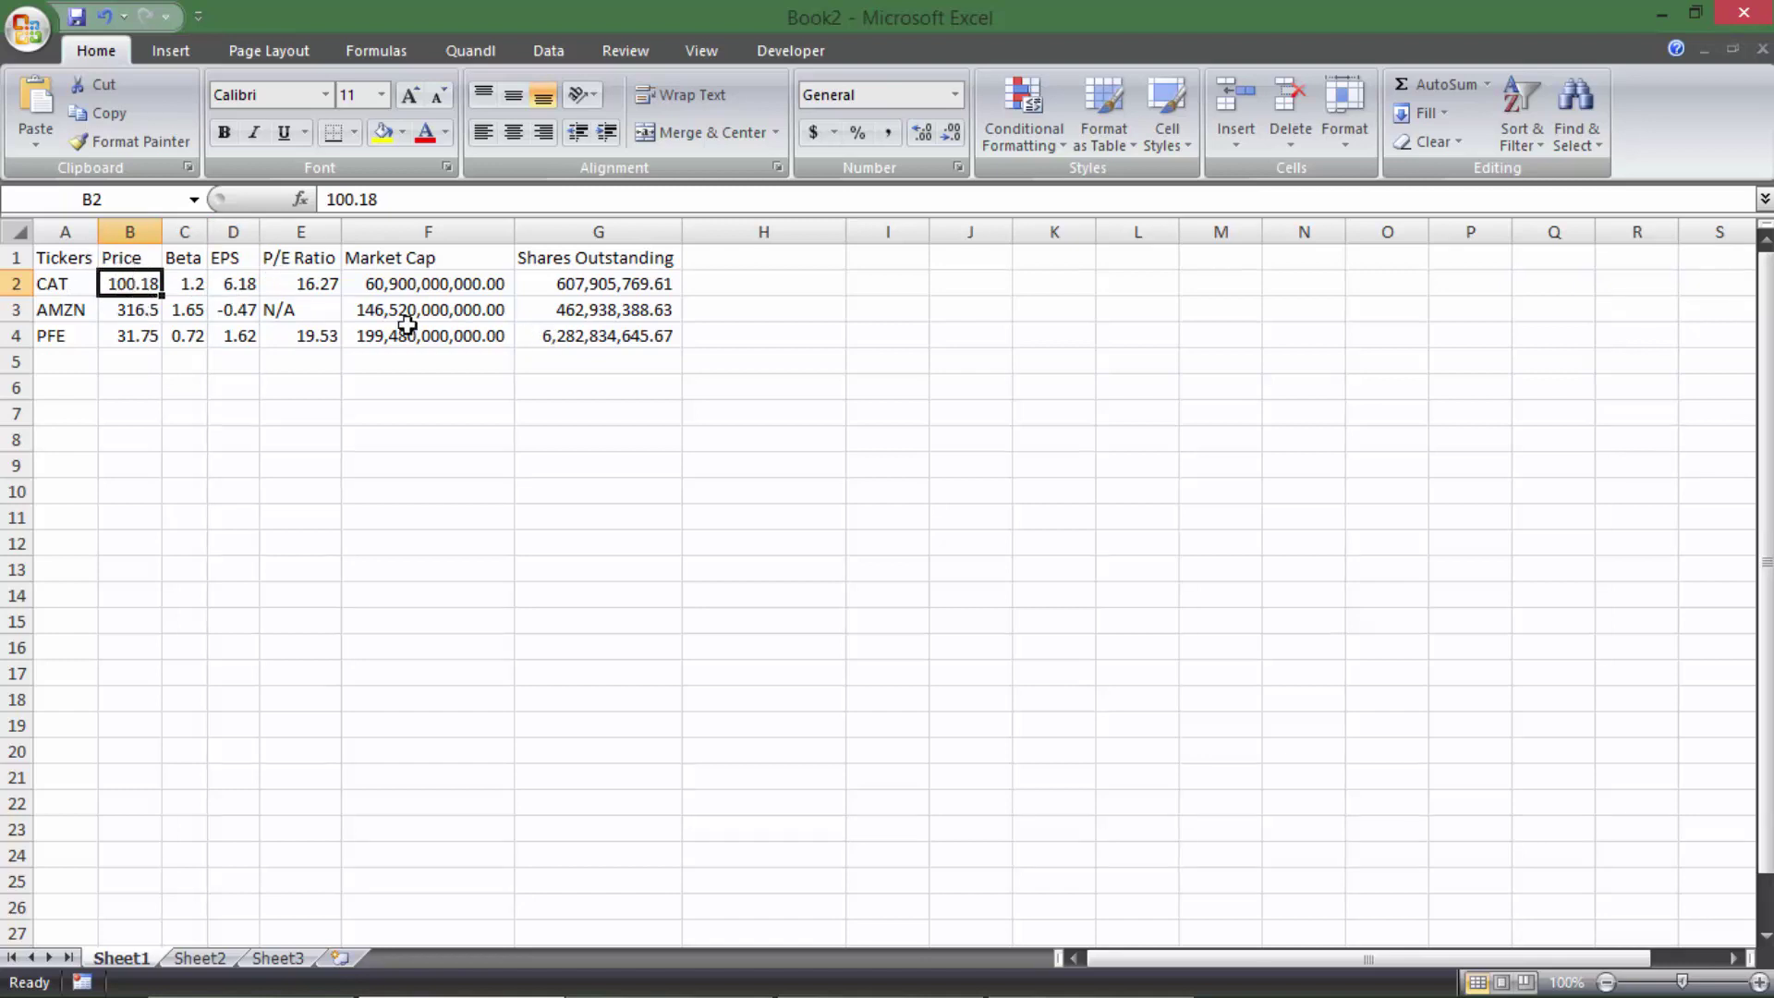
- Enter =B2/D2 in H2 as a Price ÷ EPS check for CAT, giving 16.21
click(233, 288)
click(713, 279)
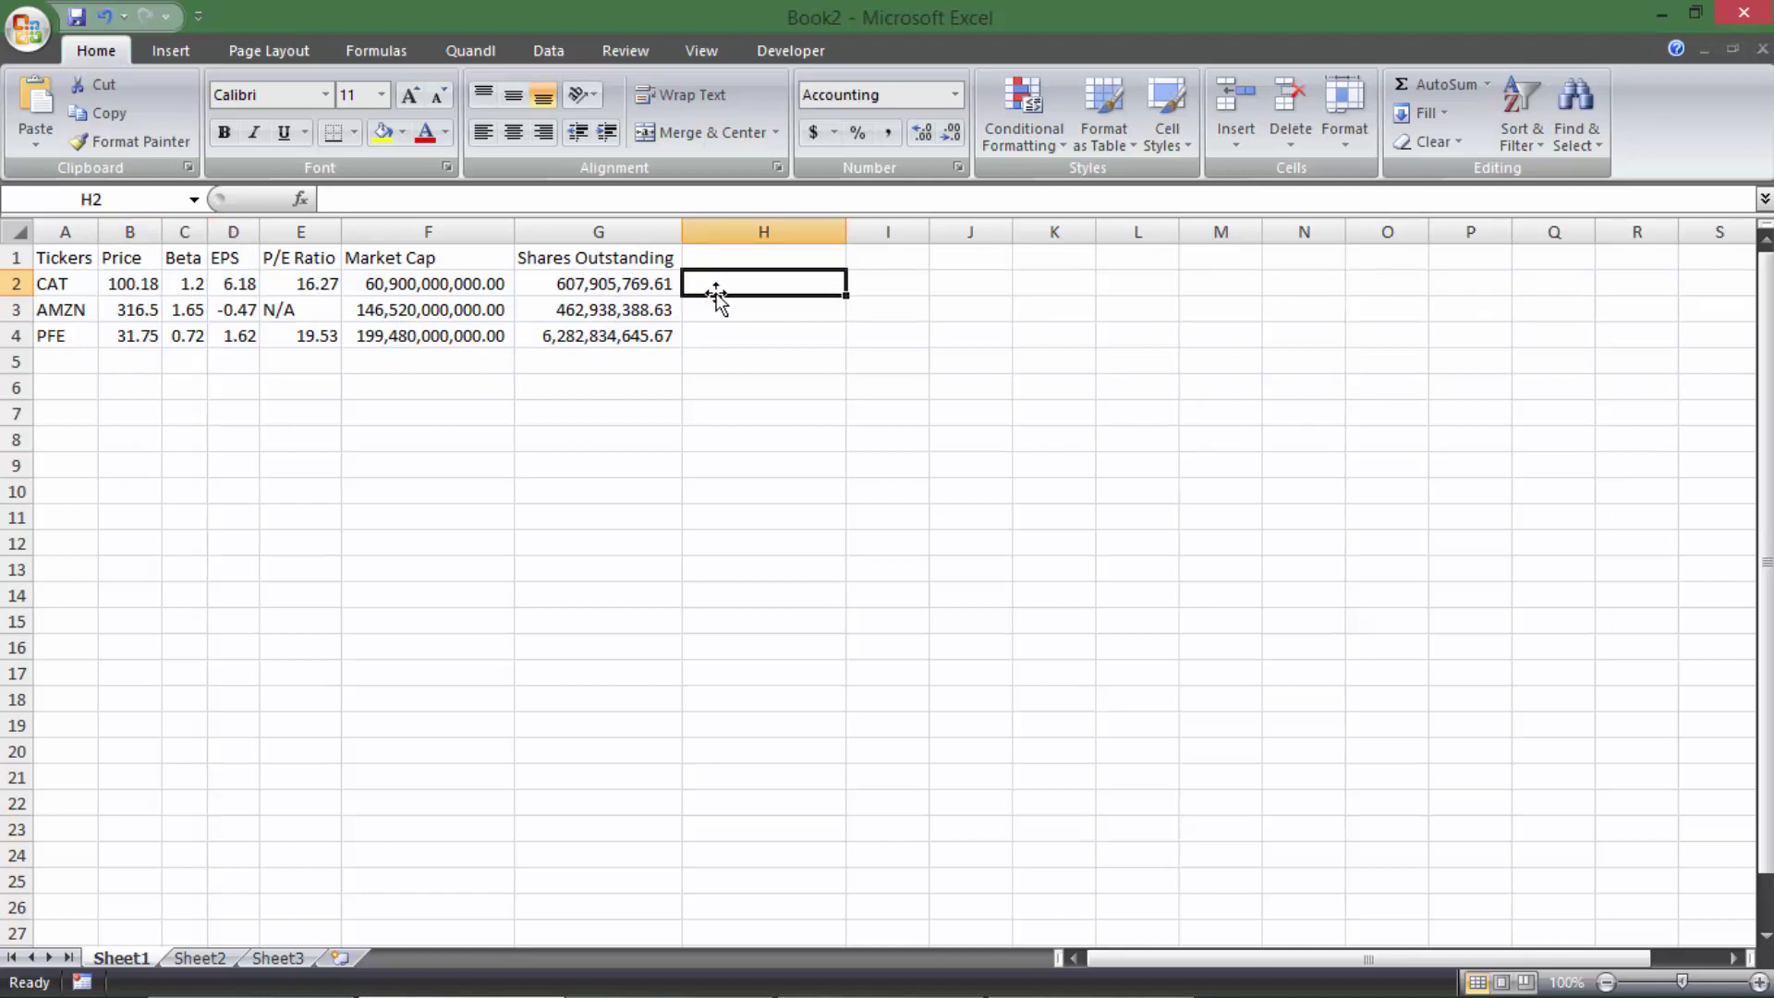
text(=)
click(144, 284)
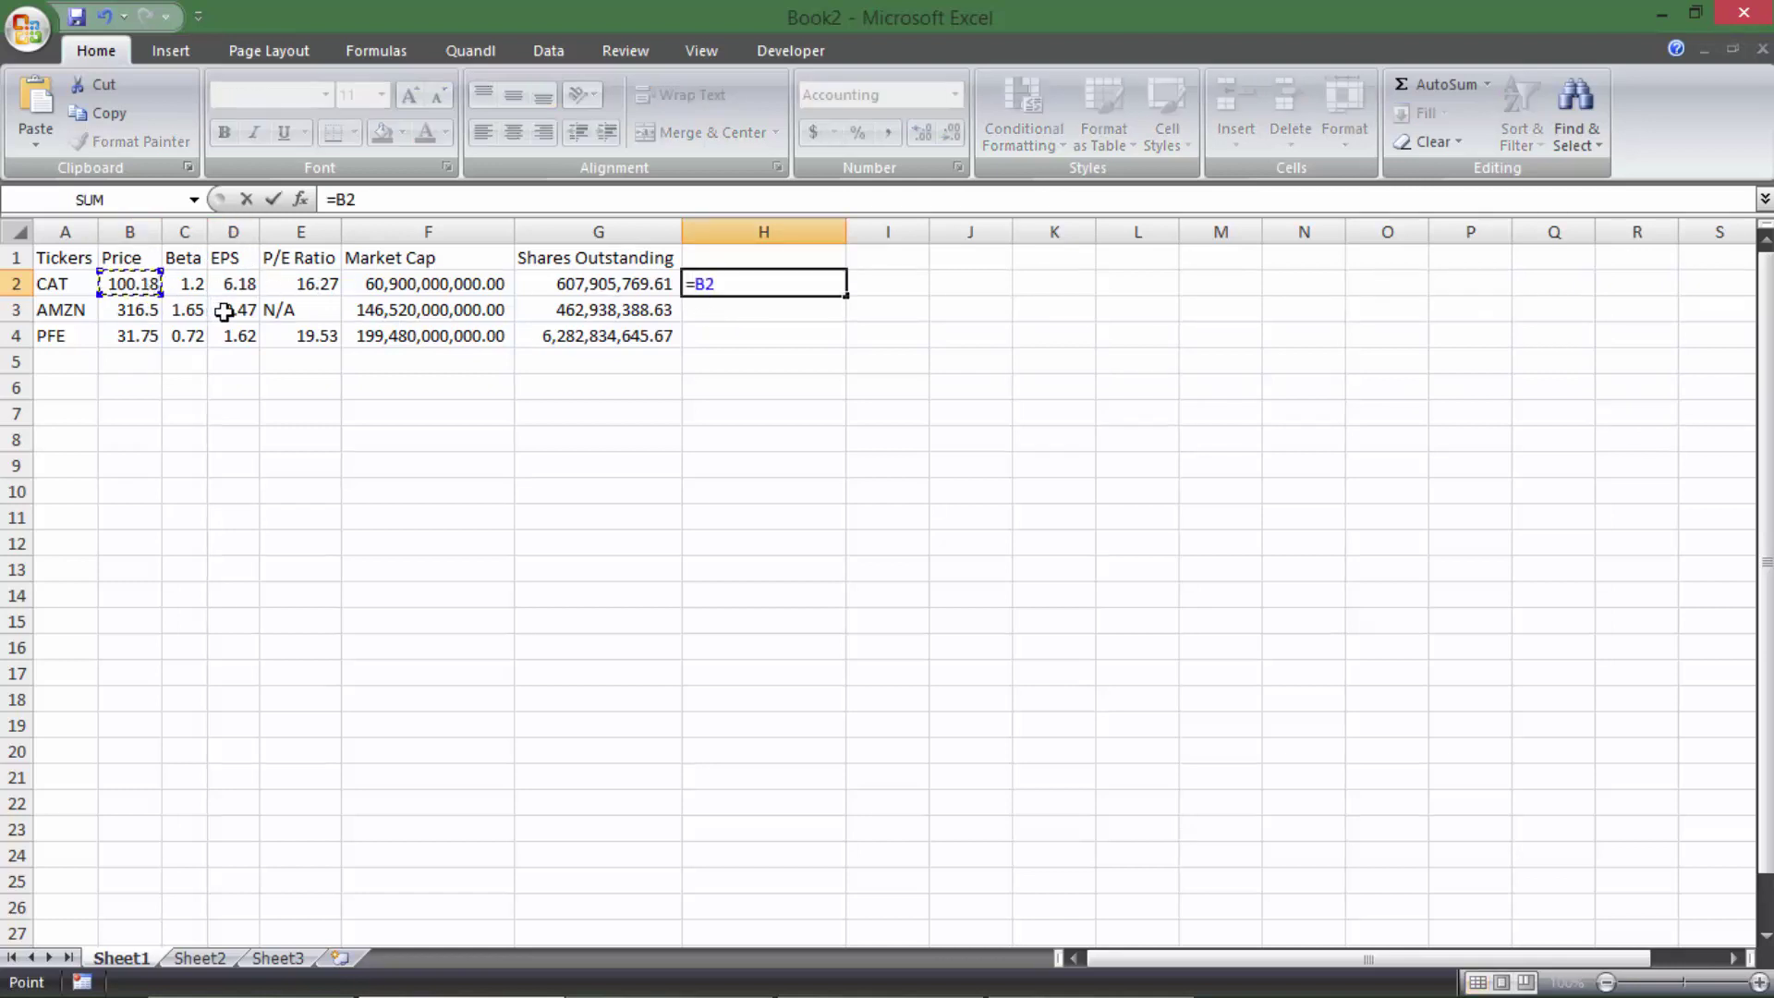
text(/)
click(242, 286)
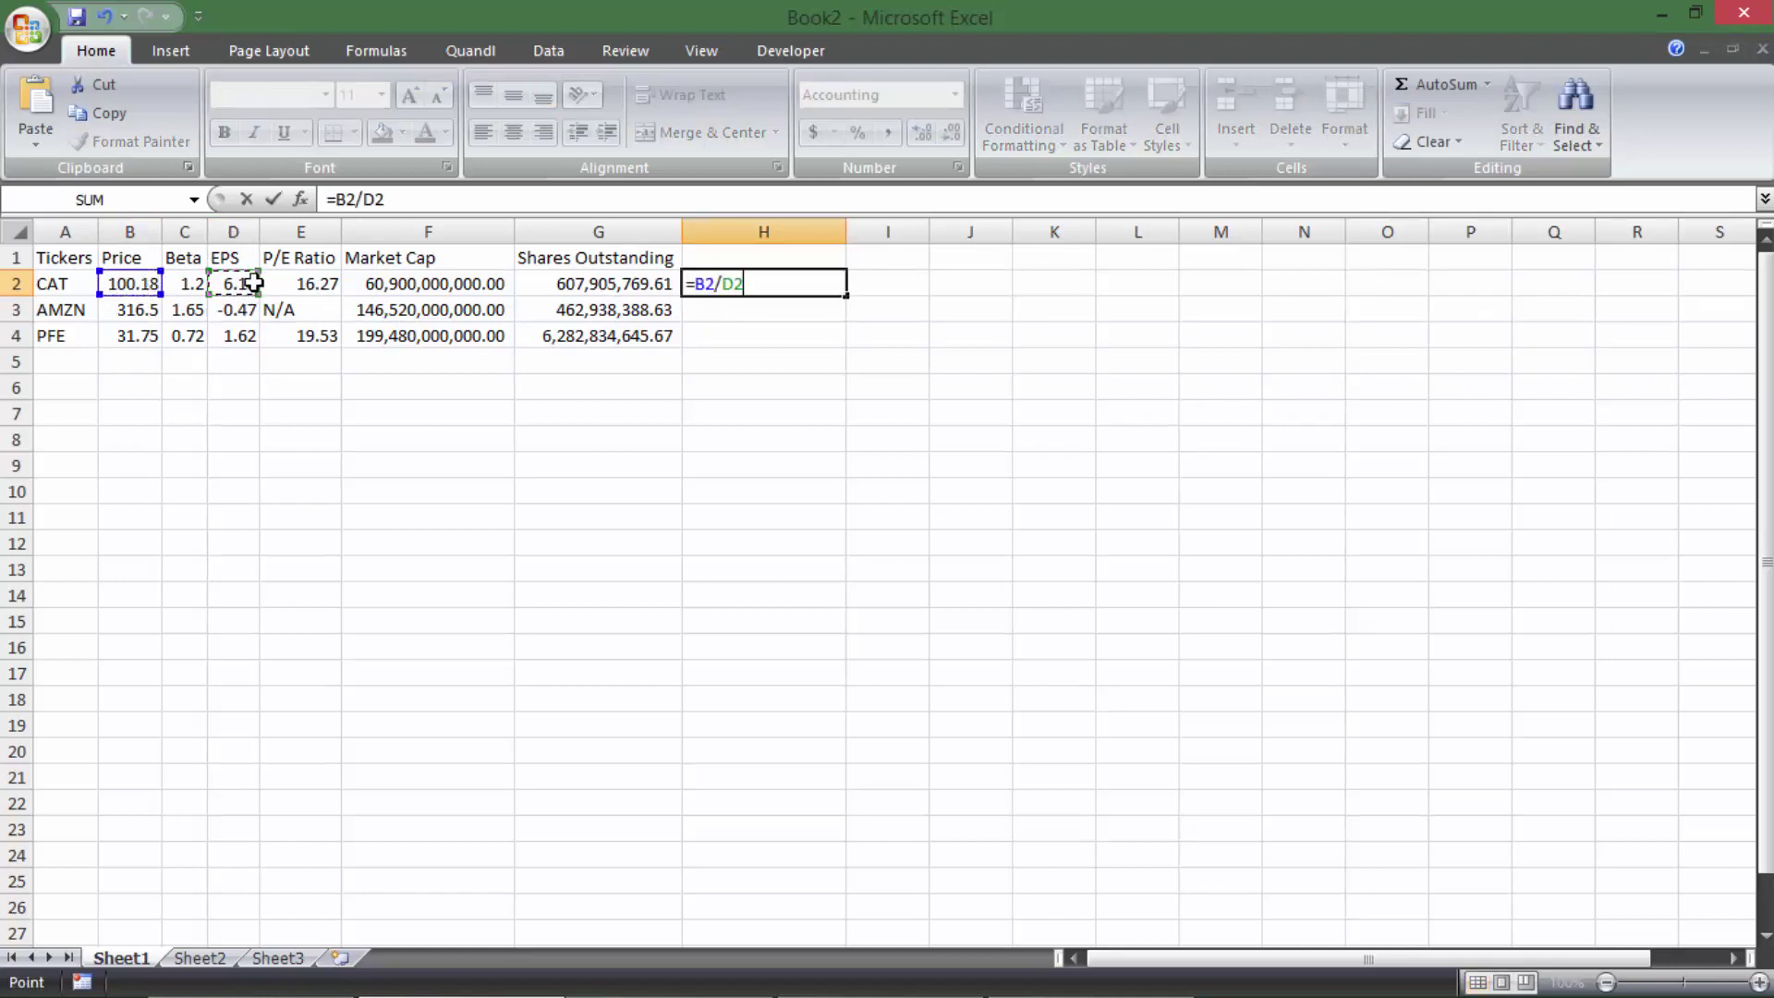
key(Return)
- Fill the check down to H4, giving (673.40) and 19.60, and compare with listed P/E
click(334, 284)
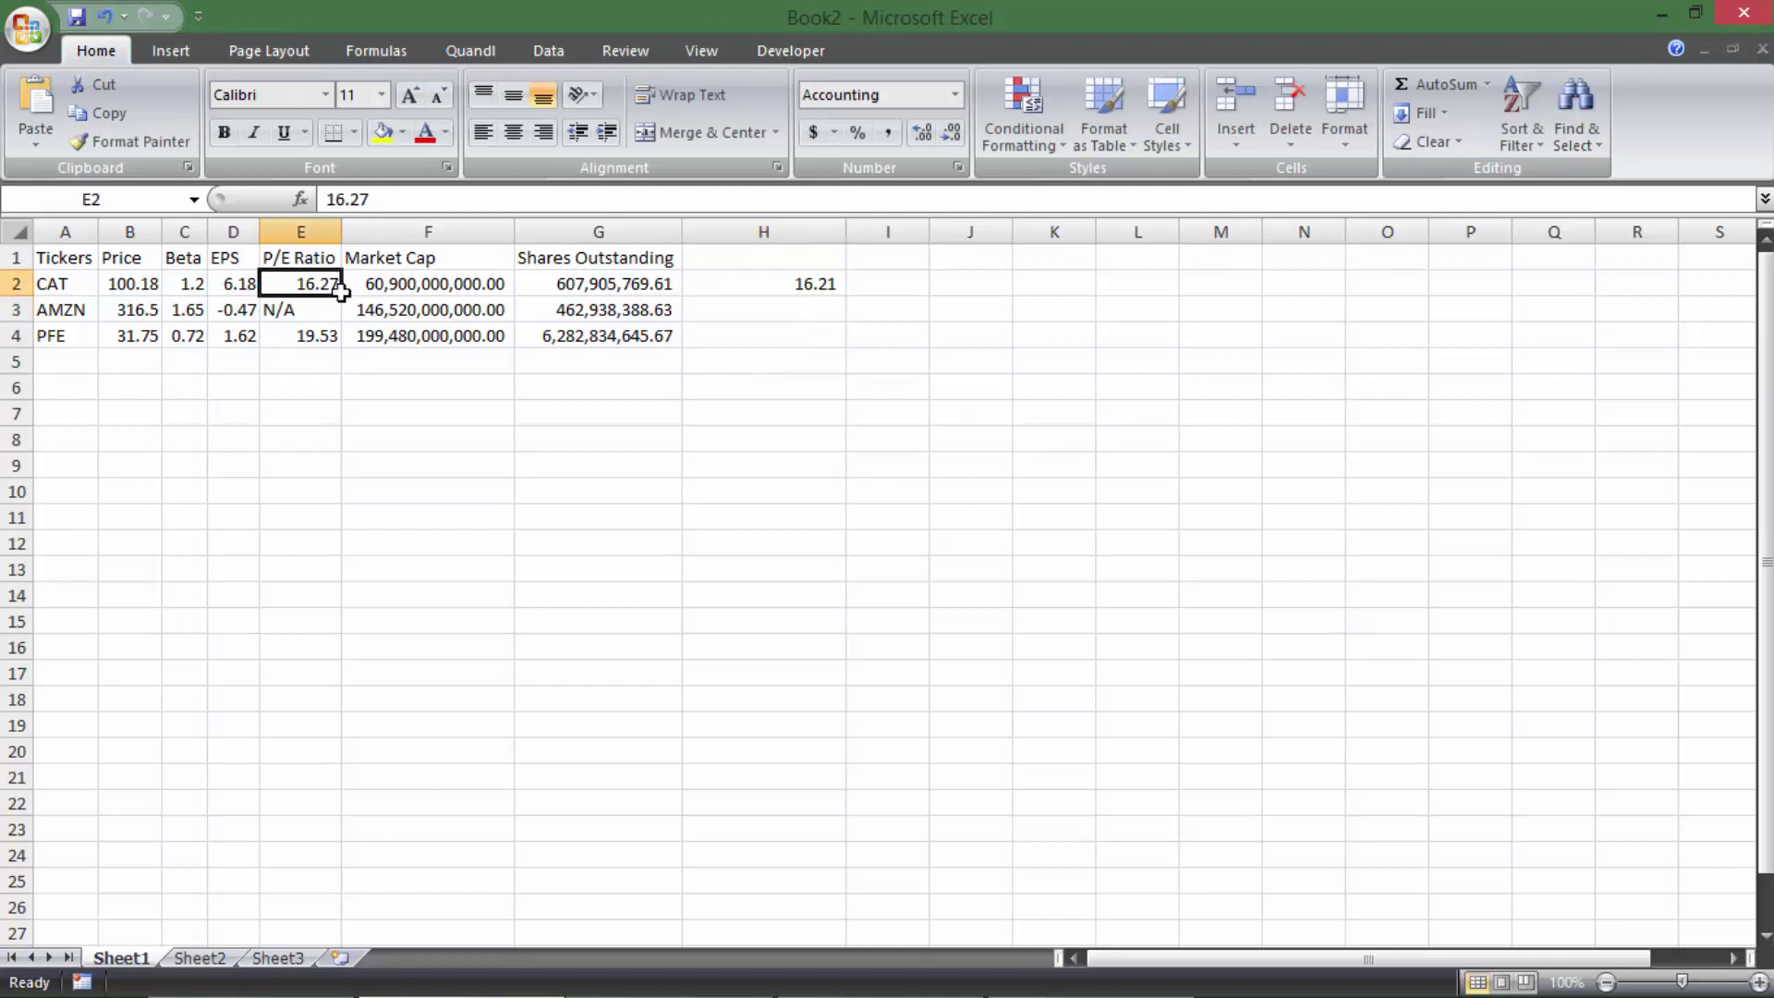
click(773, 283)
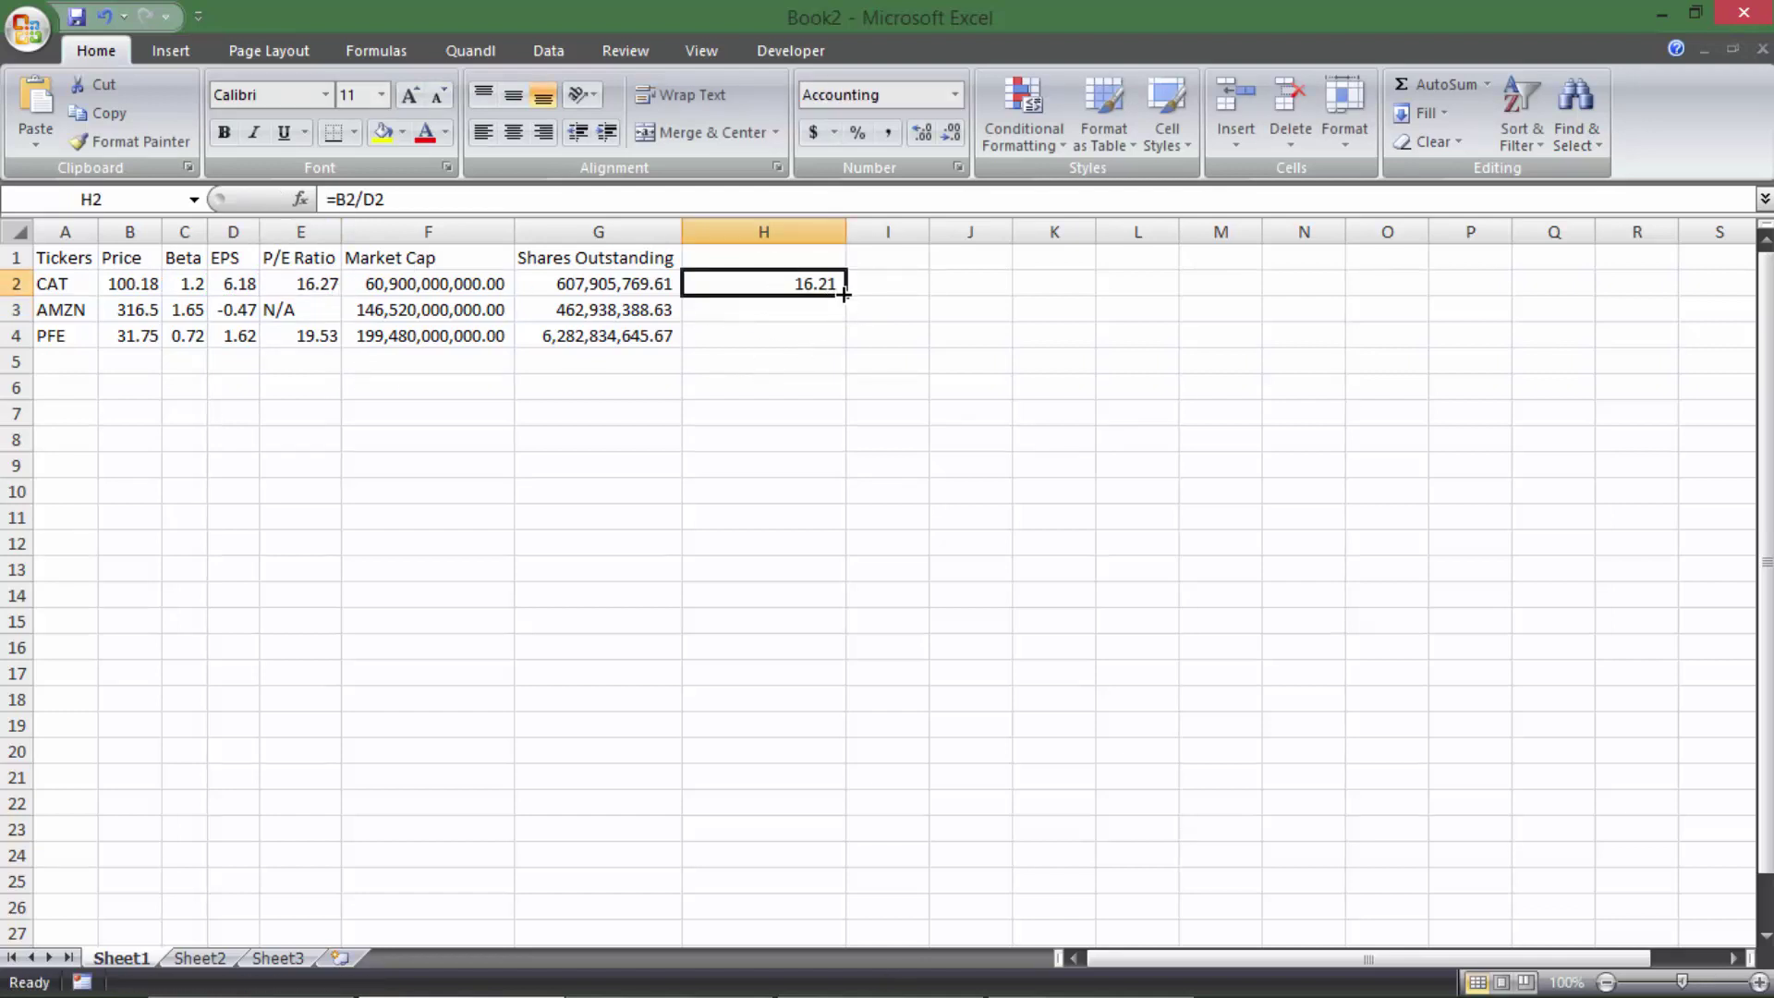
drag(844, 294, 837, 342)
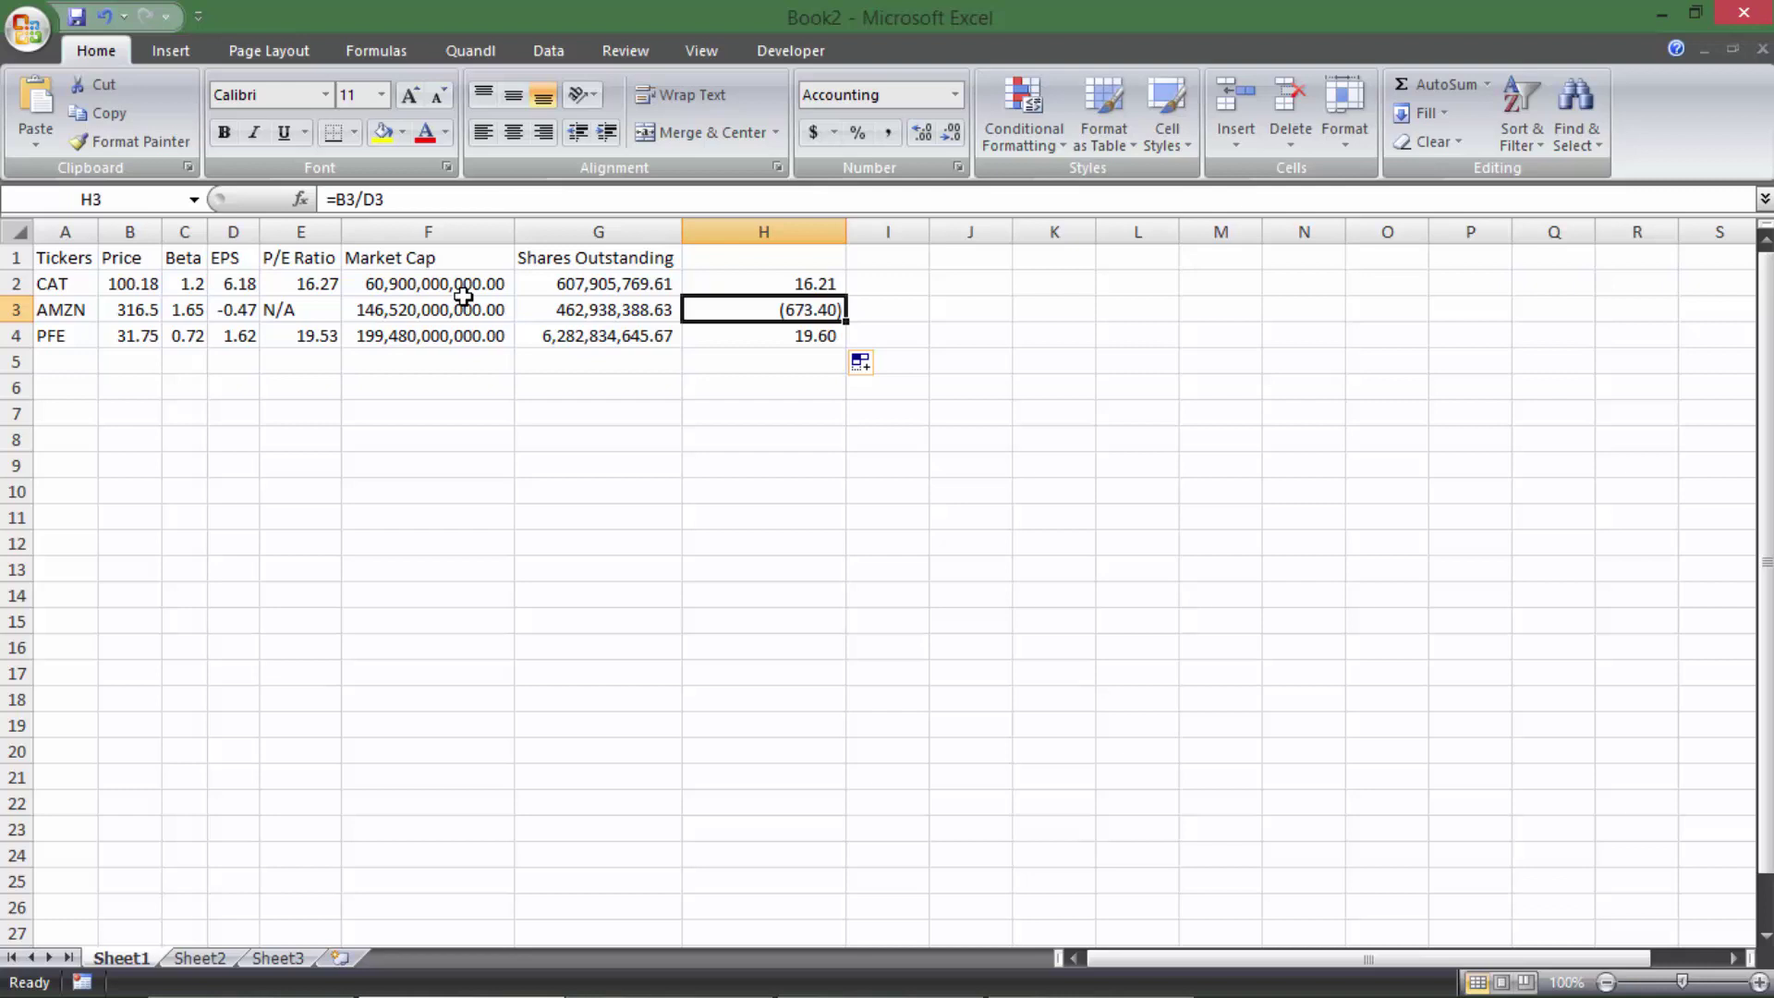
click(301, 309)
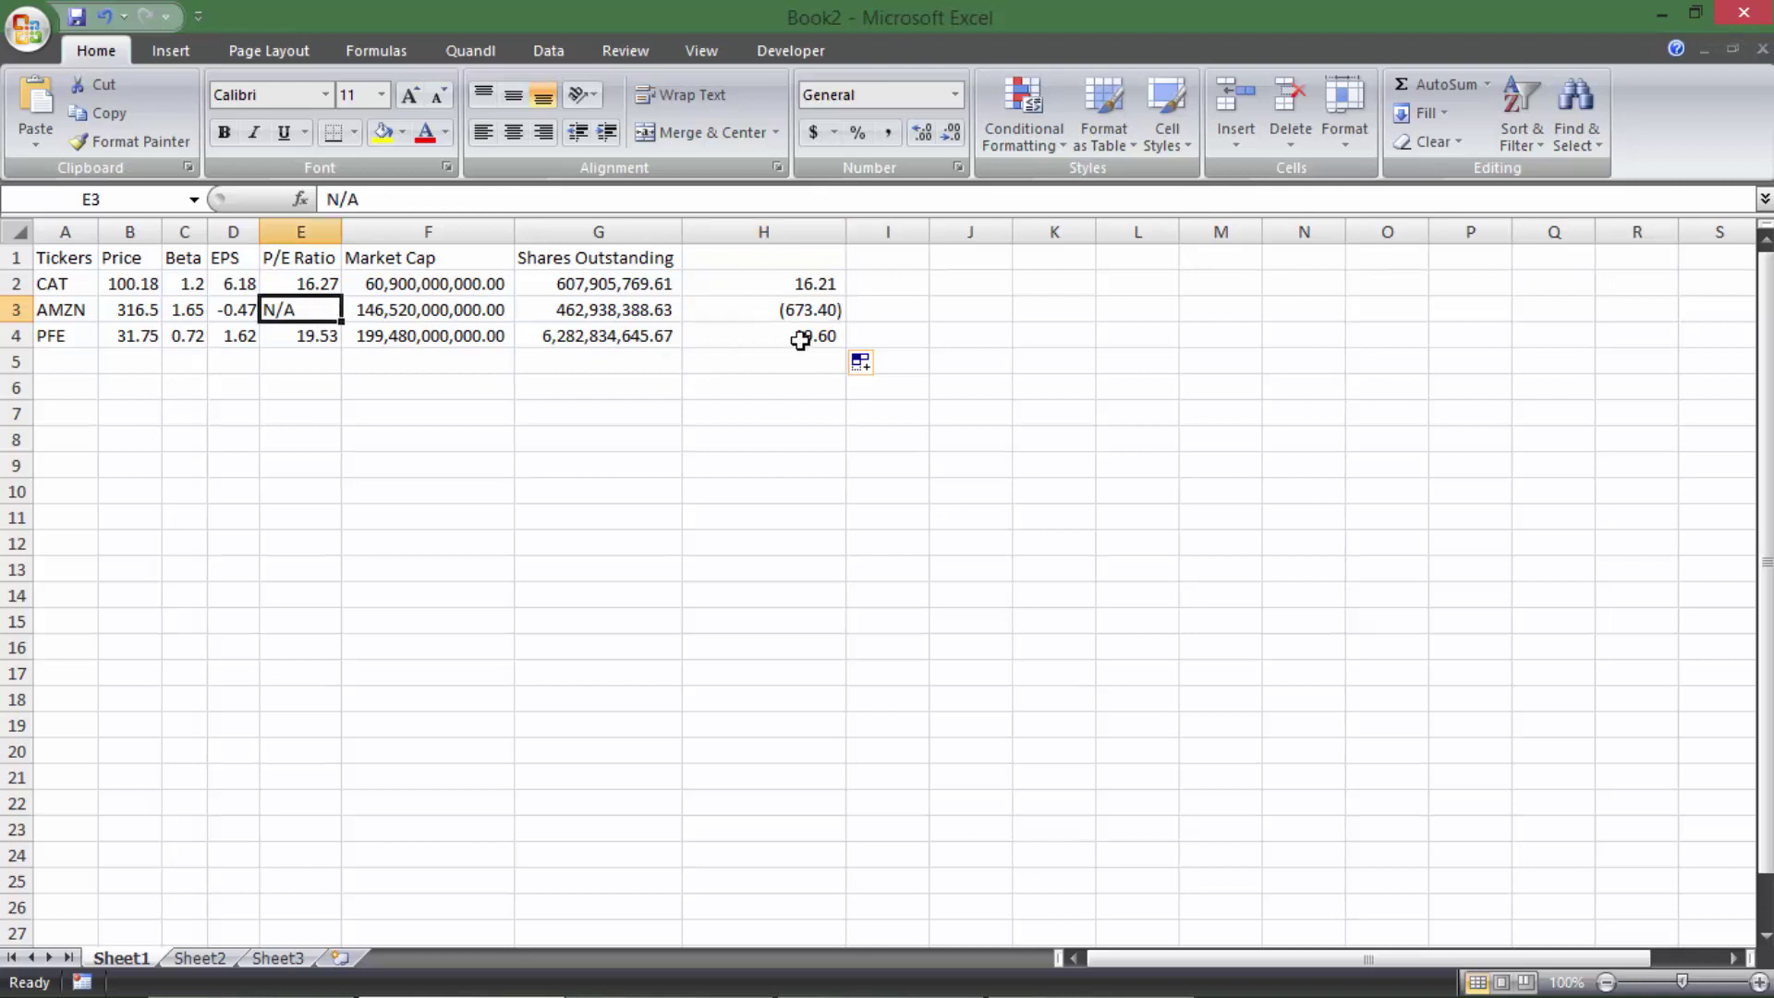
click(793, 314)
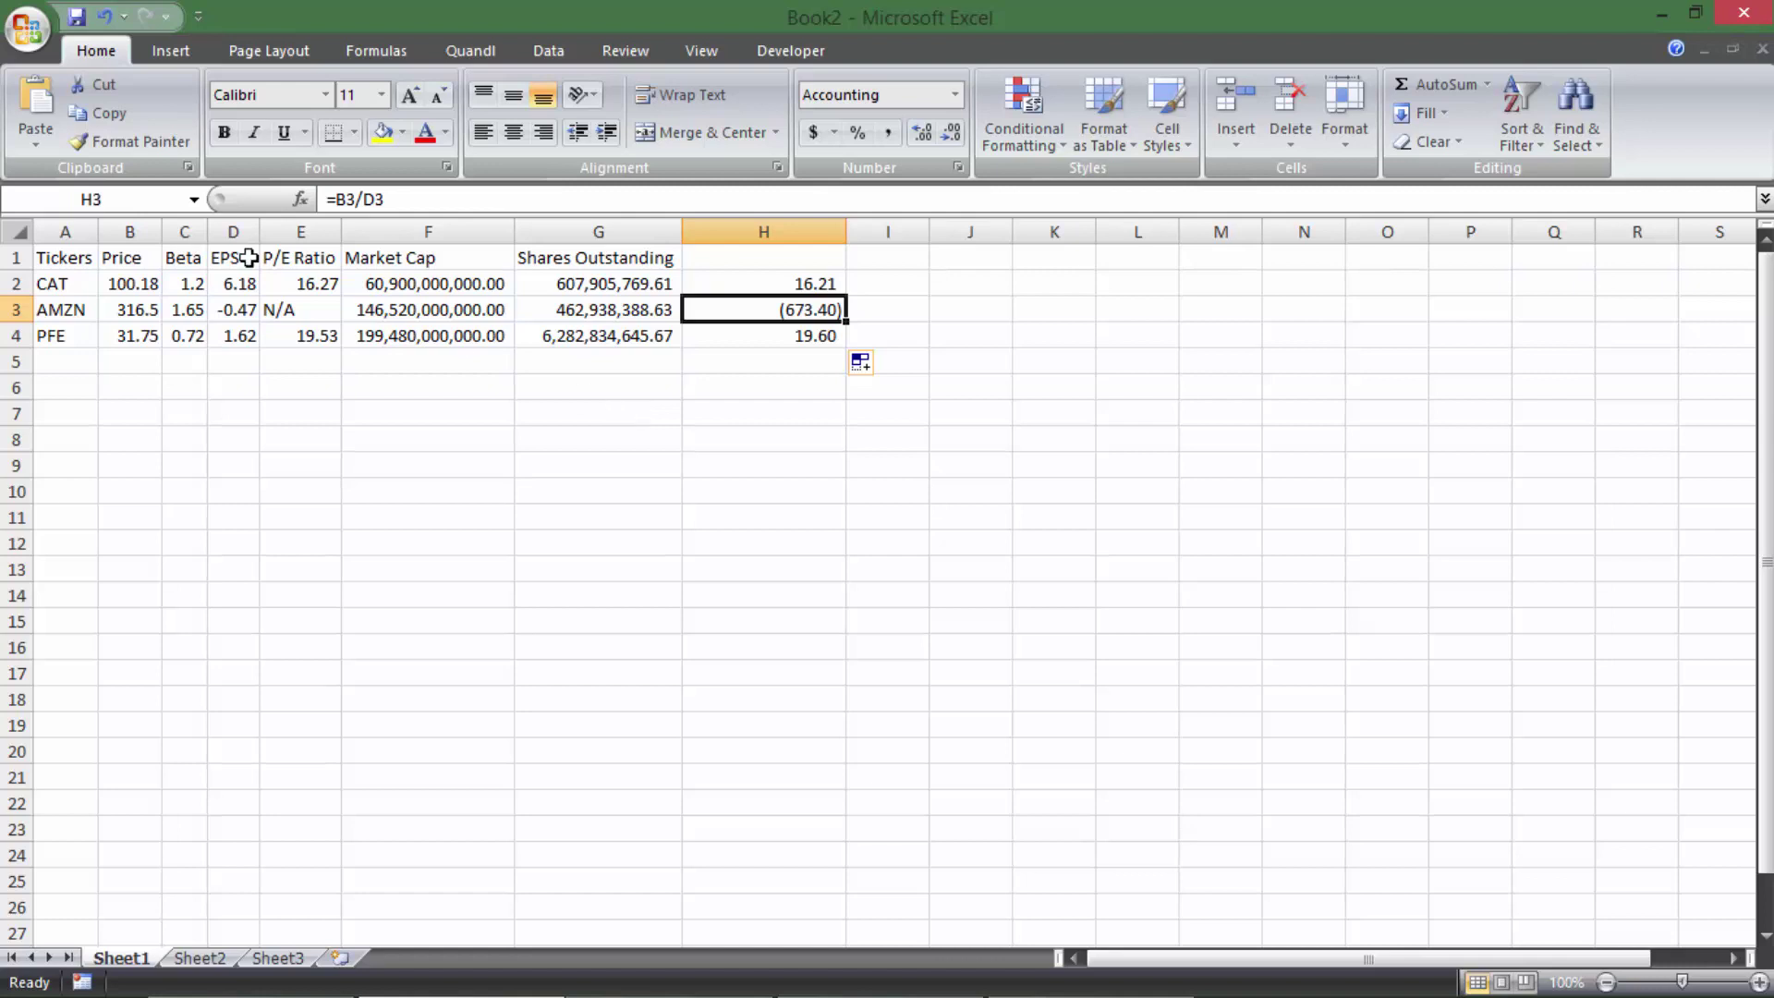
- Compare the checks with AMZN's N/A and PFE's 19.53 P/E, then delete the column H values
click(235, 311)
click(286, 320)
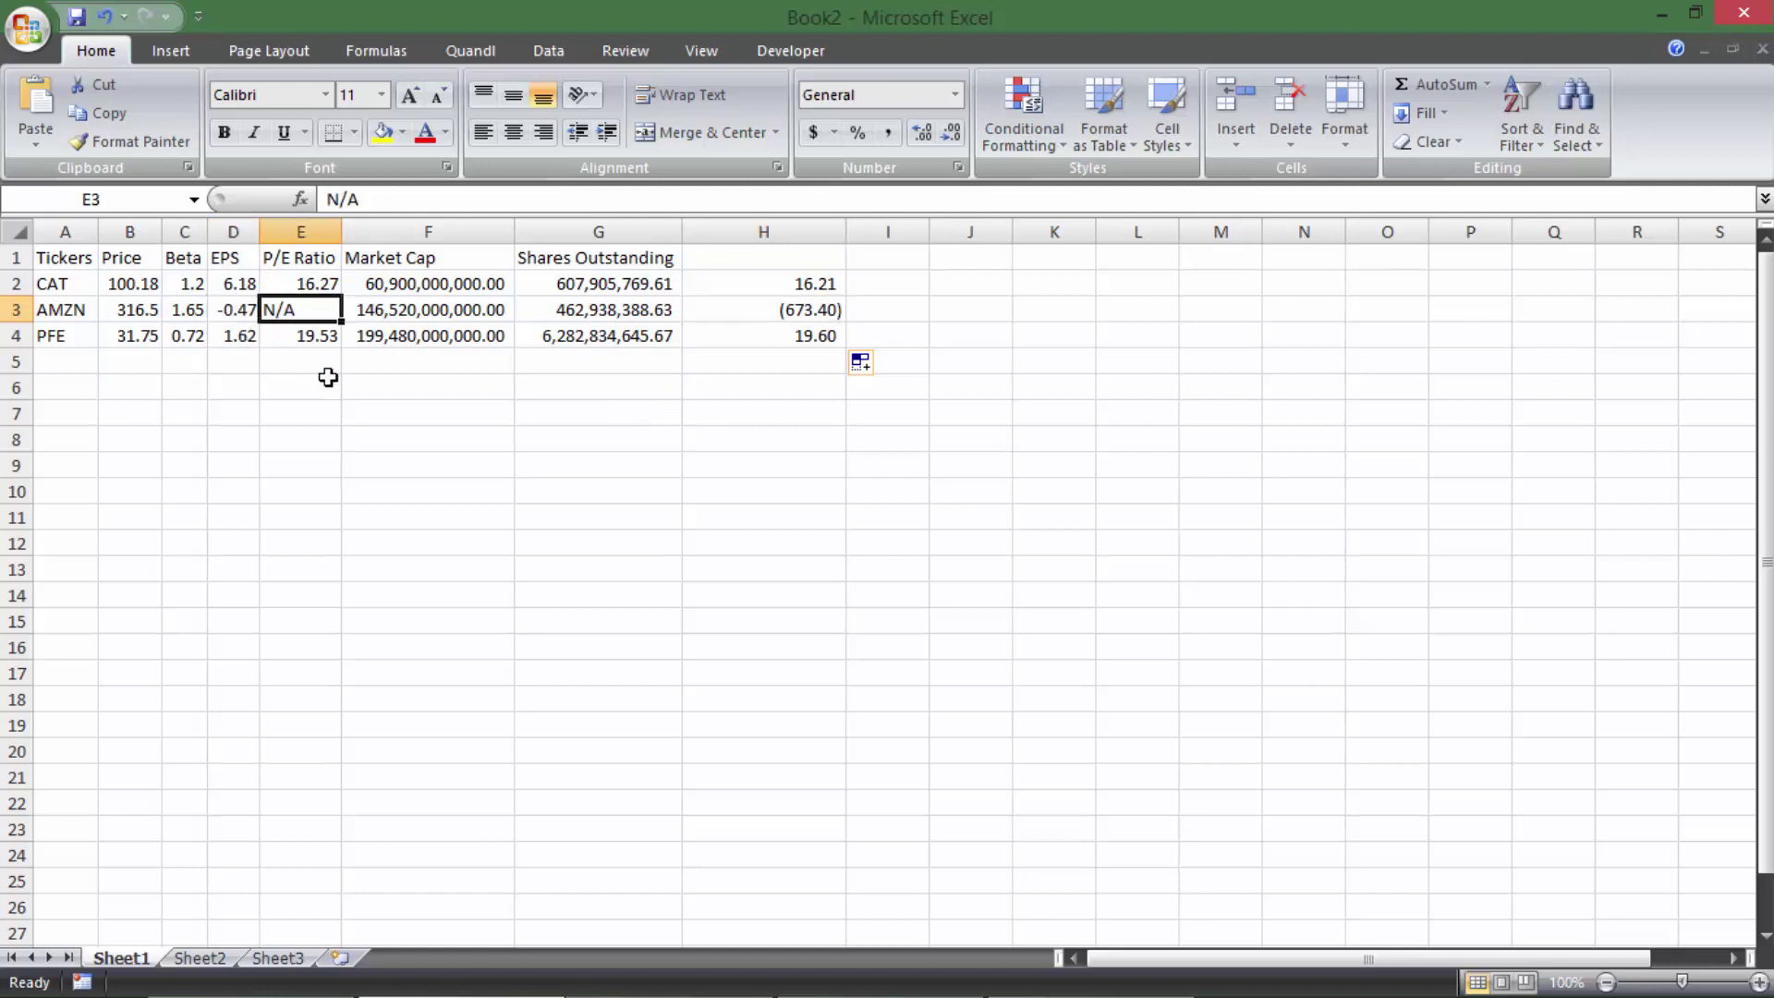
click(761, 340)
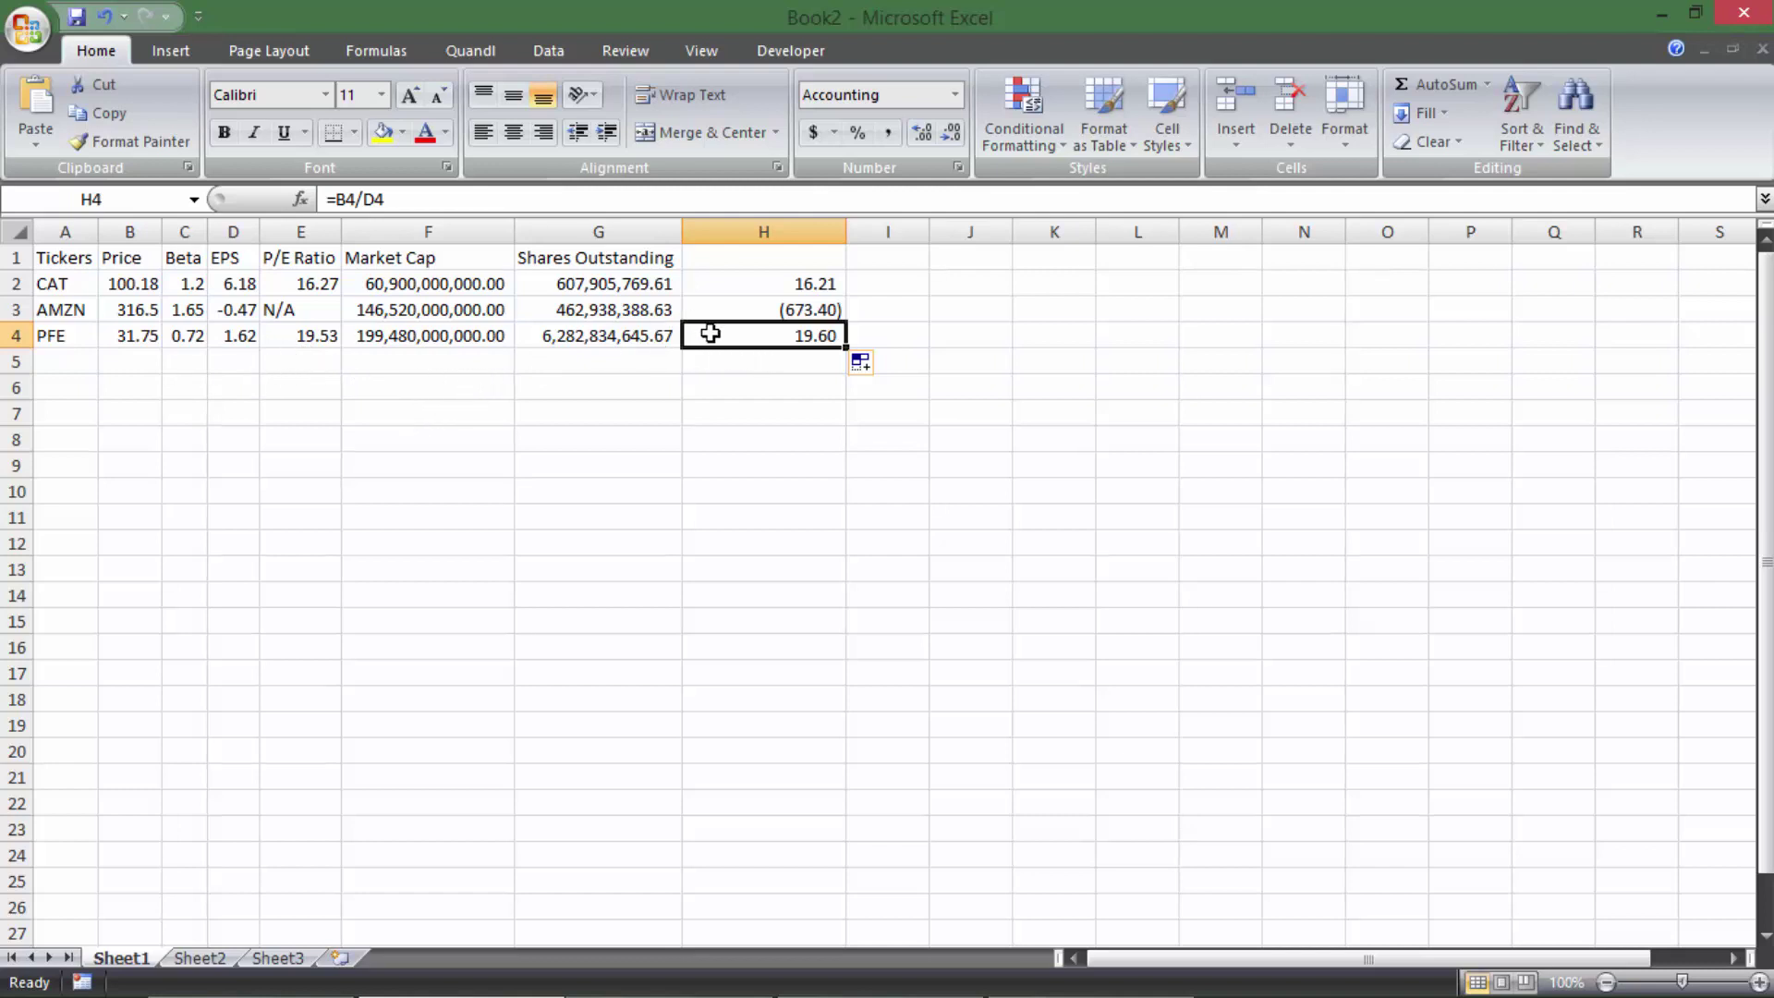
click(300, 342)
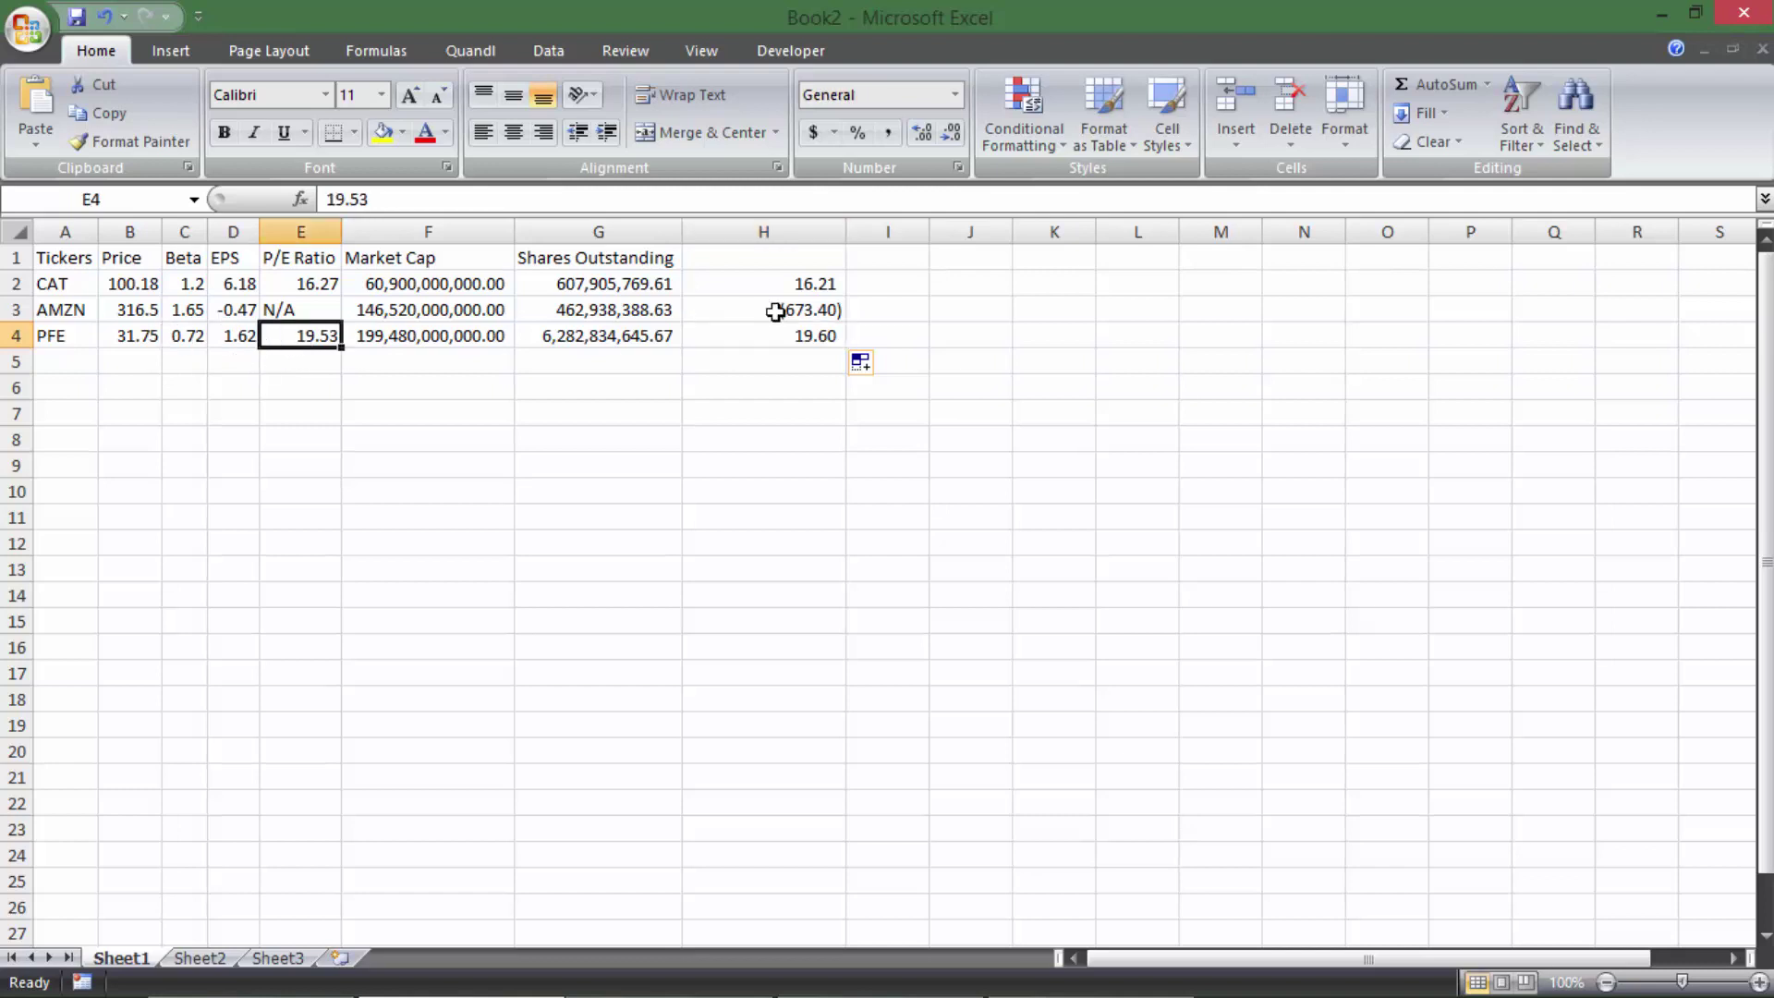
drag(766, 284, 746, 361)
key(Delete)
click(282, 337)
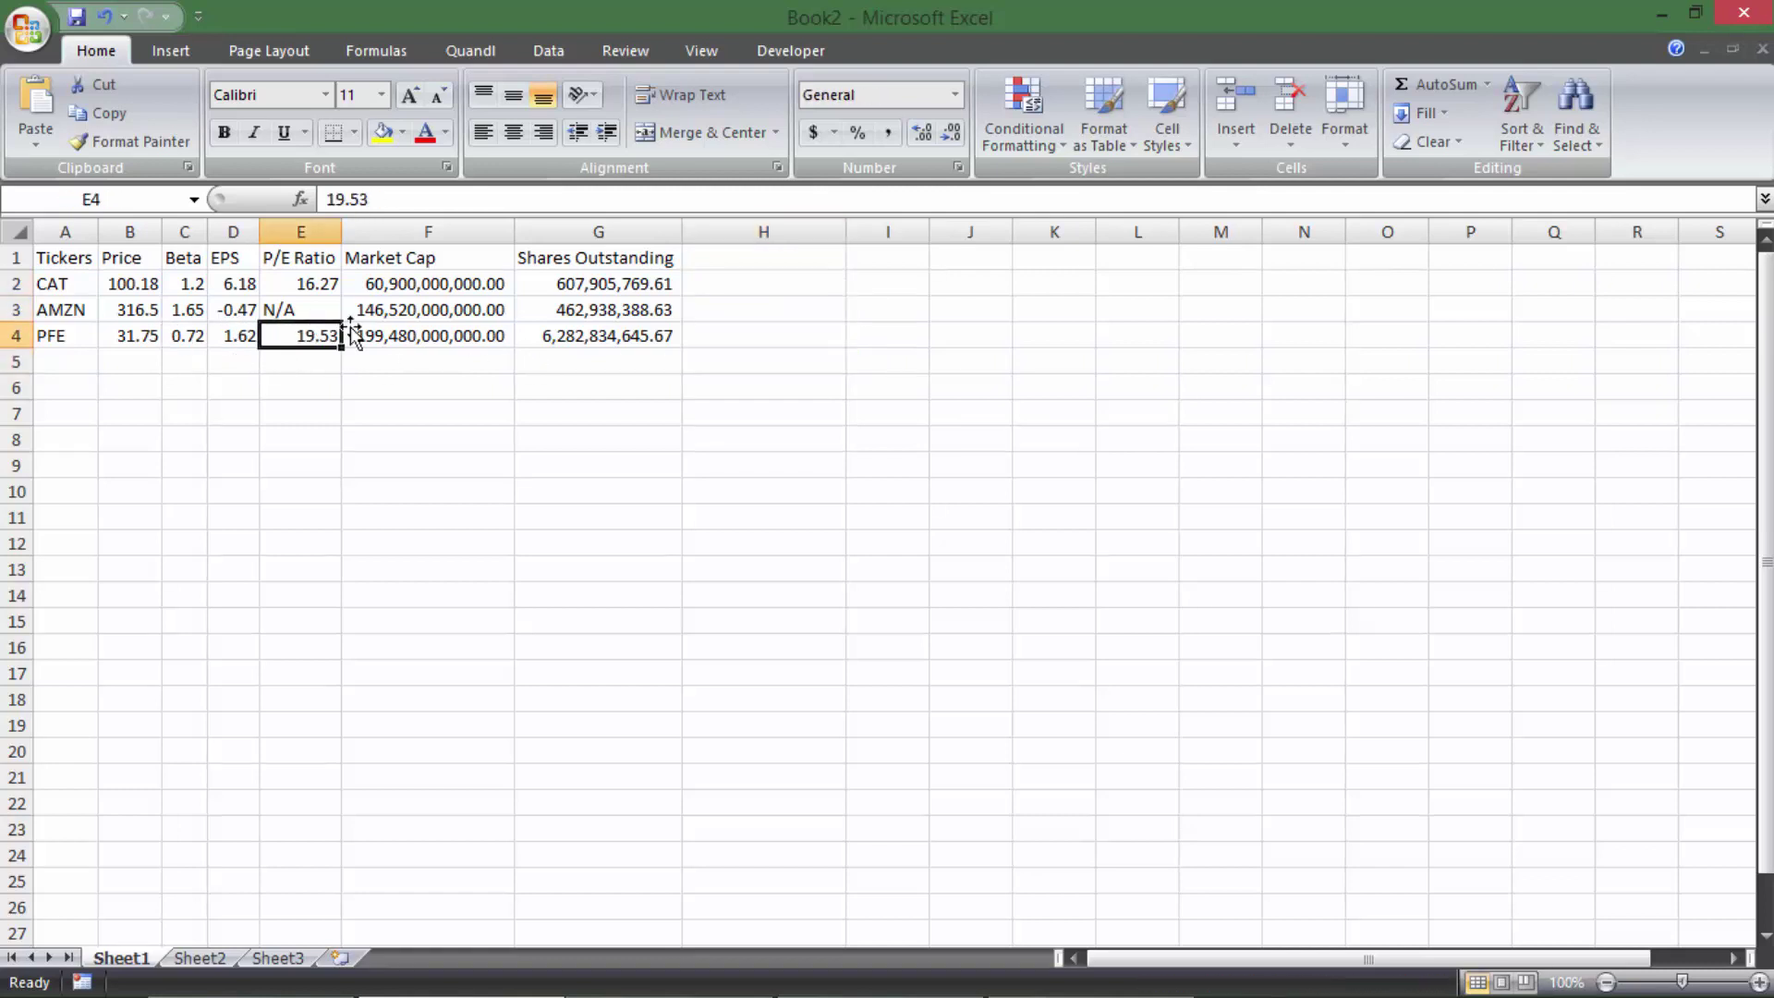
click(433, 398)
right_click(432, 395)
click(370, 398)
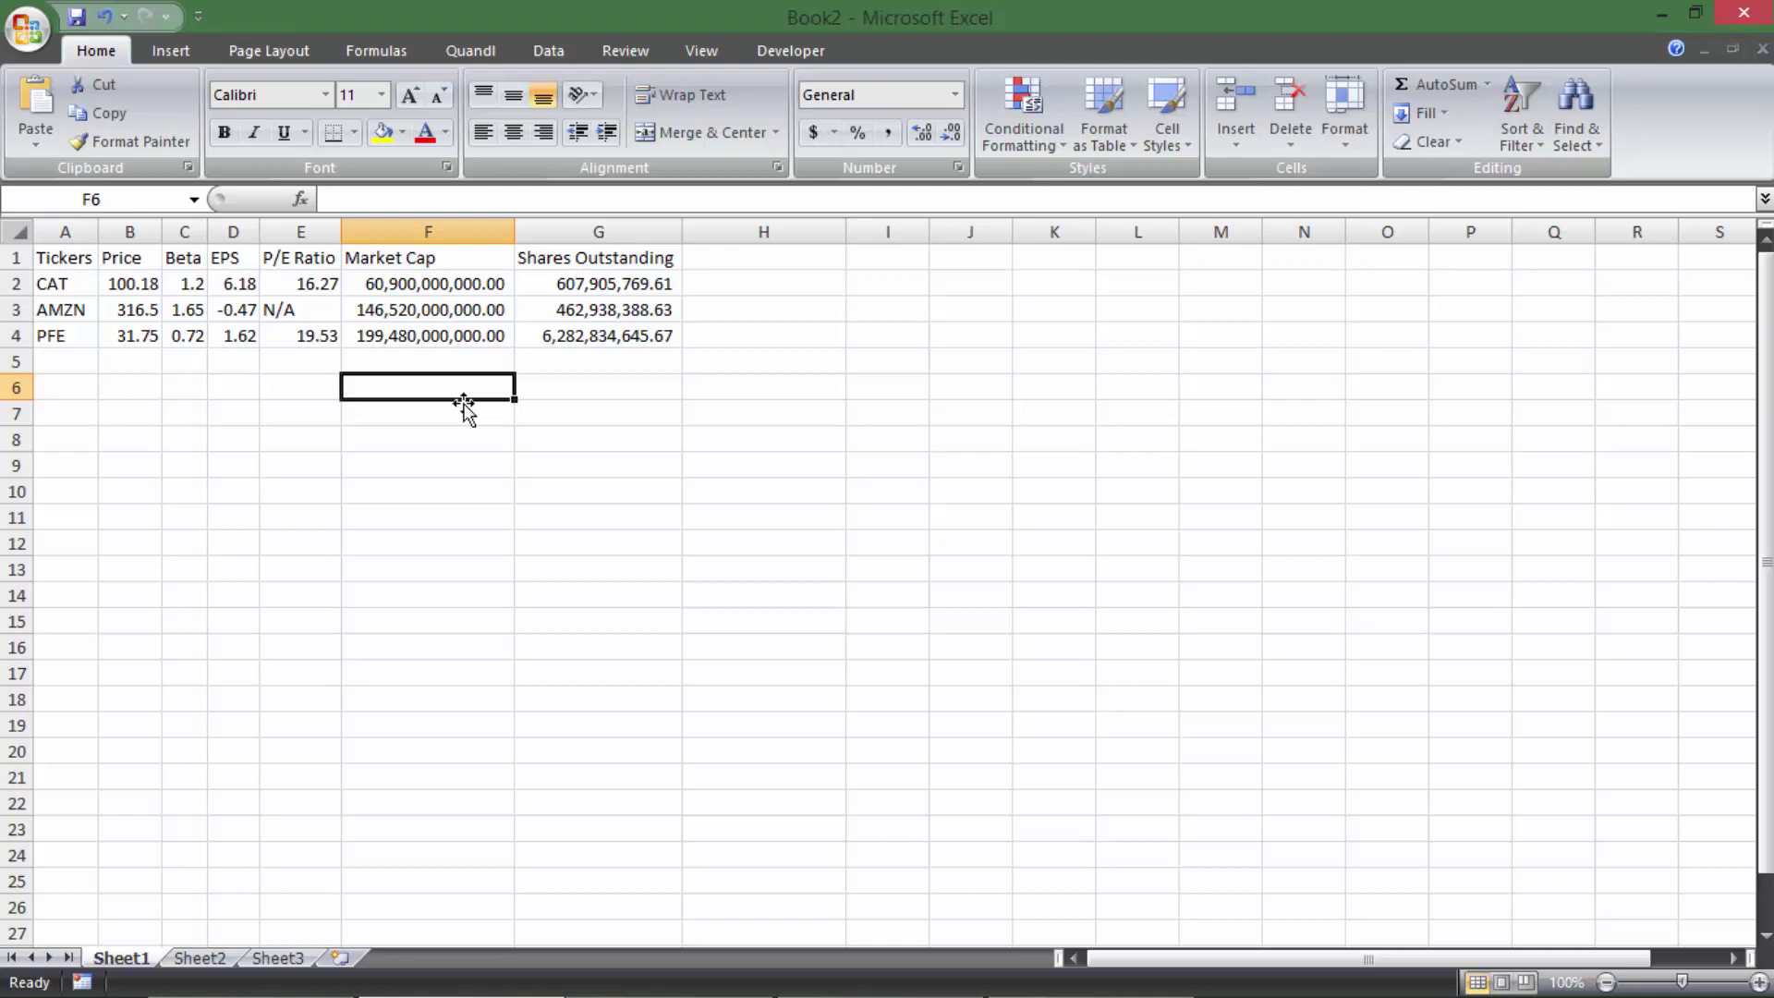
click(269, 291)
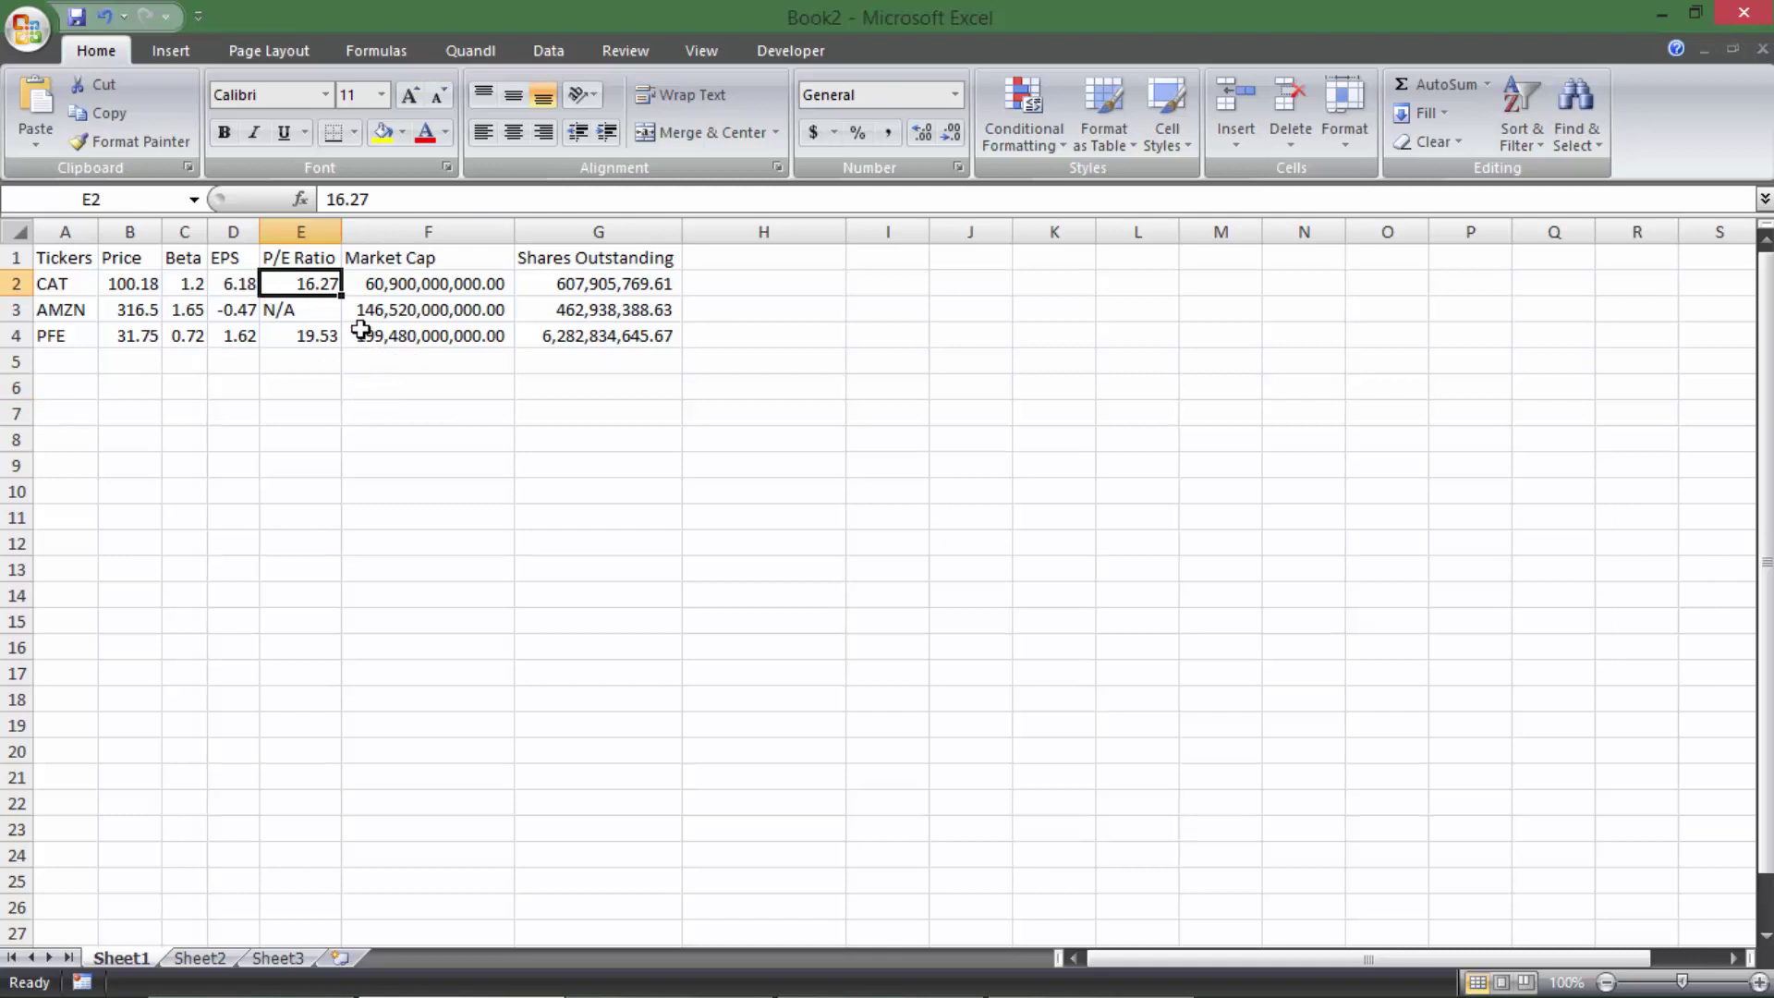
click(123, 285)
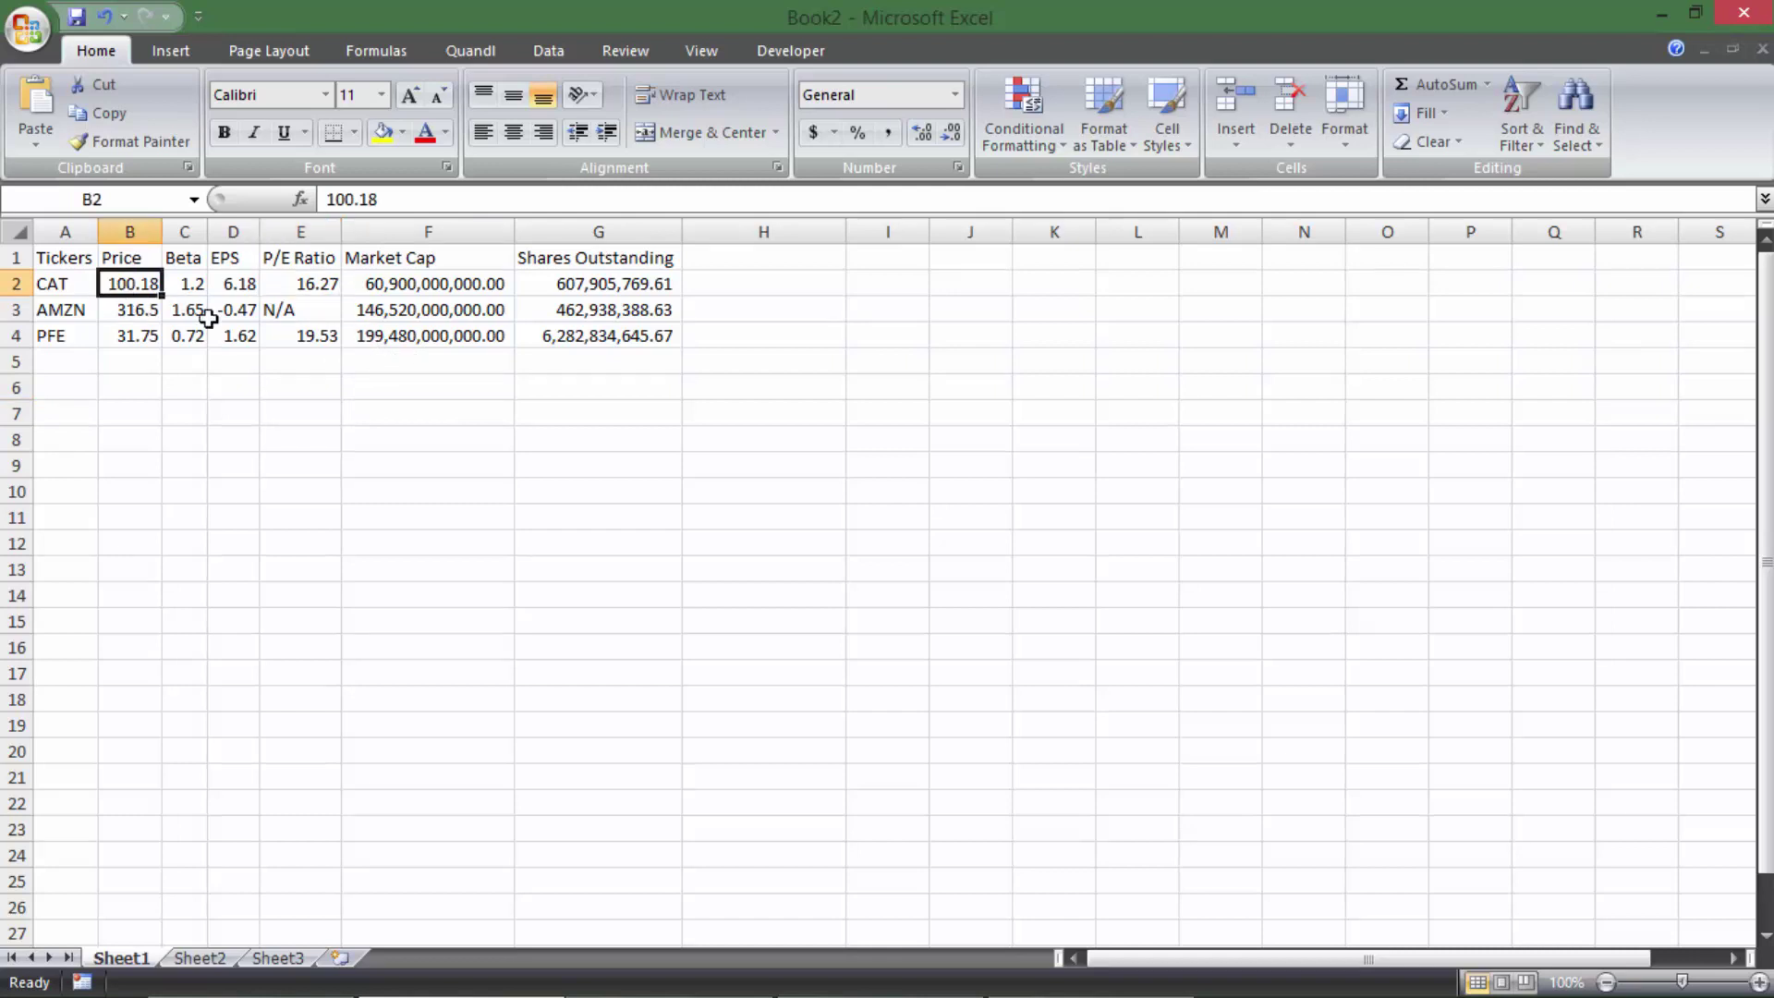
click(325, 341)
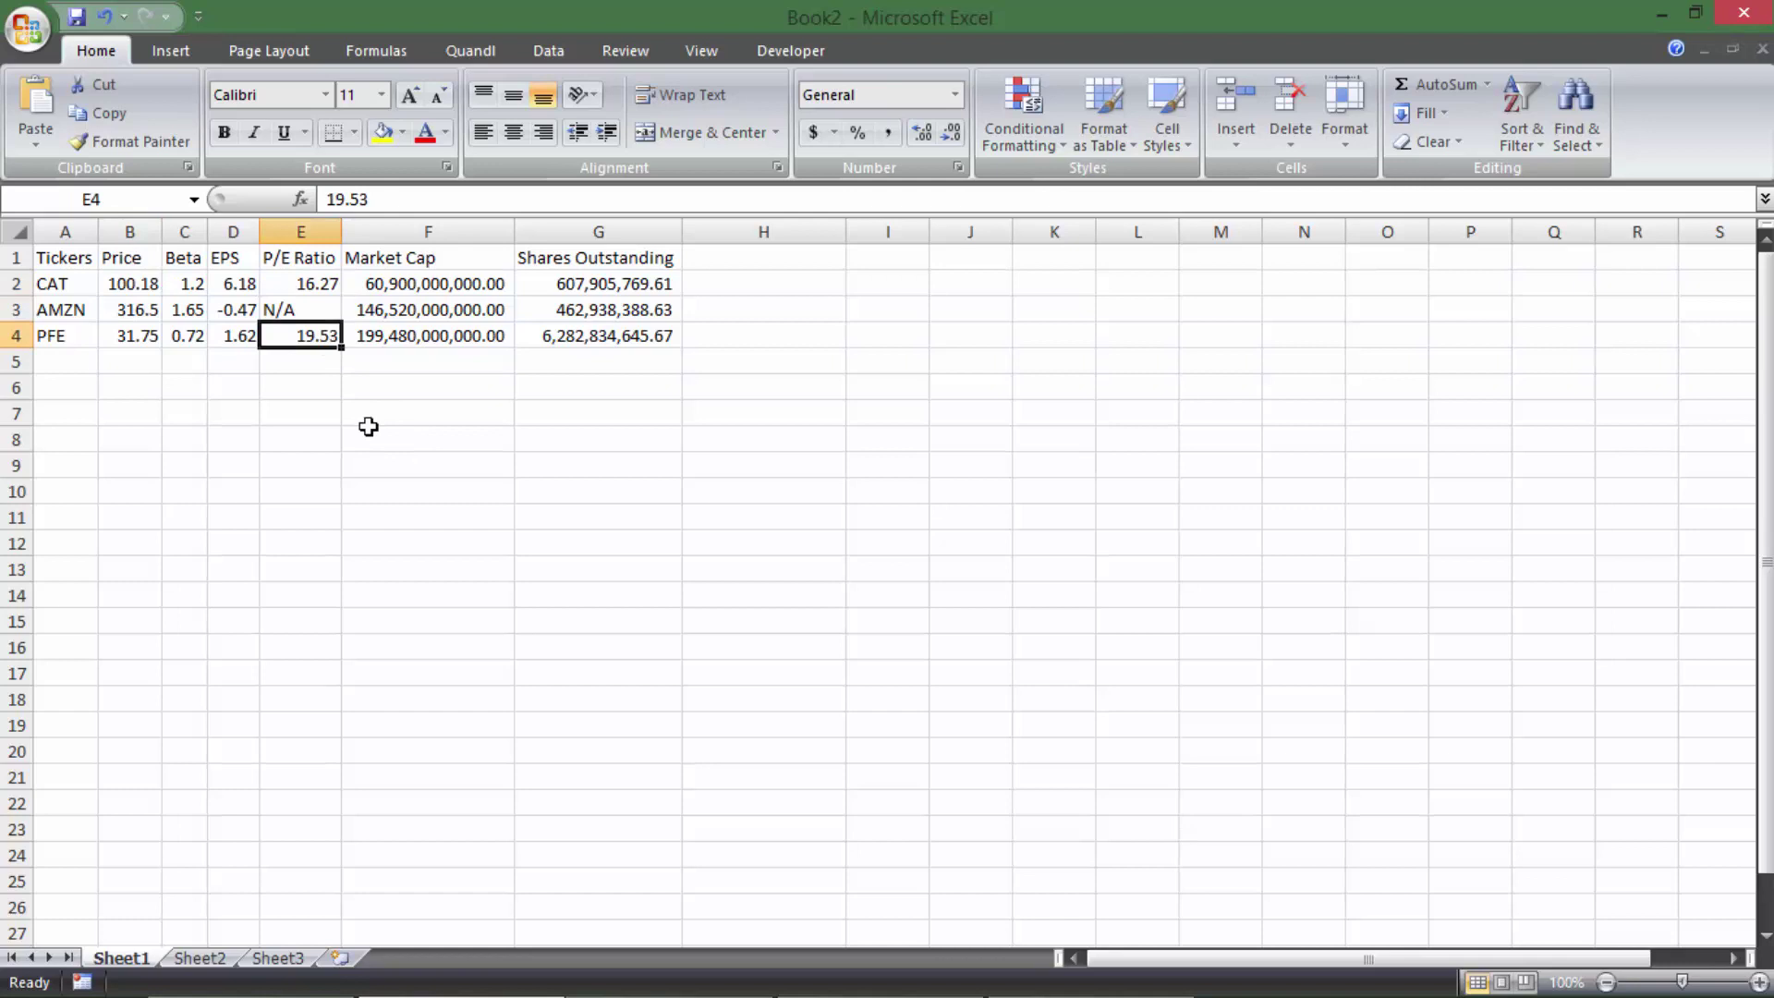
click(271, 292)
click(274, 327)
click(65, 337)
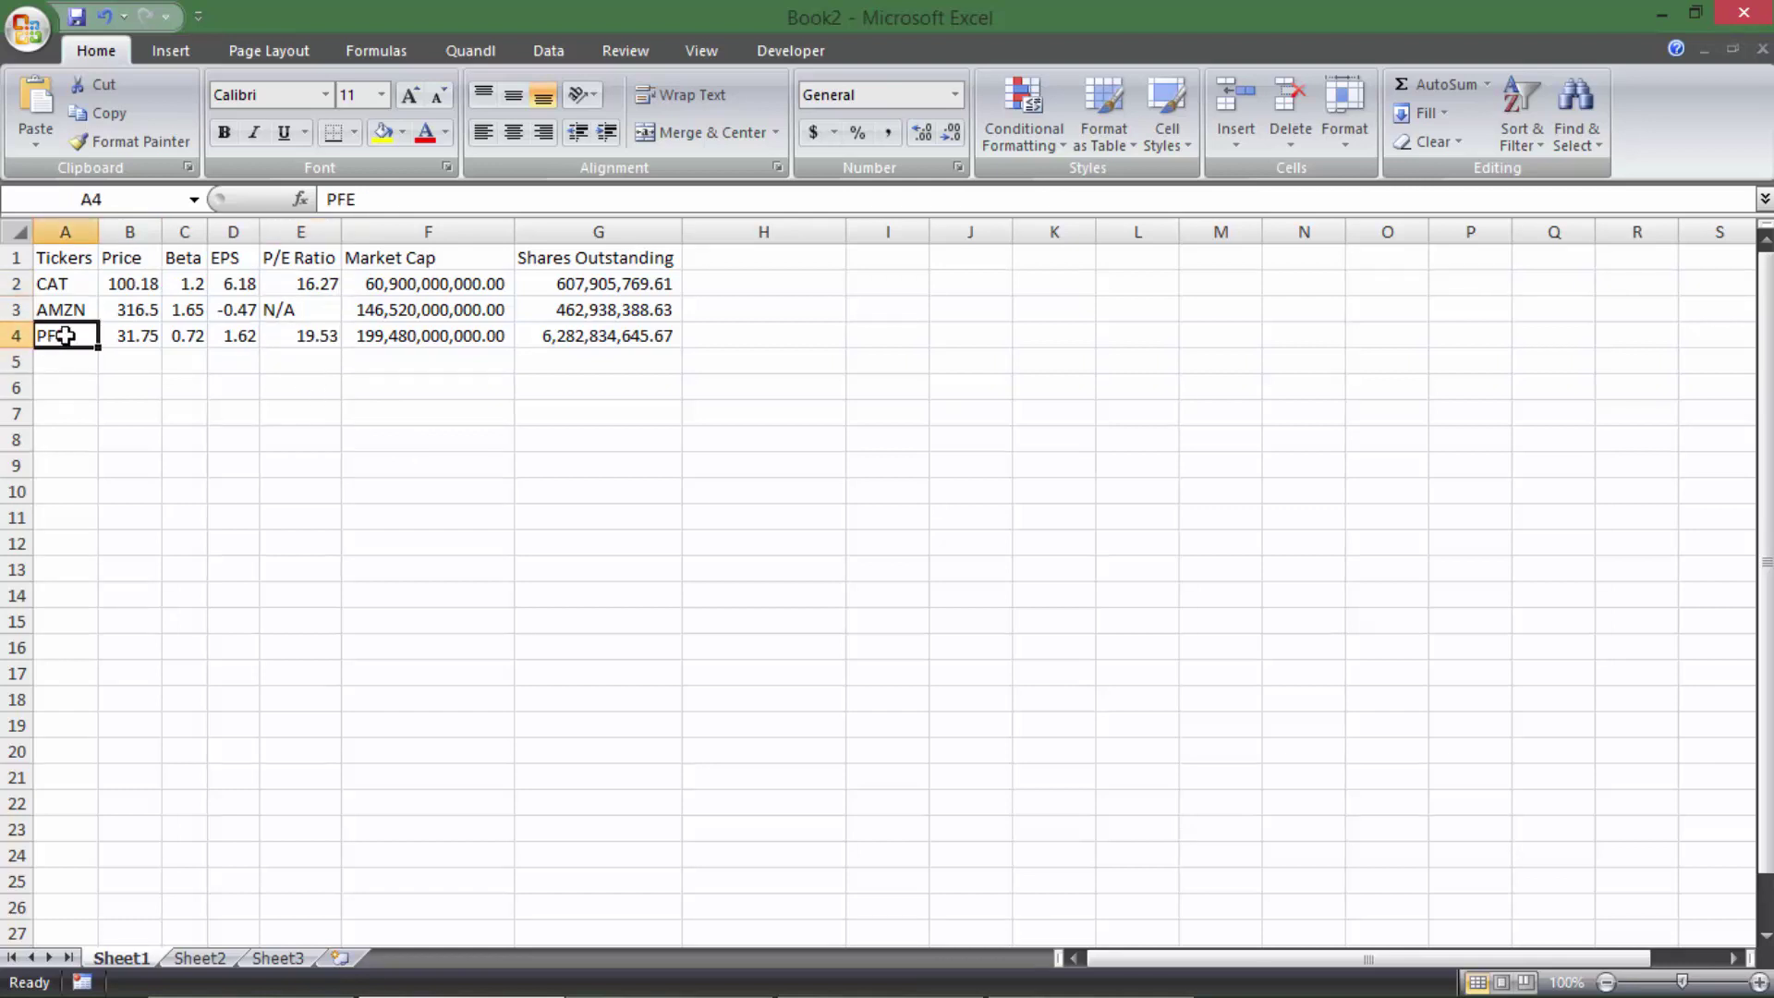
click(228, 342)
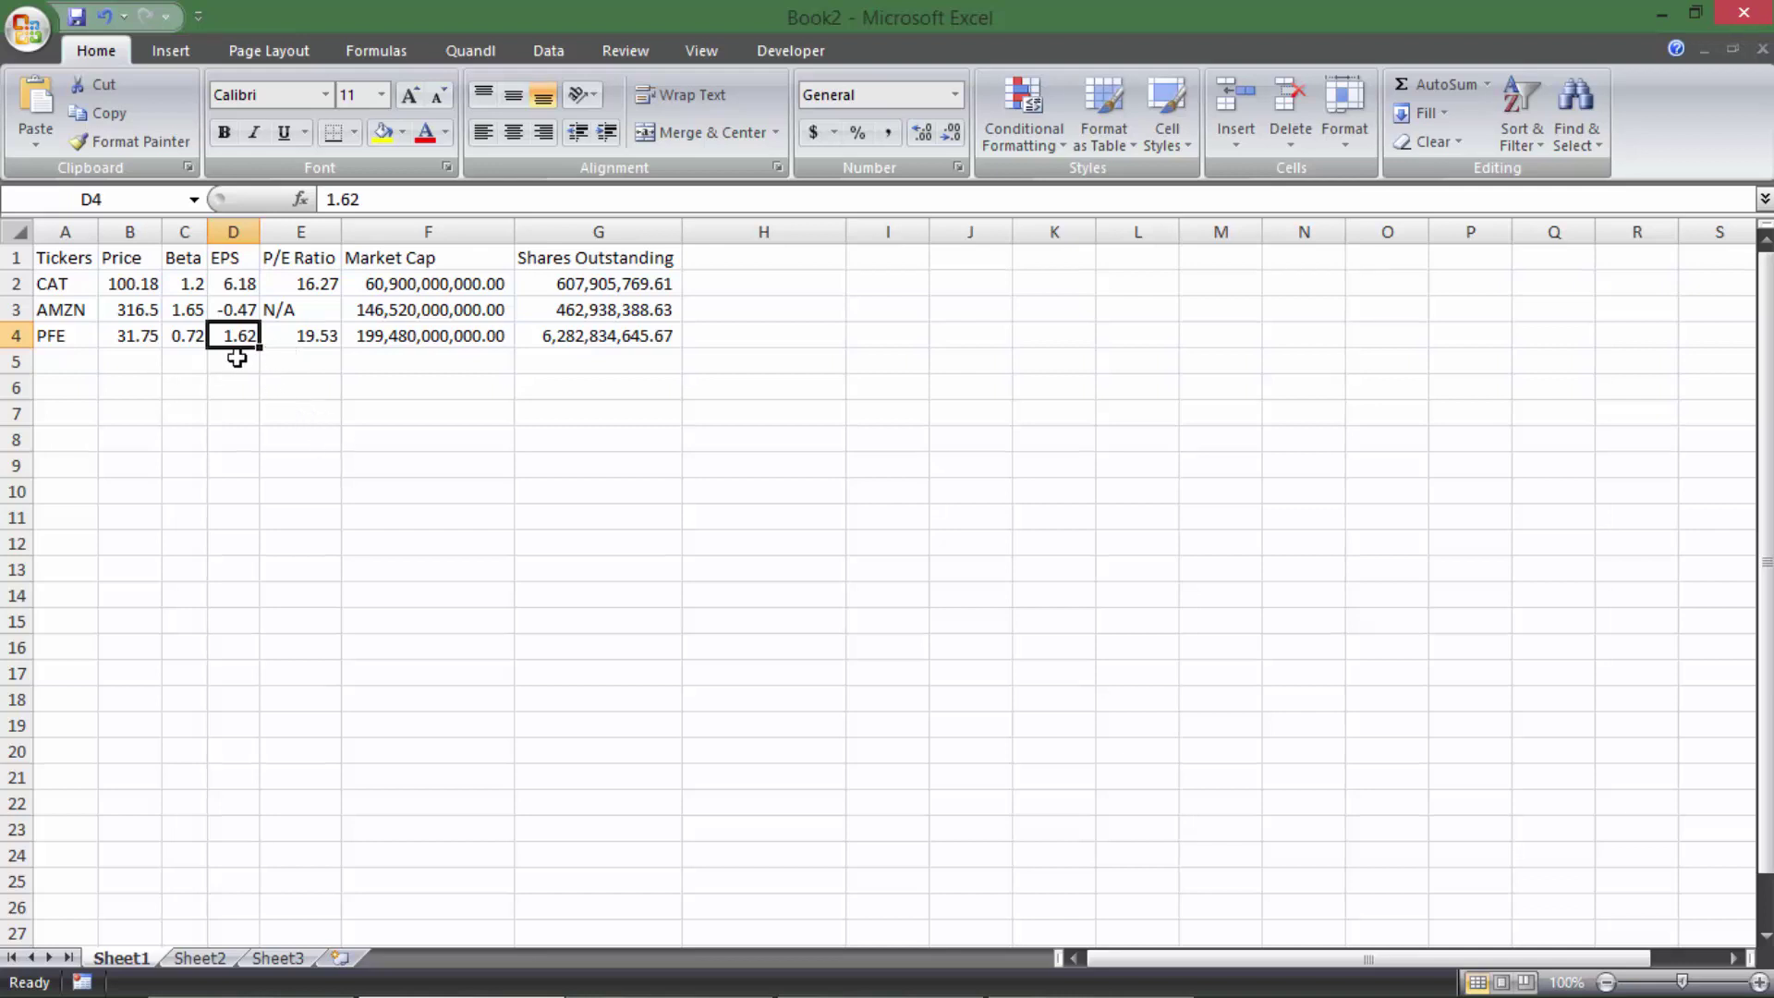
click(129, 344)
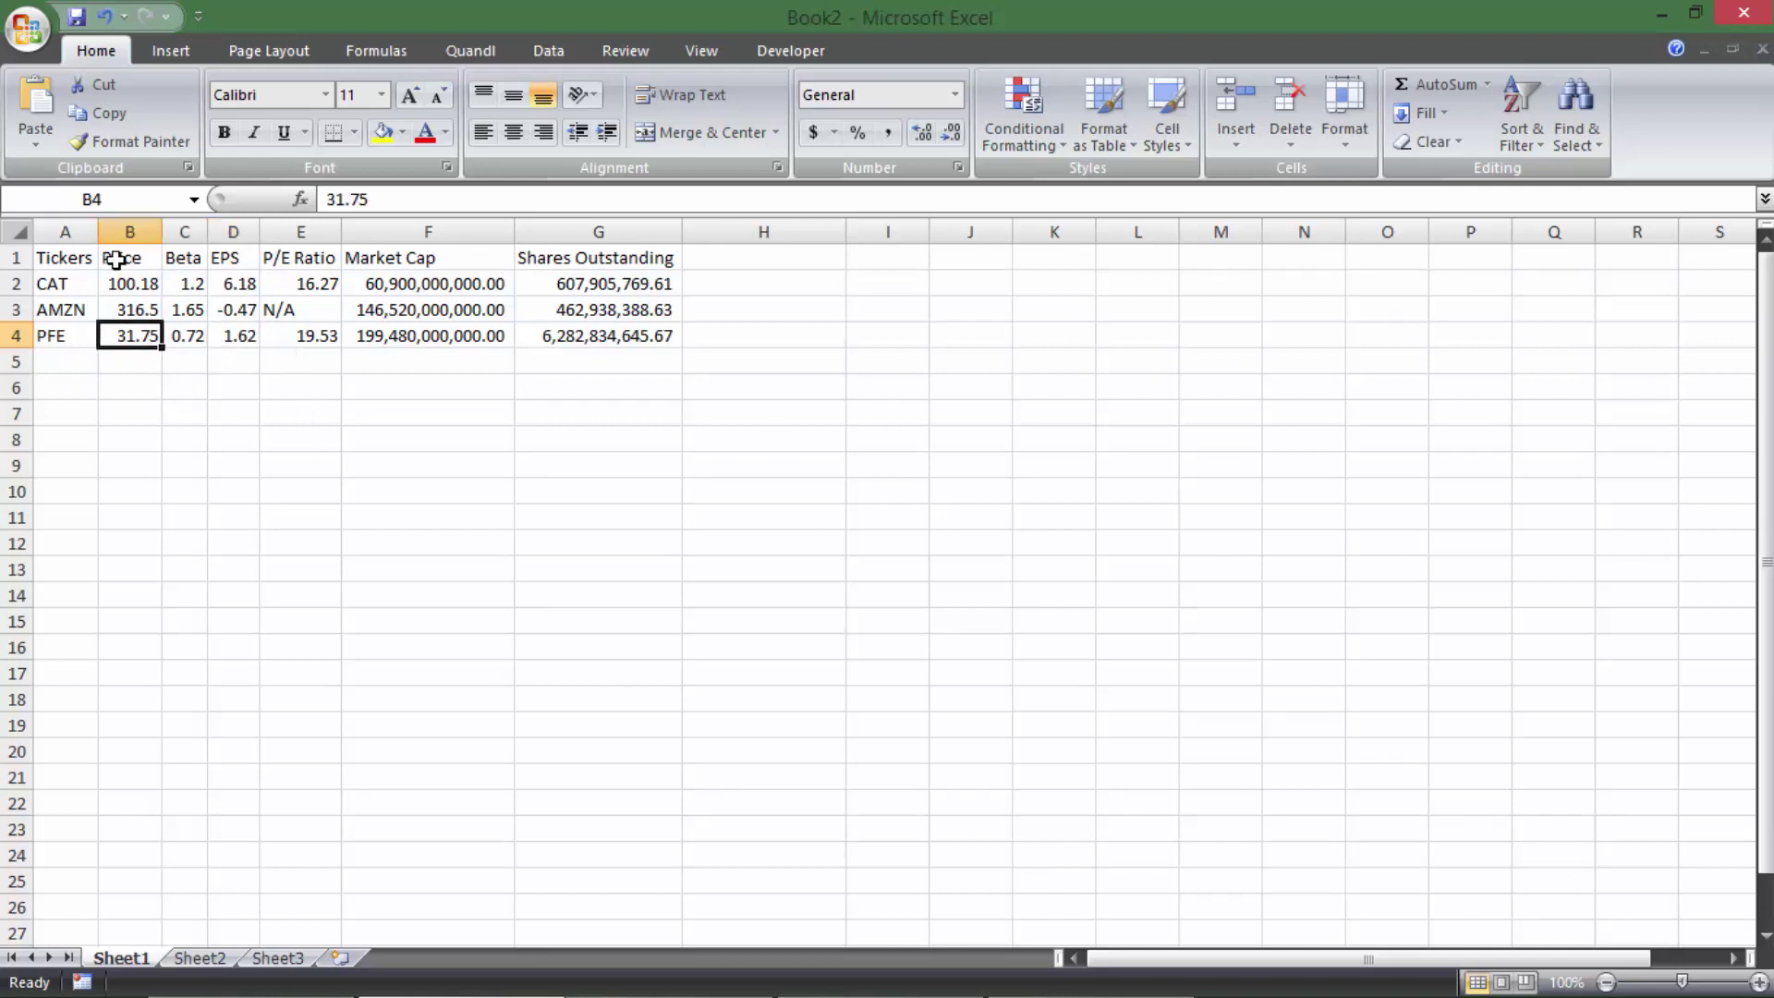
click(290, 340)
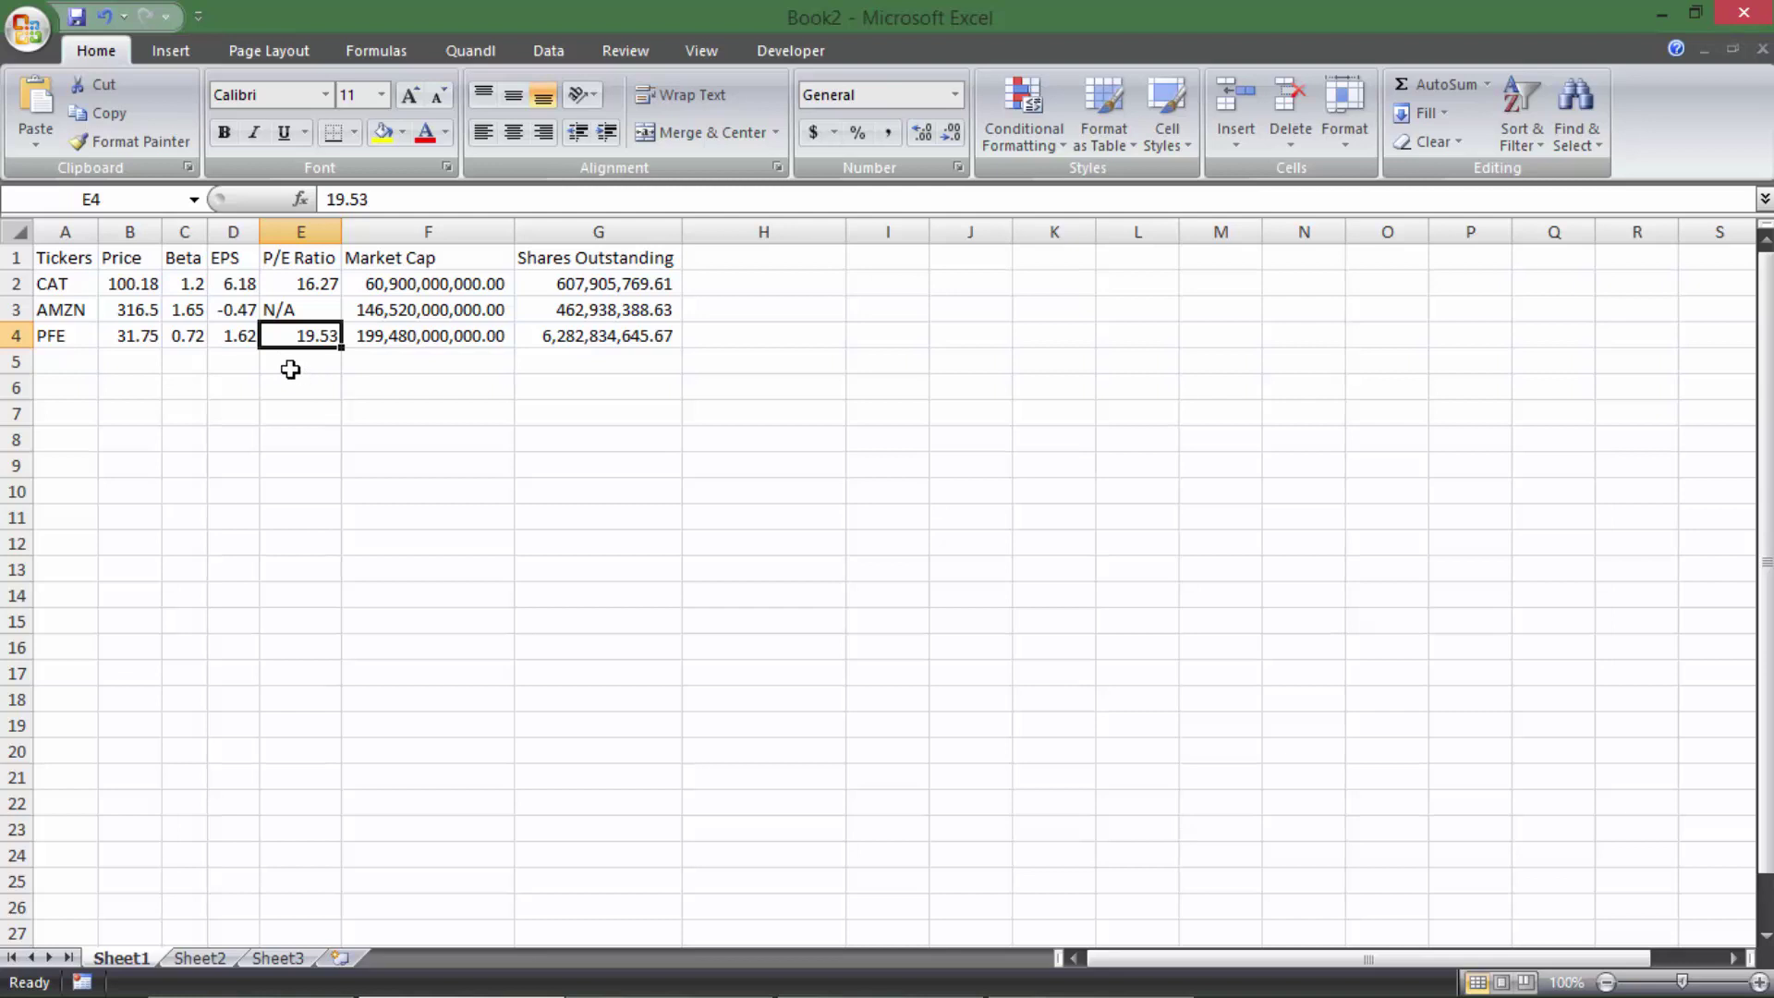
click(125, 357)
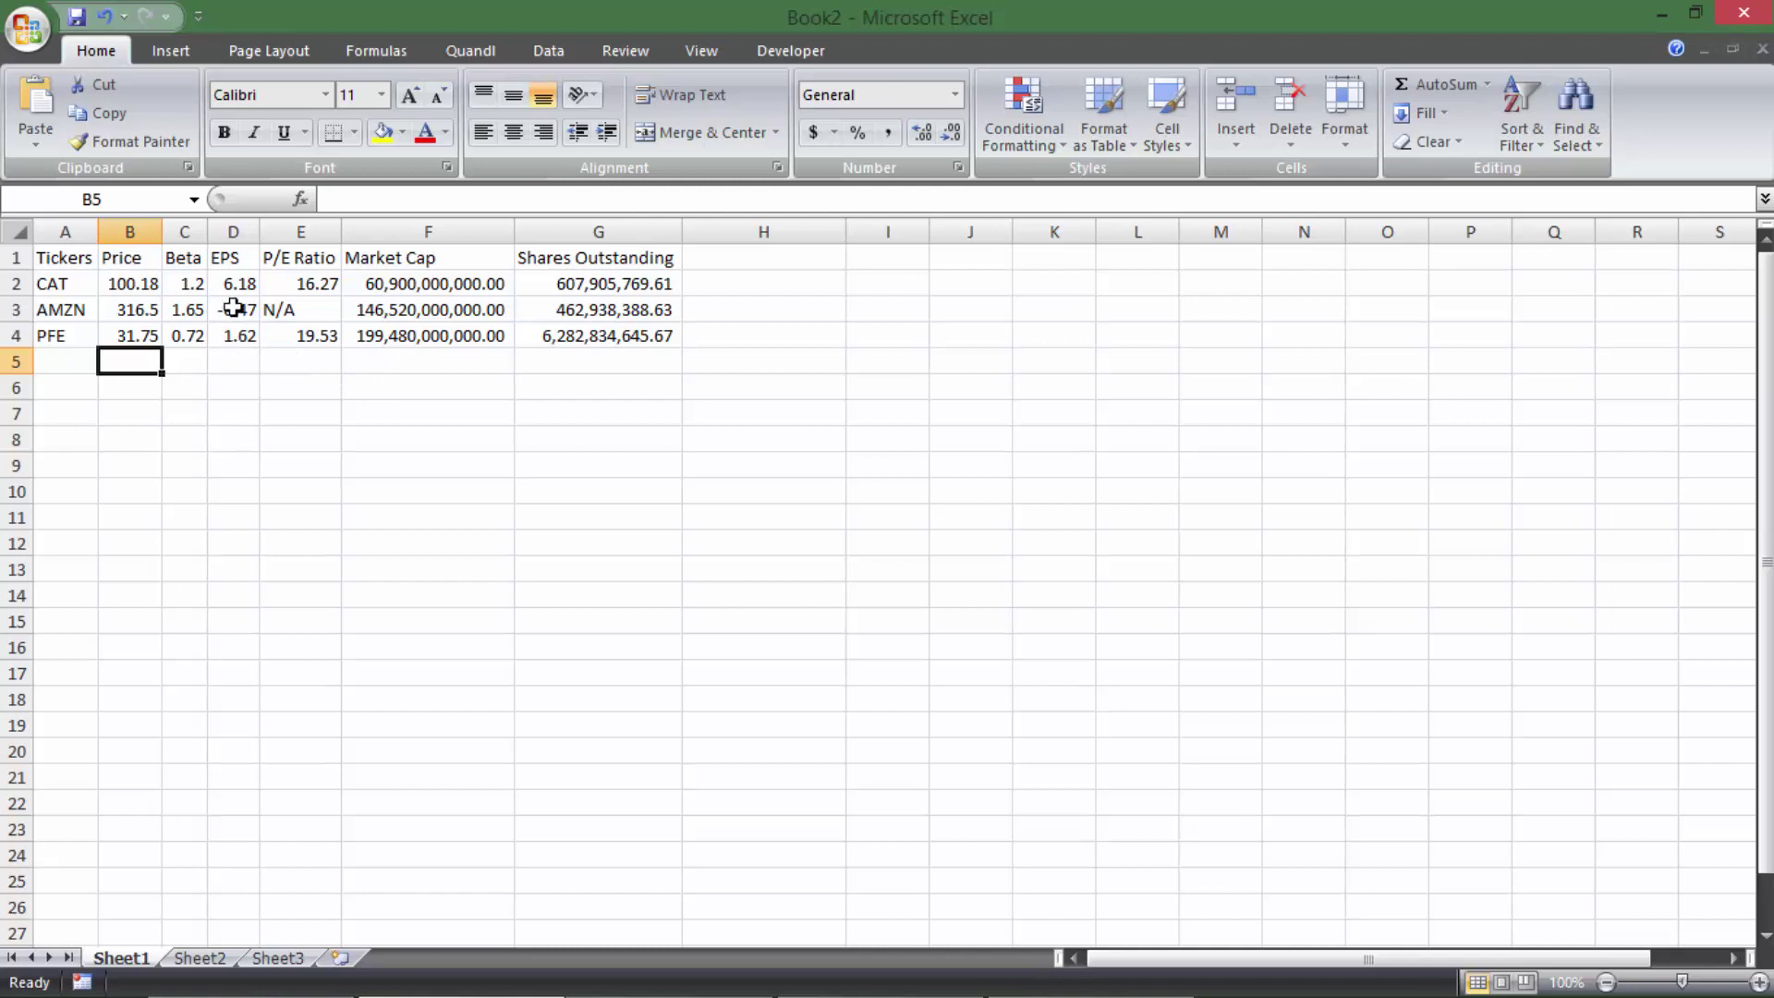
click(306, 301)
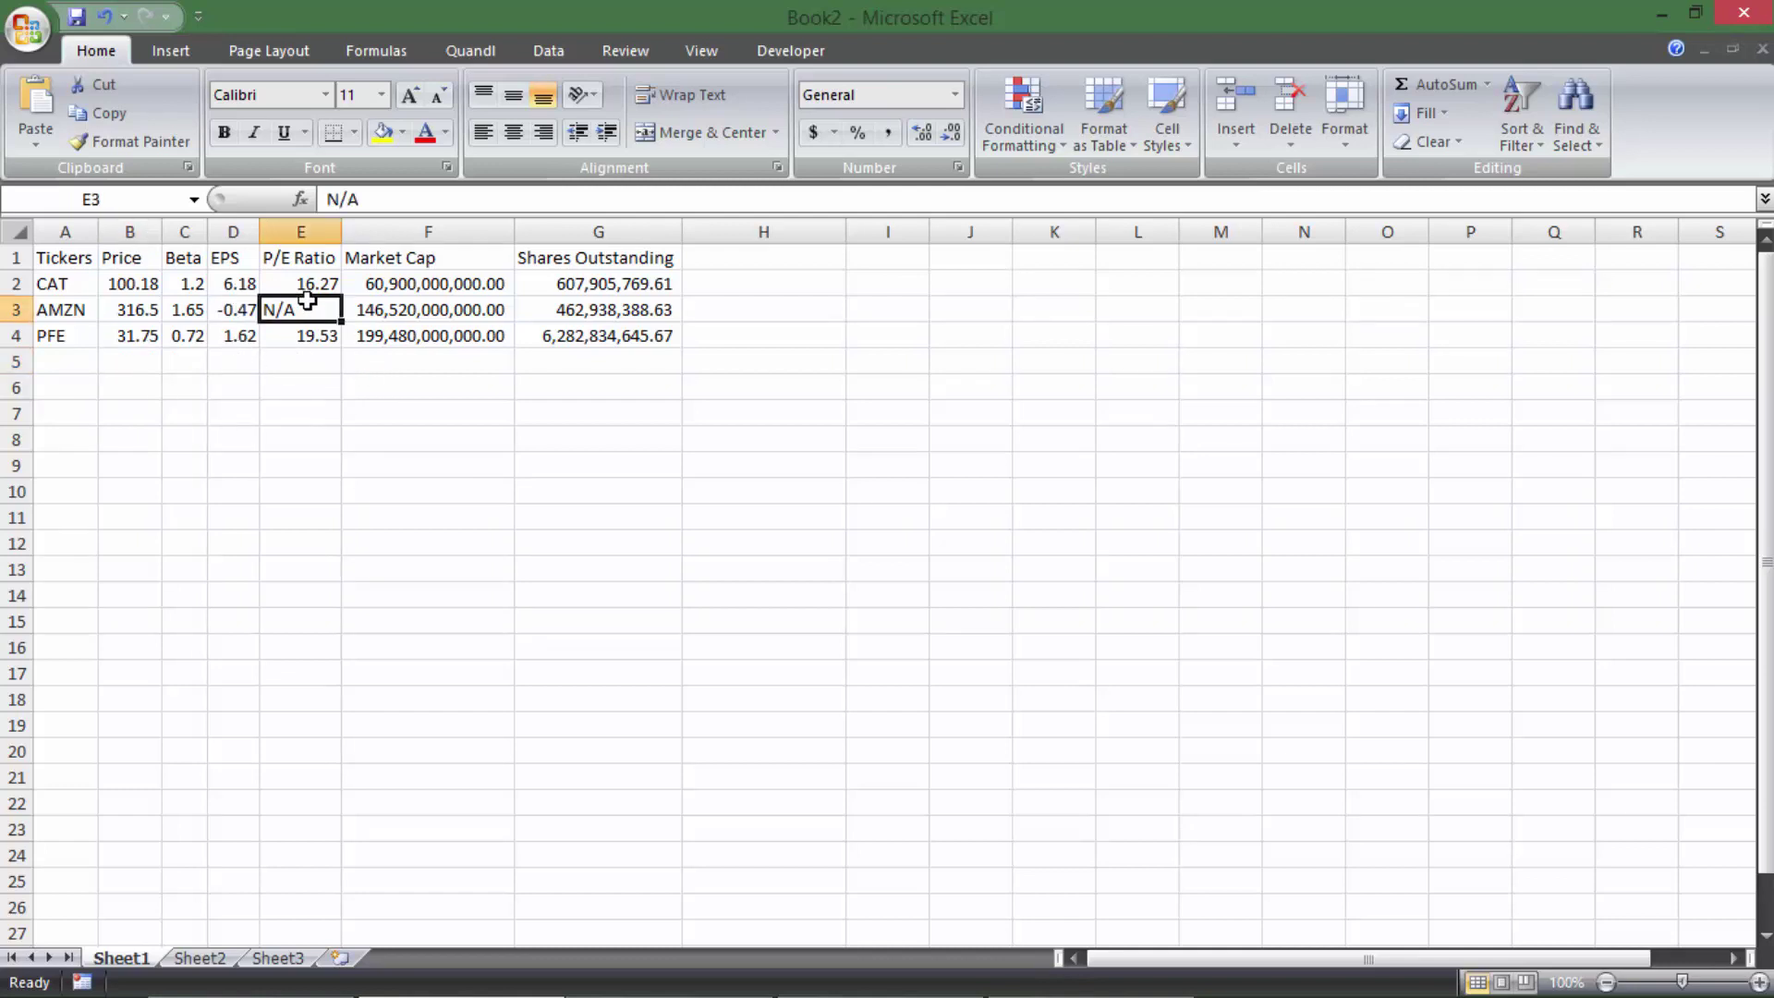
click(237, 288)
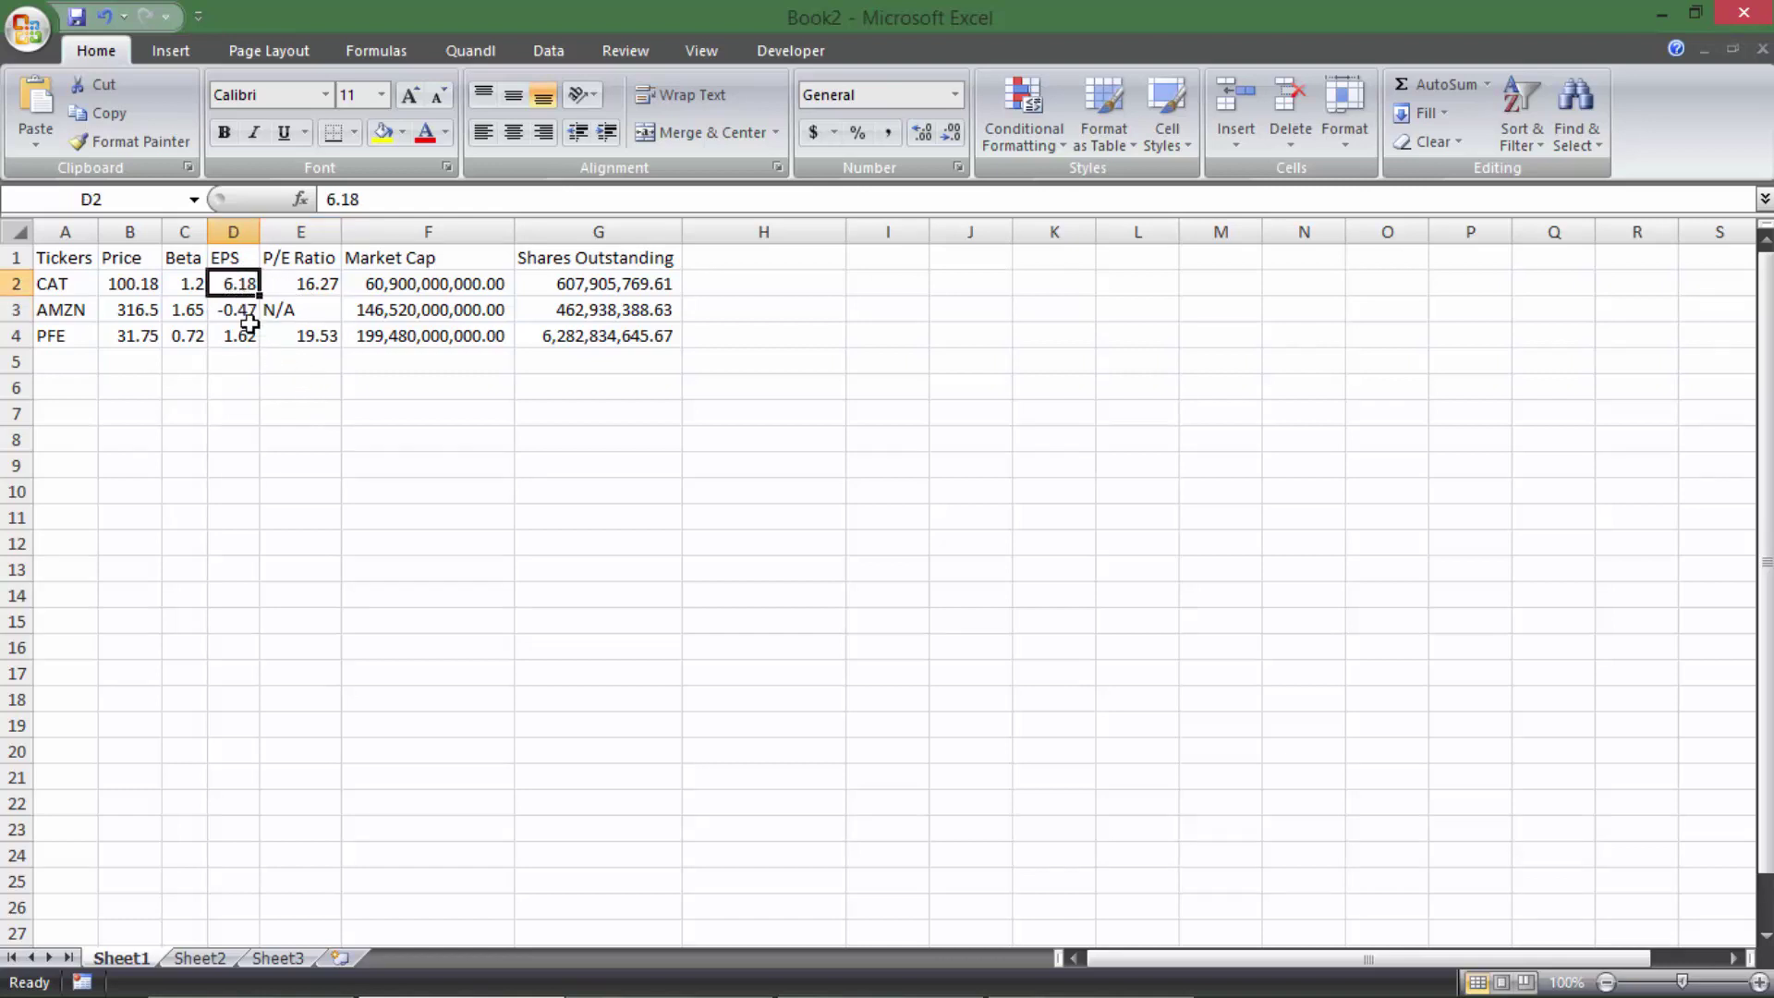
drag(141, 288, 133, 341)
click(221, 288)
drag(303, 285, 291, 368)
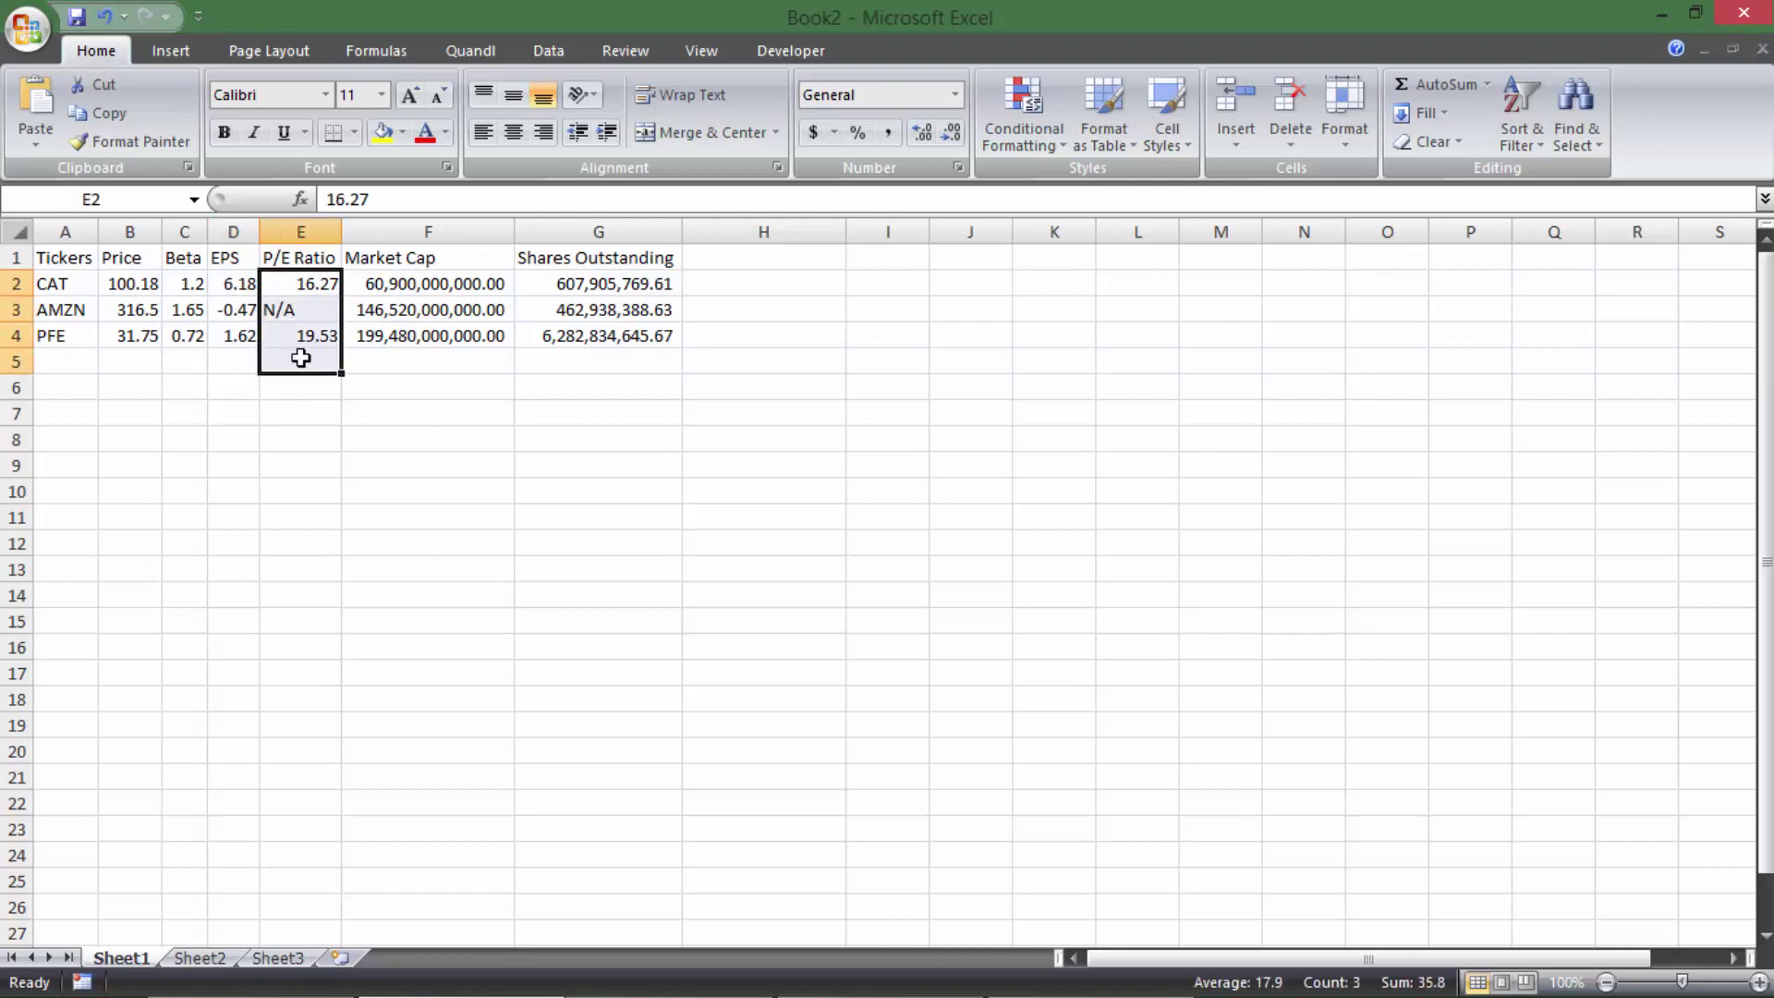
click(227, 281)
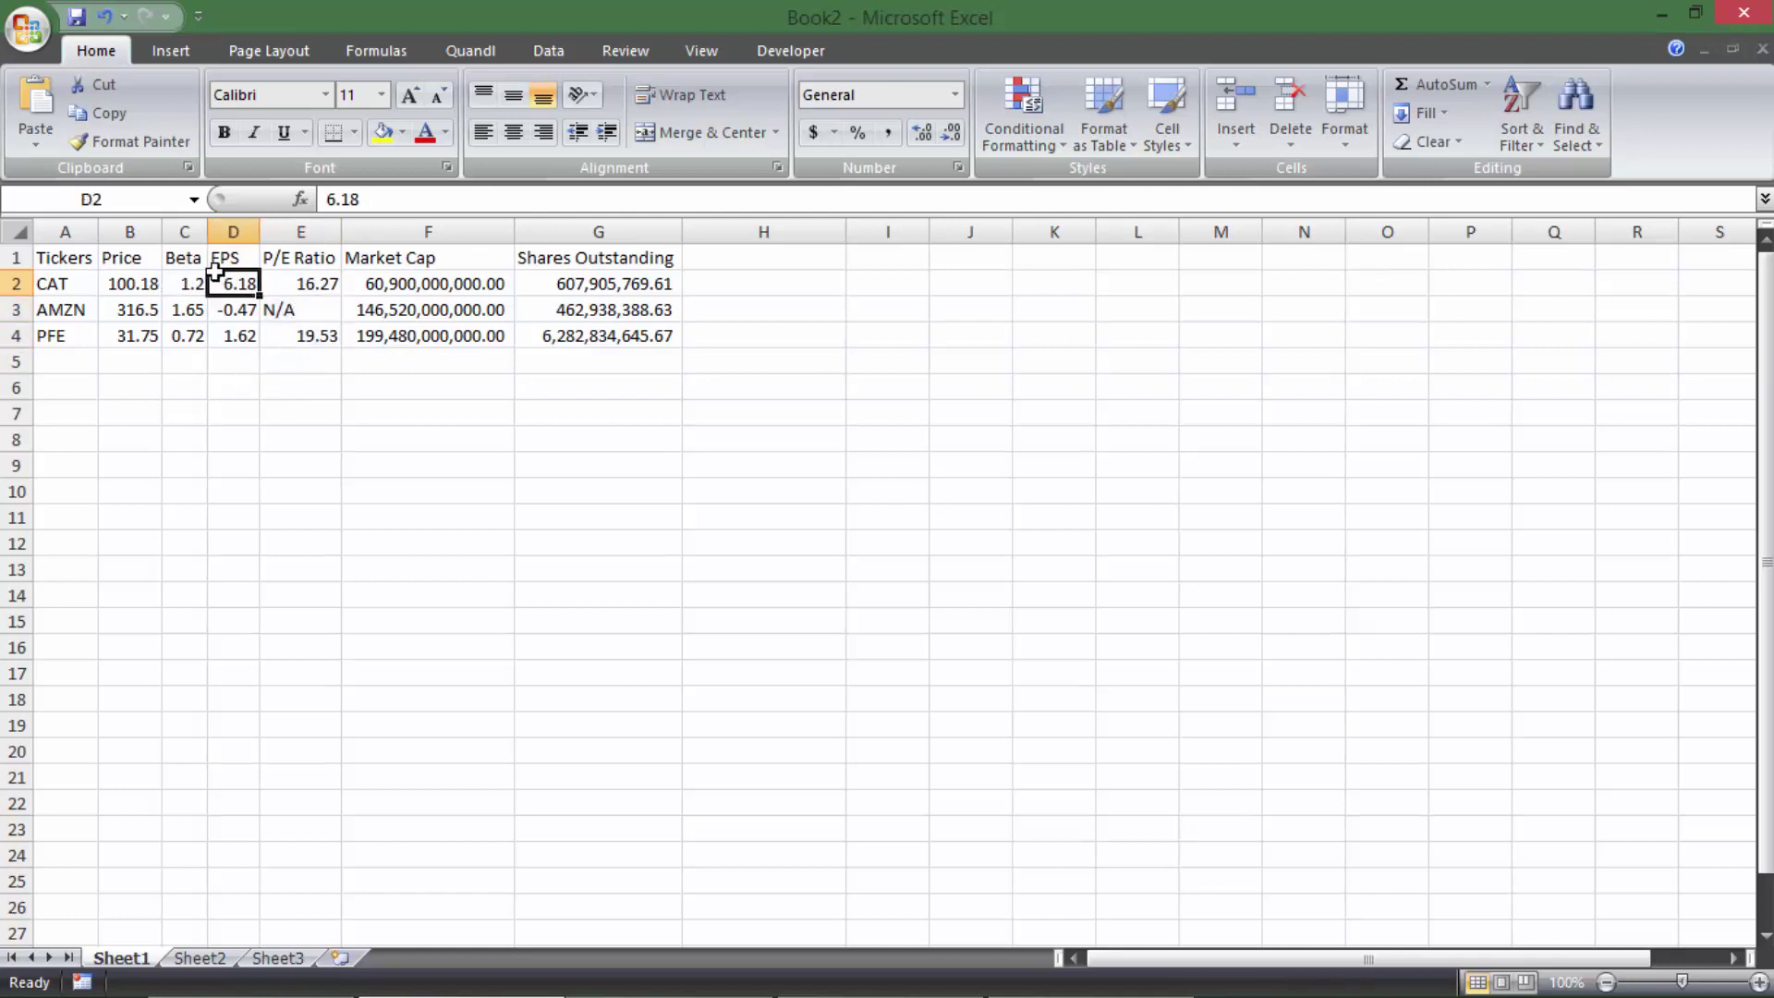
click(125, 282)
click(285, 381)
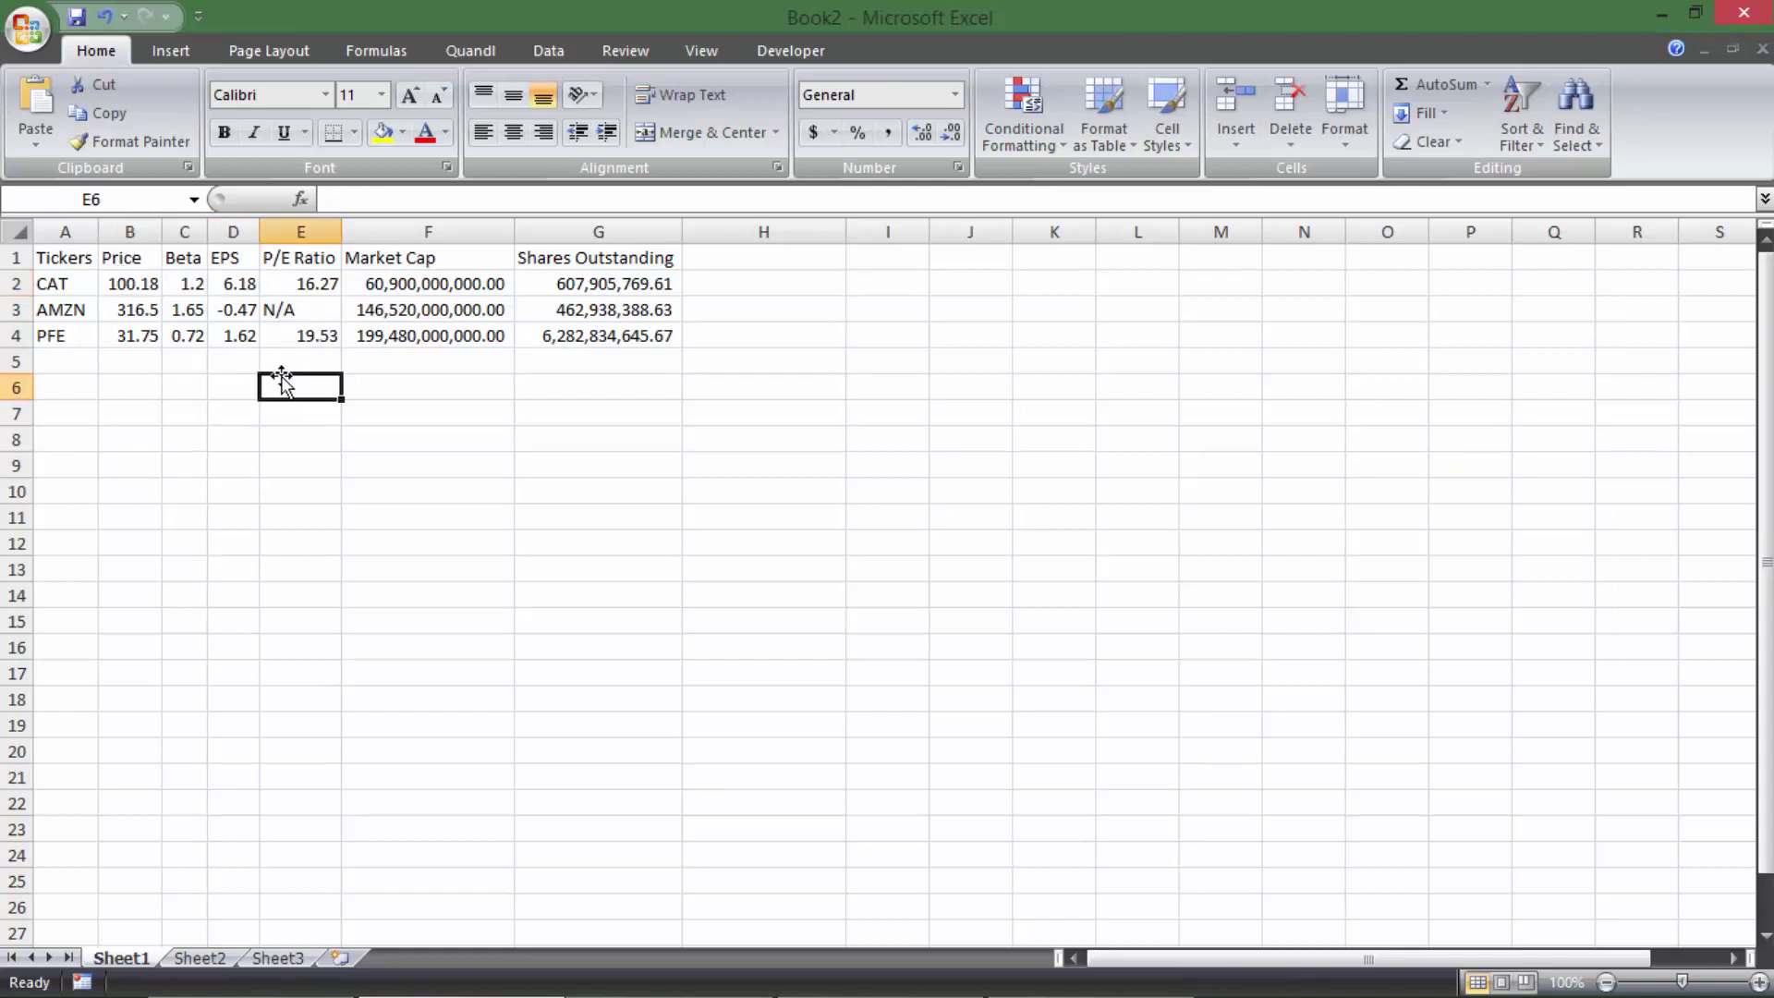
drag(305, 285, 304, 338)
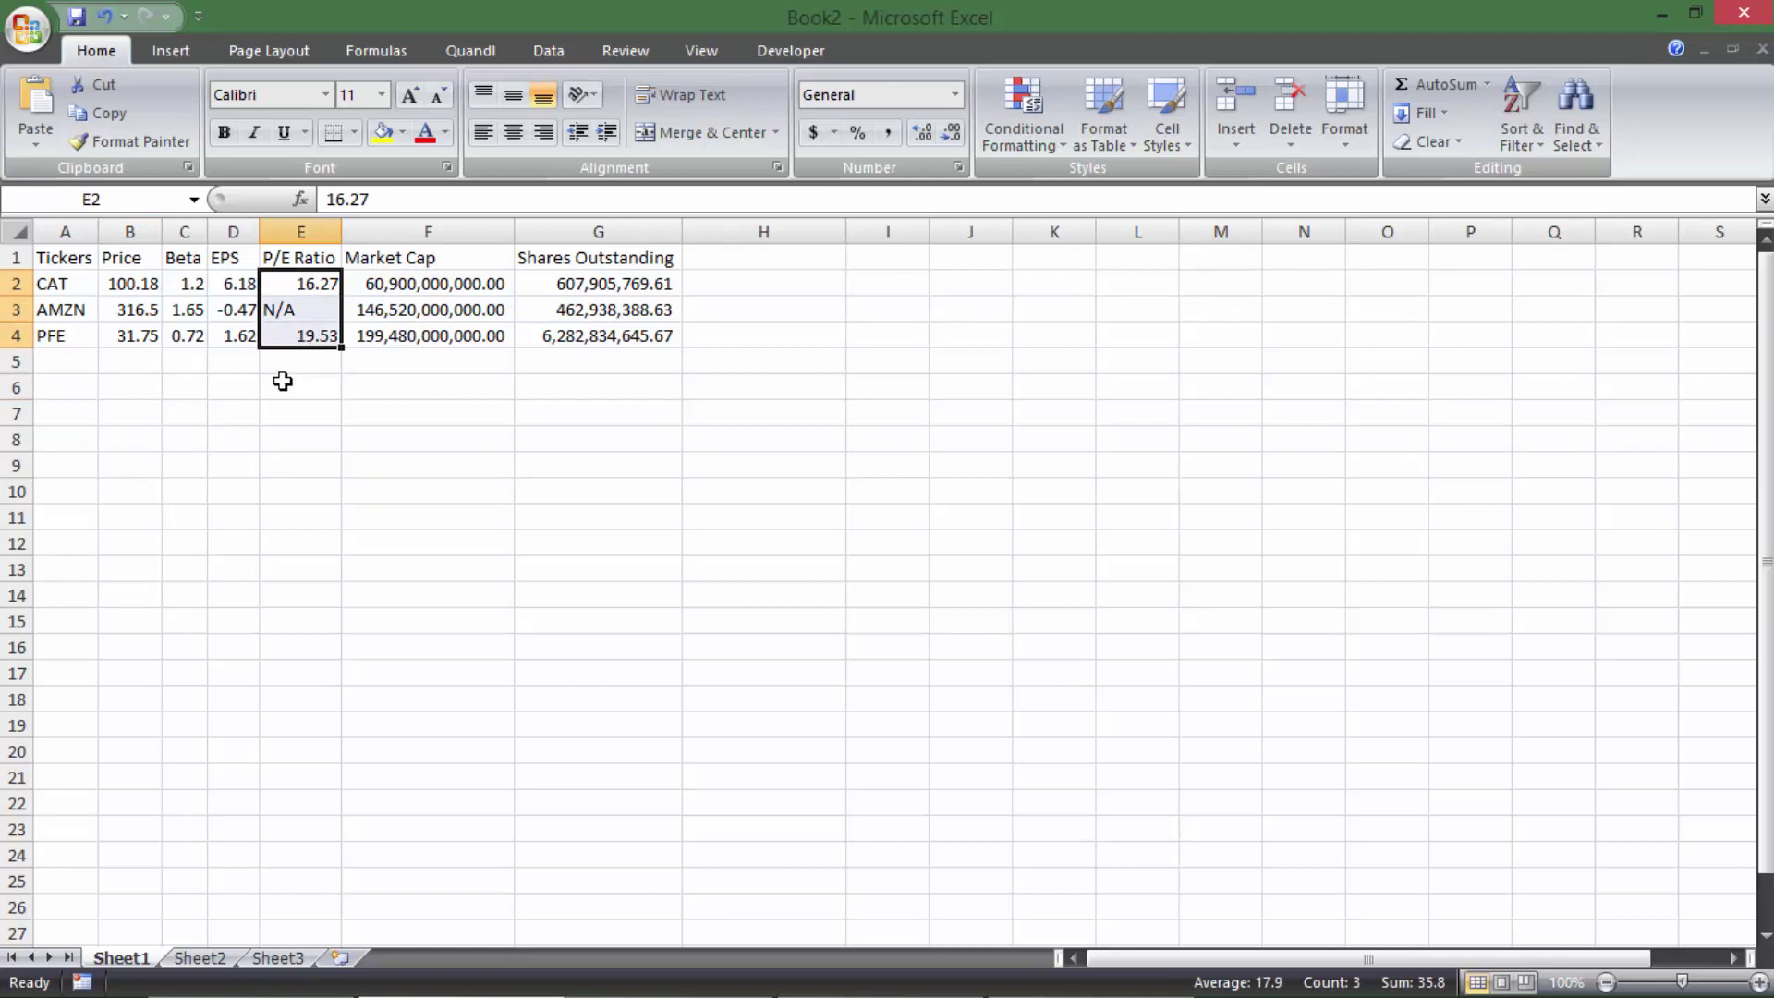
click(244, 288)
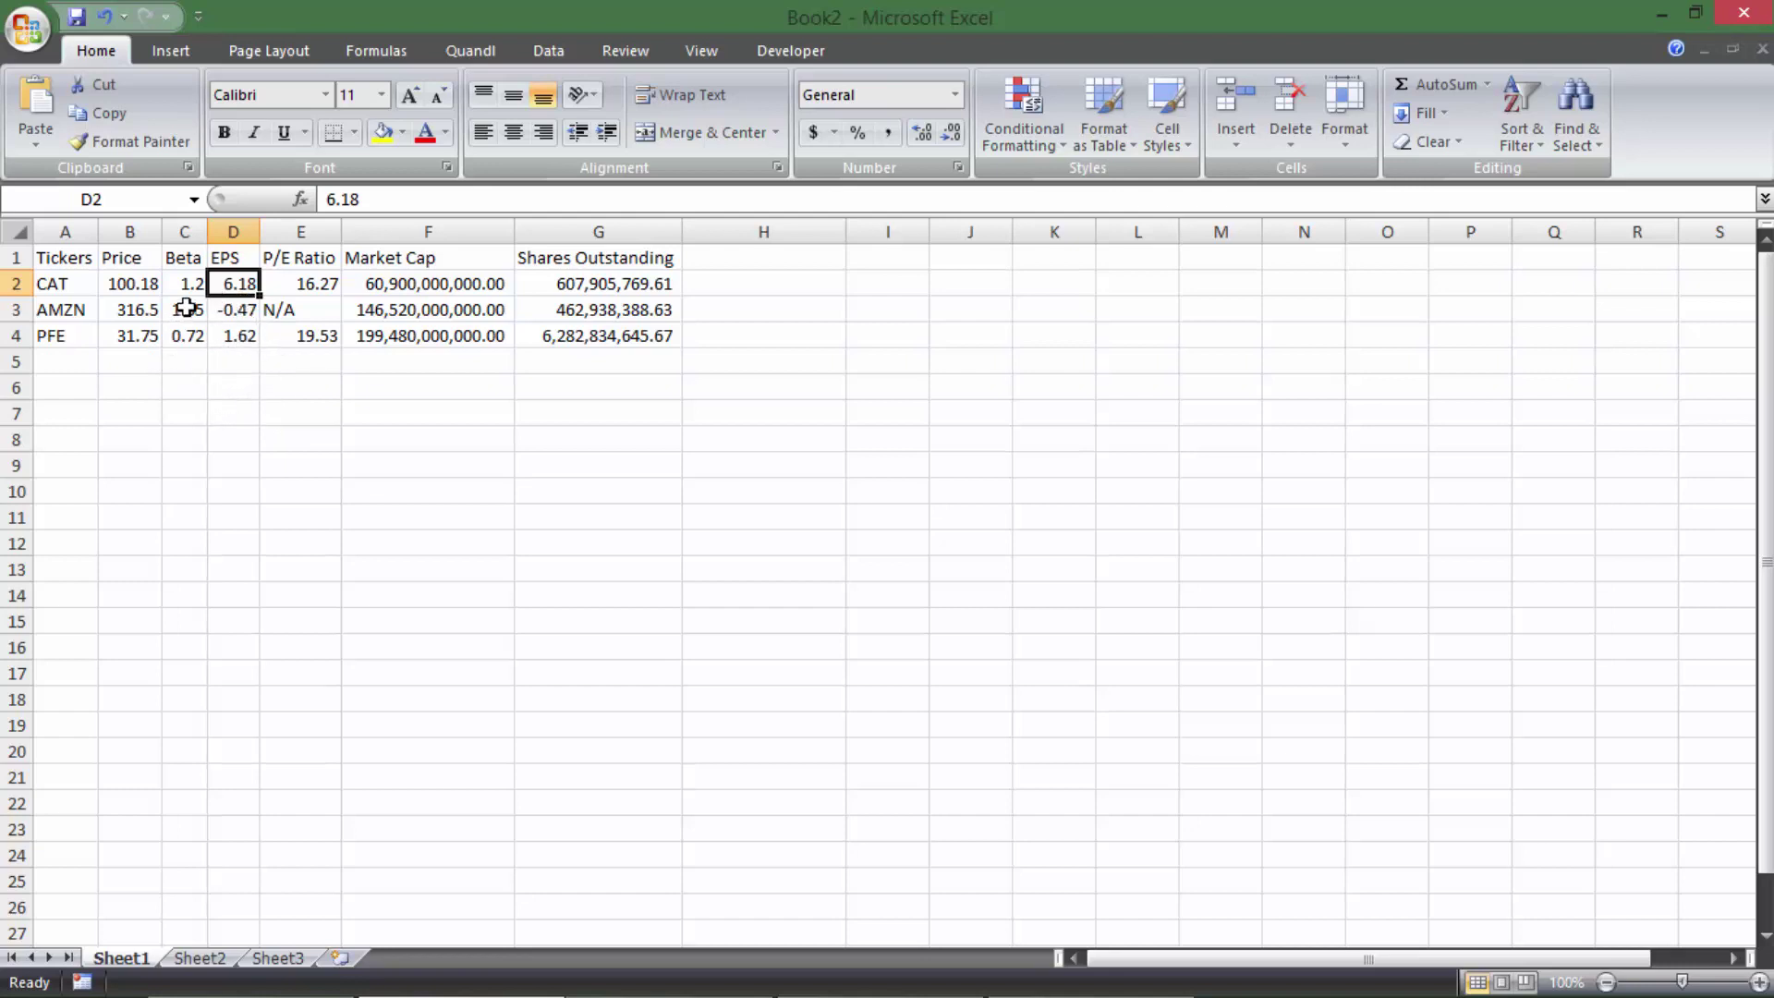
drag(176, 287, 178, 332)
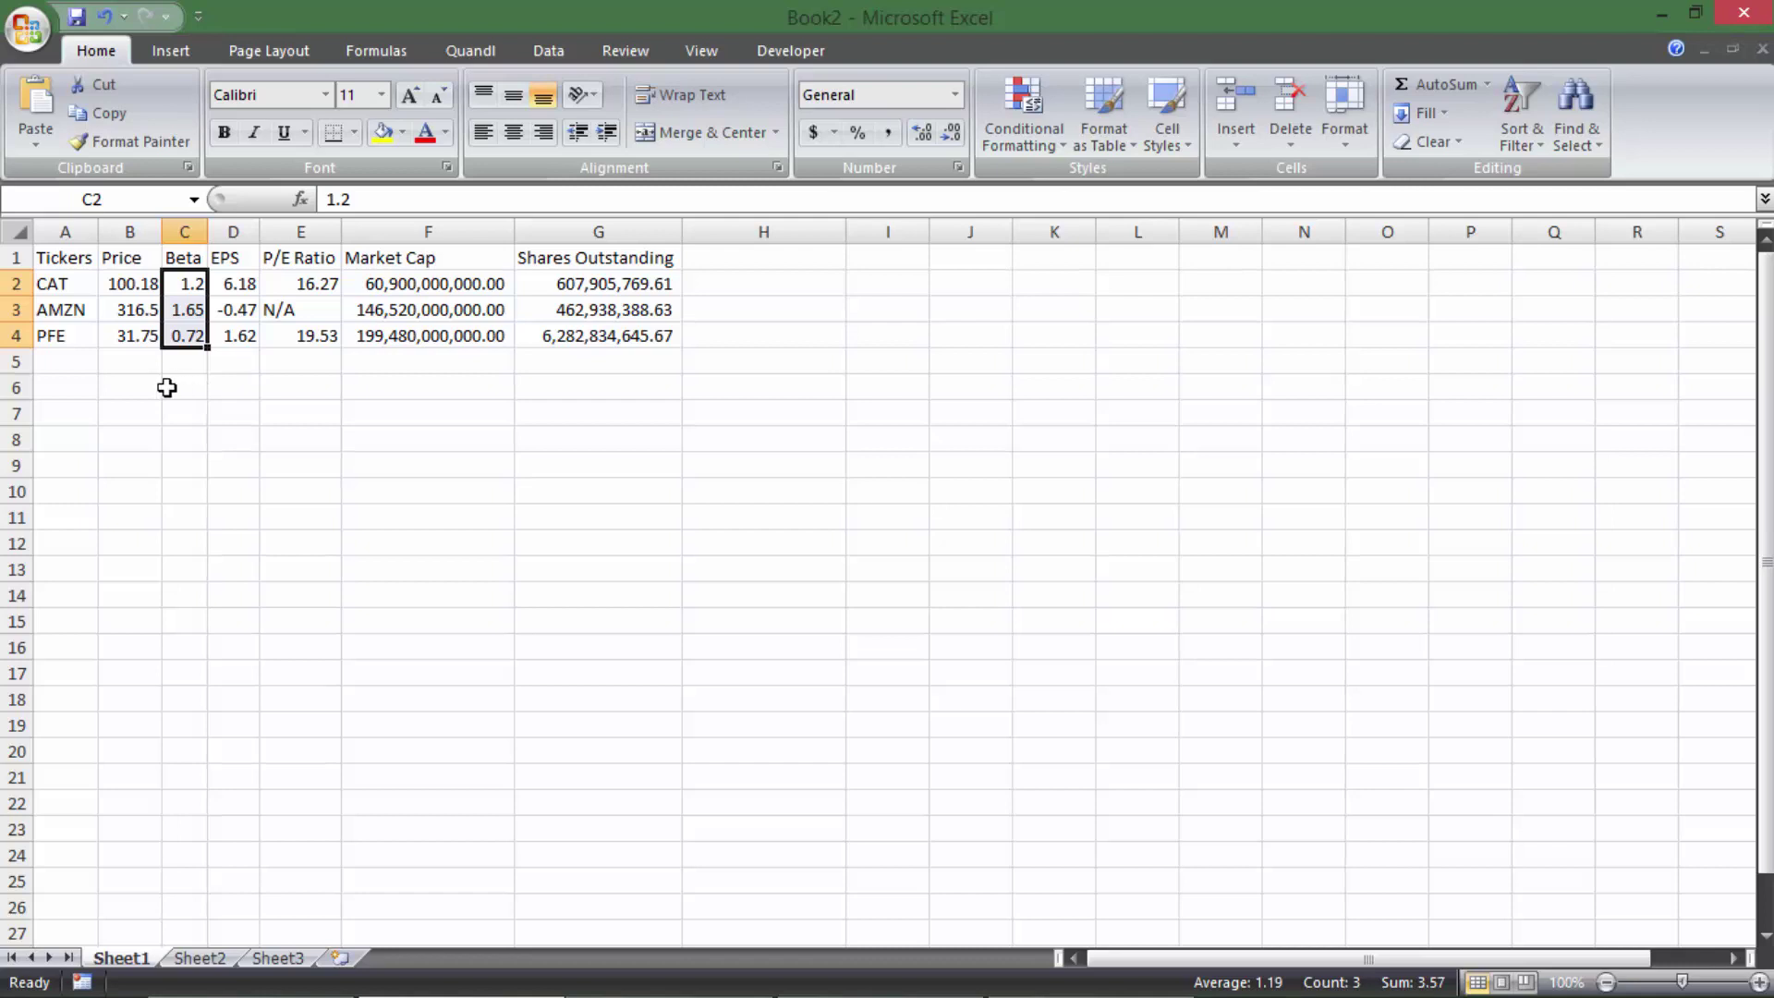
drag(56, 286, 70, 355)
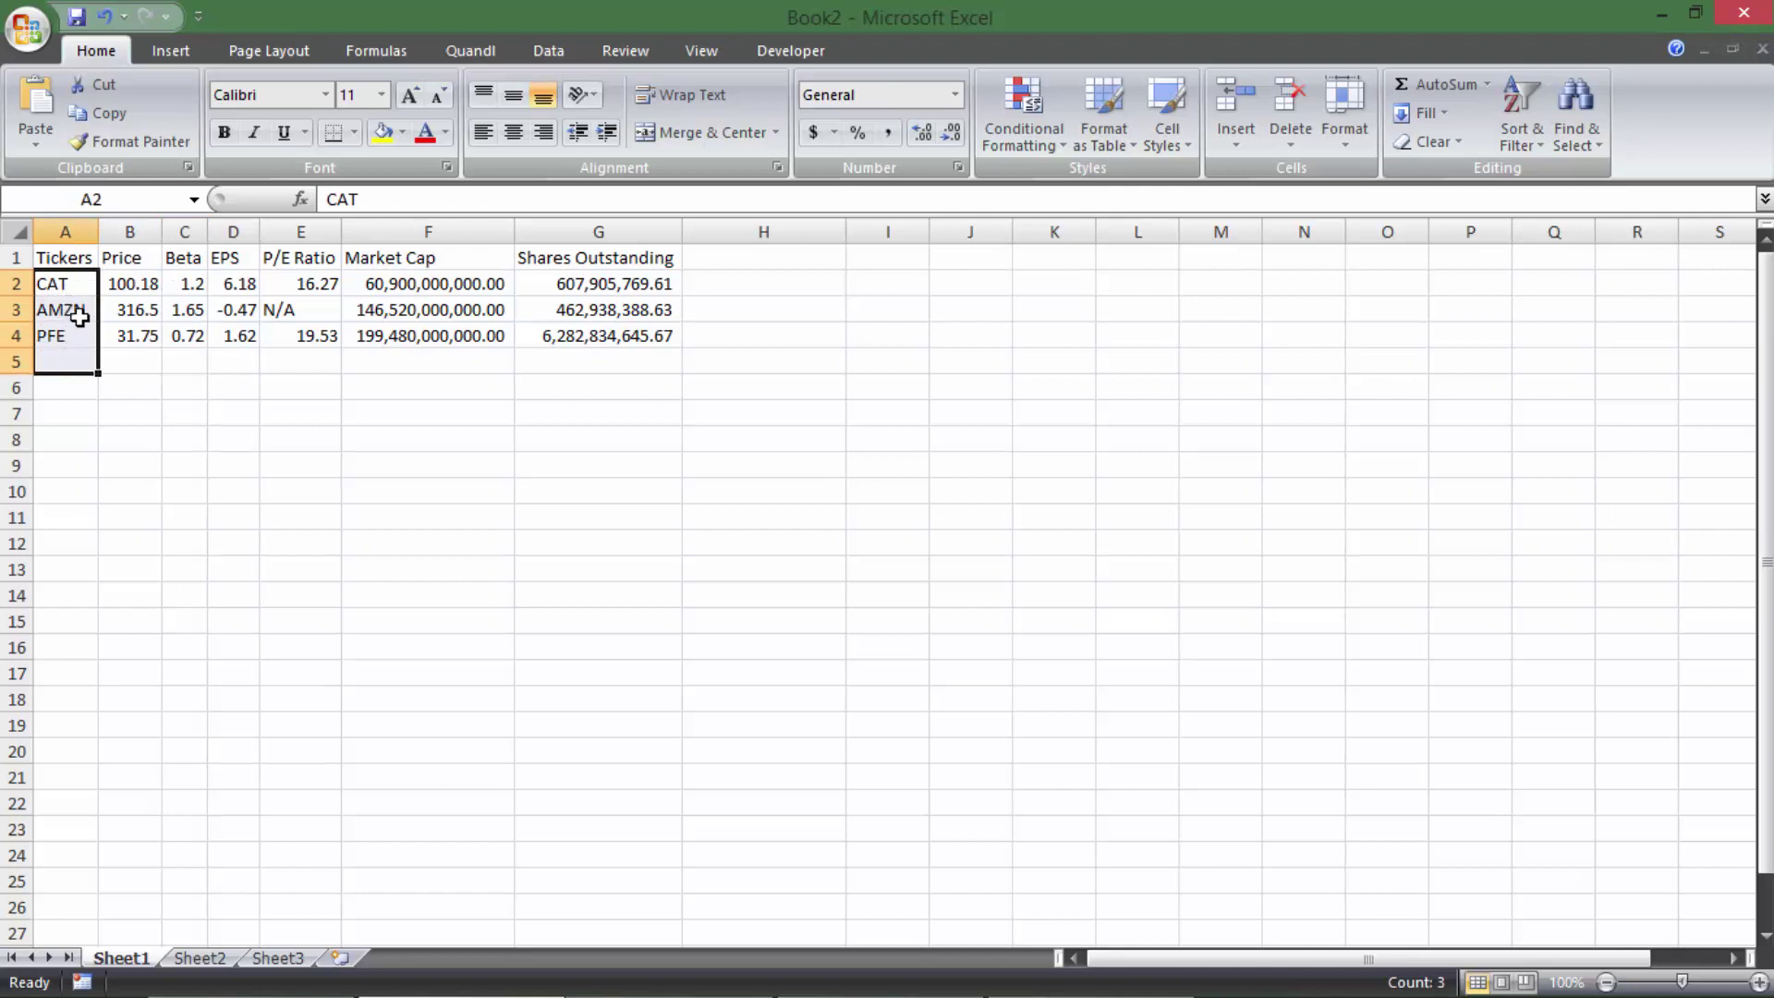
click(77, 317)
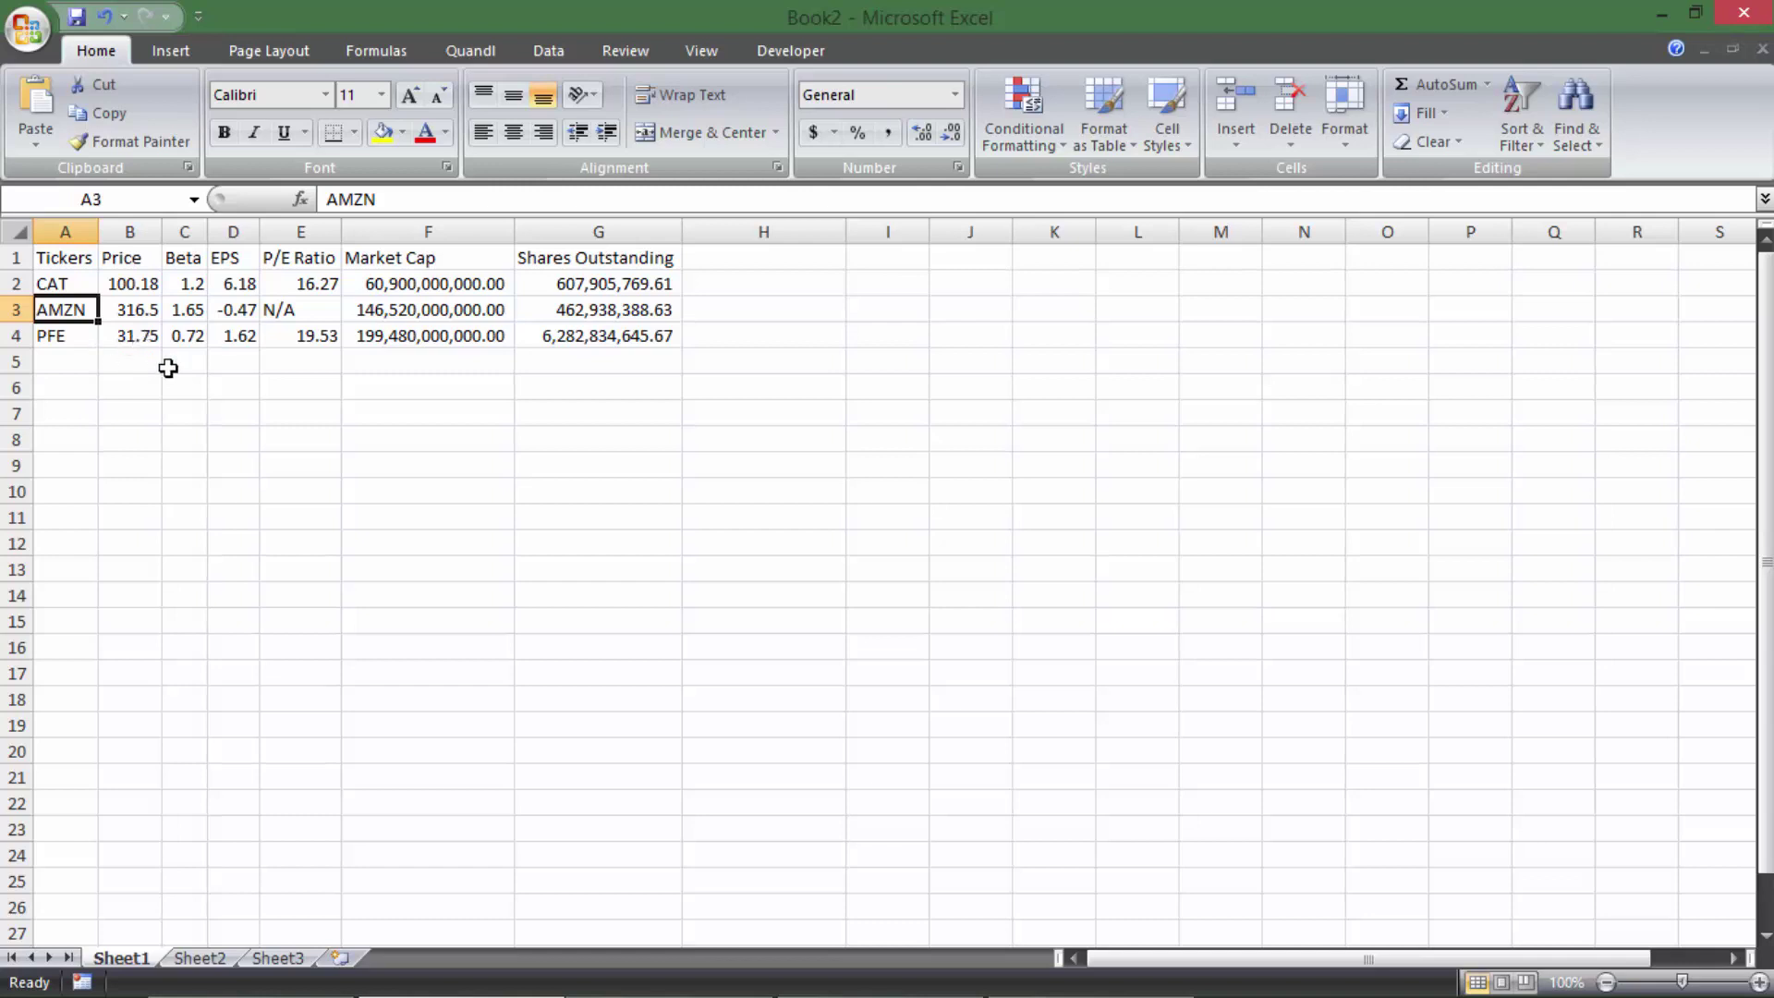
click(77, 285)
drag(77, 285, 75, 335)
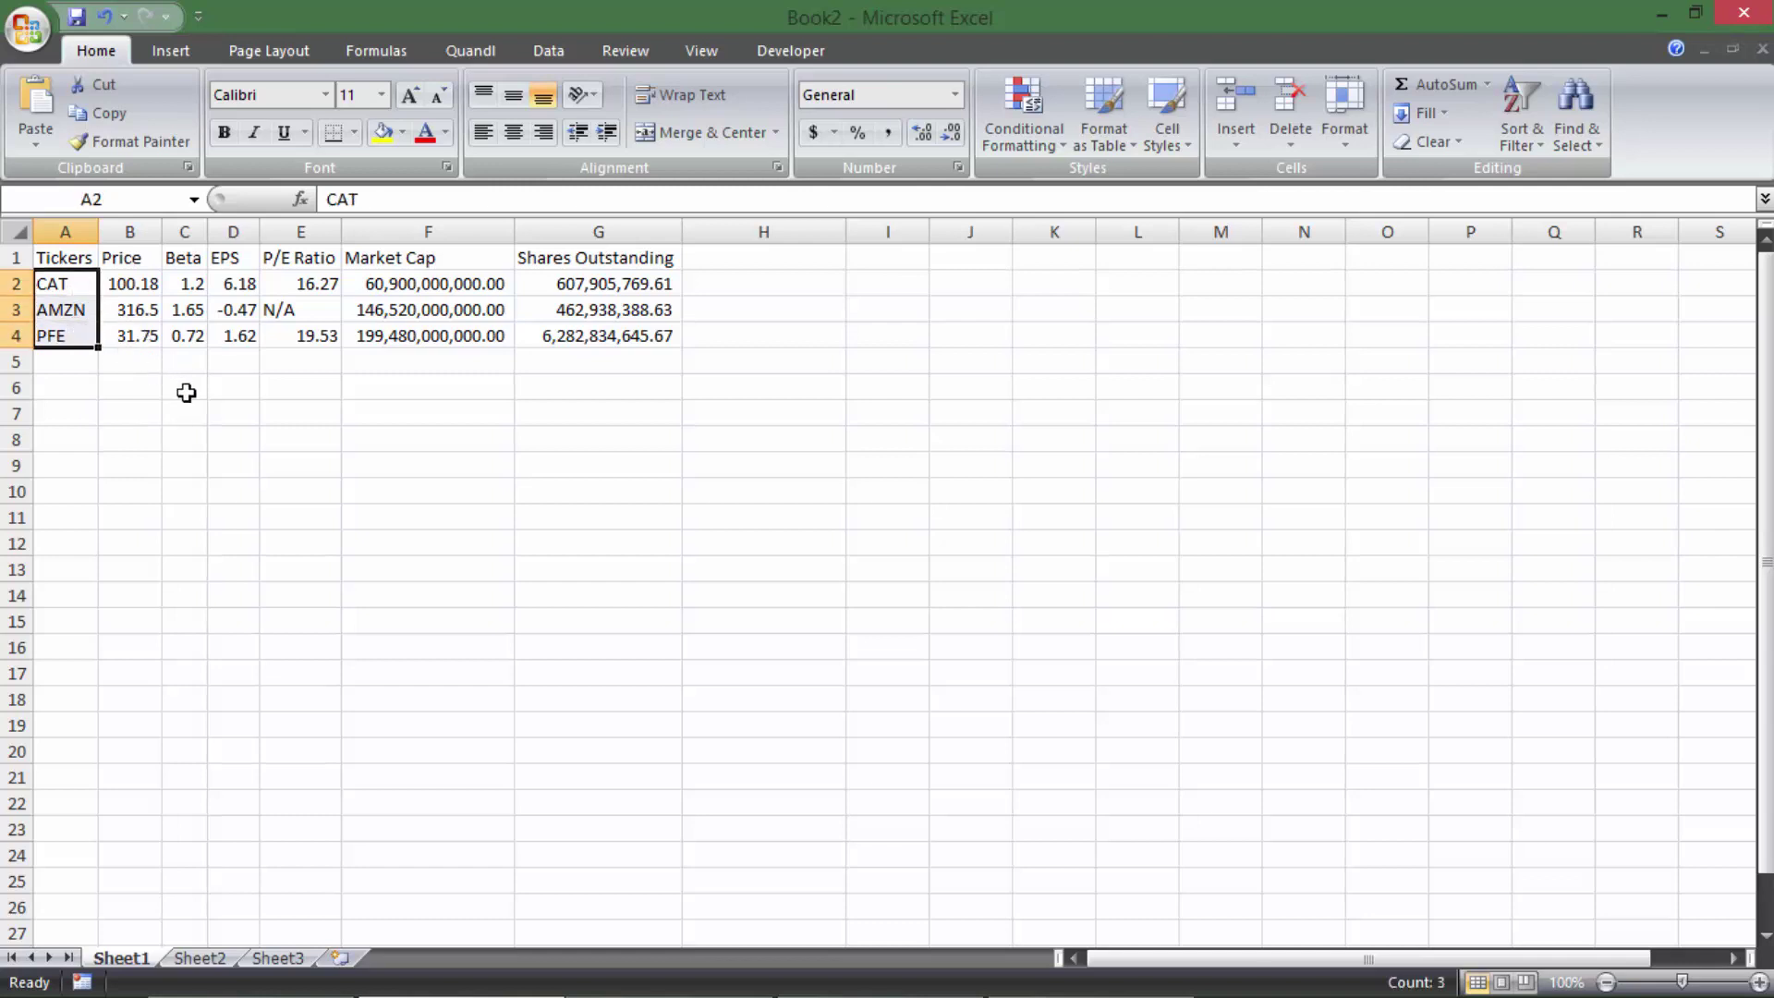
drag(198, 283, 194, 335)
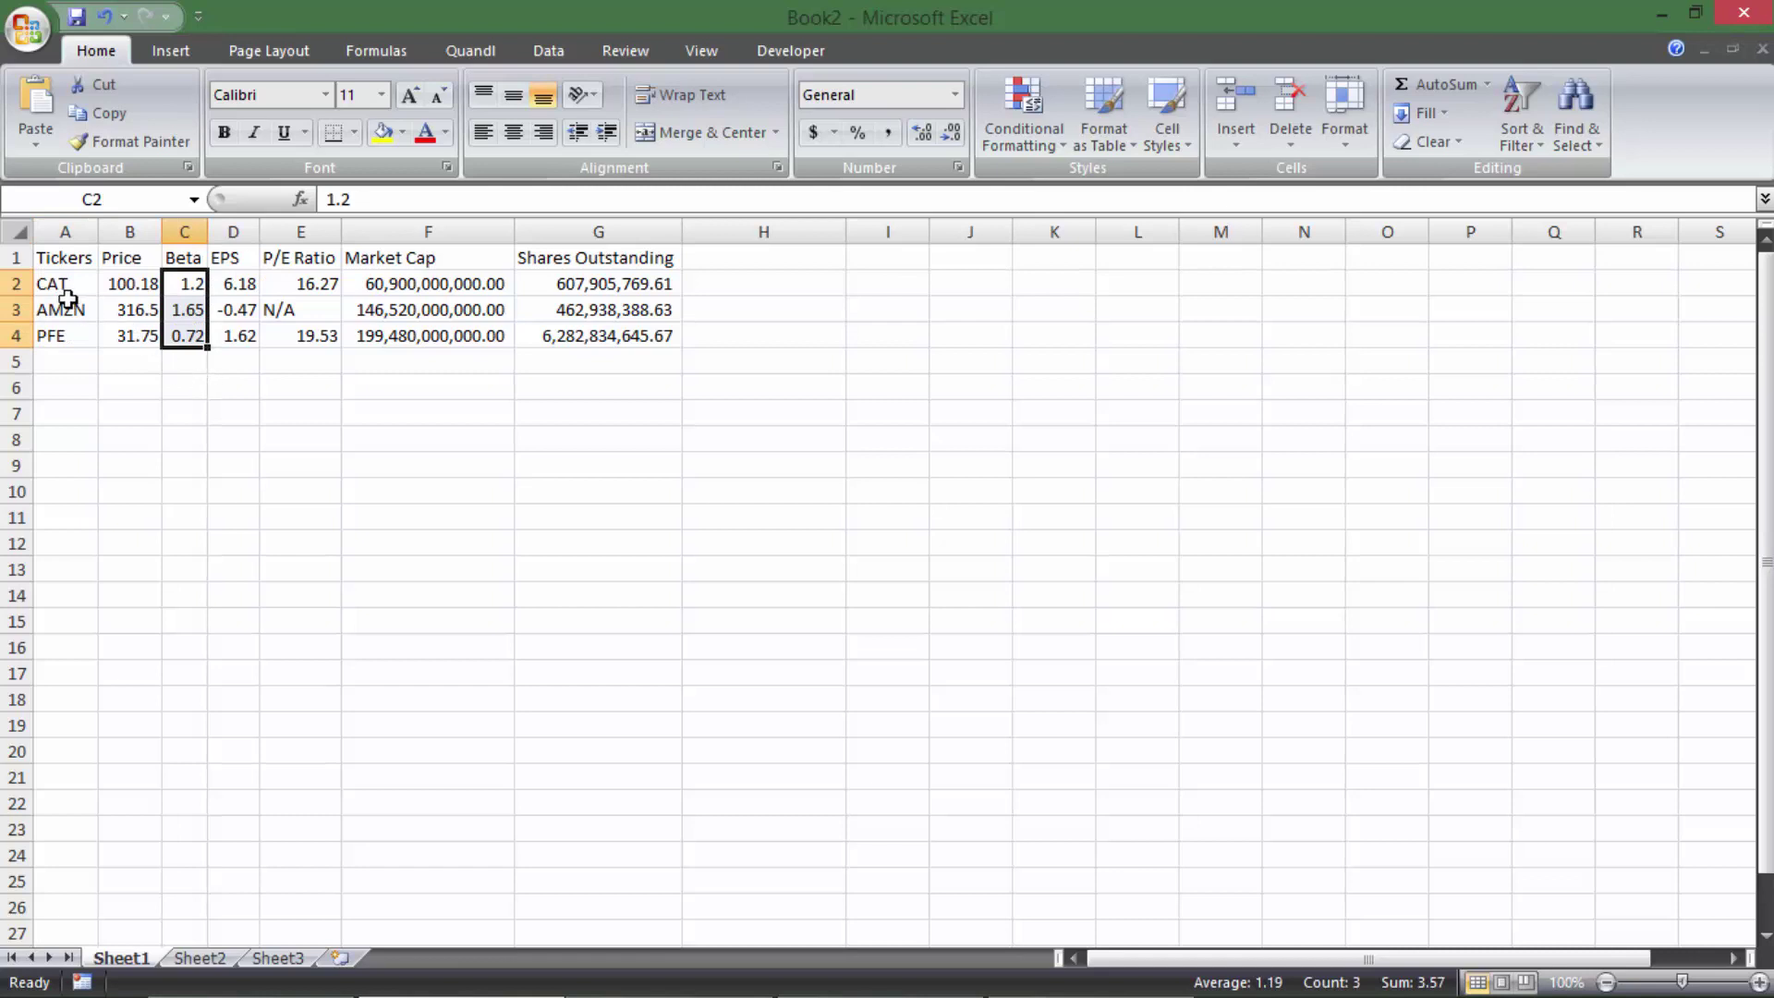
click(190, 289)
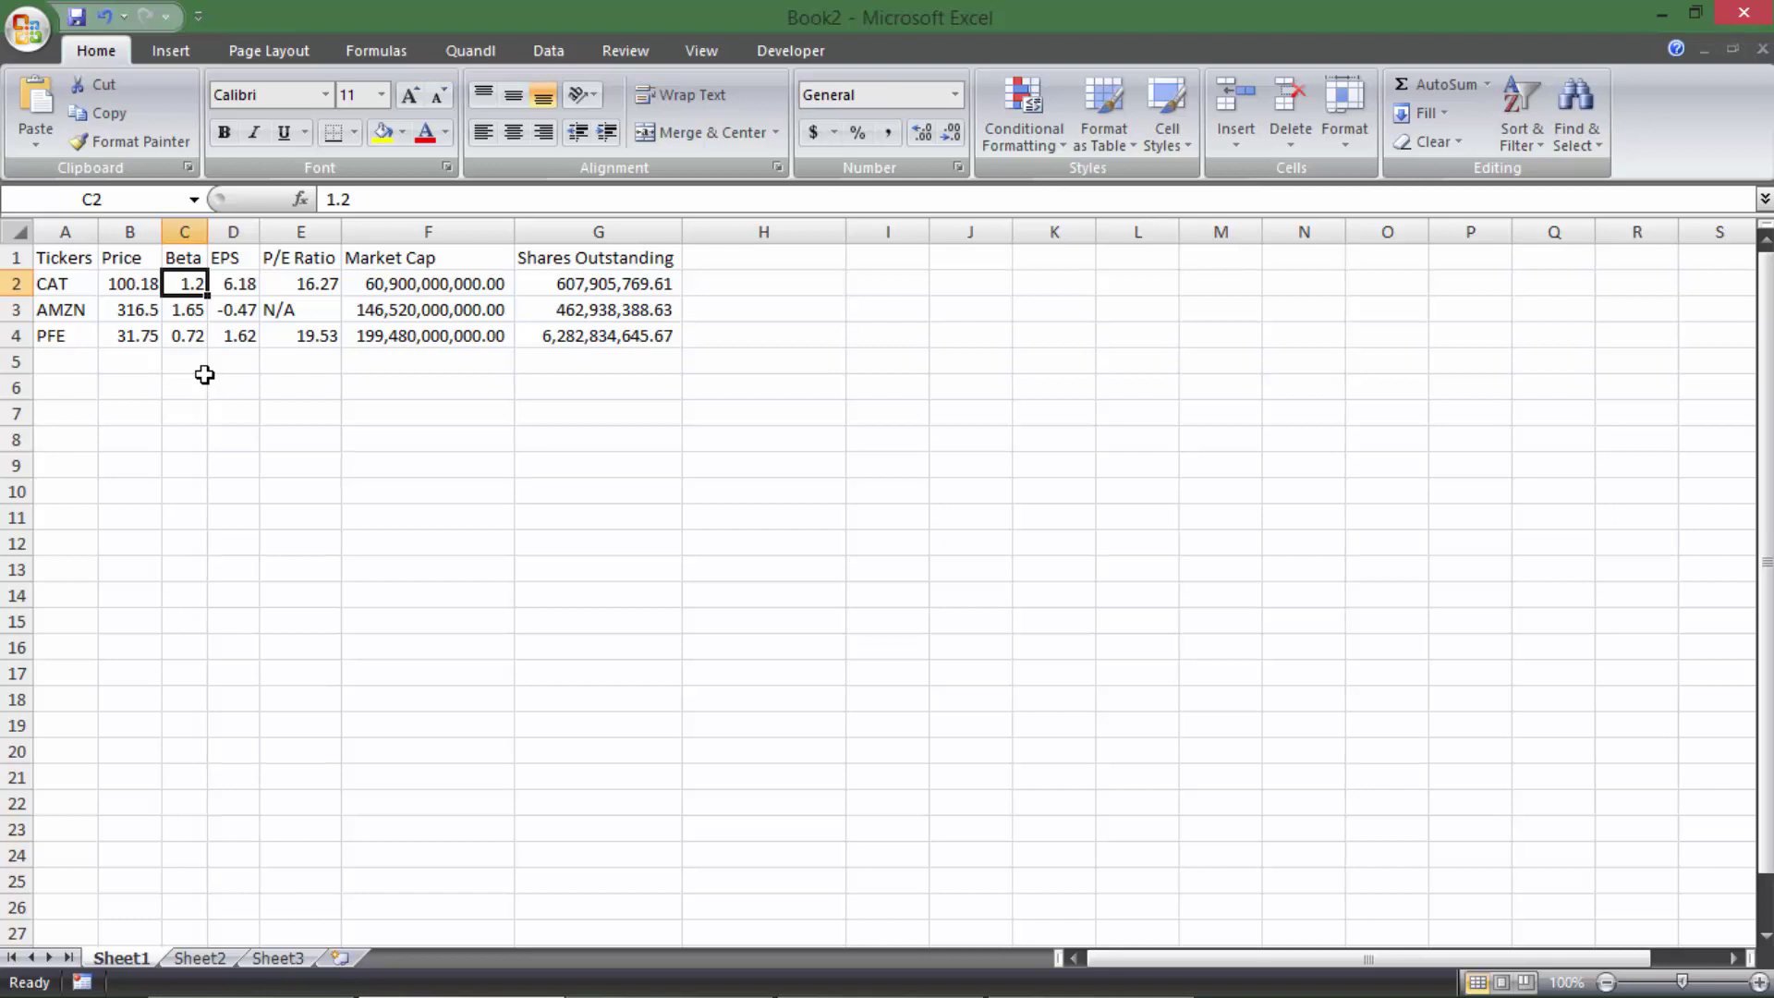
click(185, 314)
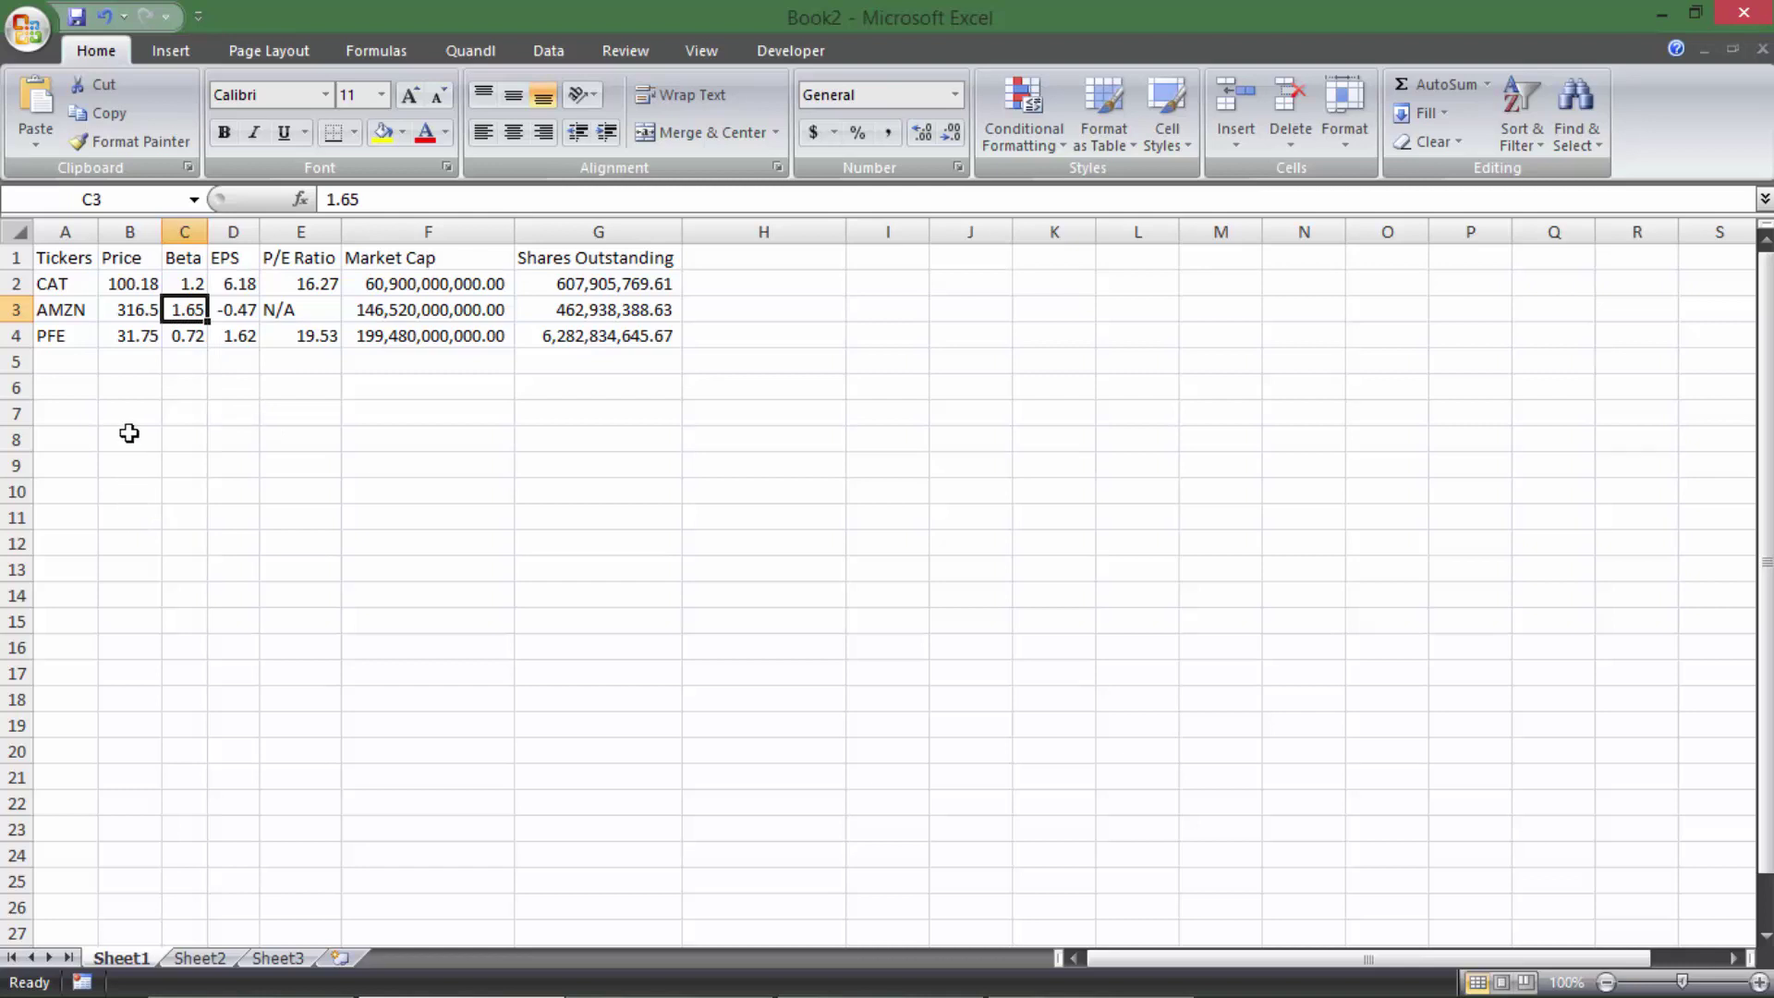
click(85, 343)
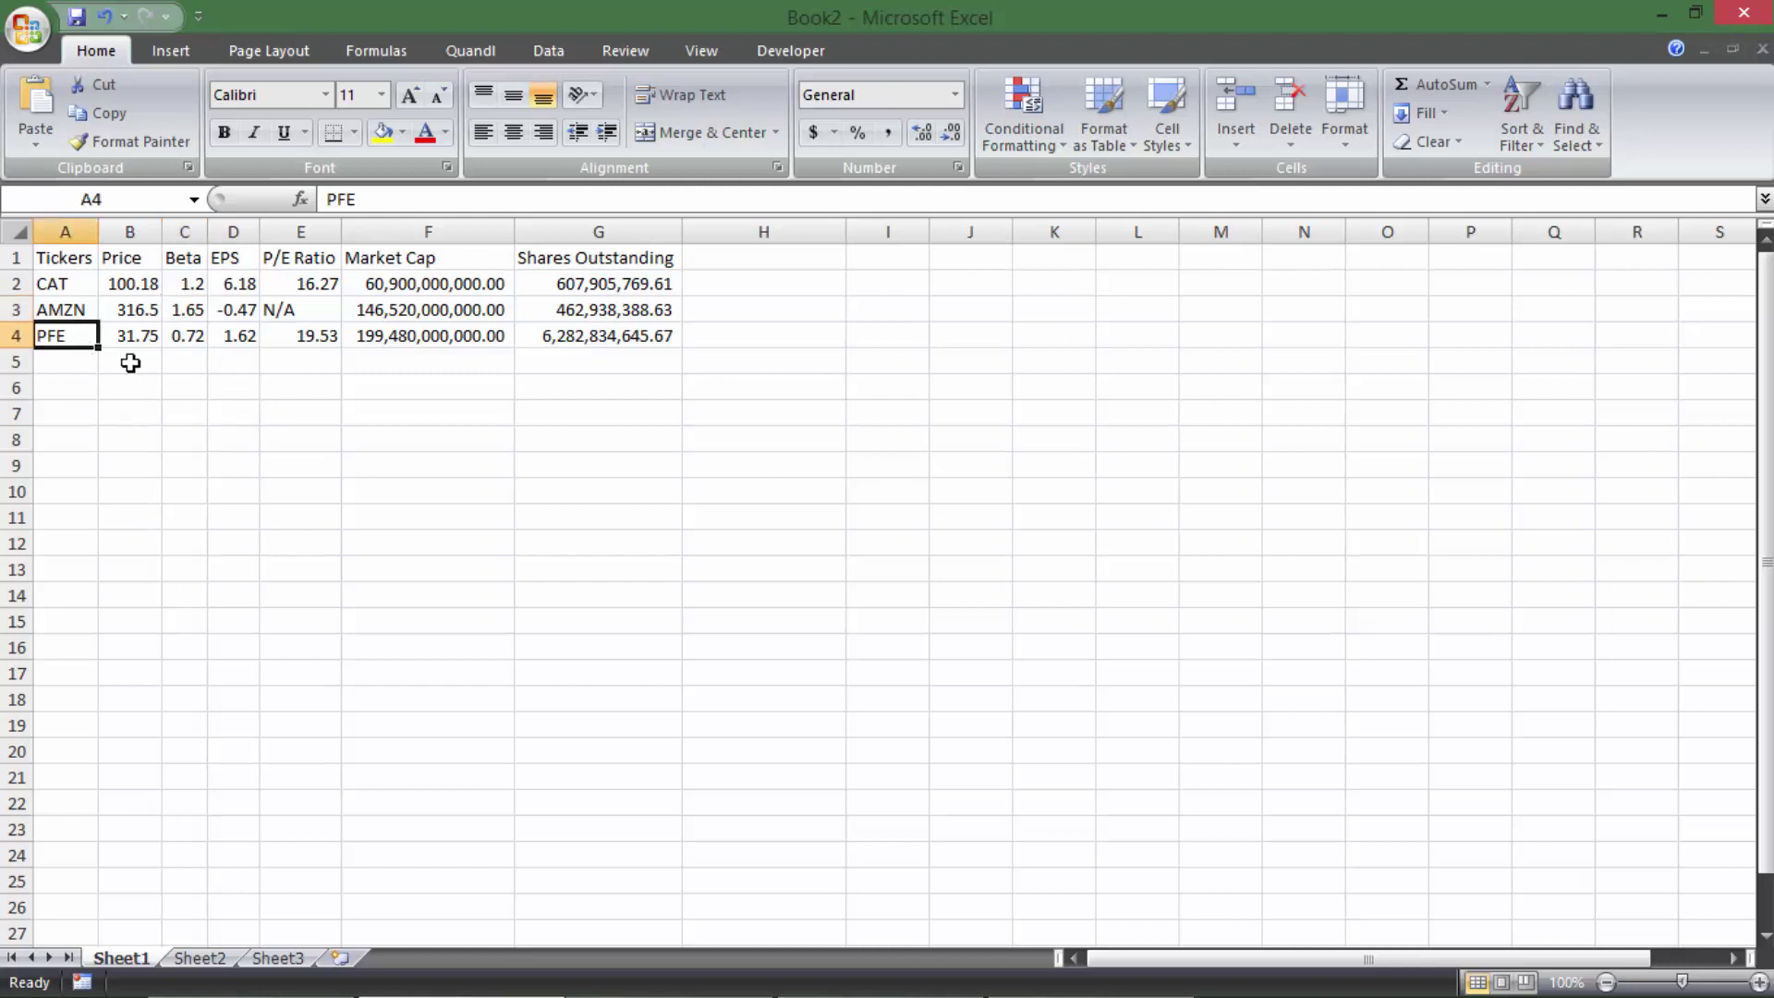
click(189, 343)
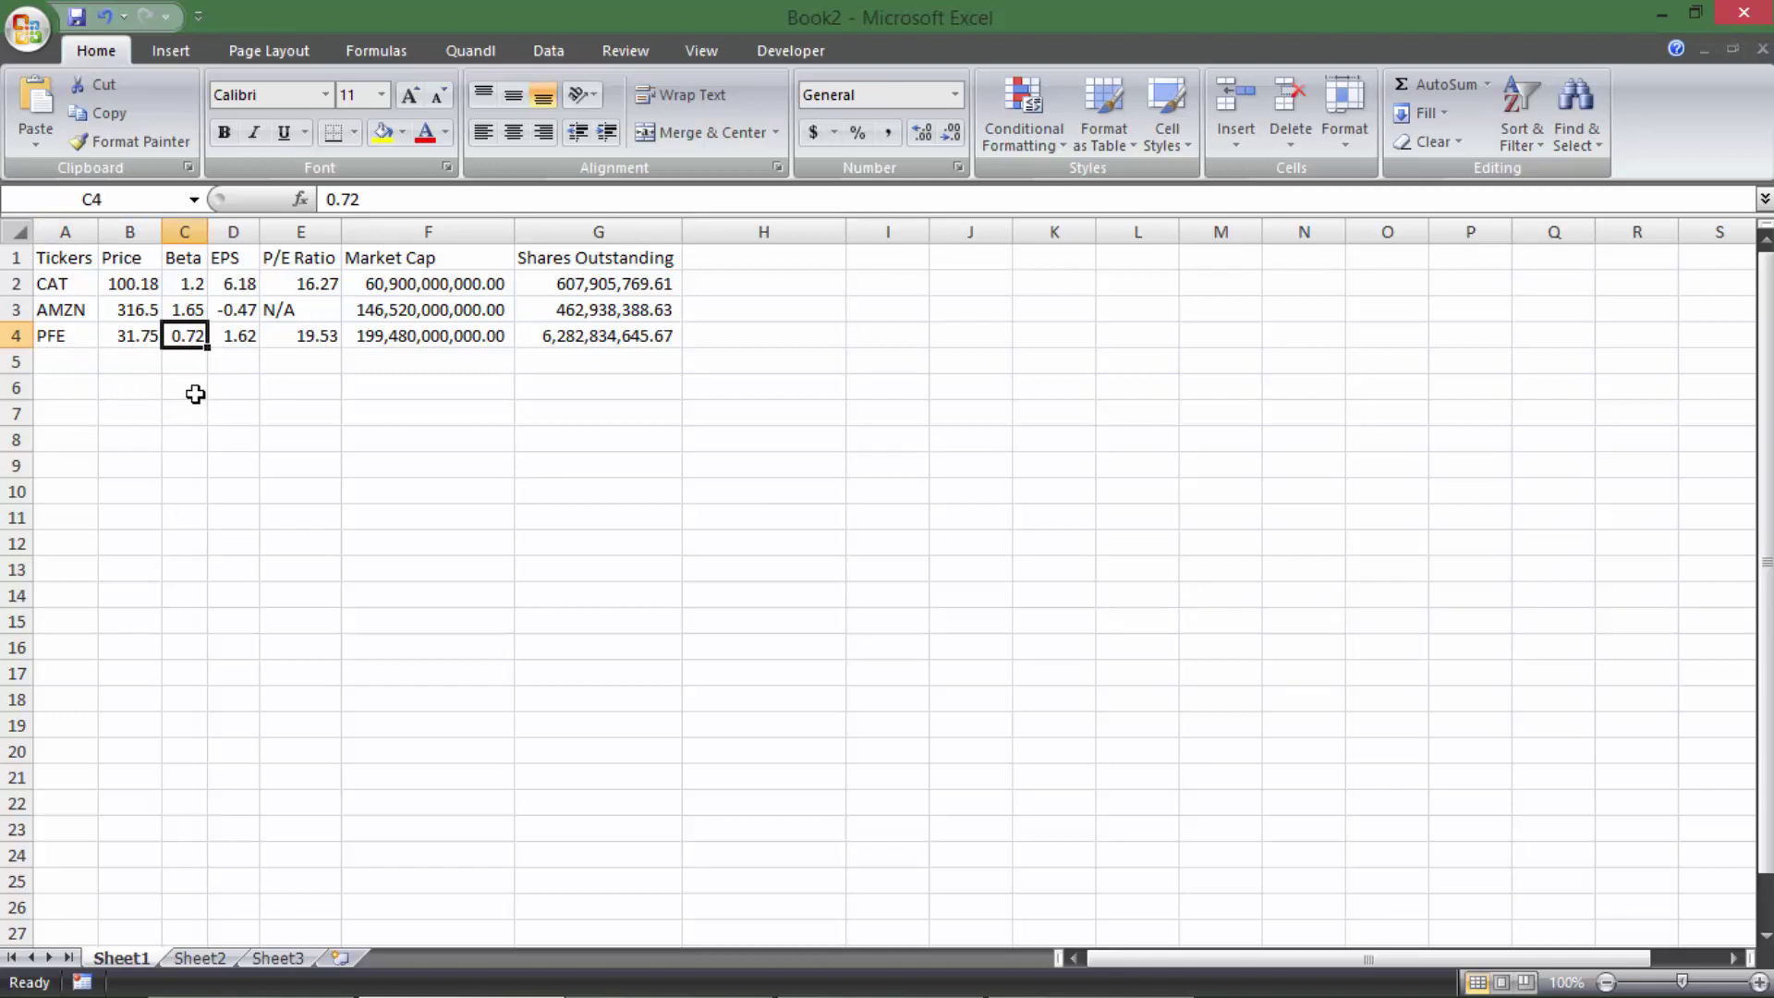
click(183, 315)
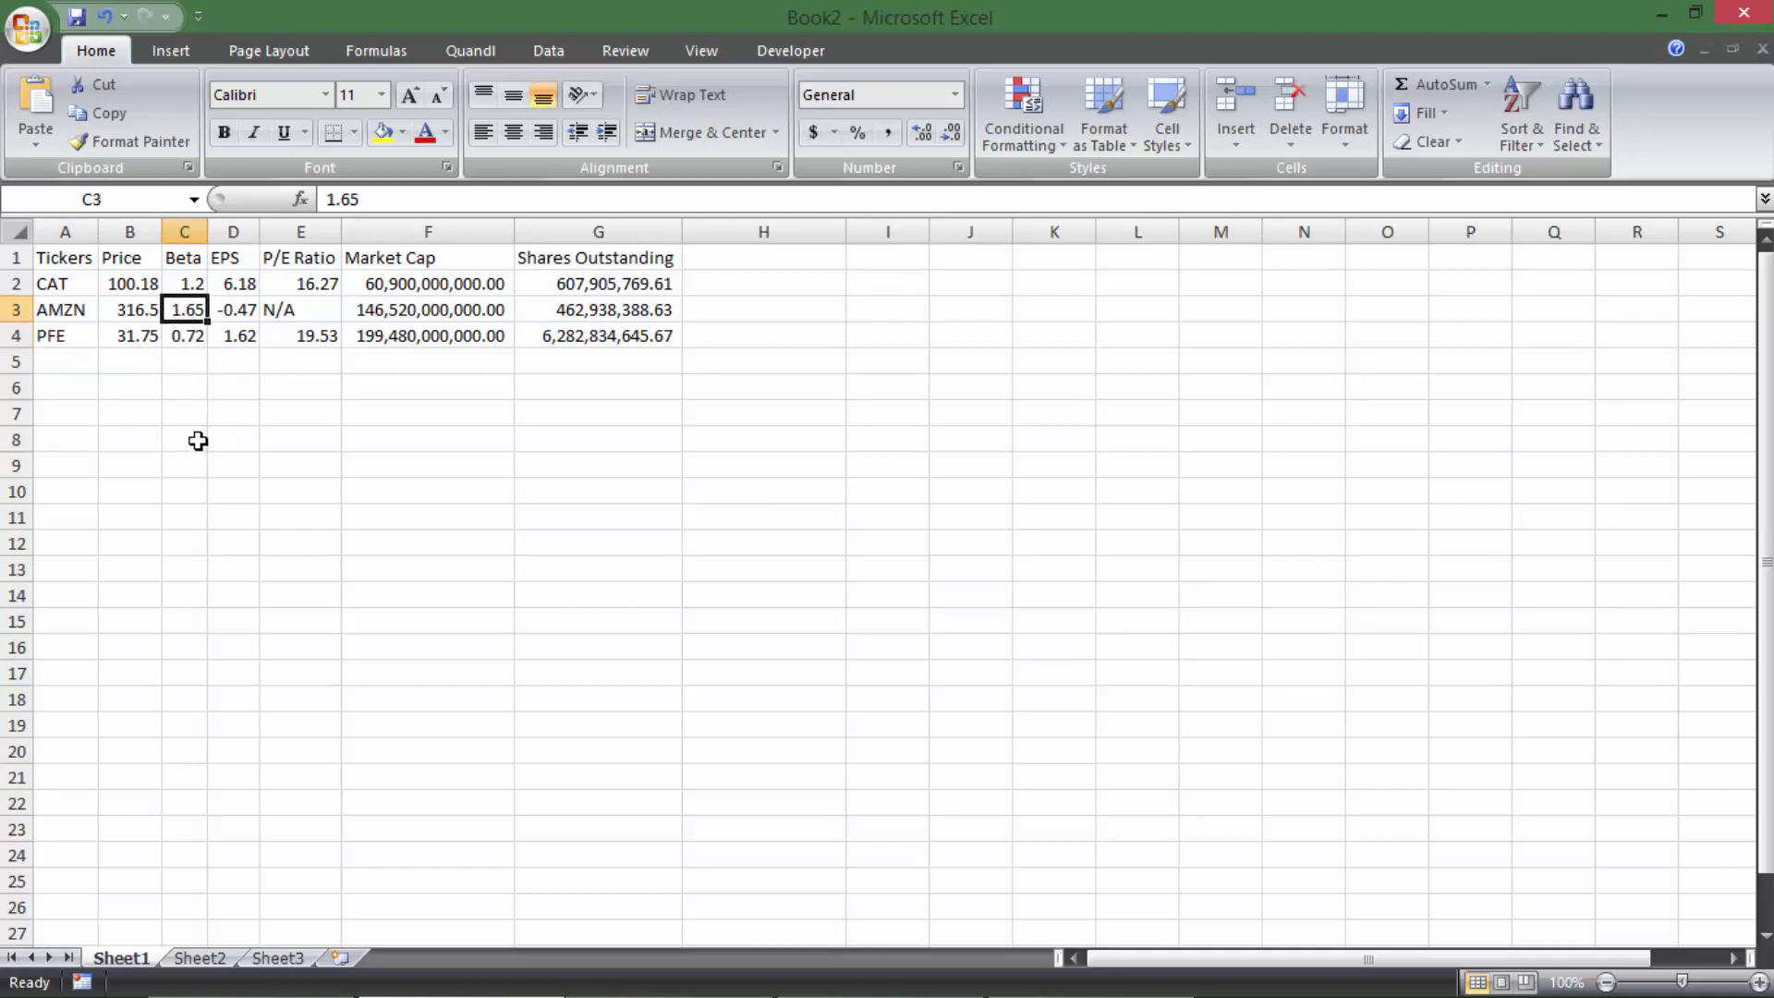
click(176, 286)
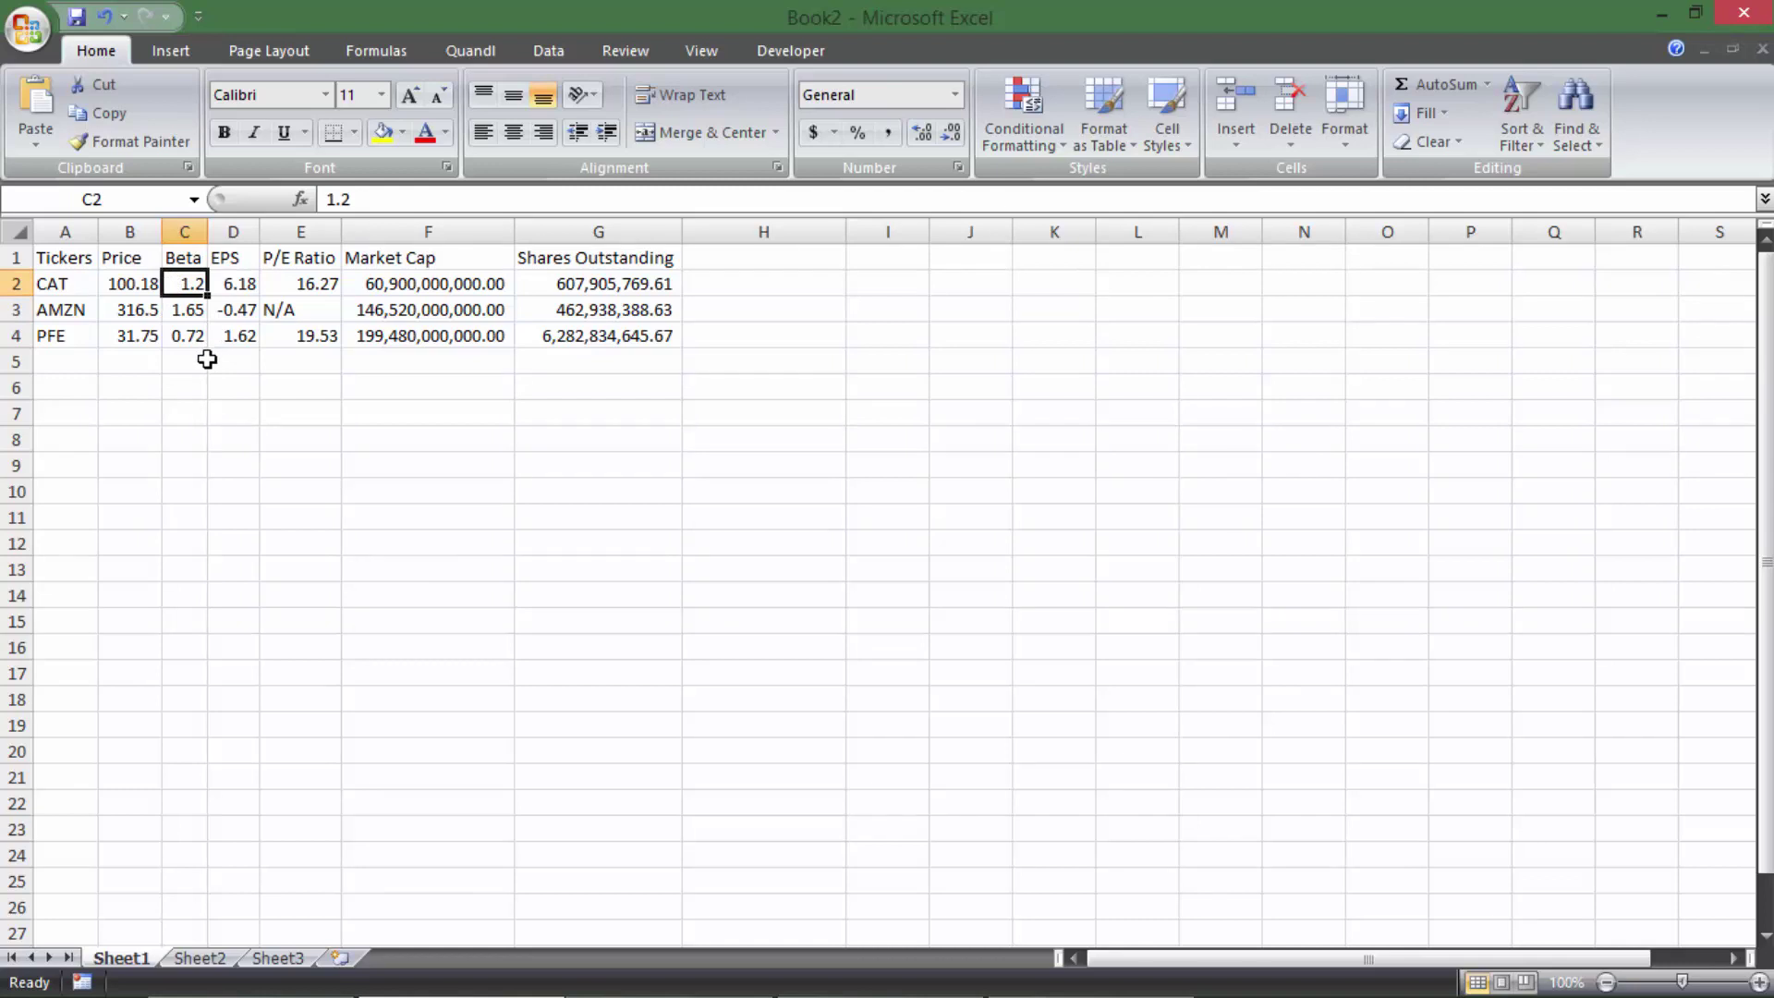
click(249, 383)
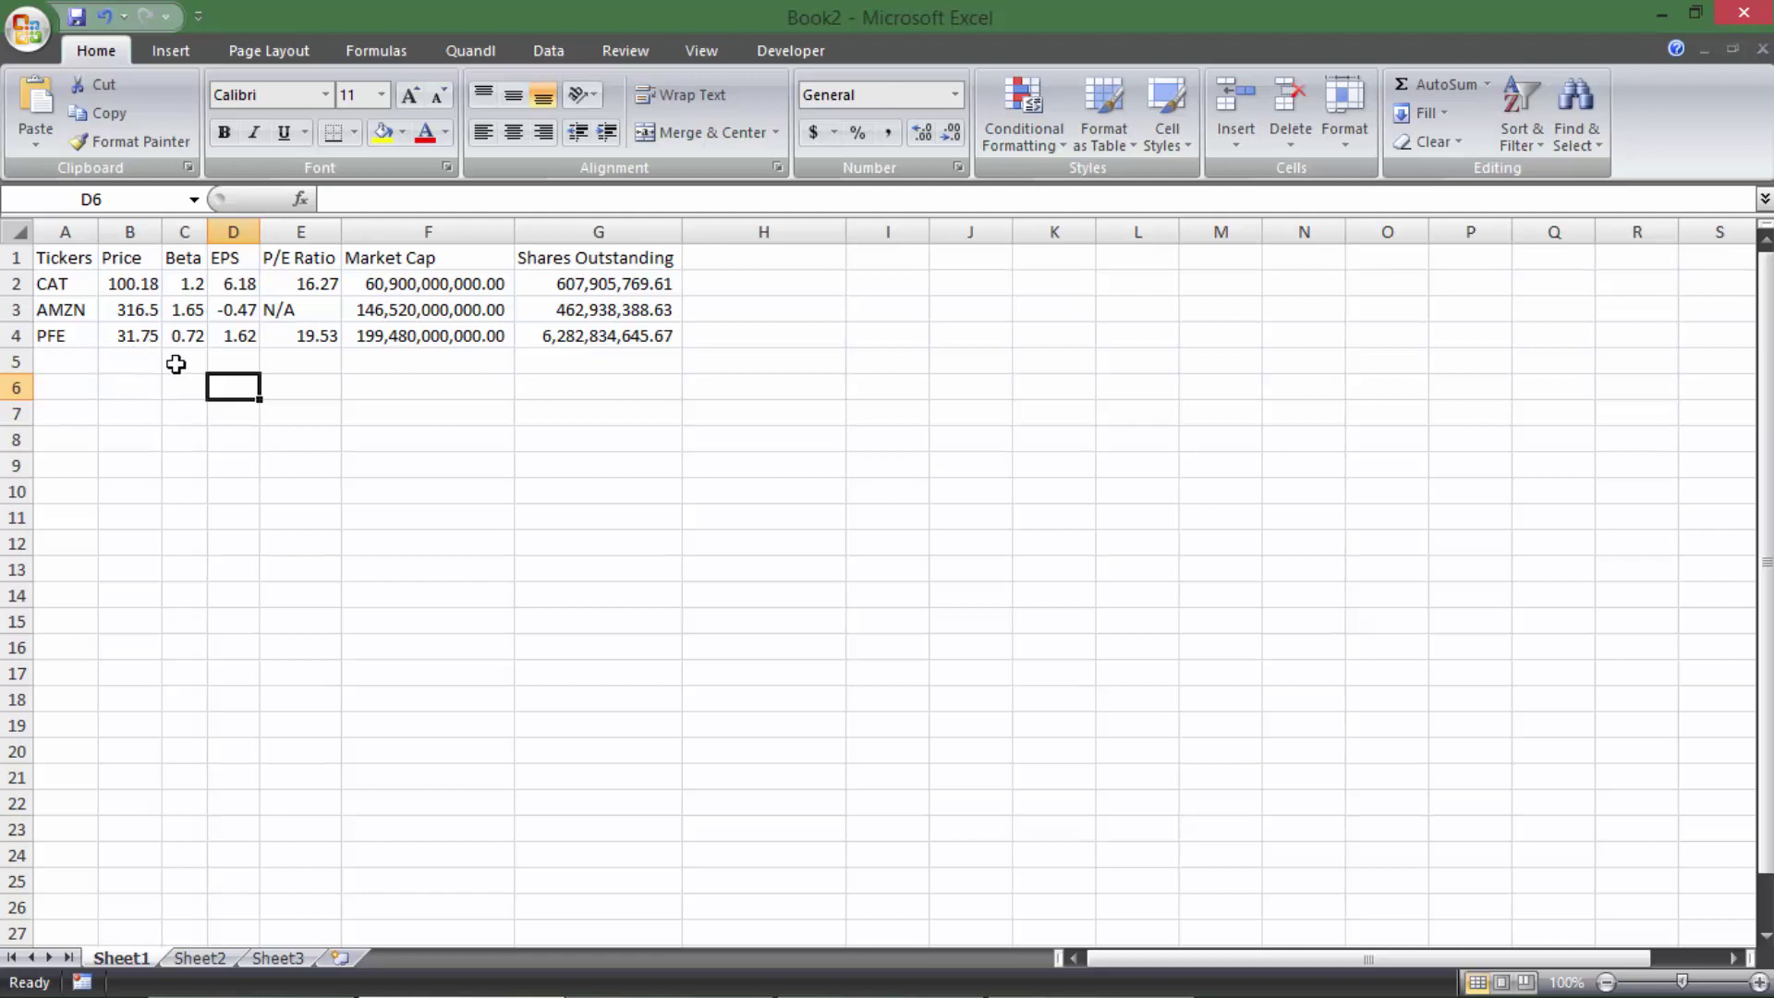
drag(85, 289, 196, 288)
click(231, 389)
key(Left)
key(Up)
key(Up)
key(Up)
key(Up)
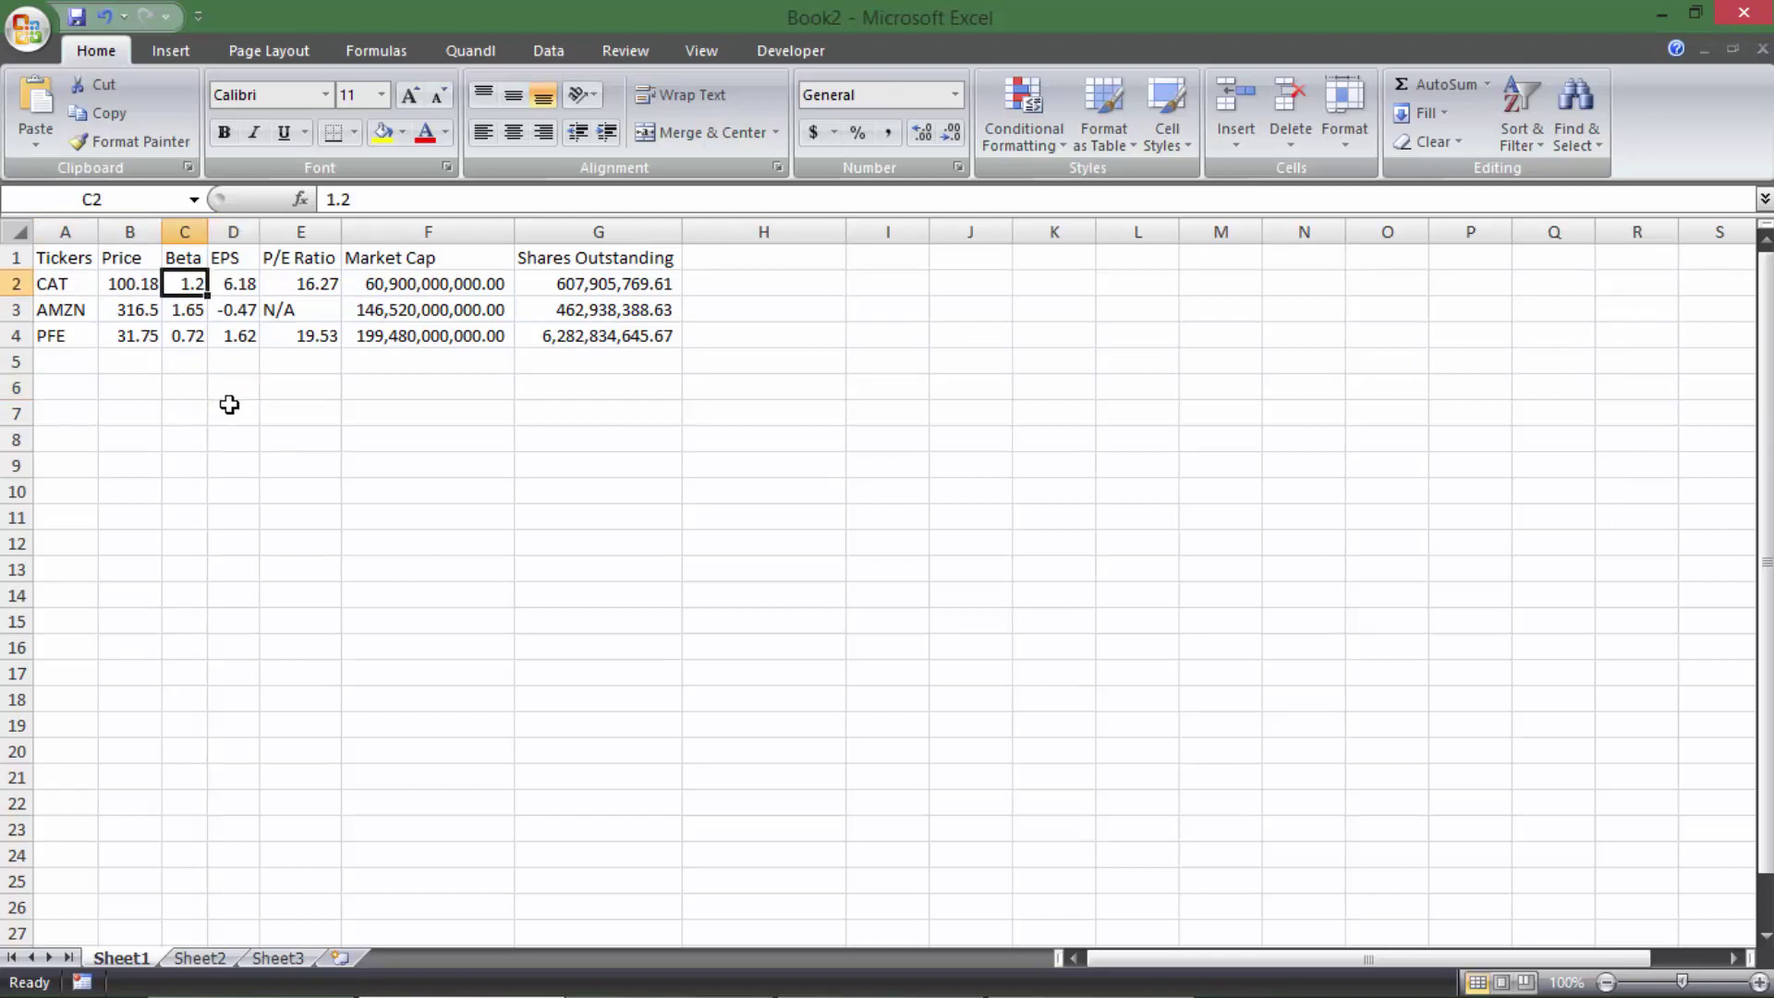
click(180, 308)
click(172, 336)
click(180, 282)
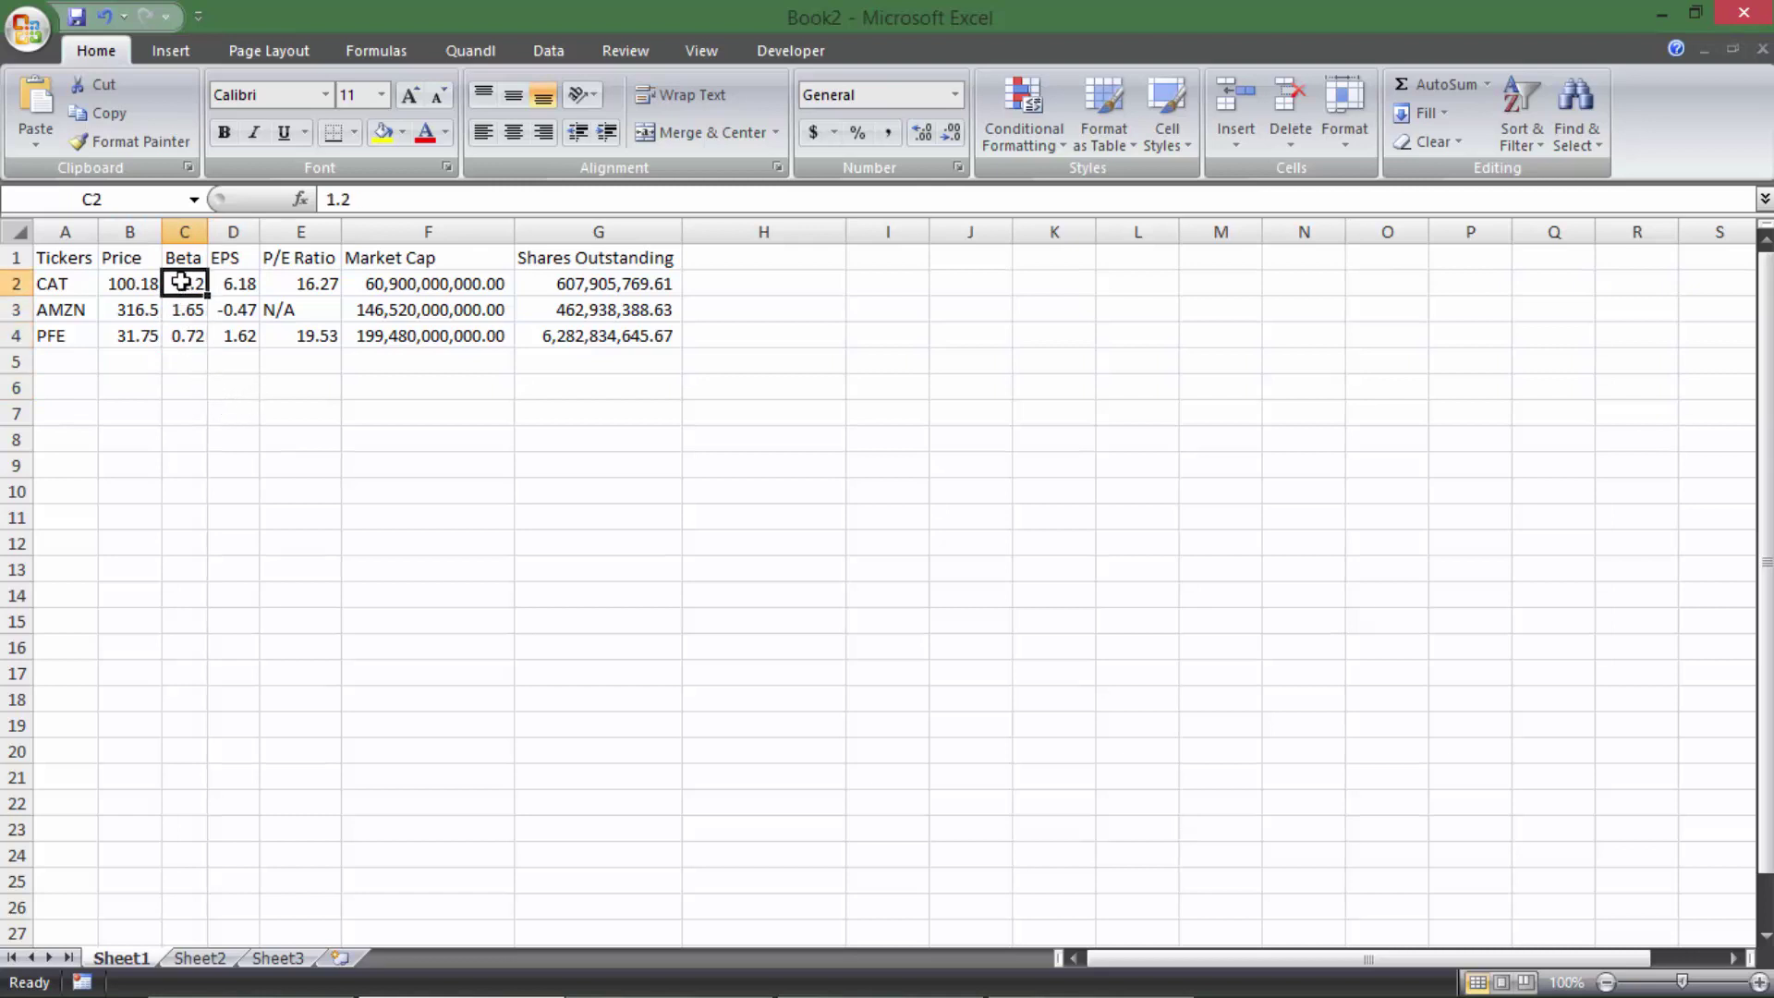
click(182, 338)
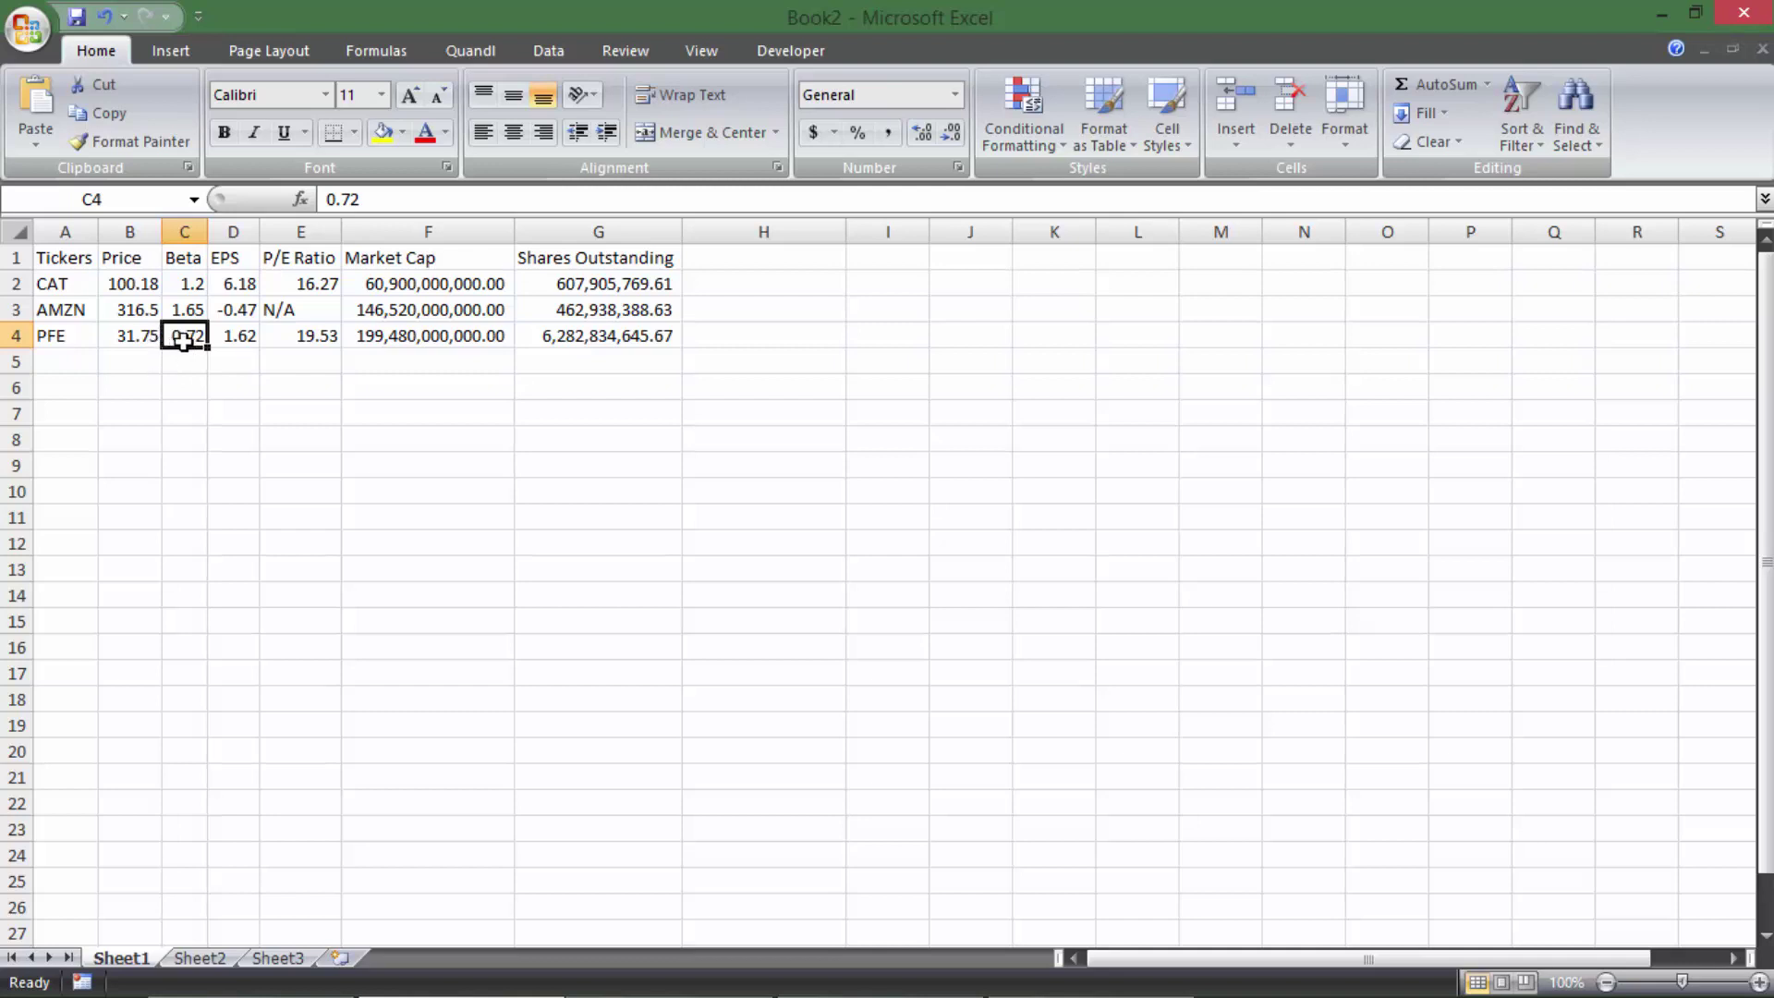
key(Up)
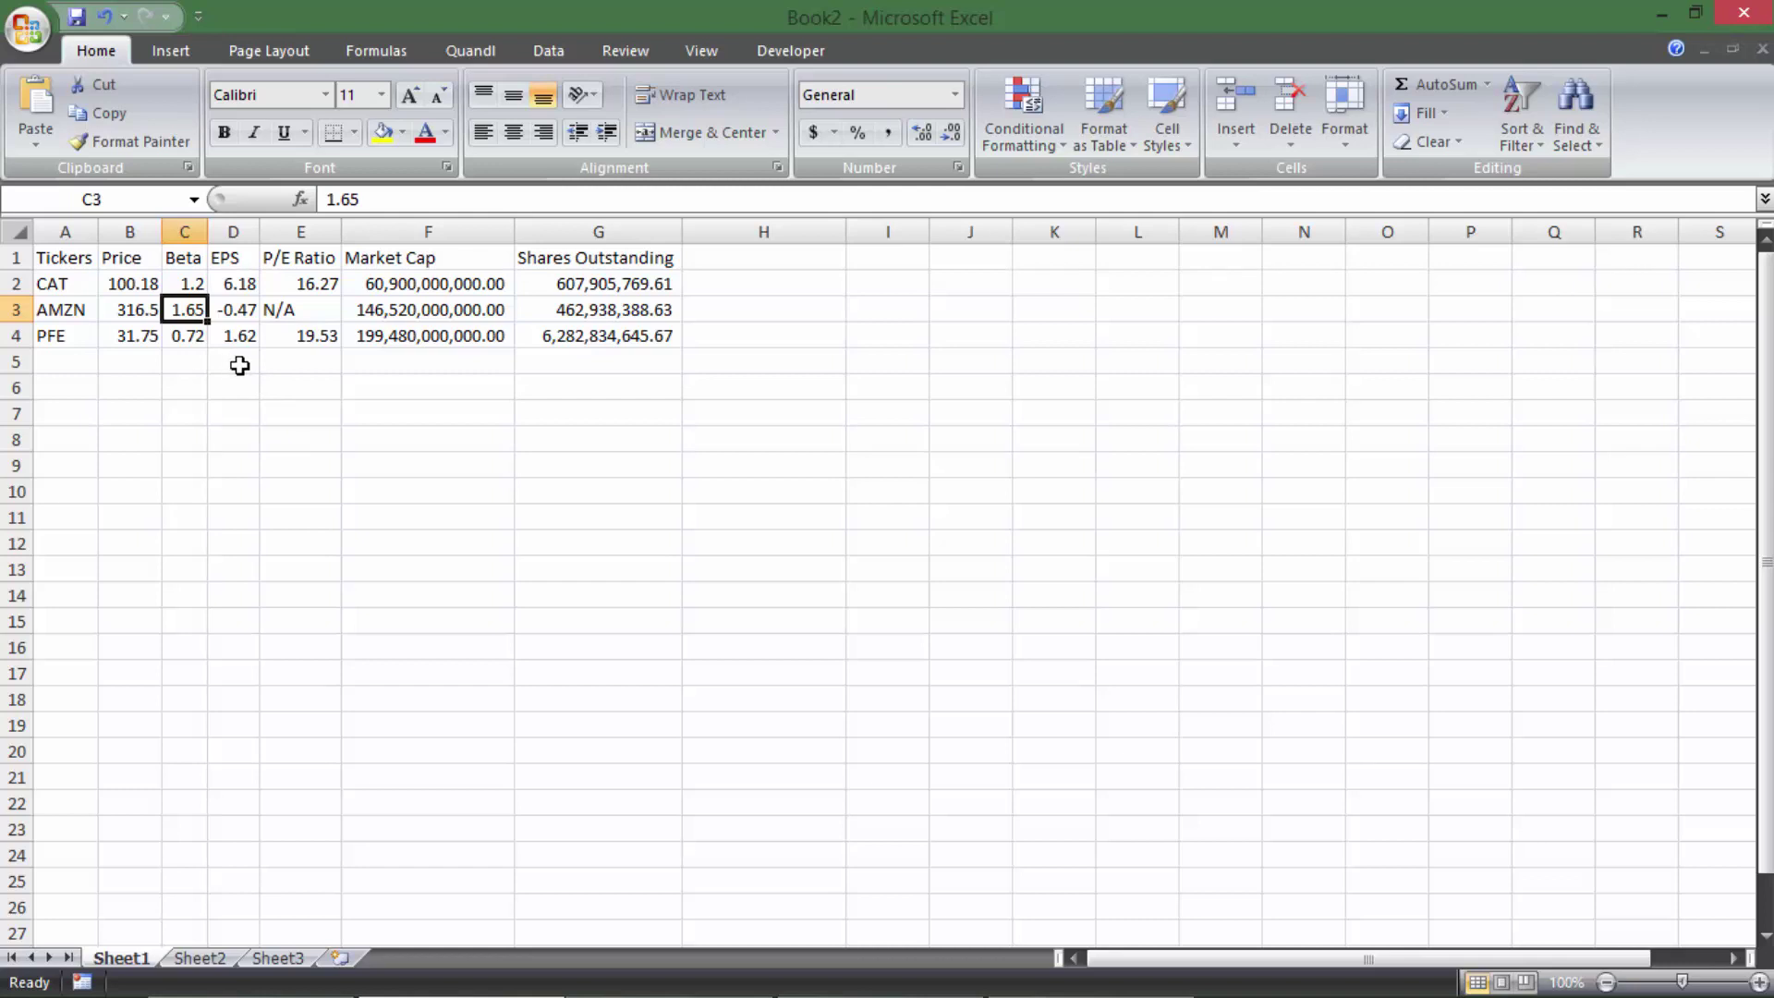
drag(111, 286, 134, 339)
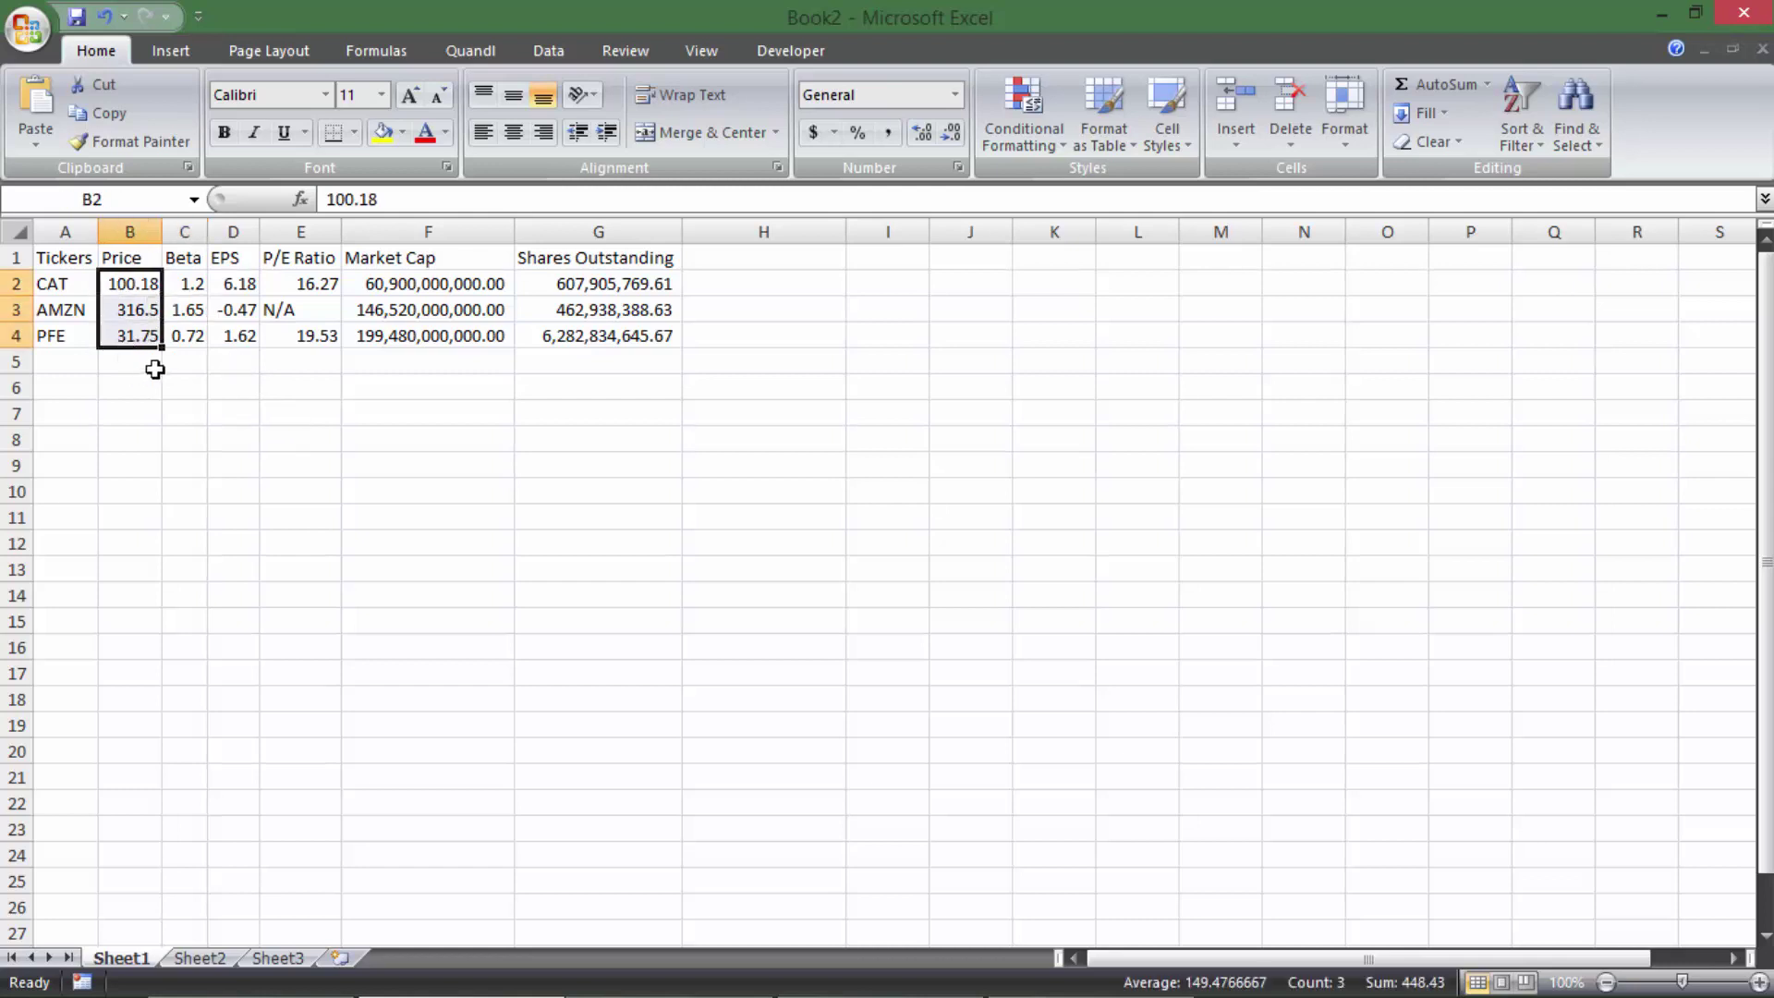
click(130, 287)
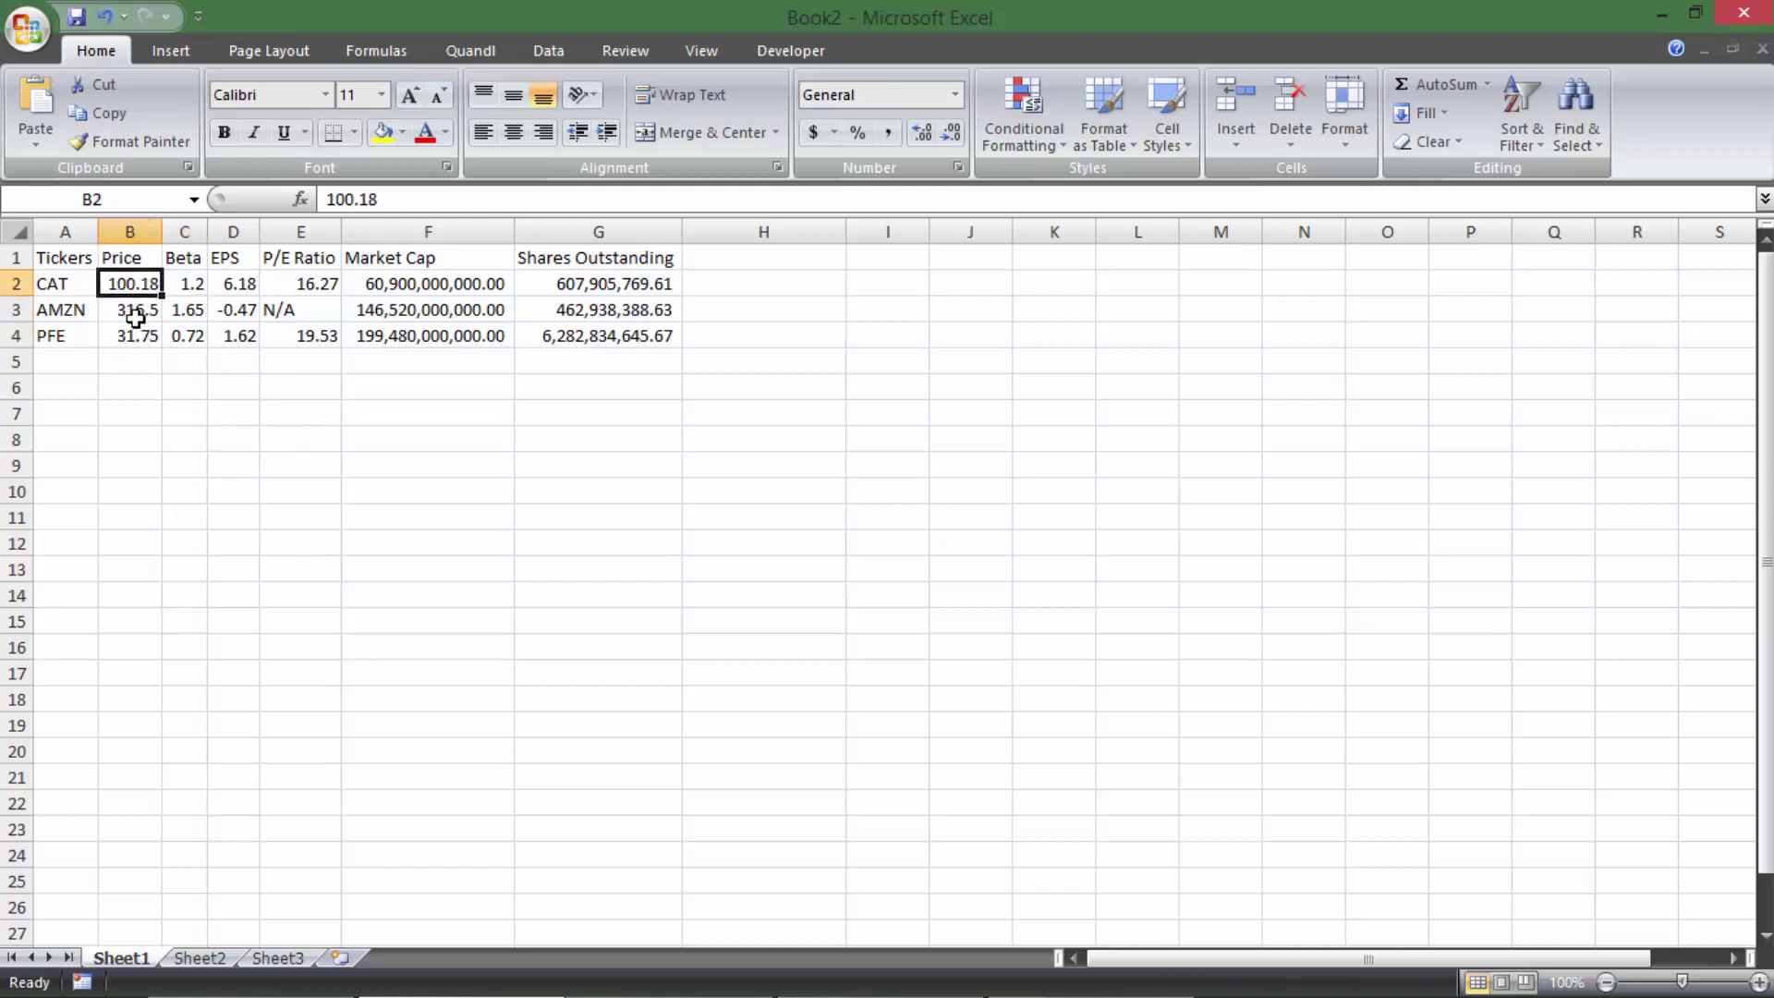
click(128, 337)
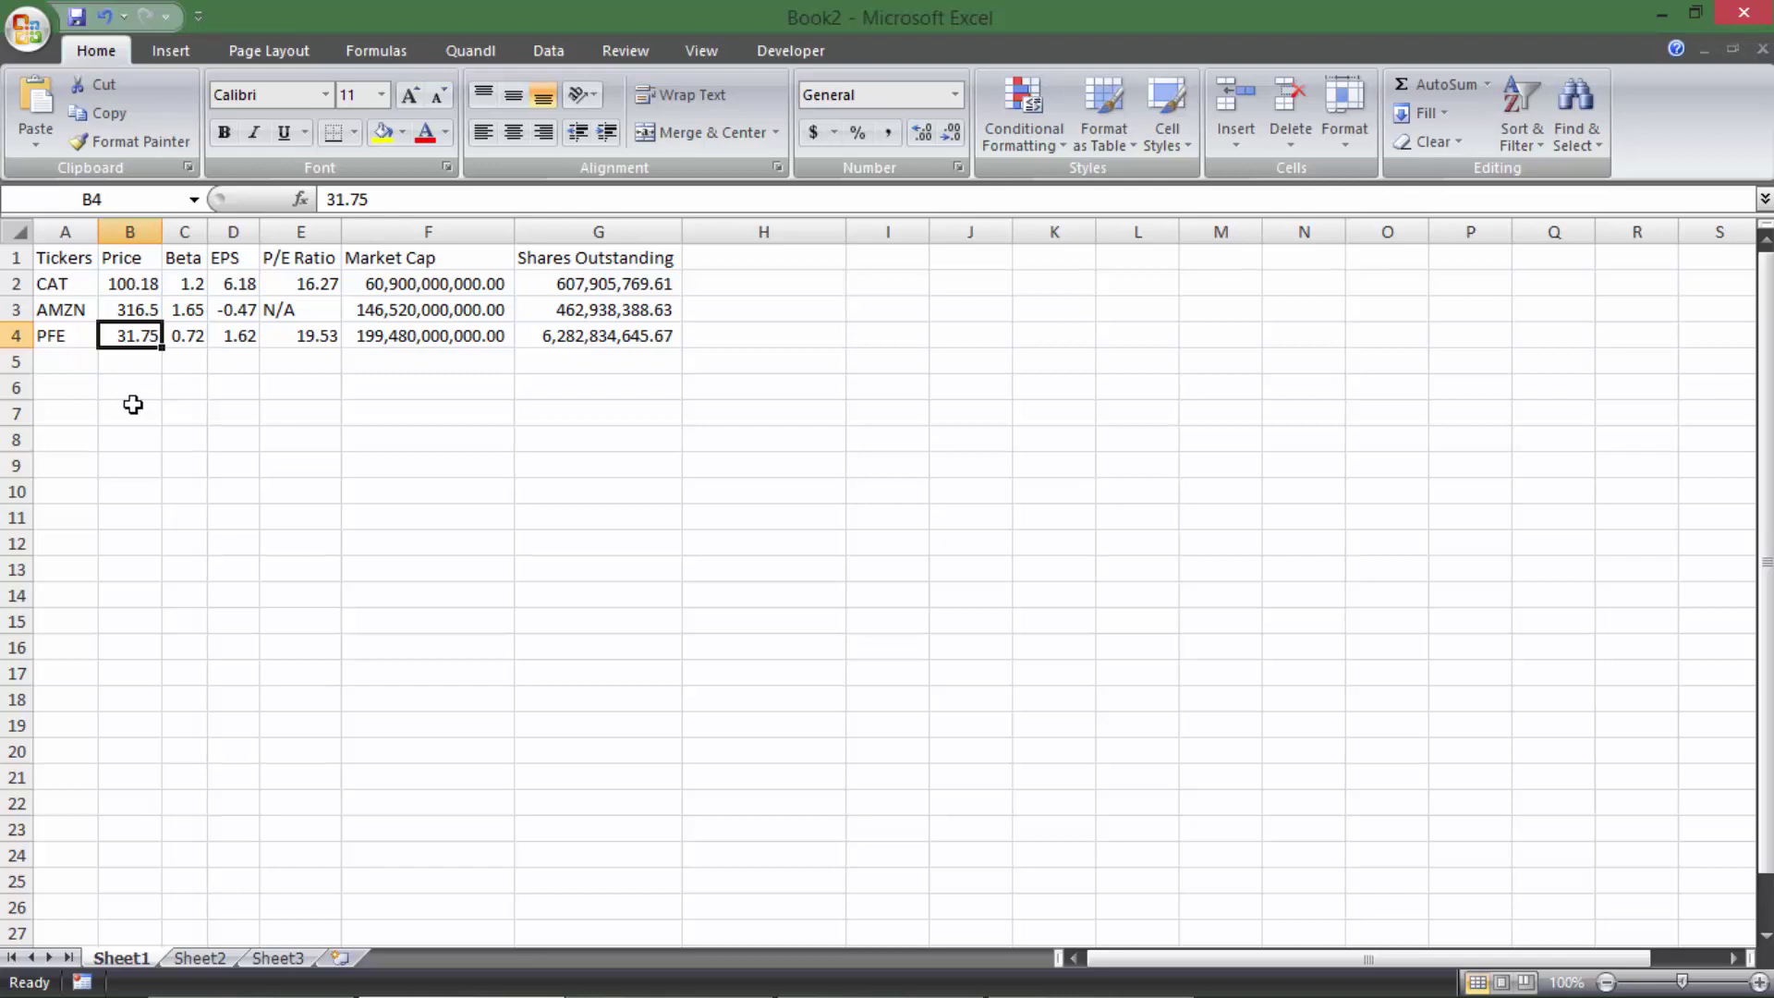
click(112, 311)
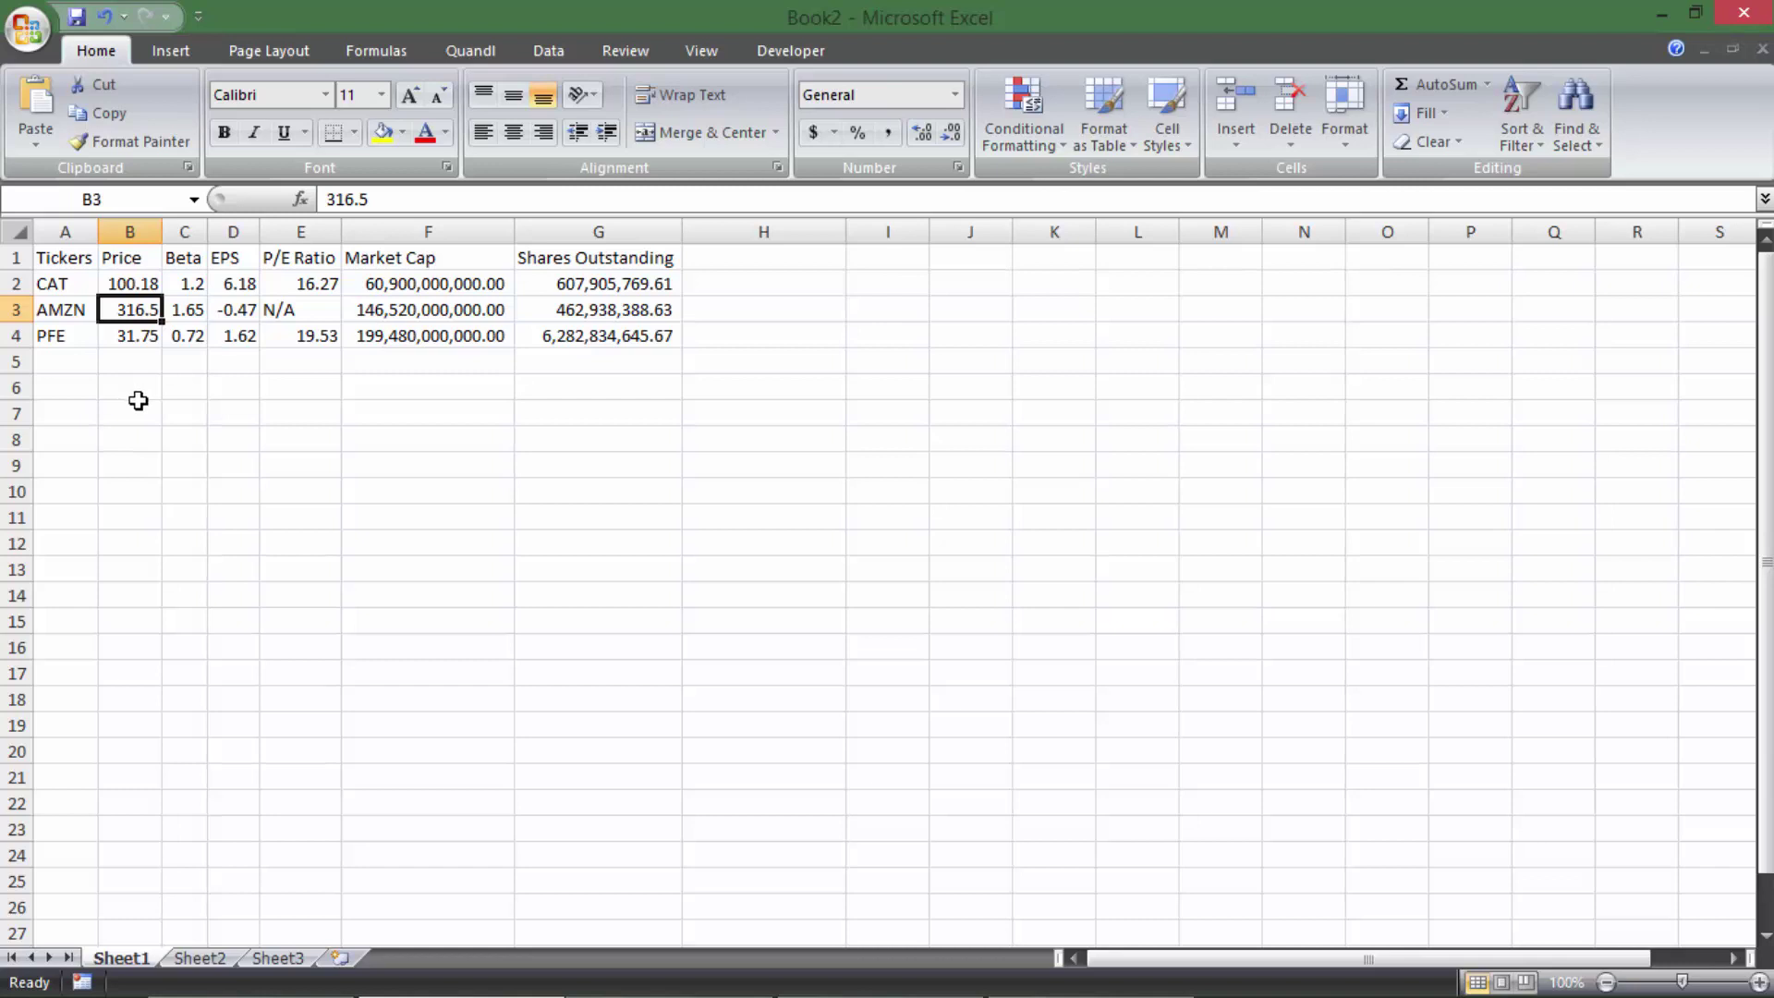
click(290, 265)
drag(277, 289, 275, 339)
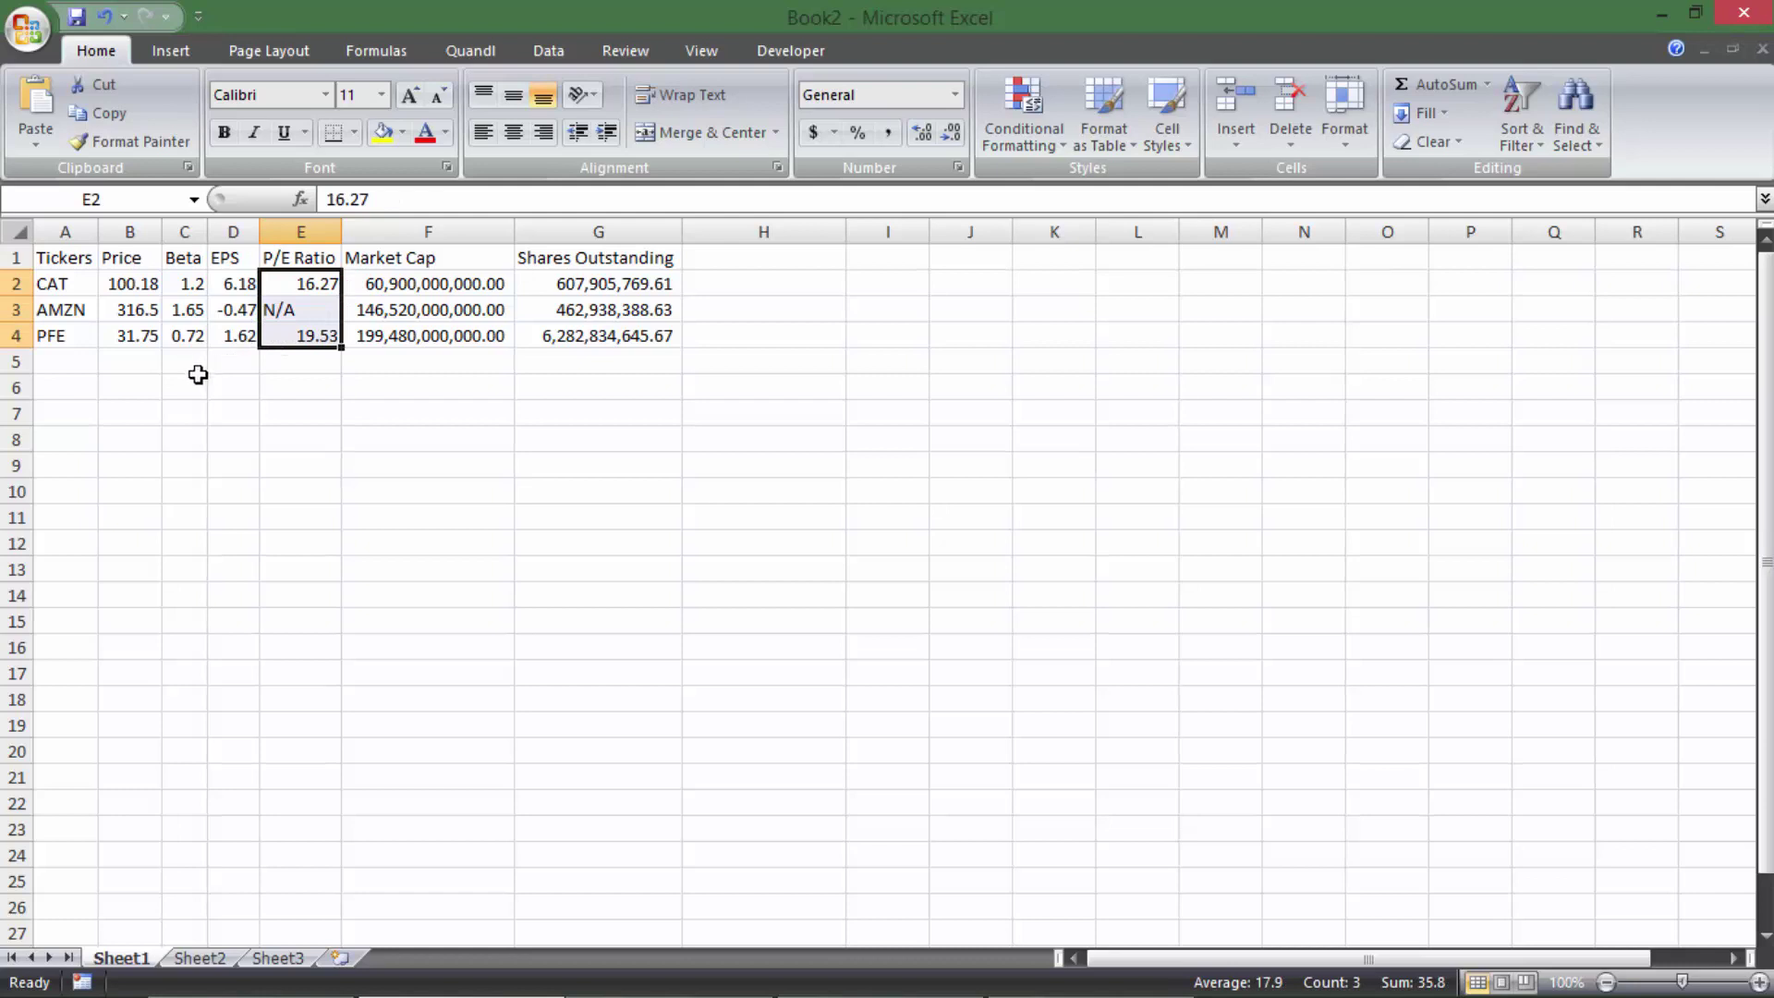
click(149, 307)
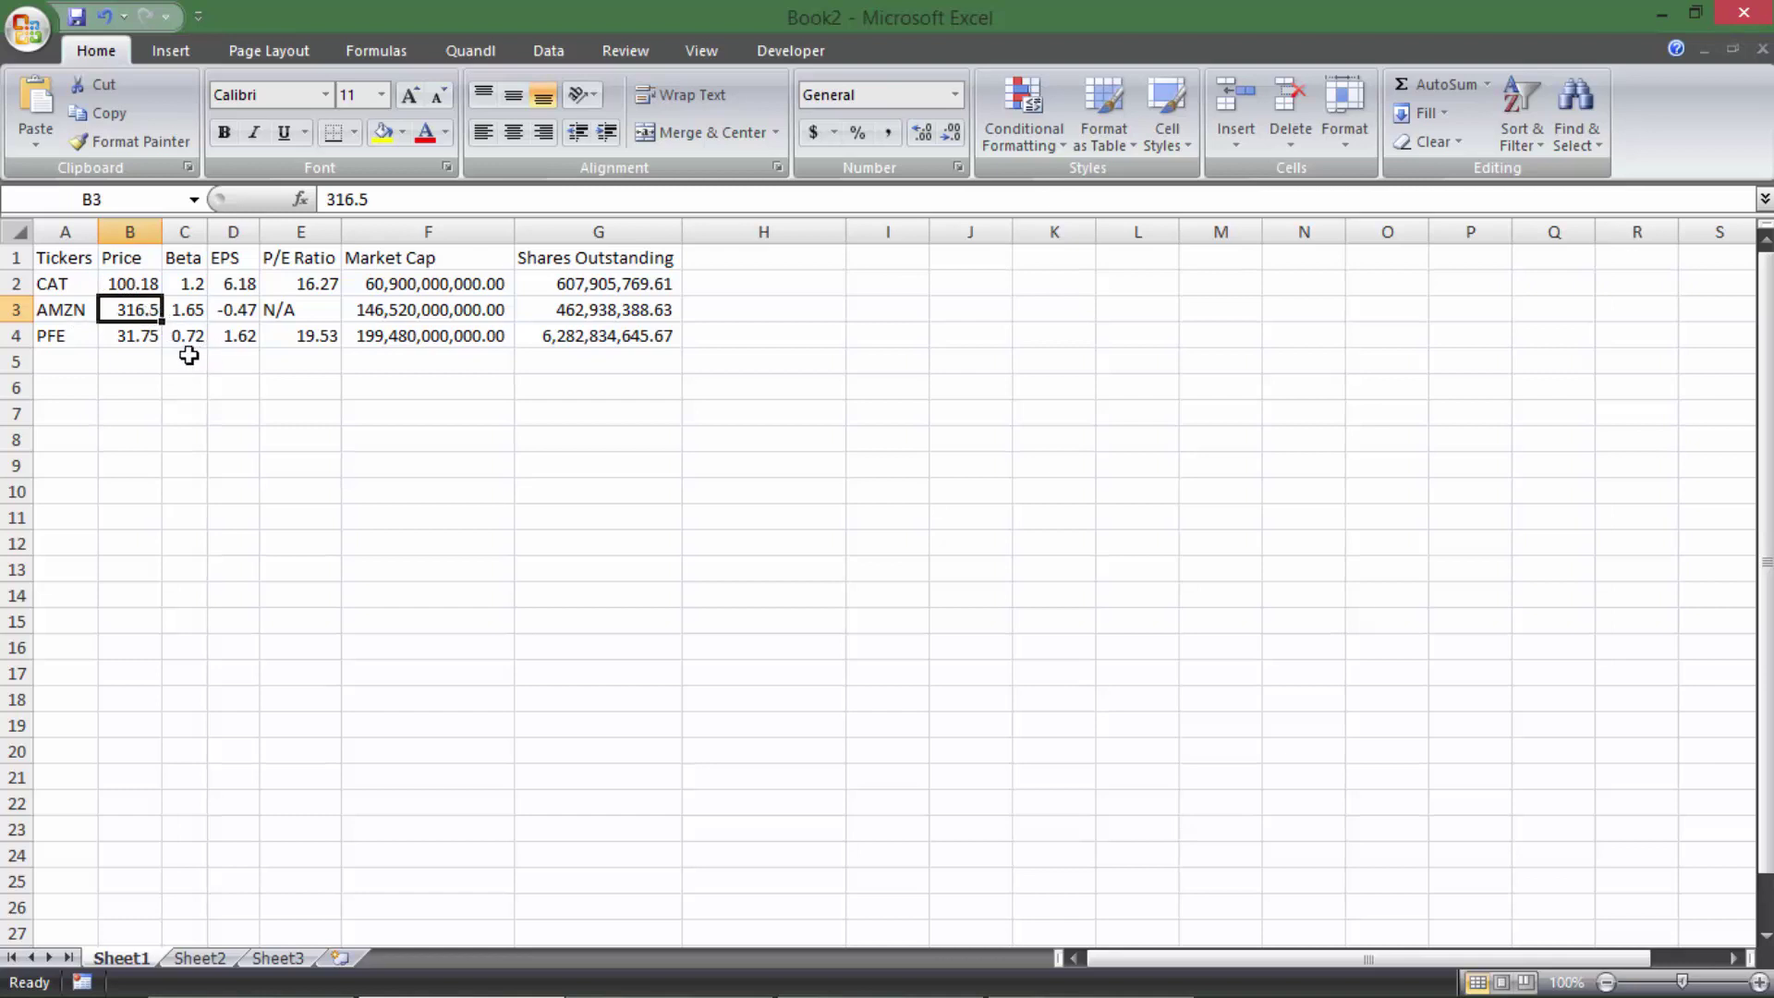
click(229, 316)
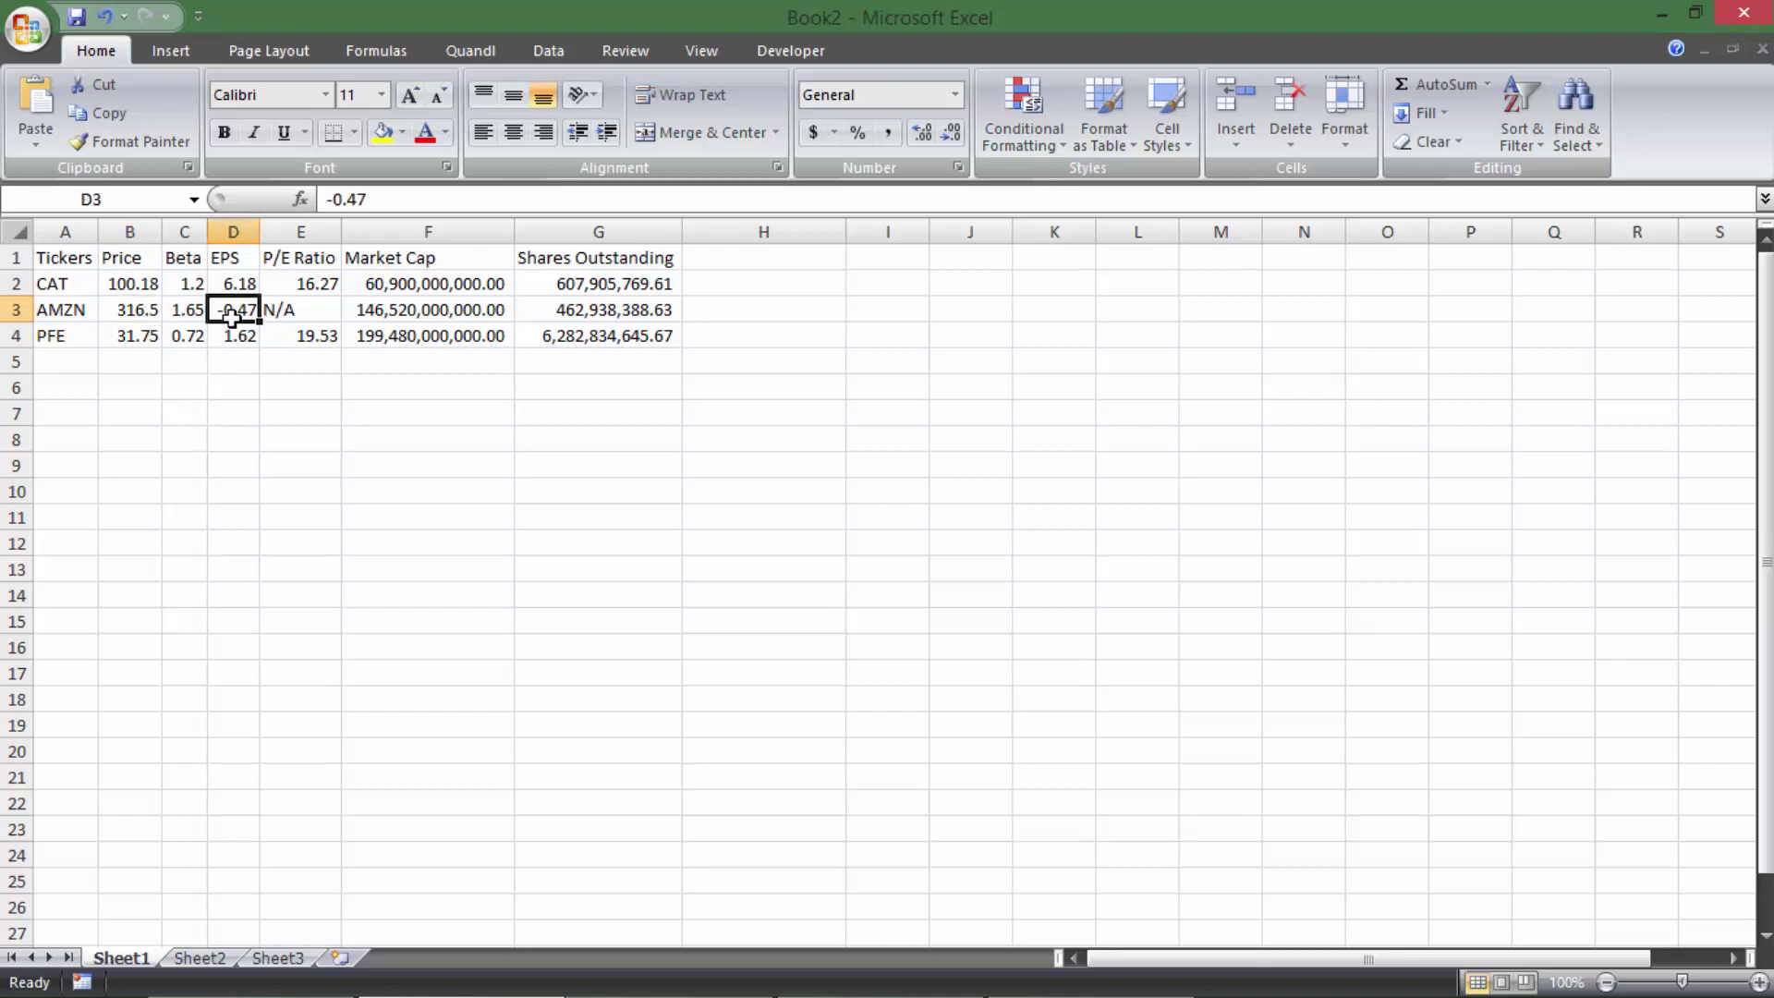
click(143, 315)
click(217, 312)
click(119, 318)
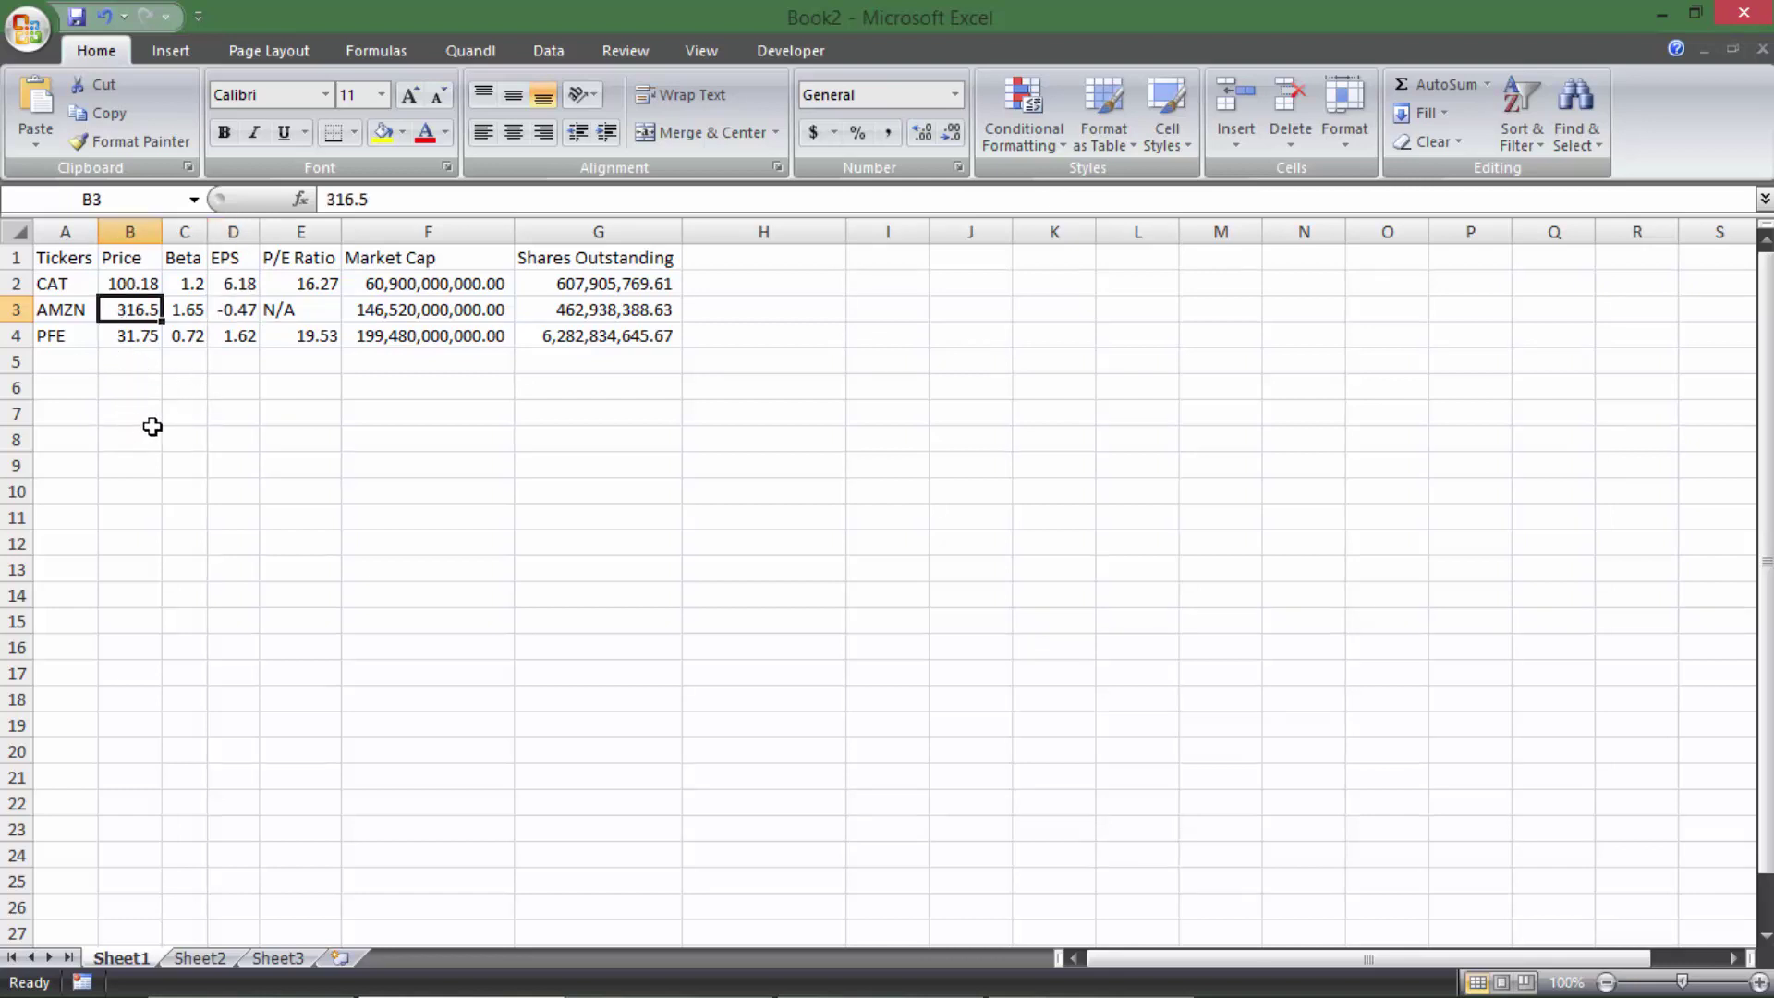
key(Down)
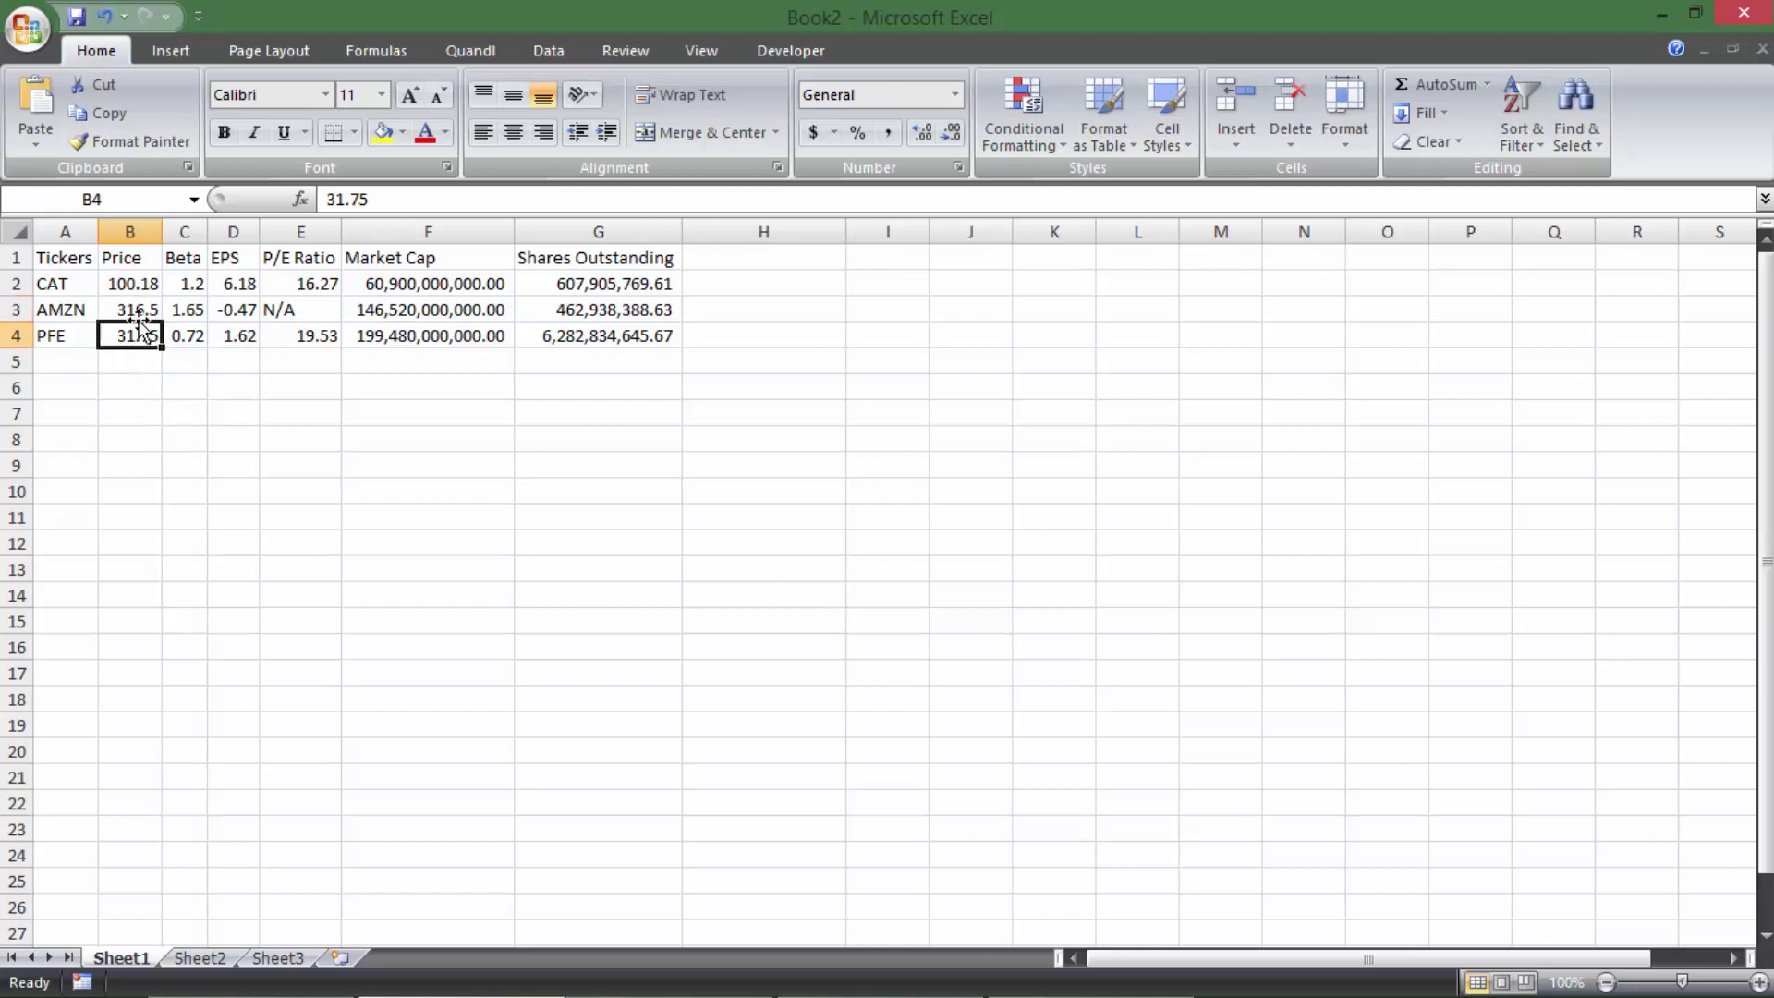
click(282, 338)
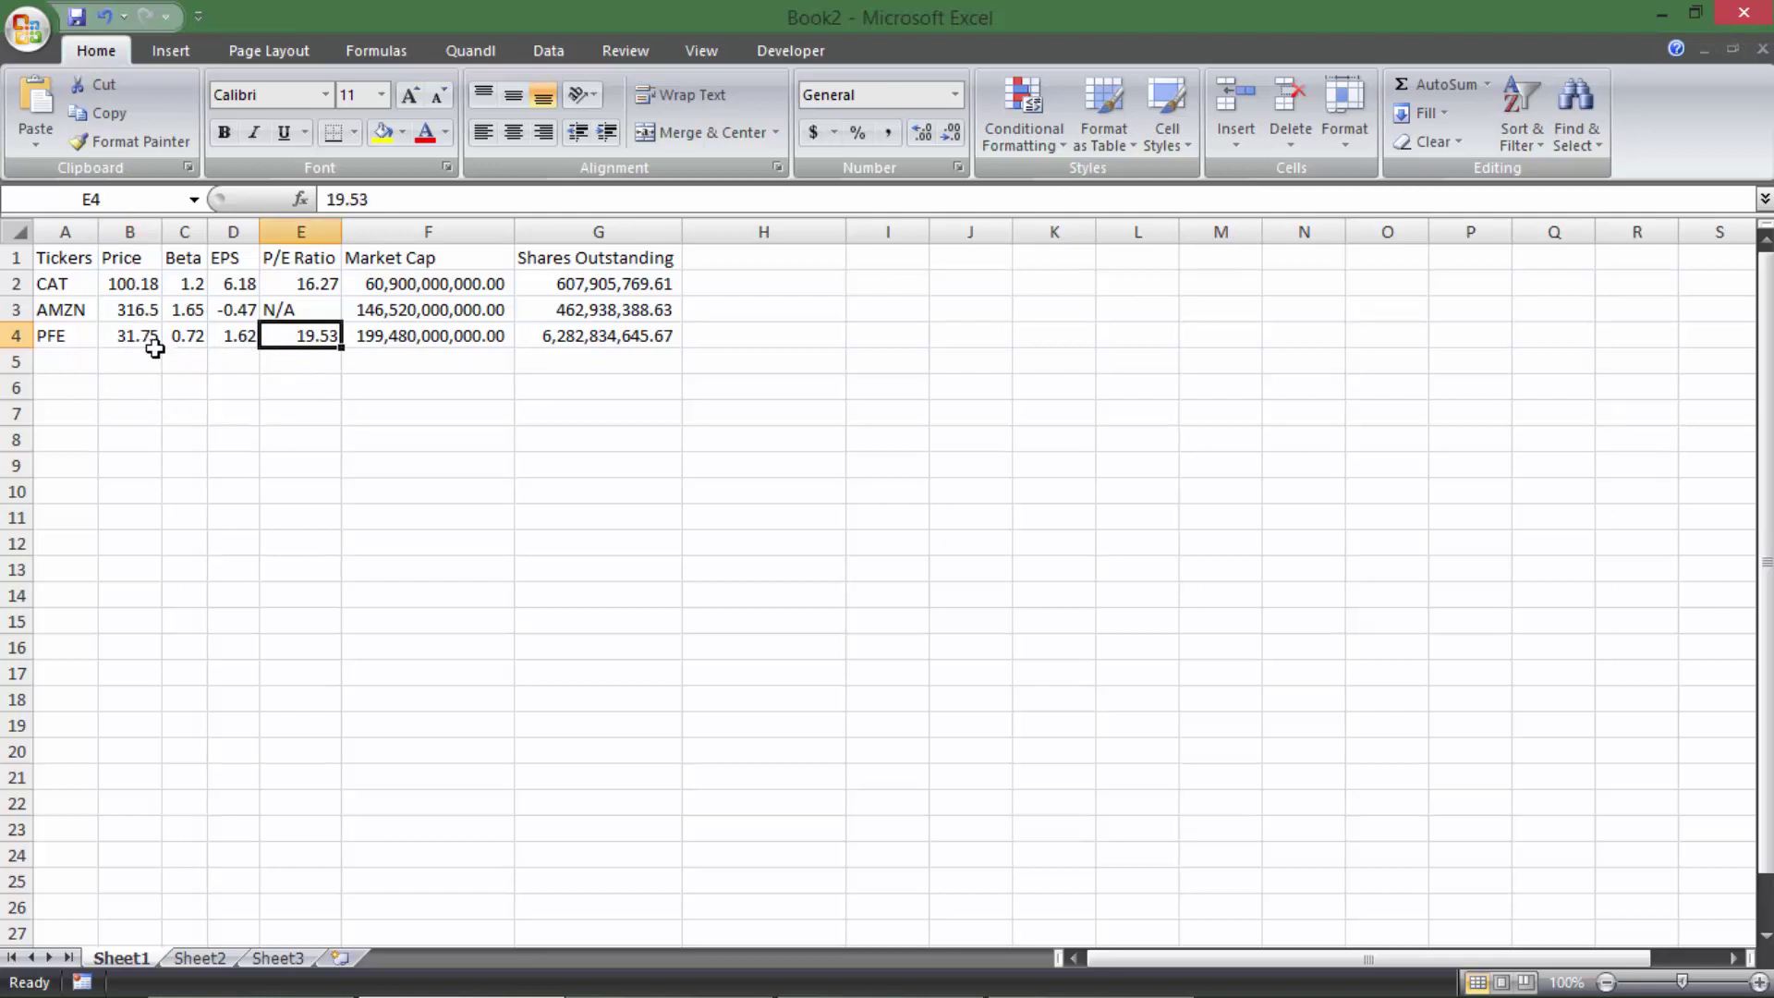
click(126, 362)
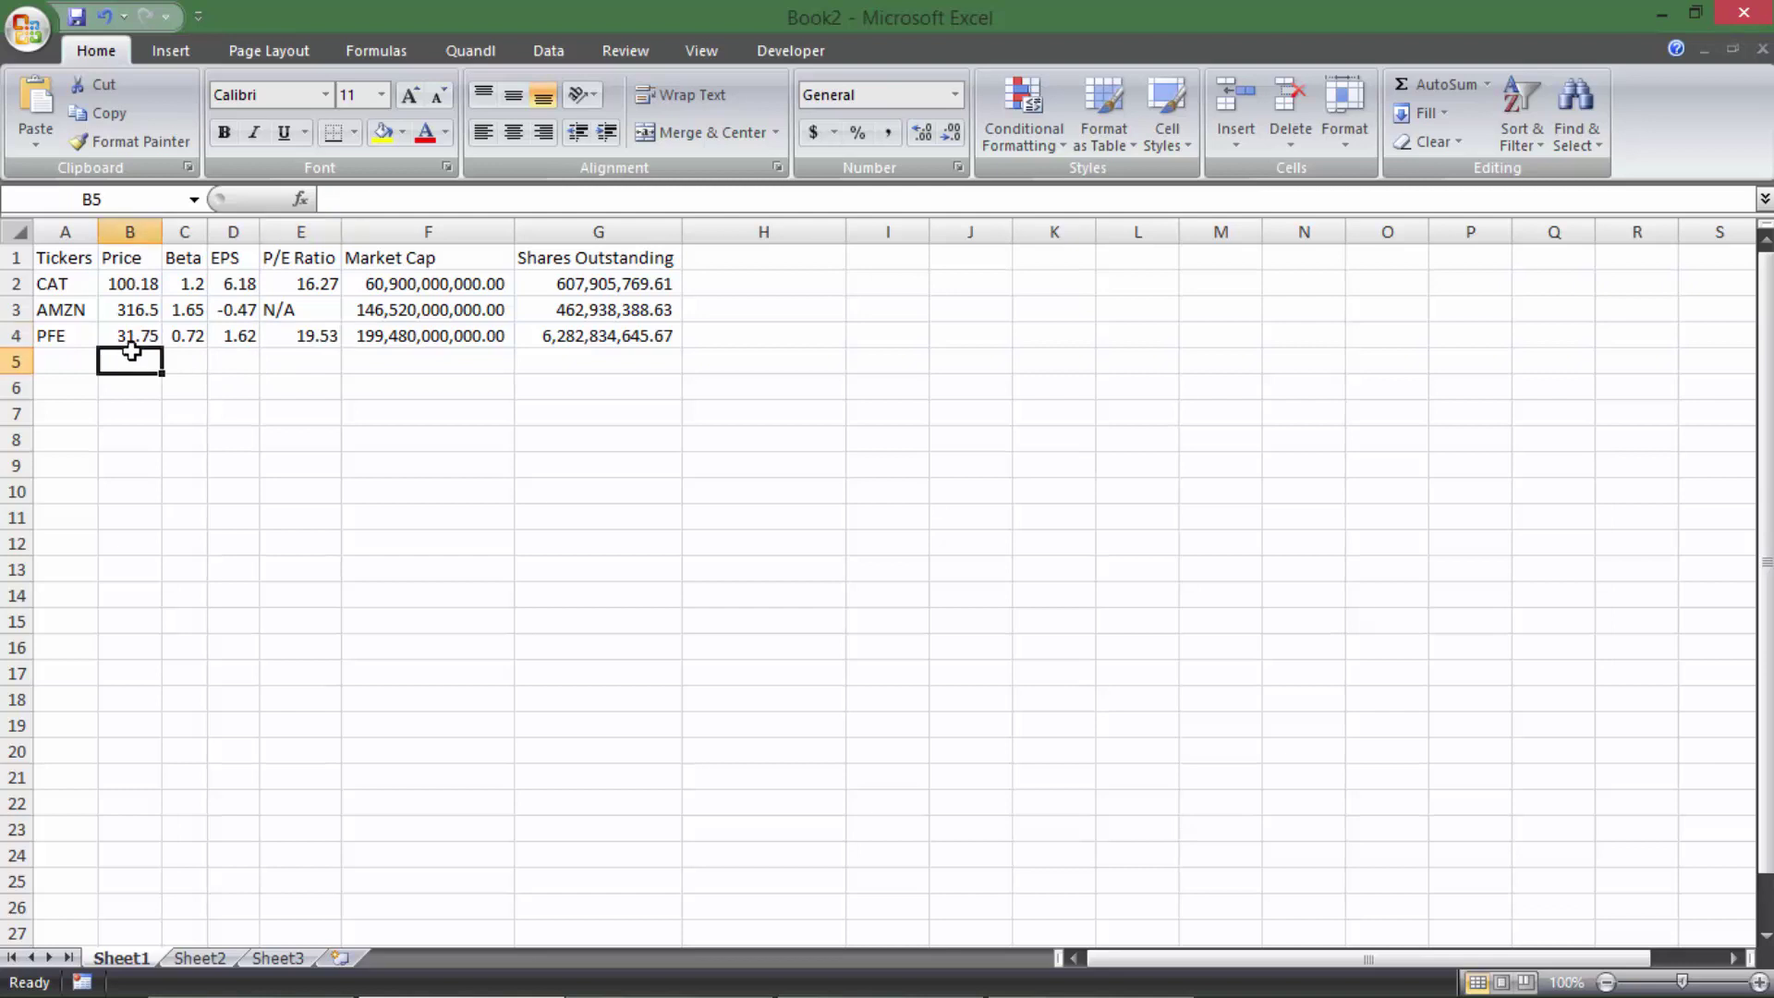
click(126, 339)
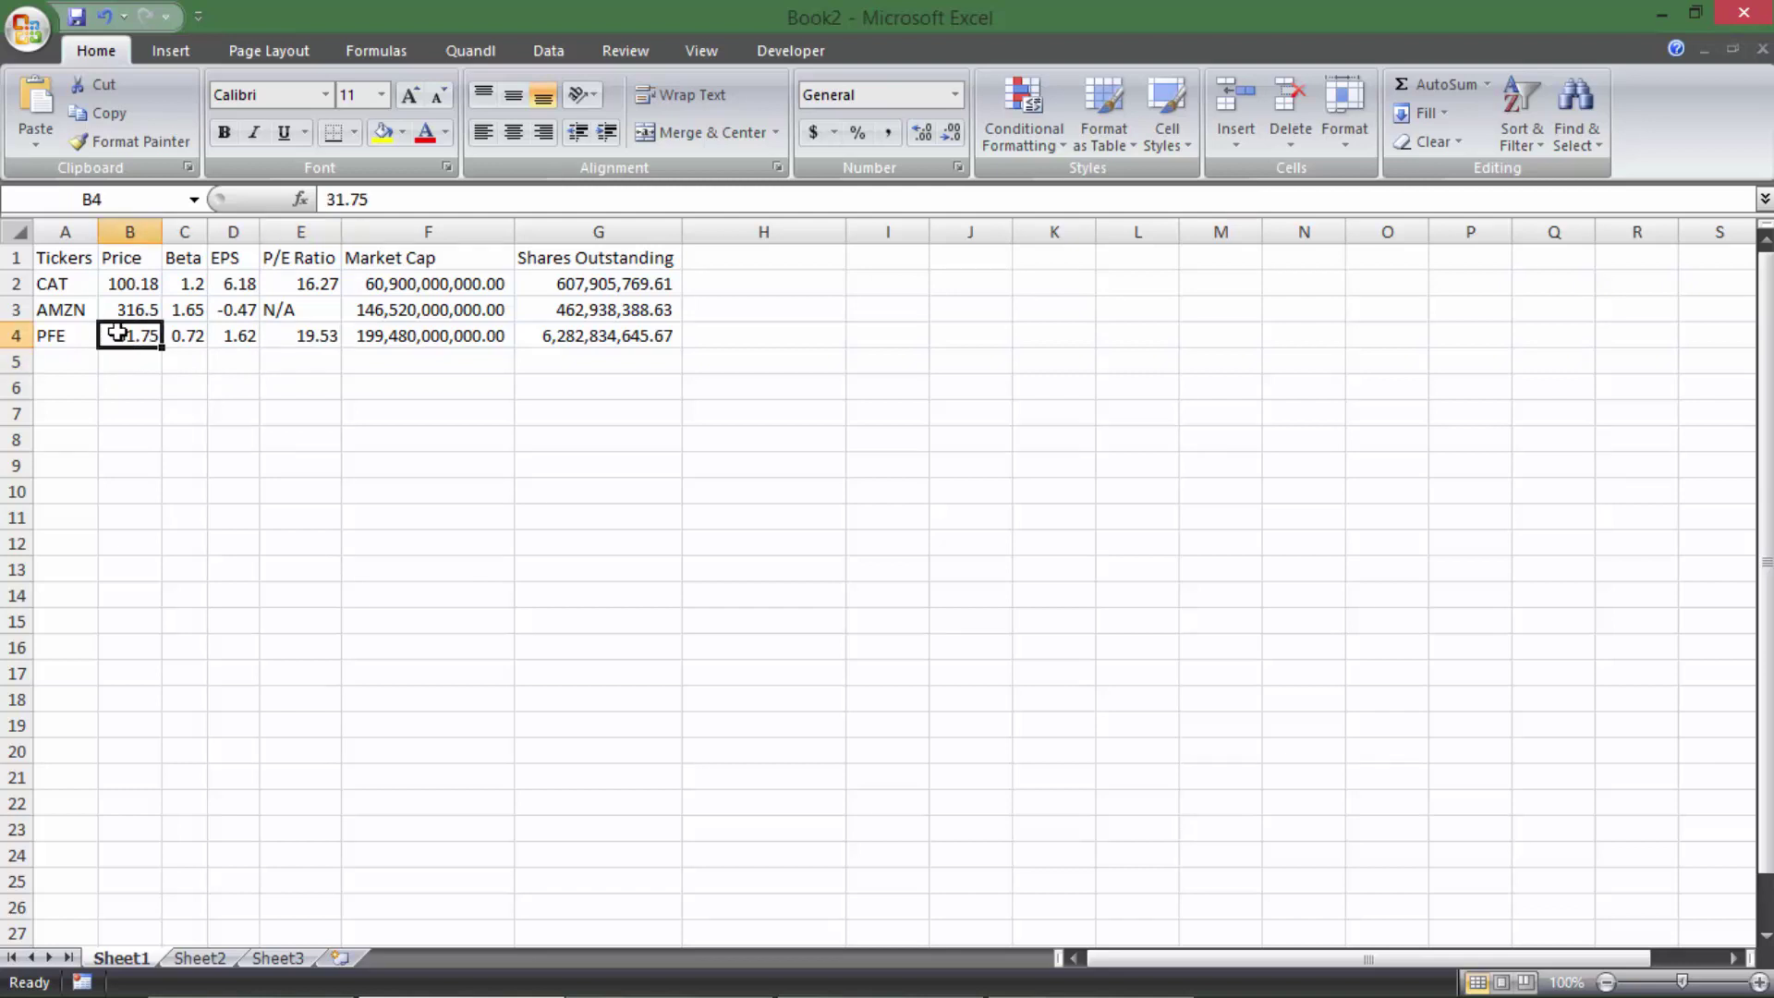
click(123, 285)
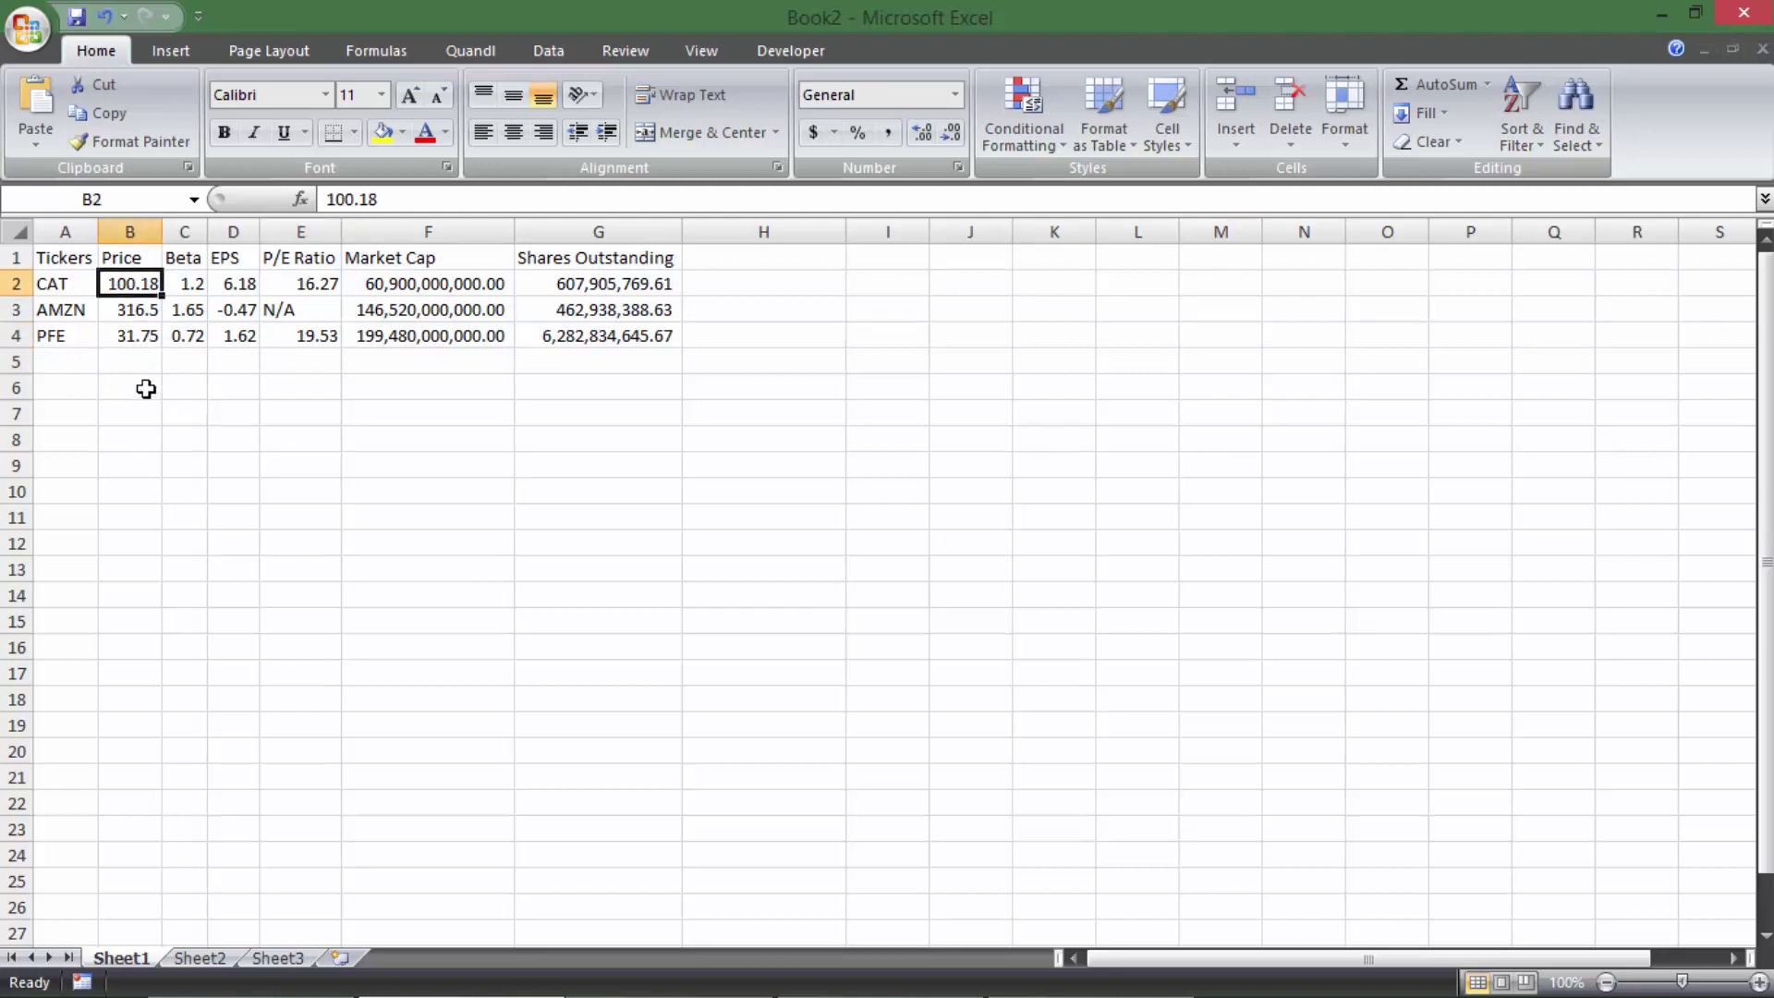
click(137, 362)
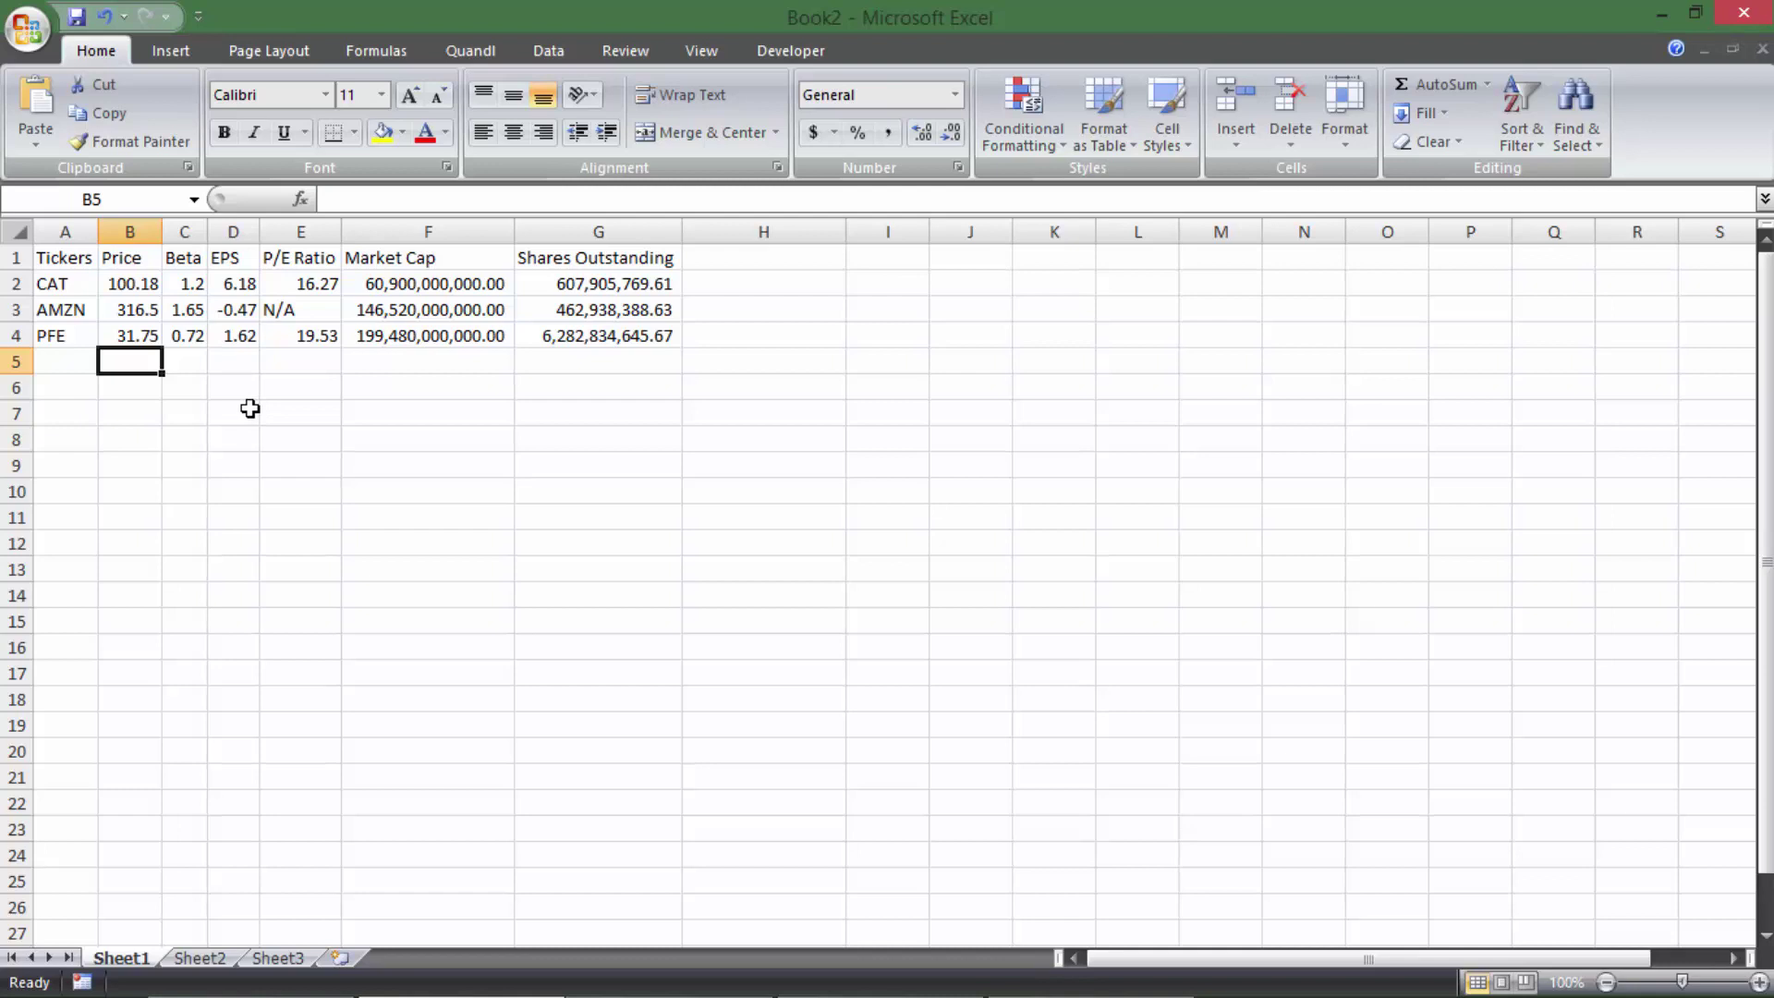
drag(129, 285, 571, 344)
click(543, 403)
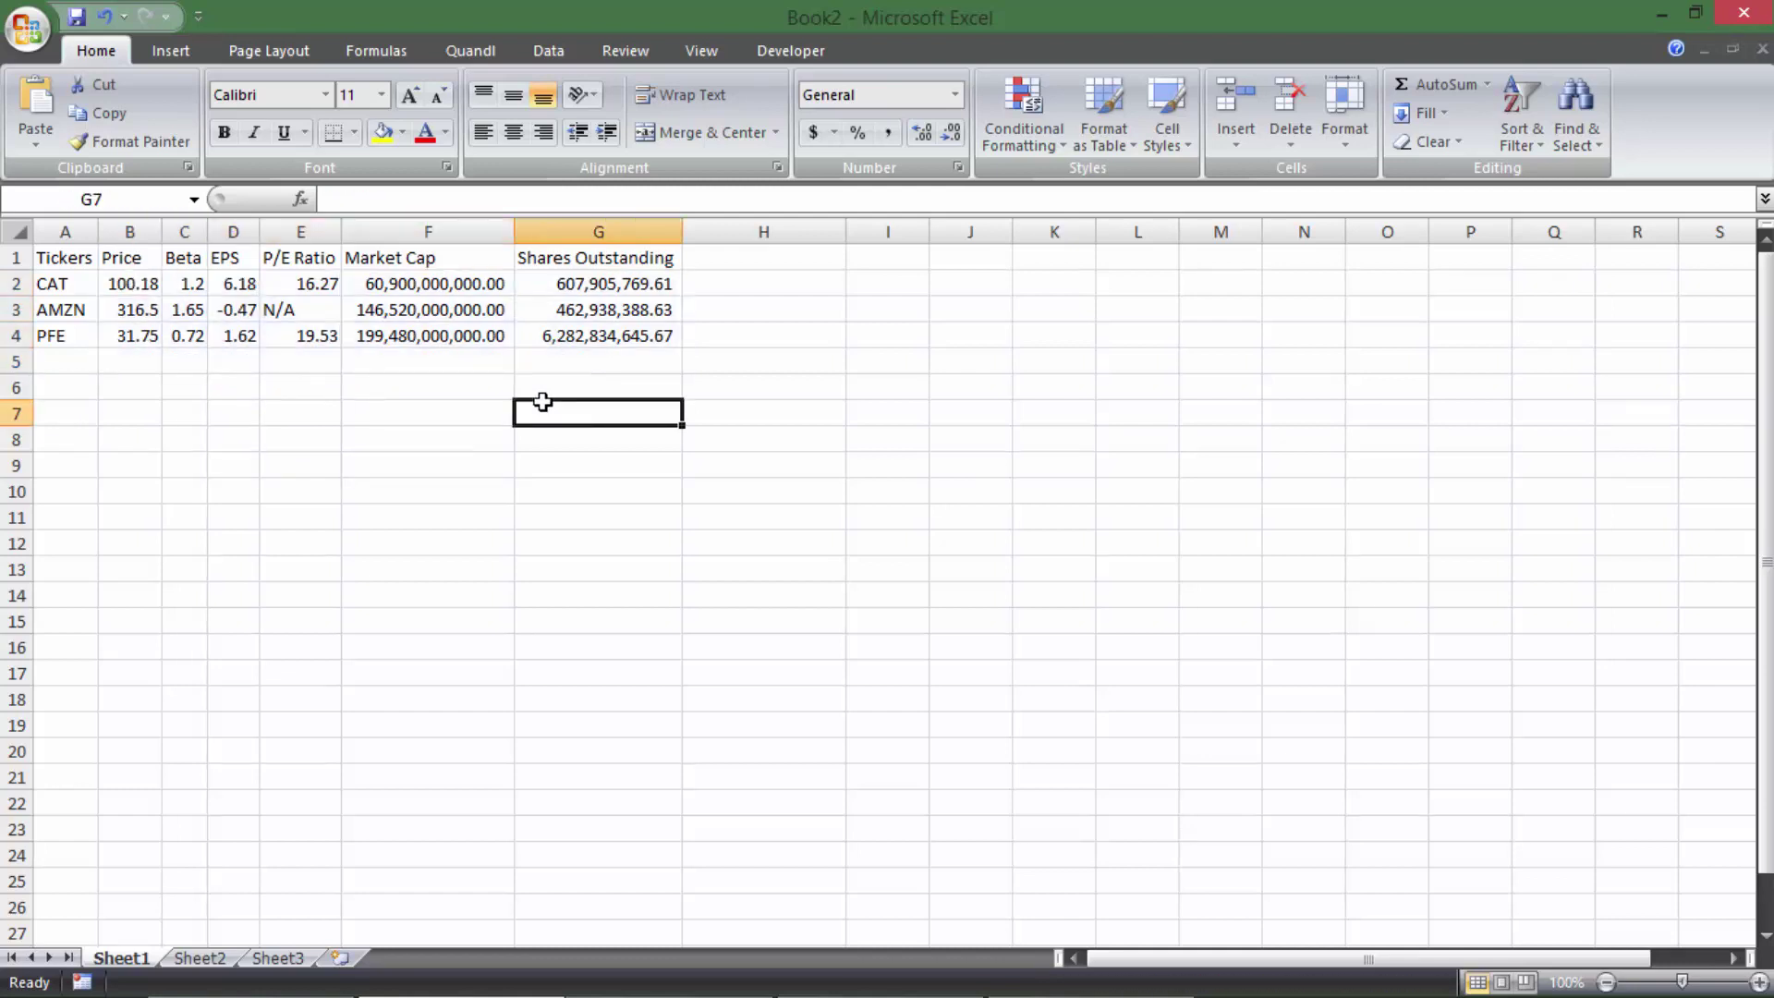